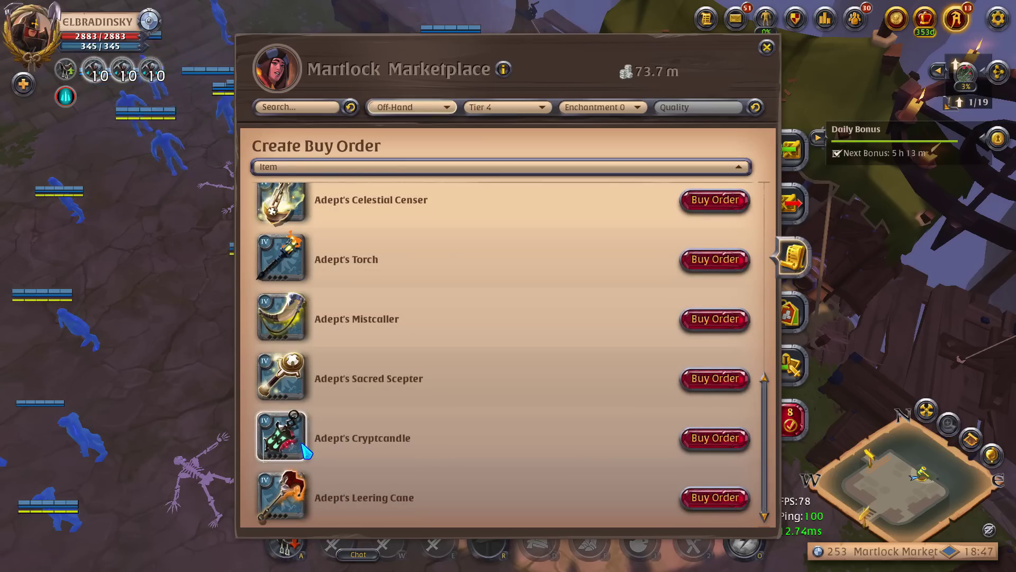
- Filter the buy-order items by the Melee category and view the details of Adept's Dagger
{"action": "left_click", "coordinate": [412, 108]}
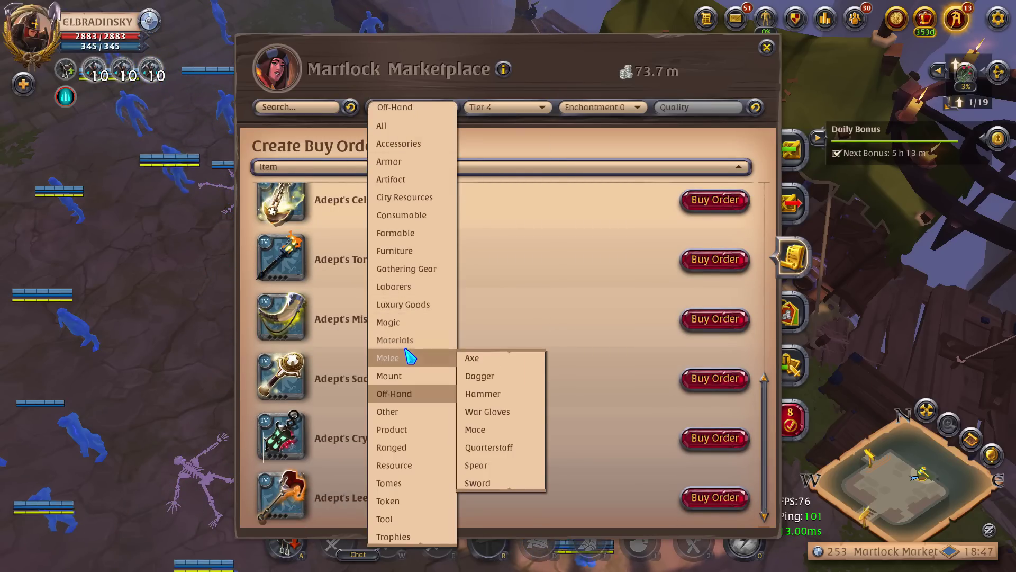
{"action": "mouse_move", "coordinate": [413, 344]}
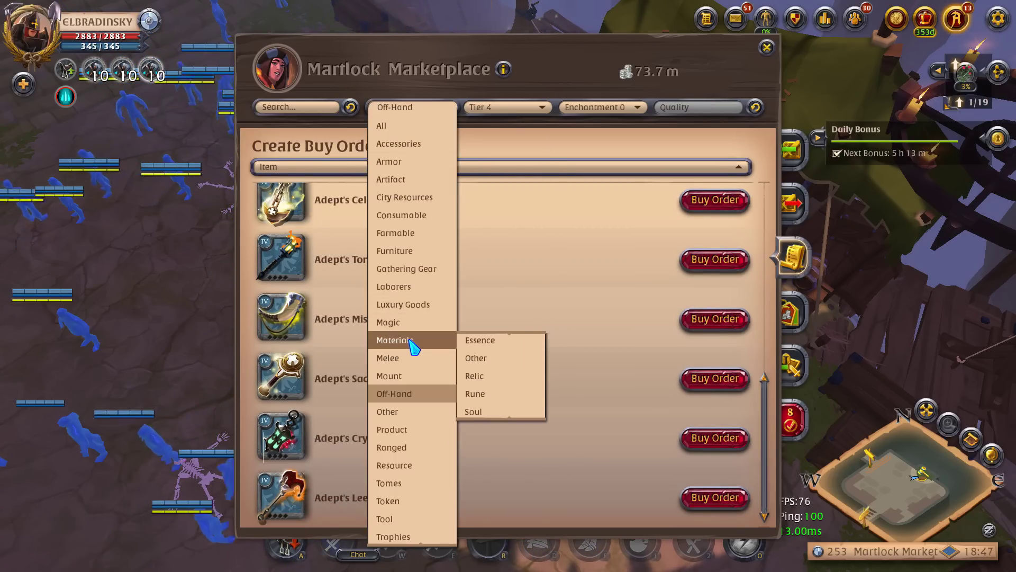
{"action": "left_click", "coordinate": [411, 356]}
{"action": "scroll", "coordinate": [395, 326], "scroll_direction": "up", "scroll_amount": 8}
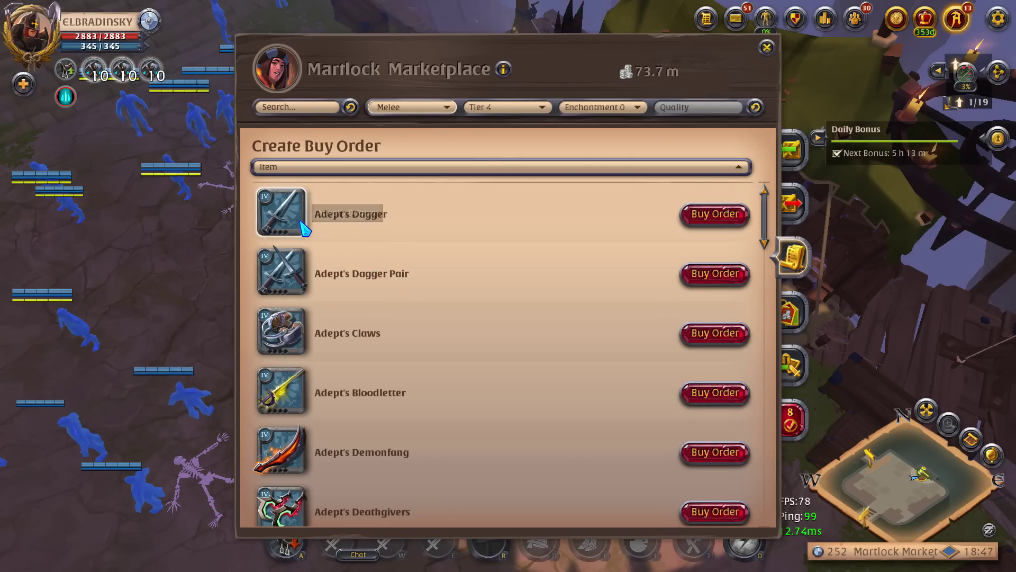
{"action": "left_click", "coordinate": [350, 214]}
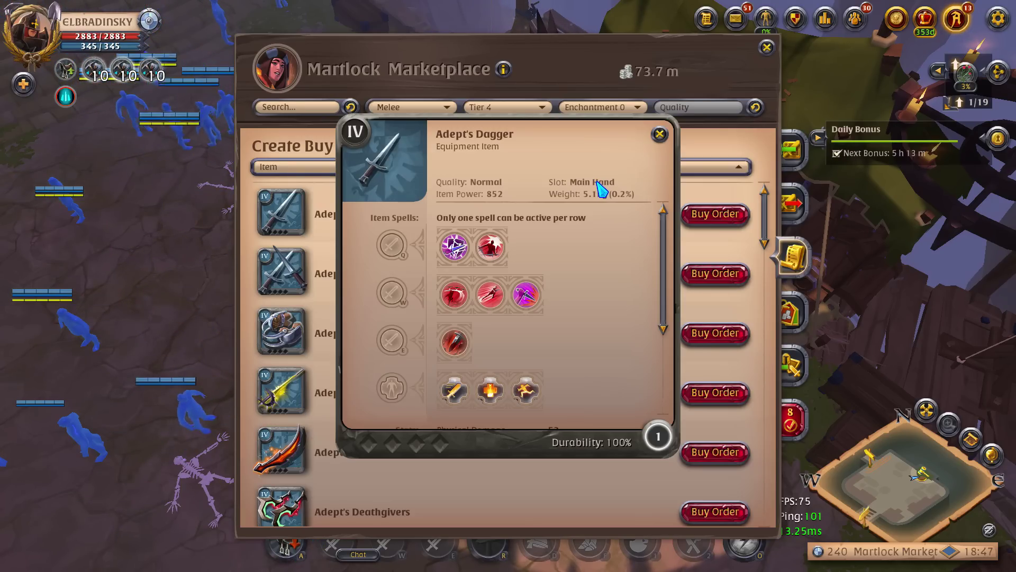
{"action": "left_click", "coordinate": [659, 134]}
- Compare the details of Adept's Dagger Pair and Adept's Dagger, and filter the buy-order items by Off-Hand
{"action": "left_click", "coordinate": [339, 282]}
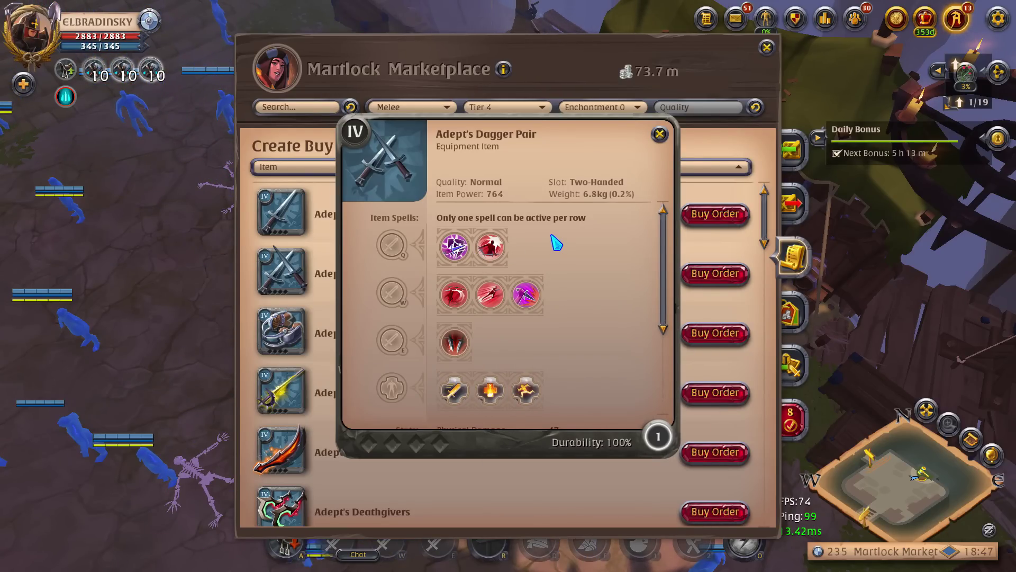
{"action": "left_click", "coordinate": [660, 136]}
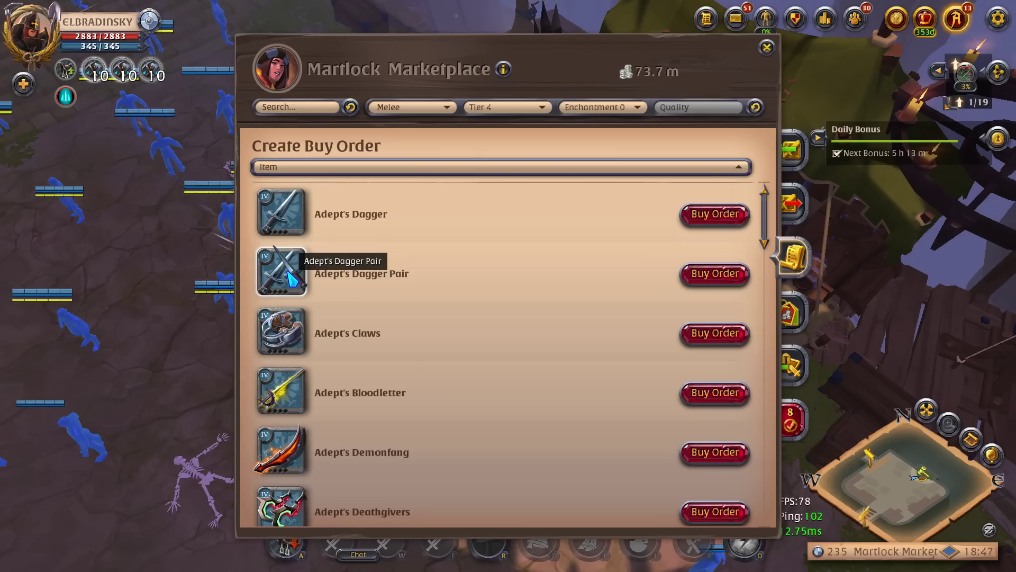
{"action": "left_click", "coordinate": [307, 209]}
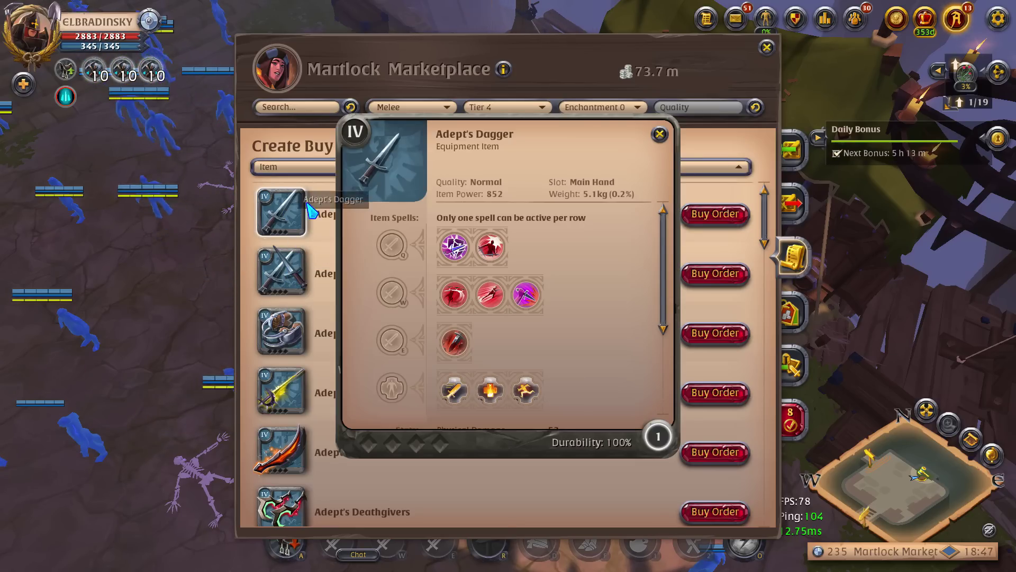
{"action": "left_click", "coordinate": [659, 134]}
{"action": "left_click", "coordinate": [430, 108]}
{"action": "left_click", "coordinate": [410, 396]}
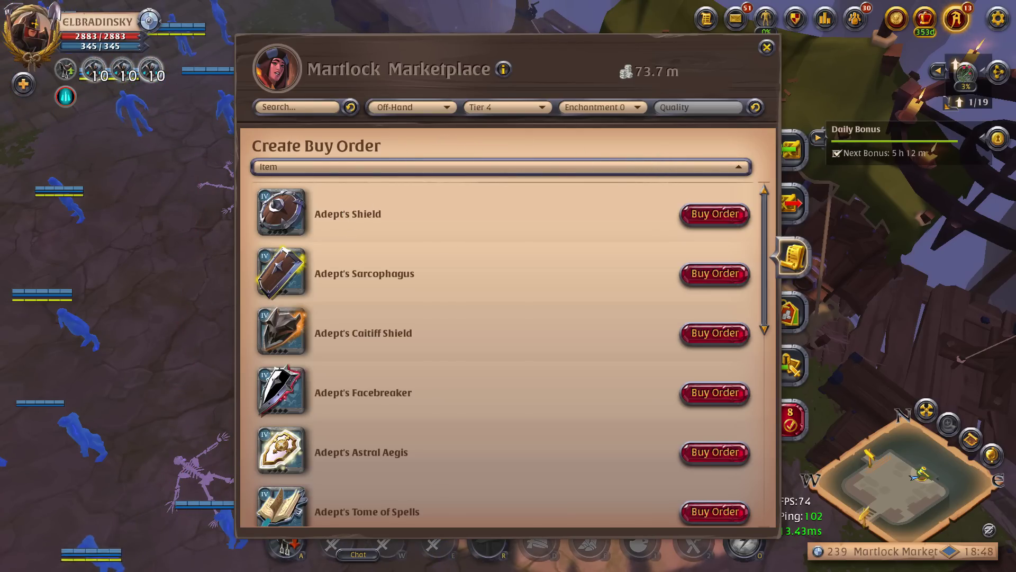
- Switch to the Google Sheets spreadsheet and enter "Main hand" in D1 with the quantity 144 in E1
{"action": "key", "text": "alt+Tab"}
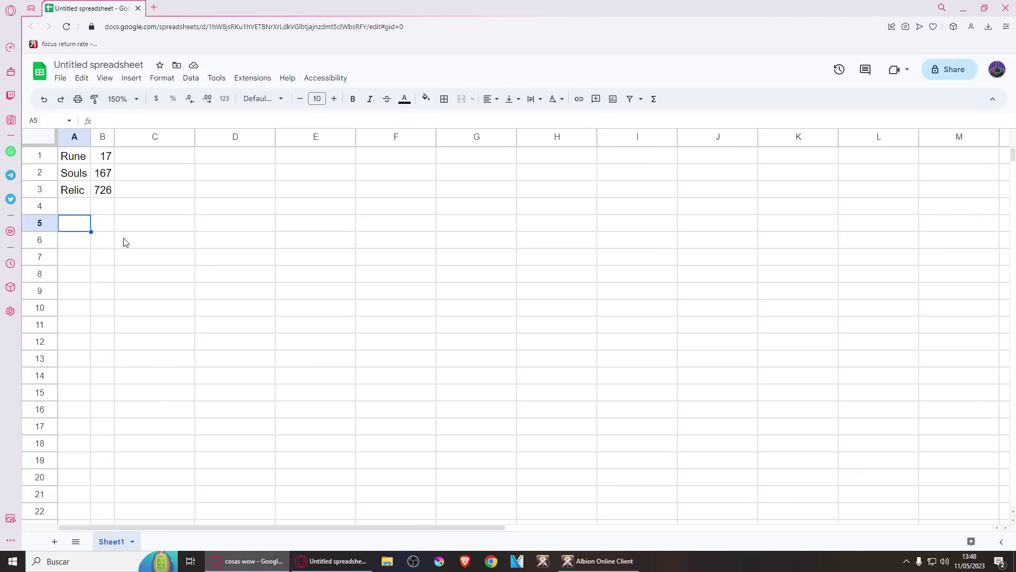
{"action": "left_click", "coordinate": [213, 160]}
{"action": "double_click", "coordinate": [211, 159]}
{"action": "type", "text": "Main hand"}
{"action": "left_click", "coordinate": [308, 160]}
{"action": "type", "text": "144"}
{"action": "key", "text": "Return"}
- Enter "two handed" with 192 in row 2 and "armor" with 96 in row 3 of columns D and E
{"action": "type", "text": "two han"}
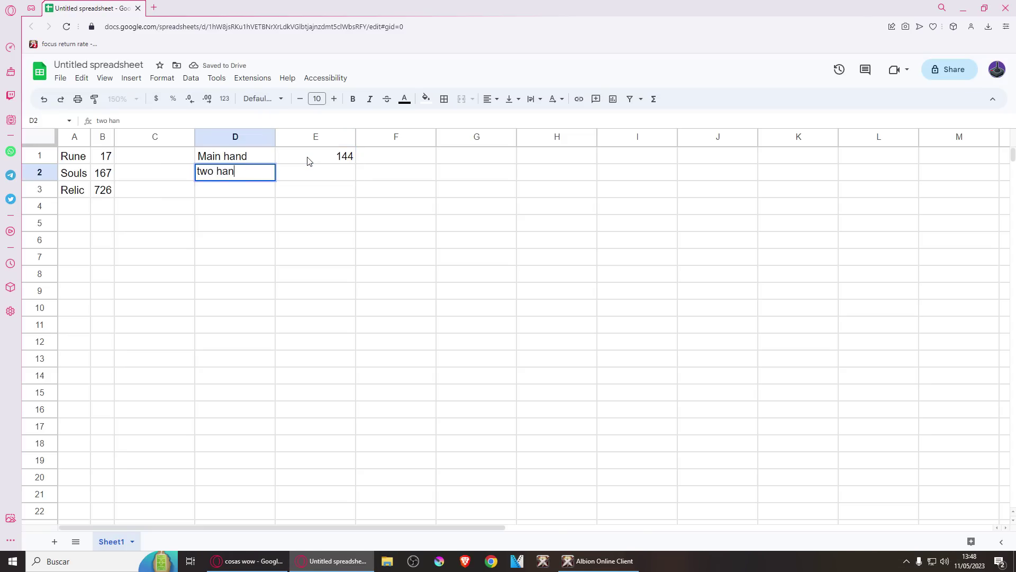
{"action": "type", "text": "ded"}
{"action": "key", "text": "Tab"}
{"action": "type", "text": "19"}
{"action": "key", "text": "Return"}
{"action": "type", "text": "armor"}
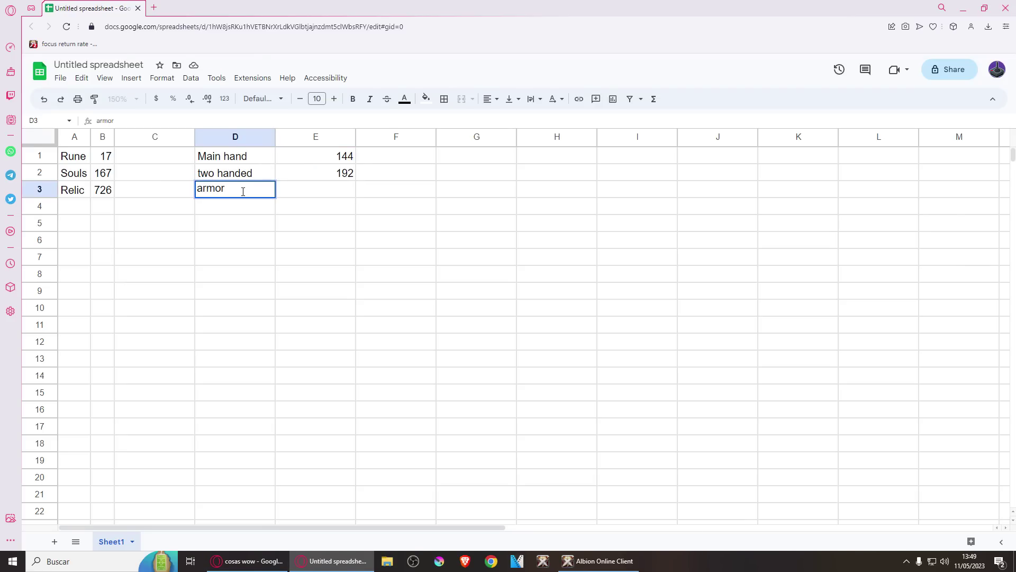
{"action": "key", "text": "Tab"}
{"action": "type", "text": "9"}
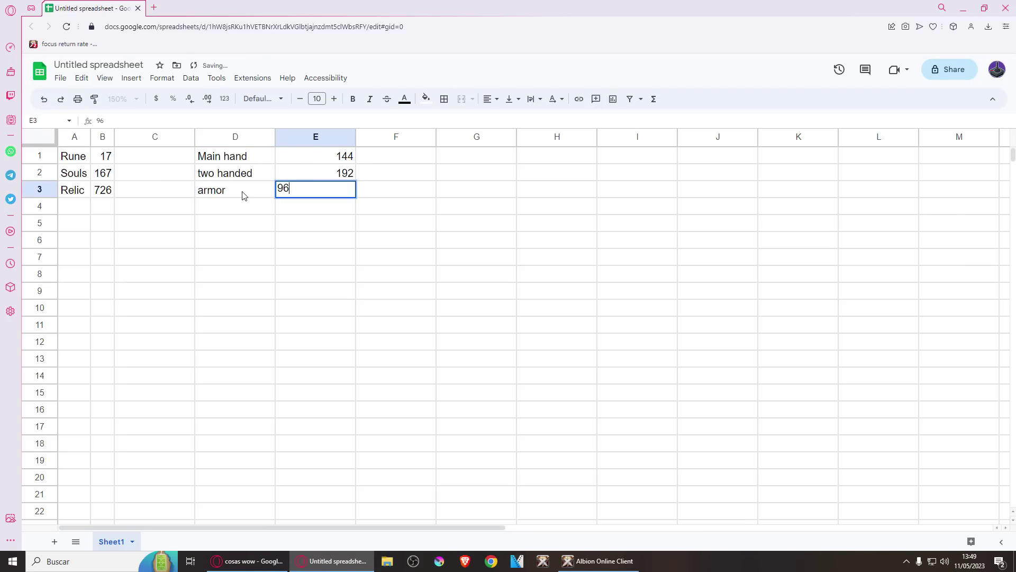
{"action": "key", "text": "Return"}
- Enter "helmet, boots, cape and off-hand" in D4 with 48 in E4, and fit column D to its text
{"action": "left_click", "coordinate": [238, 204]}
{"action": "type", "text": "helme"}
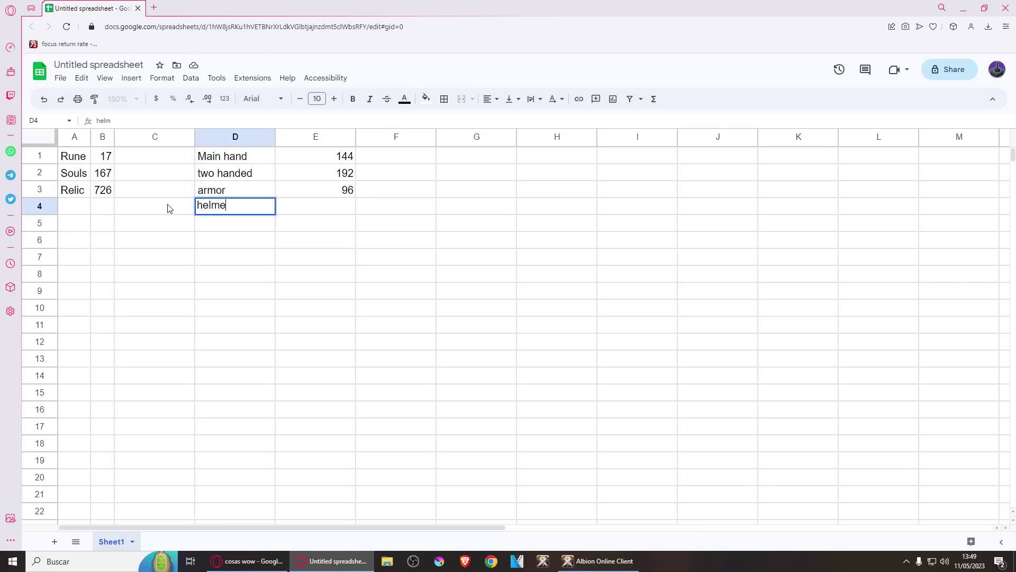
{"action": "type", "text": "t, boots, cape"}
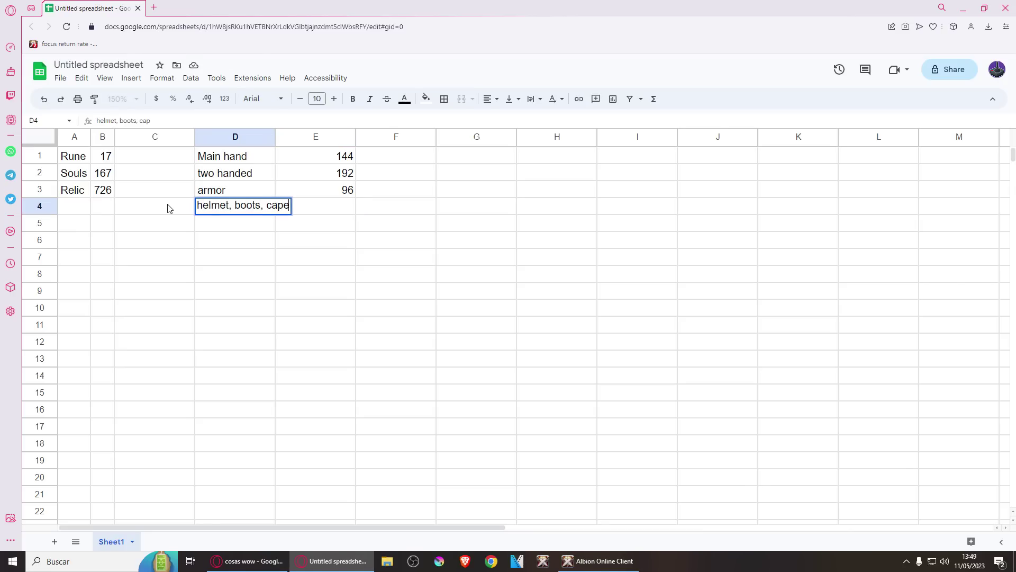
{"action": "type", "text": " and off"}
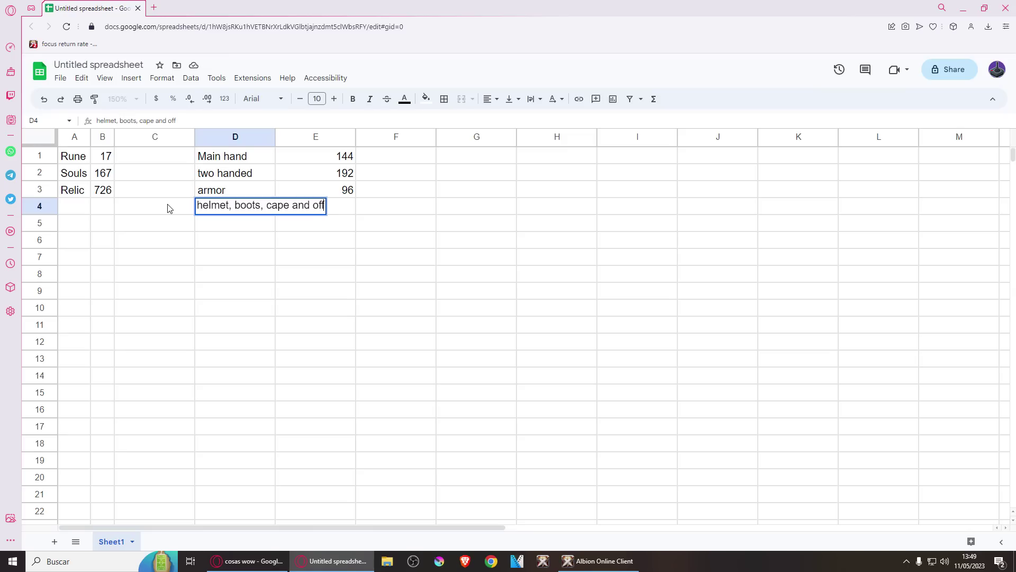
{"action": "type", "text": "-hand"}
{"action": "key", "text": "Return"}
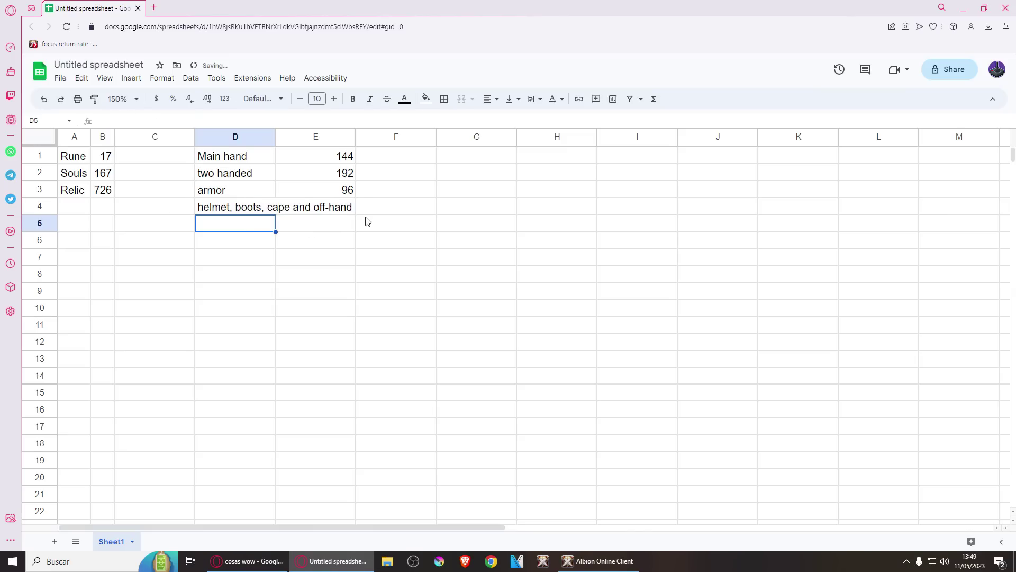
{"action": "left_click", "coordinate": [339, 205]}
{"action": "type", "text": "48"}
{"action": "key", "text": "Return"}
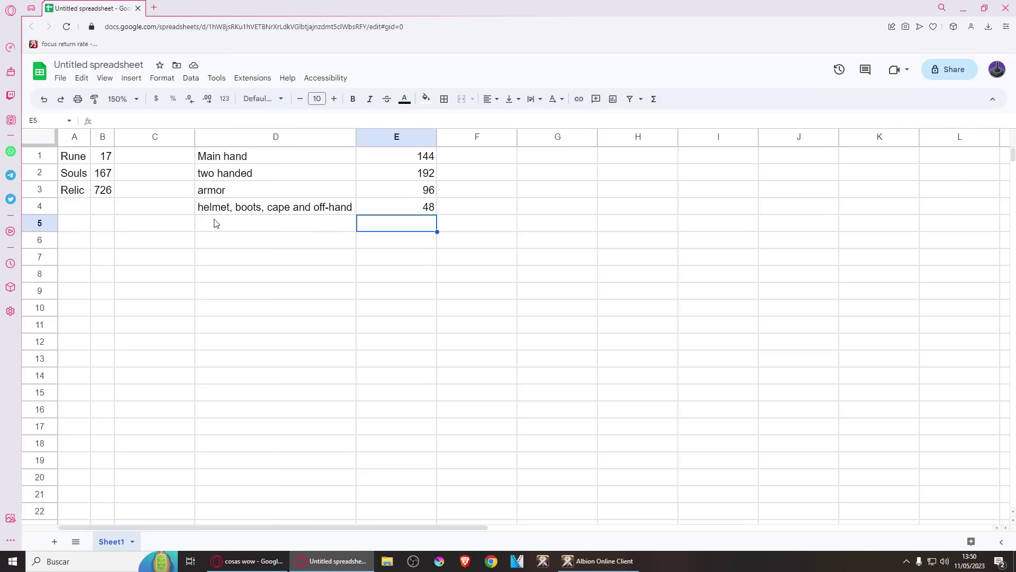
- Enter "bag" in D5 with the quantity 96 in E5
{"action": "left_click", "coordinate": [215, 223]}
{"action": "type", "text": "bag"}
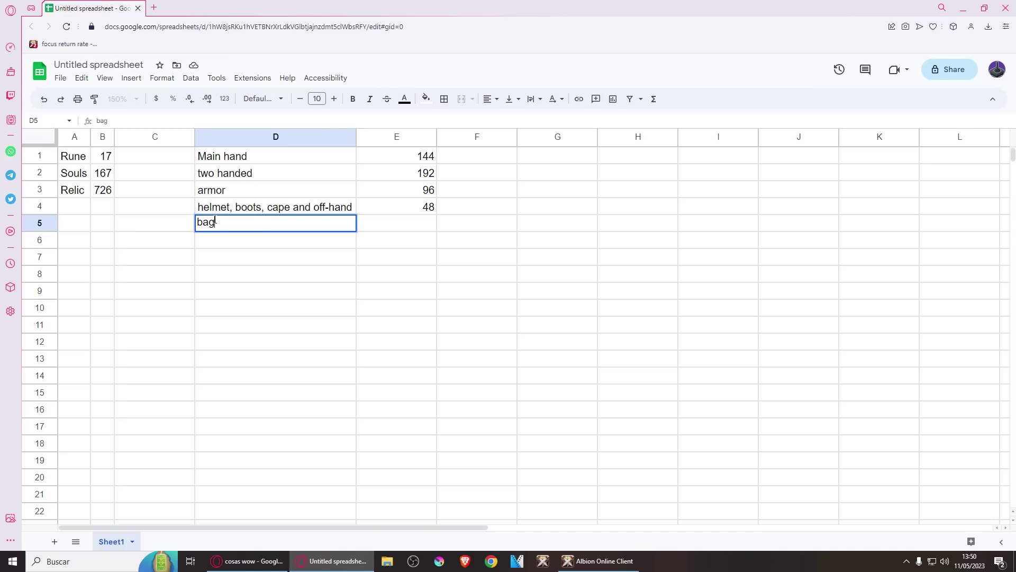
{"action": "key", "text": "Tab"}
{"action": "type", "text": "96"}
{"action": "key", "text": "Return"}
{"action": "left_click_drag", "start_coordinate": [397, 156], "coordinate": [401, 230]}
{"action": "left_click", "coordinate": [400, 230]}
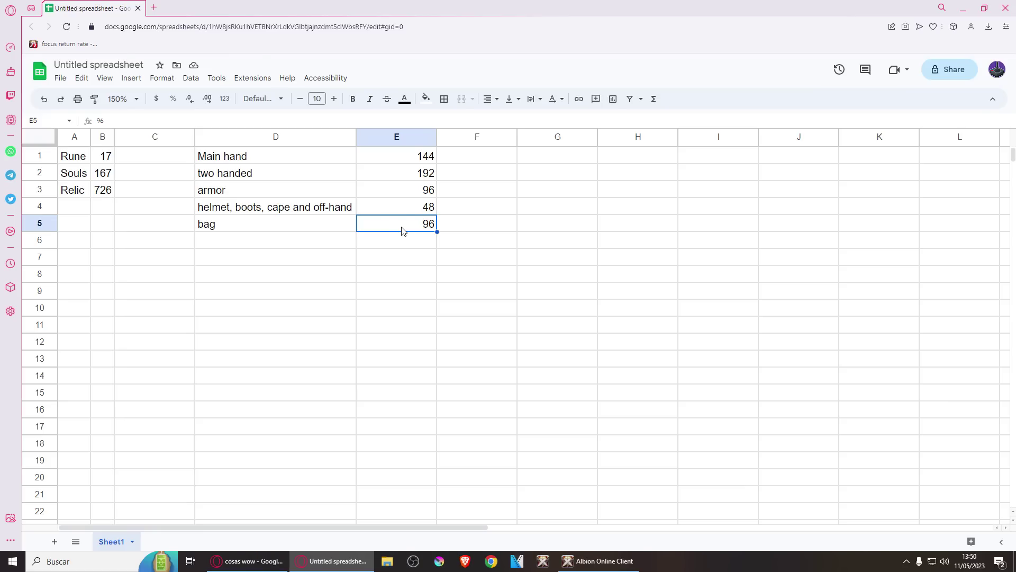
- Start a table titled "helmet" in C7 with the headers "price", "price materials" and "total" in C8:E8
{"action": "left_click", "coordinate": [155, 263]}
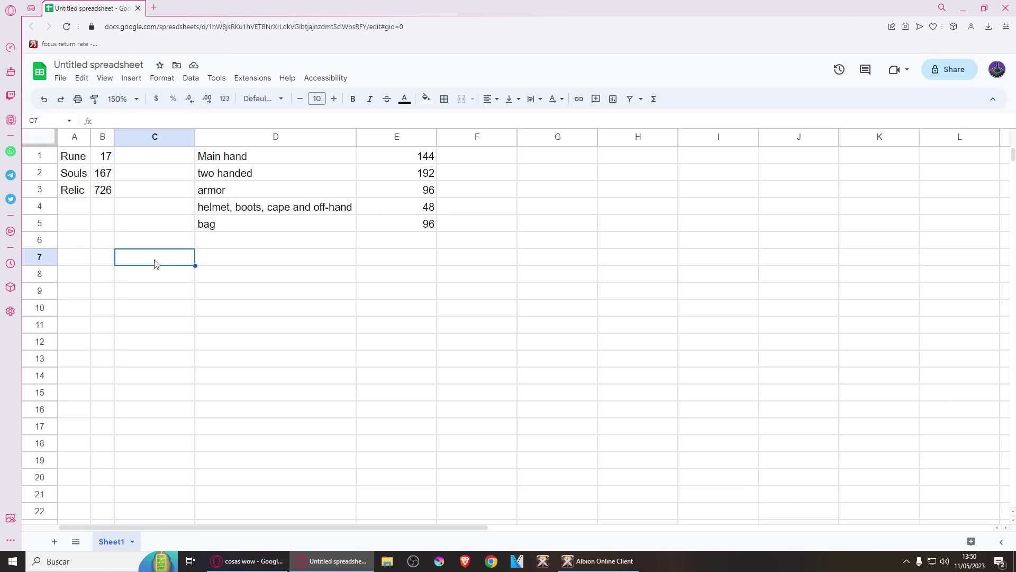
{"action": "type", "text": "helmet"}
{"action": "key", "text": "Return"}
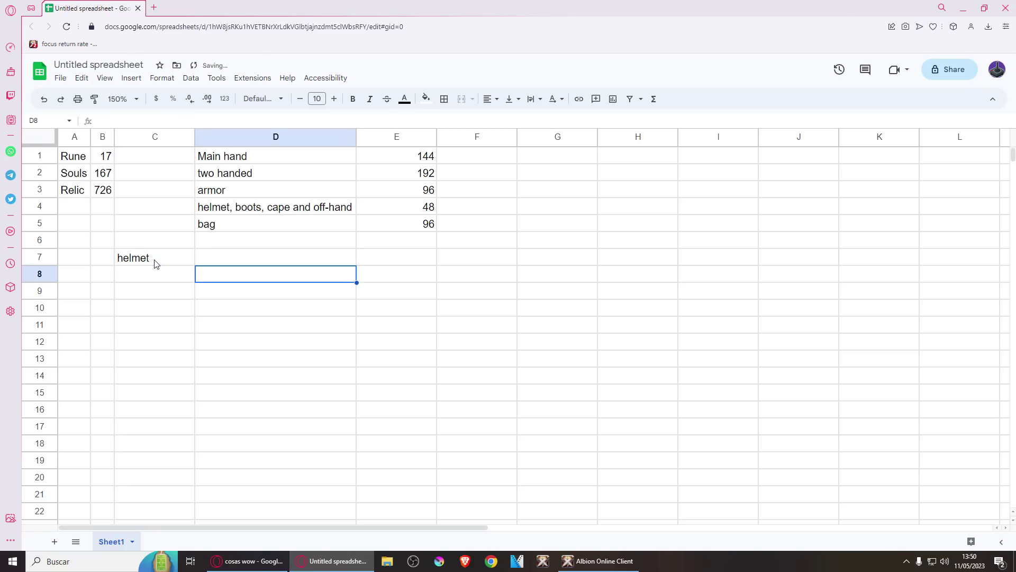
{"action": "type", "text": "pr"}
{"action": "key", "text": "Tab"}
{"action": "type", "text": "price material"}
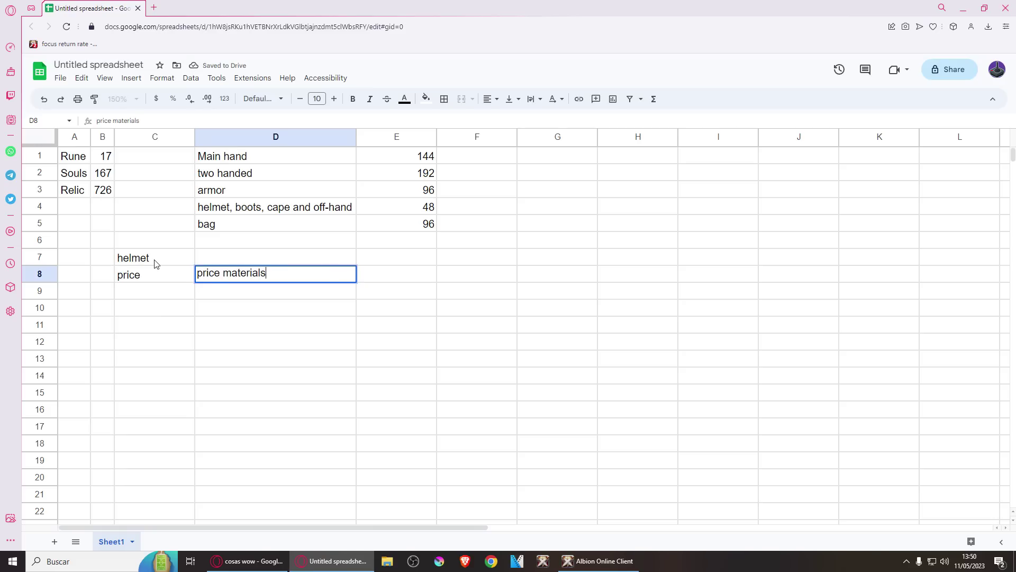
{"action": "key", "text": "Tab"}
{"action": "type", "text": "total"}
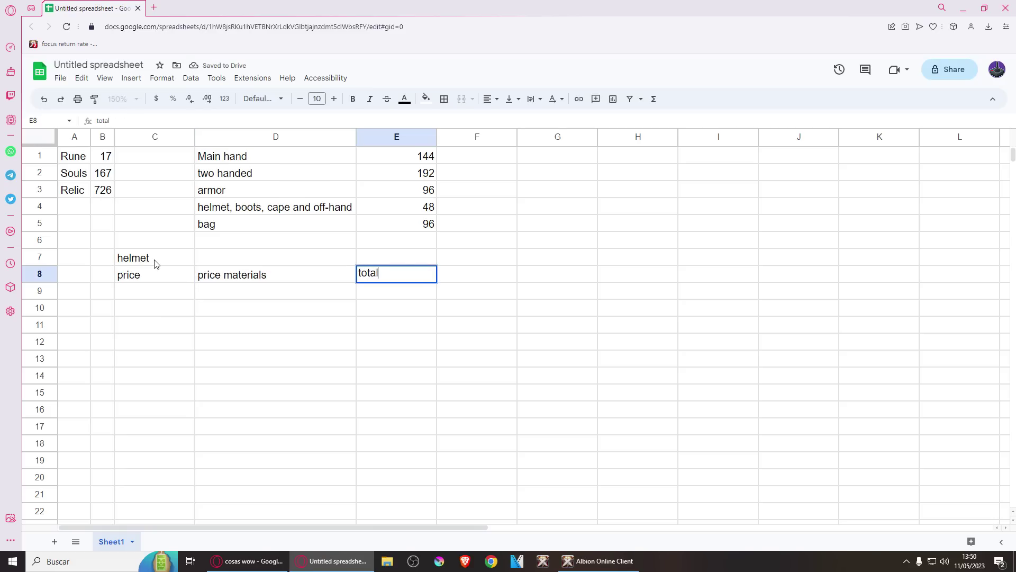
- Add the headers "sale price", "less commission" and "profit" in F8:H8
{"action": "key", "text": "Tab"}
{"action": "type", "text": "sale pr"}
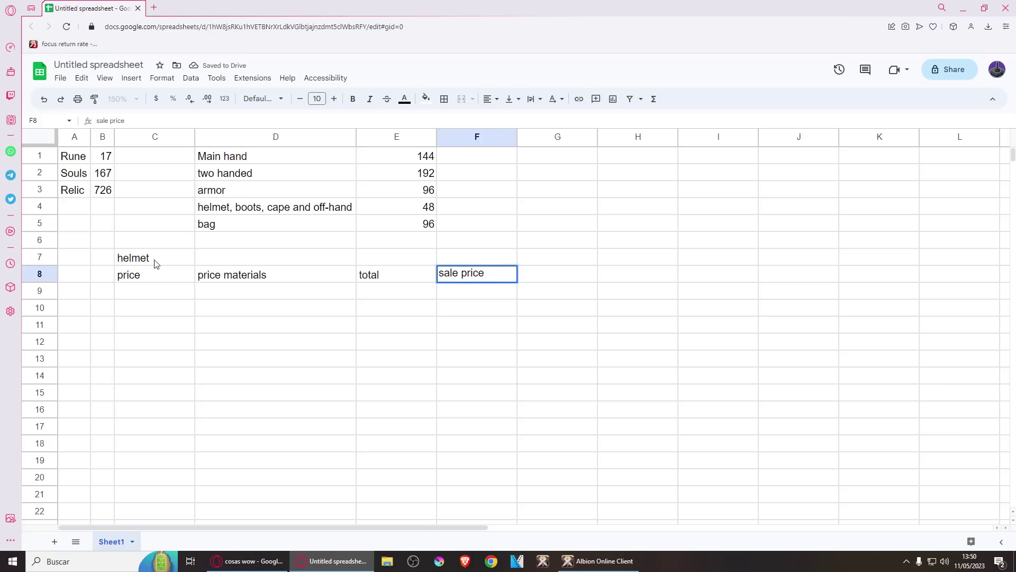
{"action": "key", "text": "Tab"}
{"action": "type", "text": "less comission"}
{"action": "key", "text": "Left"}
{"action": "key", "text": "Left"}
{"action": "key", "text": "Left"}
{"action": "key", "text": "Left"}
{"action": "key", "text": "Left"}
{"action": "type", "text": "mis"}
{"action": "key", "text": "Return"}
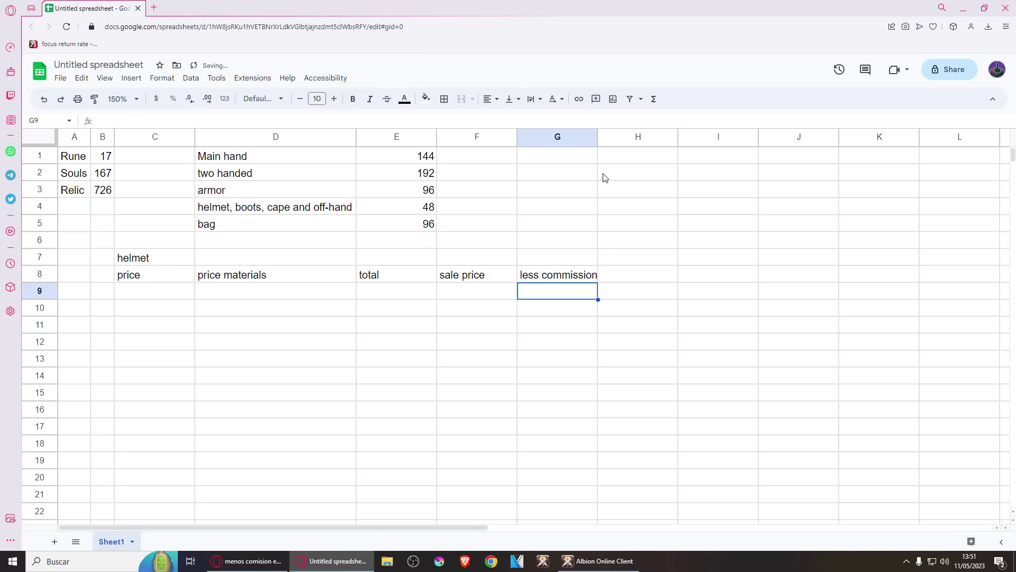
{"action": "left_click", "coordinate": [619, 273]}
{"action": "type", "text": "profit"}
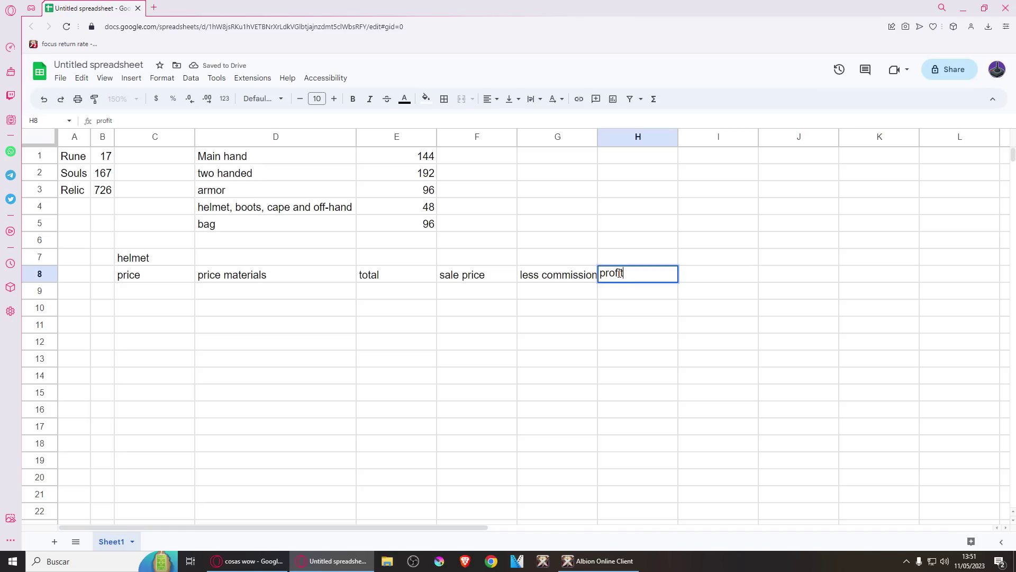
{"action": "key", "text": "Return"}
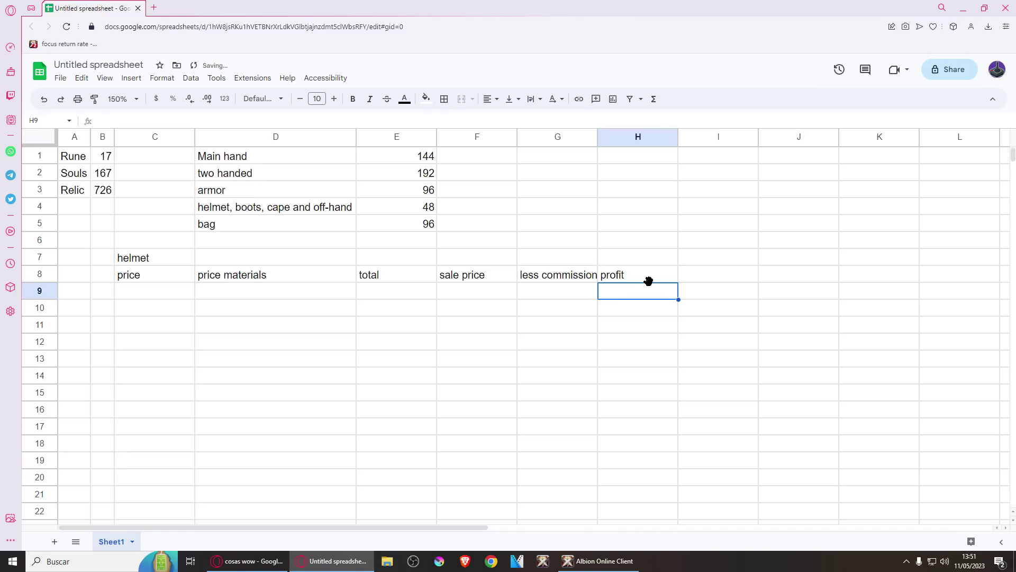
- Fit the widths of columns C, E, F and G to their contents
{"action": "left_click_drag", "start_coordinate": [597, 137], "coordinate": [601, 136]}
{"action": "left_click", "coordinate": [623, 276]}
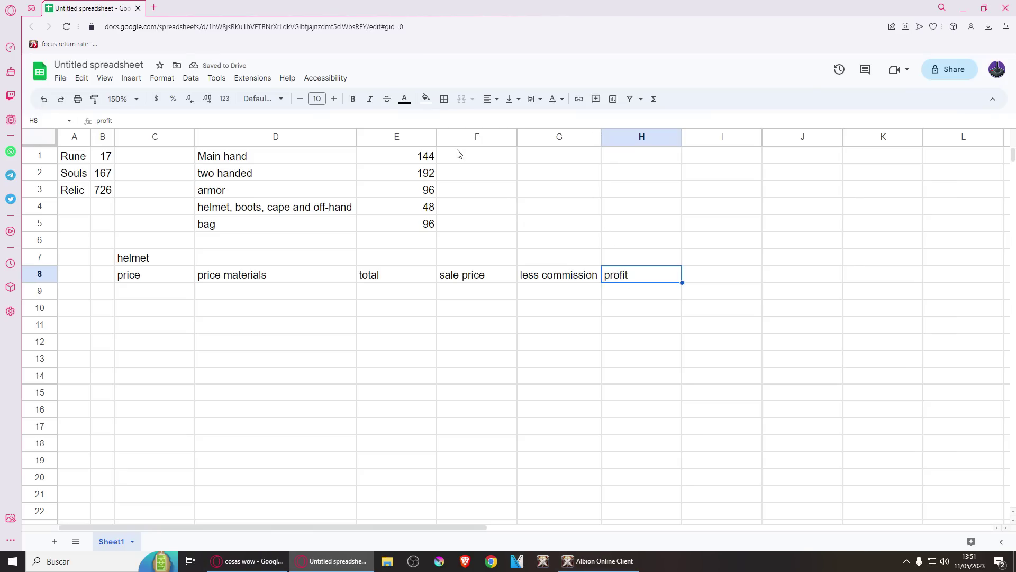
{"action": "double_click", "coordinate": [517, 136]}
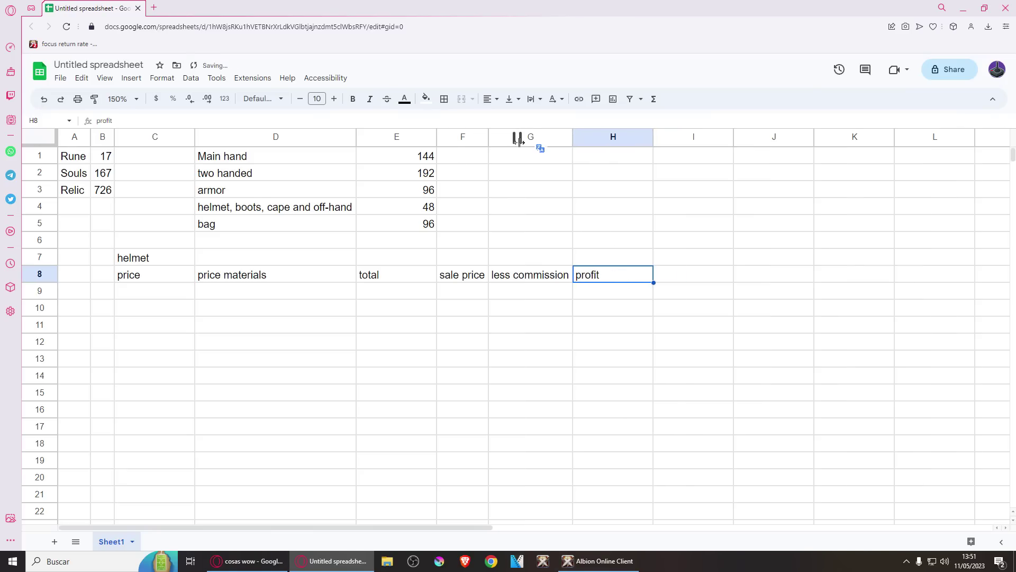
{"action": "double_click", "coordinate": [437, 136]}
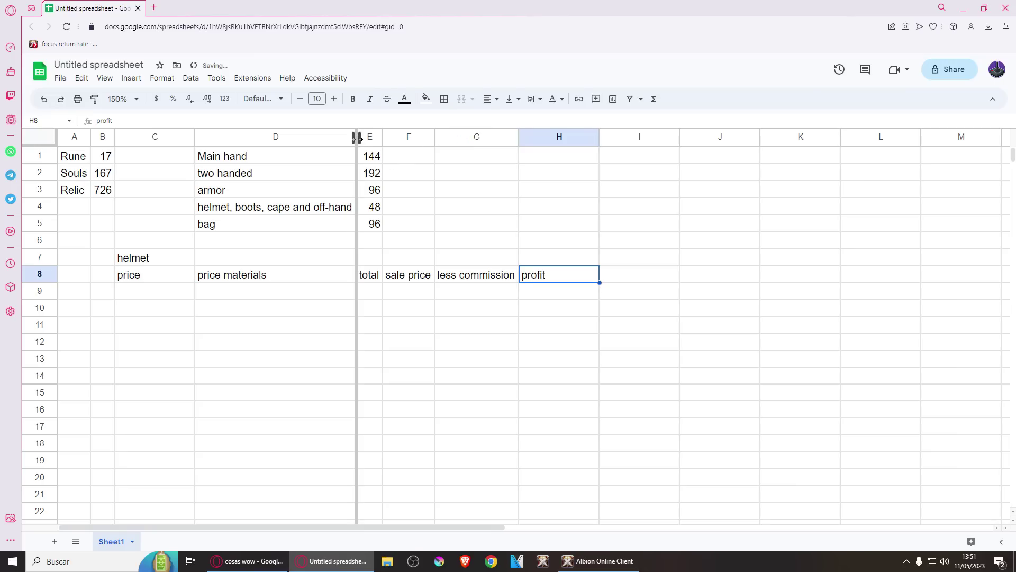
{"action": "double_click", "coordinate": [195, 136]}
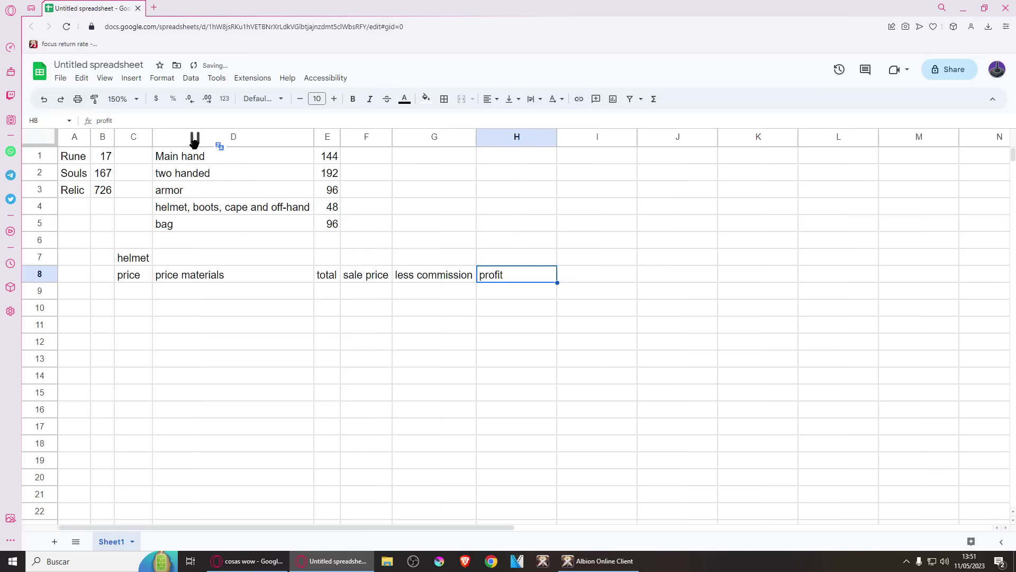
{"action": "left_click", "coordinate": [141, 259]}
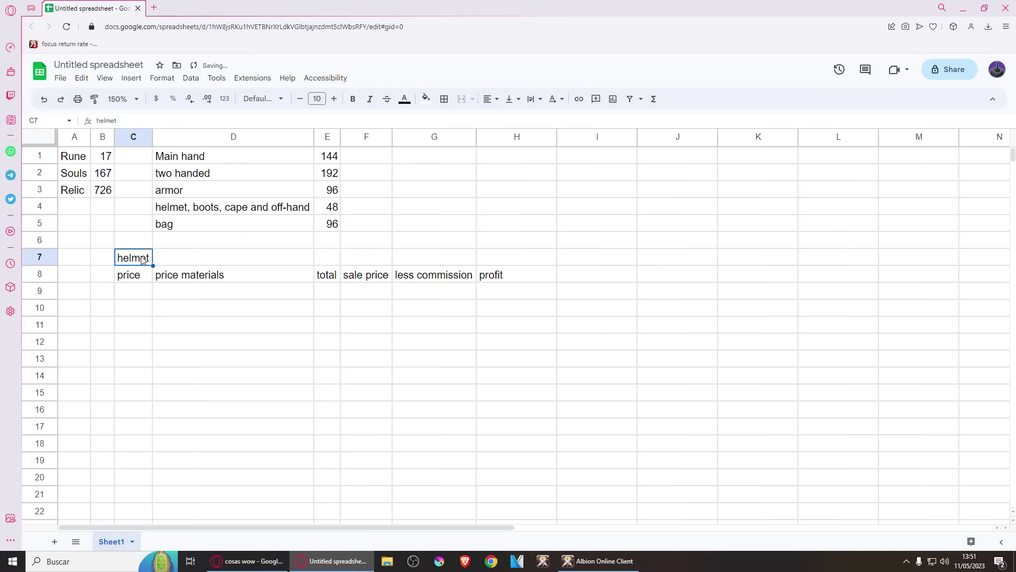
- Switch to Albion Online, check the Tier 4 Adept's Guardian Helmet's prices in its buy-order window, and return to the spreadsheet
{"action": "mouse_move", "coordinate": [601, 562]}
{"action": "left_click", "coordinate": [578, 539]}
{"action": "scroll", "coordinate": [313, 322], "scroll_direction": "down", "scroll_amount": 7}
{"action": "scroll", "coordinate": [302, 276], "scroll_direction": "up", "scroll_amount": 2}
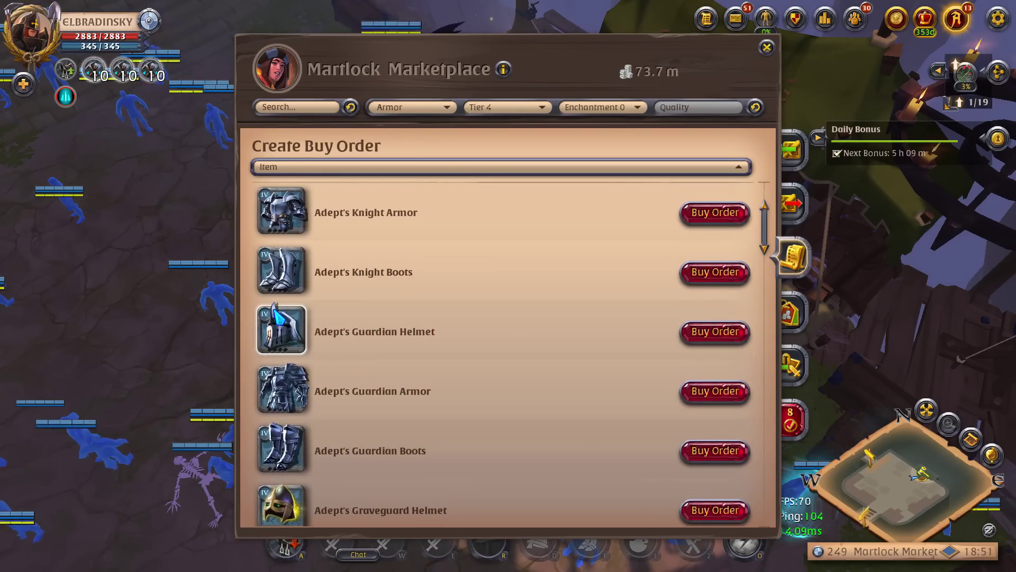
{"action": "left_click", "coordinate": [710, 338]}
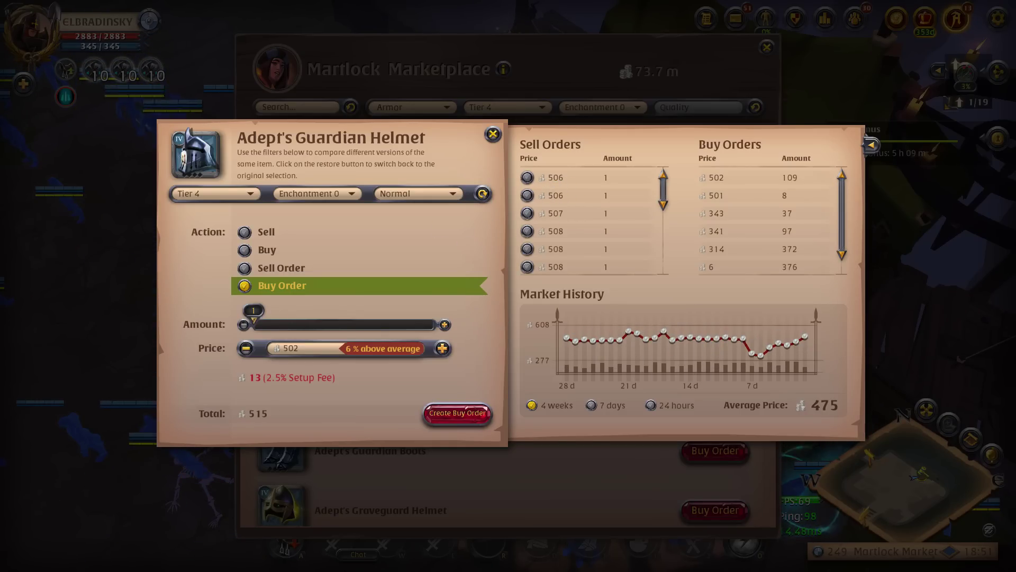
{"action": "key", "text": "alt+Tab"}
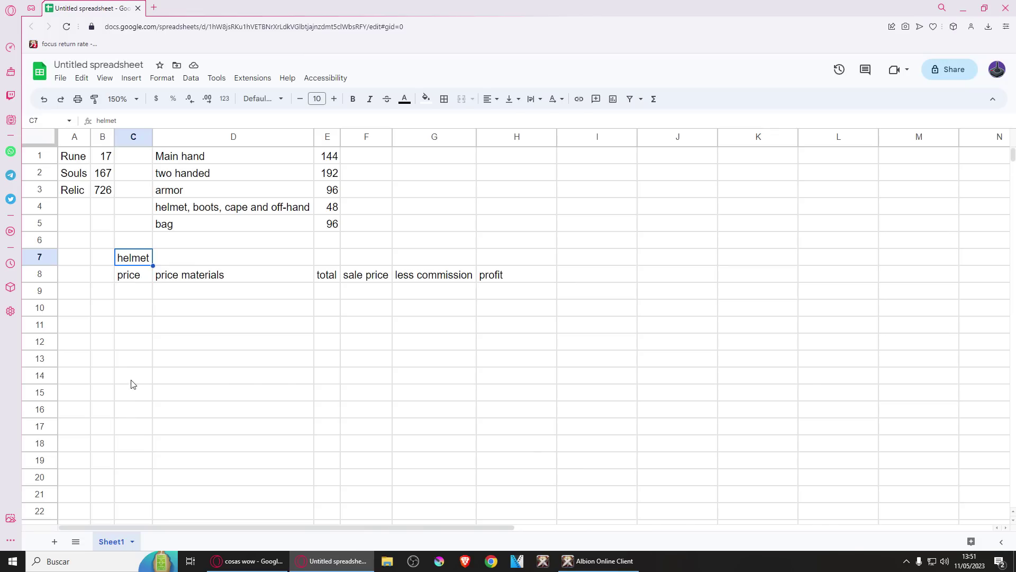
- Enter 506 as the helmet's price in C9
{"action": "left_click", "coordinate": [139, 291]}
{"action": "type", "text": "506"}
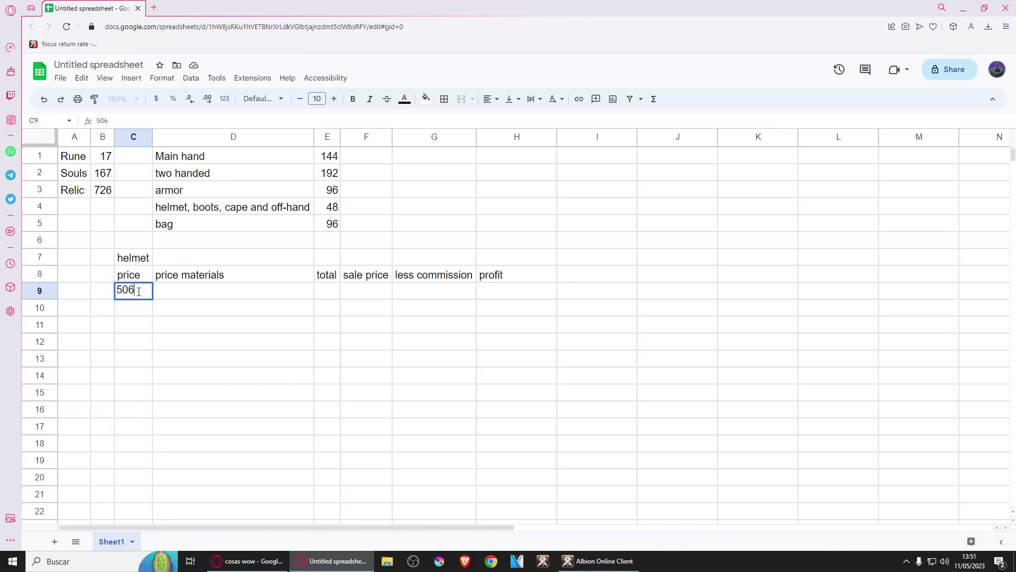
{"action": "key", "text": "Tab"}
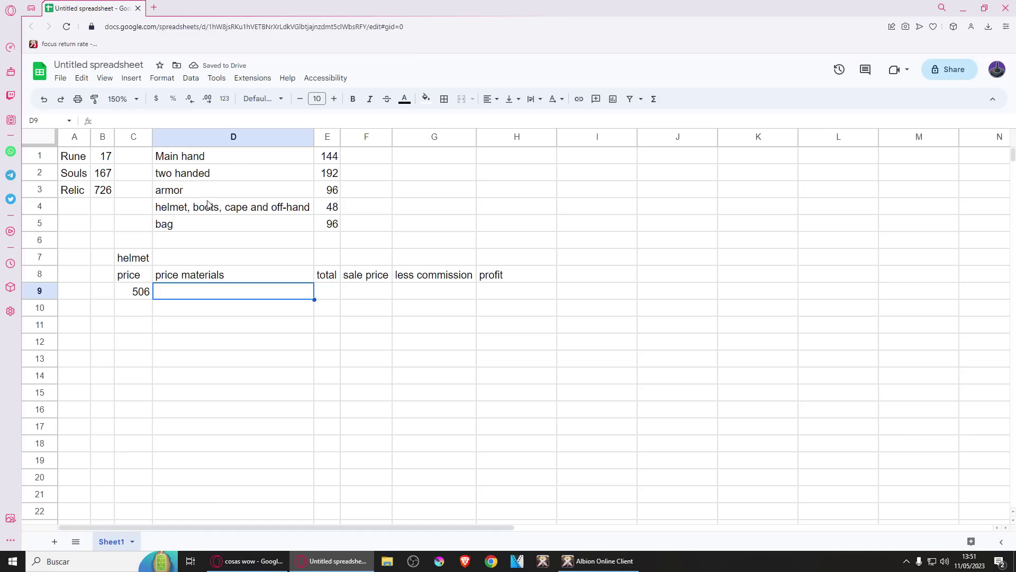
- Calculate the materials price in D9 by multiplying the helmet quantity by the rune price with =E4*B1
{"action": "left_click", "coordinate": [325, 211]}
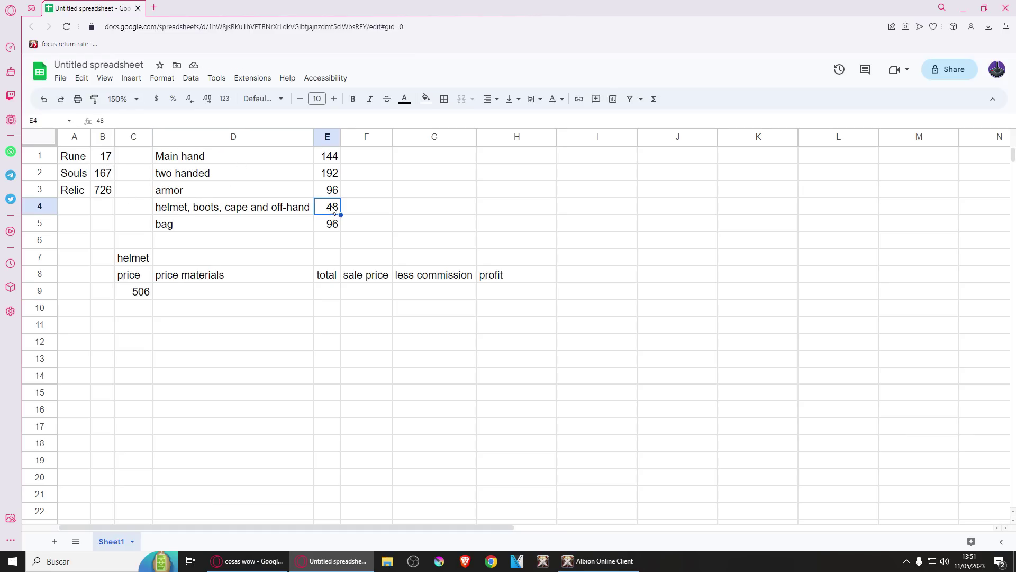
{"action": "left_click", "coordinate": [198, 296]}
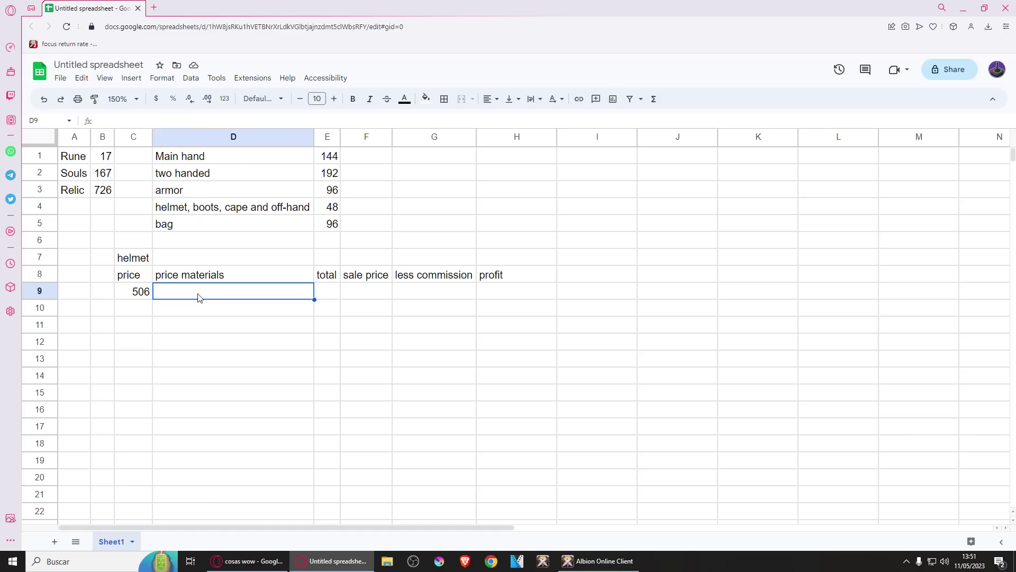
{"action": "type", "text": "="}
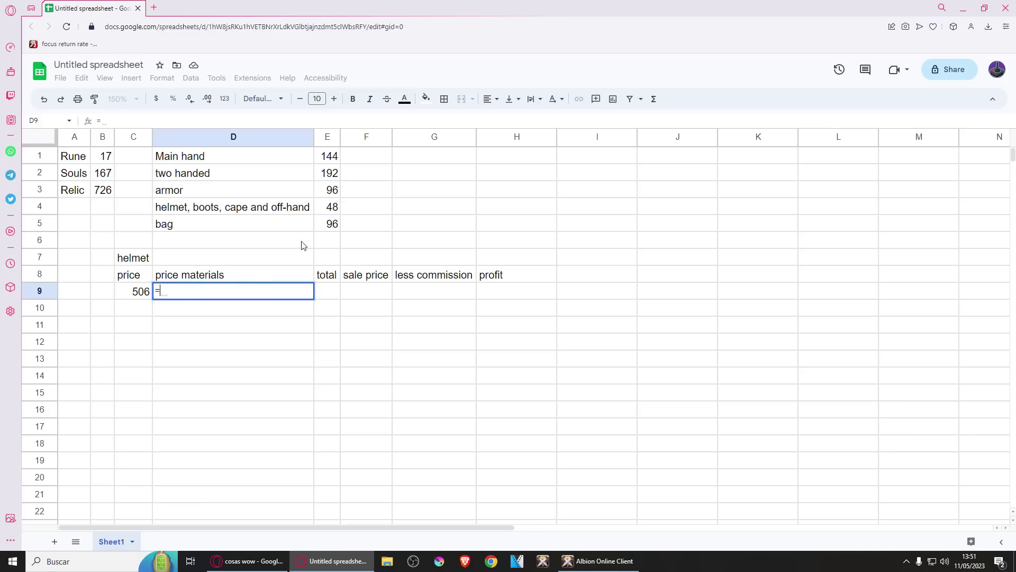
{"action": "left_click", "coordinate": [333, 209]}
{"action": "type", "text": "*"}
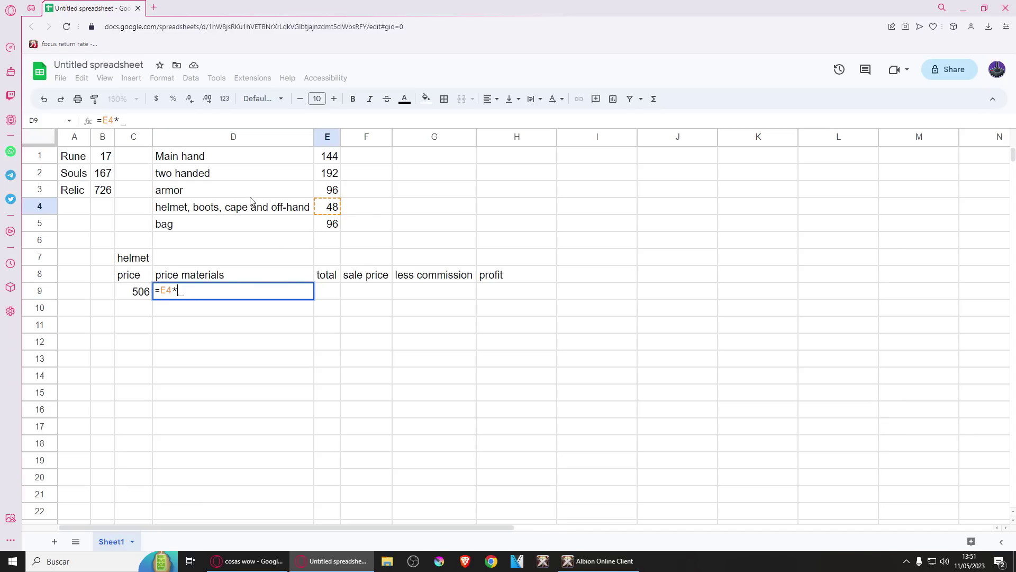
{"action": "left_click", "coordinate": [109, 157]}
{"action": "key", "text": "Return"}
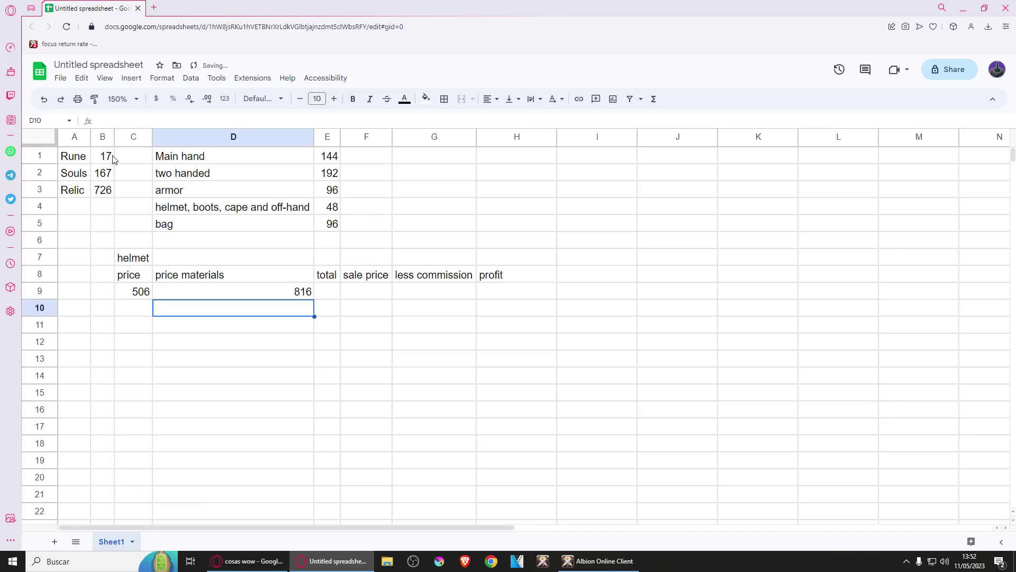
- Calculate the total in E9 by adding the helmet price and the materials price with =C9+D9
{"action": "left_click", "coordinate": [291, 292]}
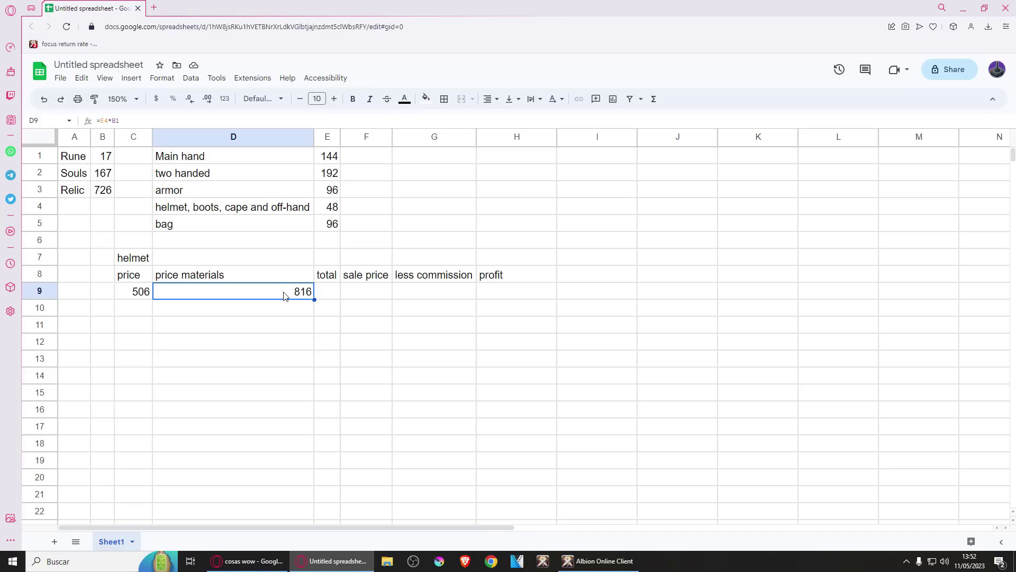
{"action": "left_click", "coordinate": [133, 293]}
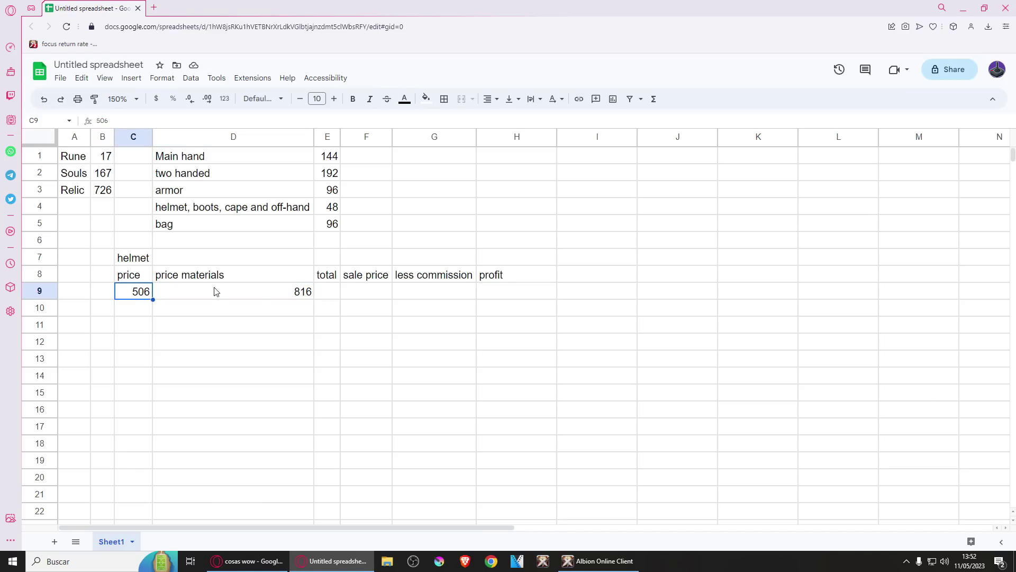
{"action": "left_click", "coordinate": [335, 295]}
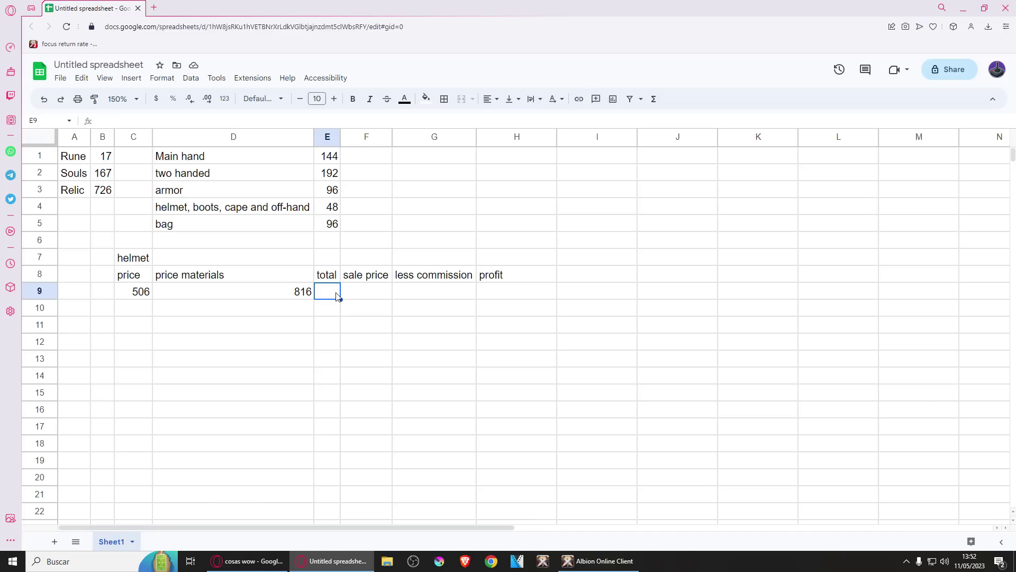
{"action": "type", "text": "="}
{"action": "left_click", "coordinate": [139, 292]}
{"action": "type", "text": "+"}
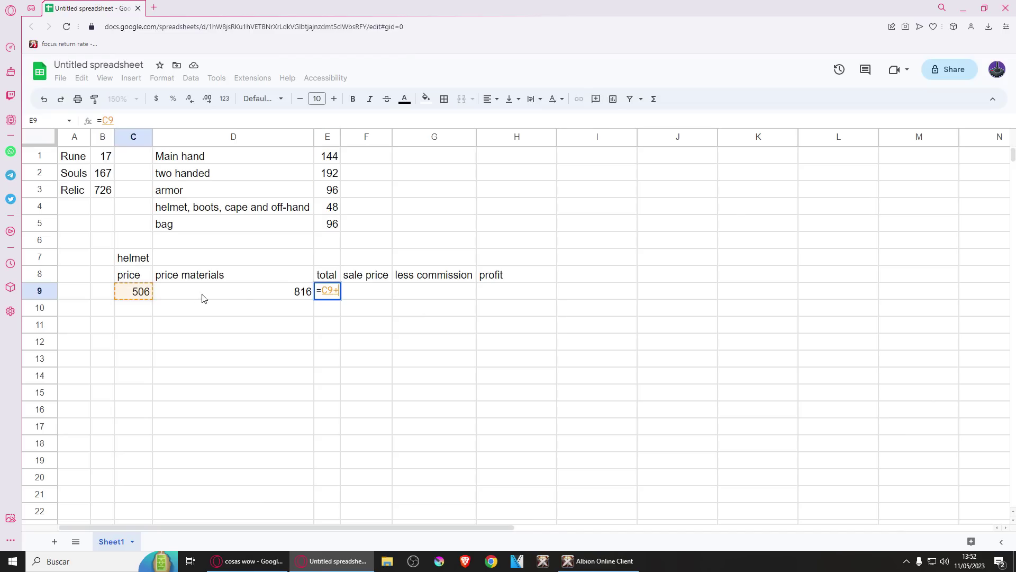
{"action": "left_click", "coordinate": [245, 292]}
{"action": "key", "text": "Return"}
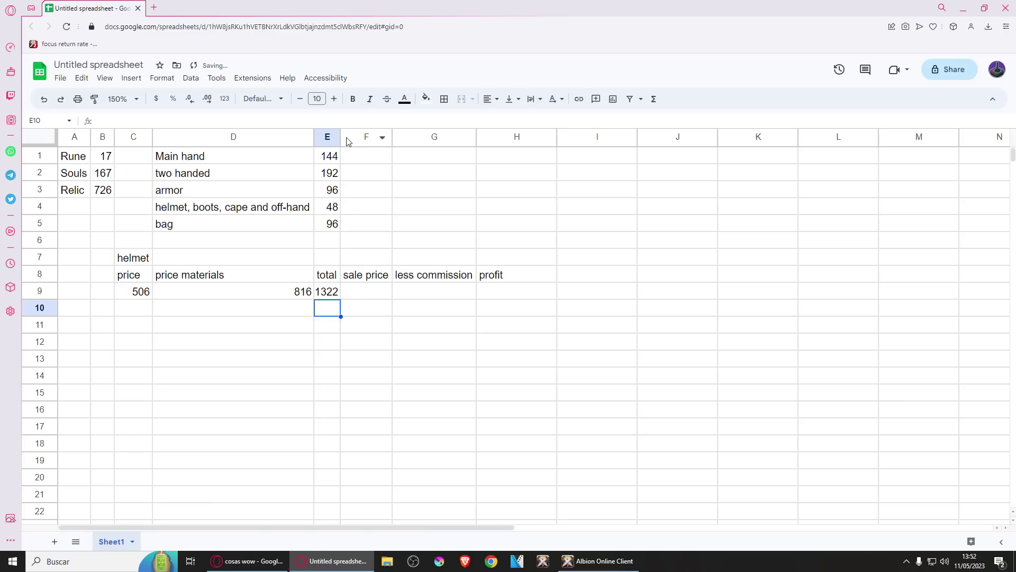
- Give the total in E9 a bright green fill and make it bold
{"action": "left_click", "coordinate": [327, 296]}
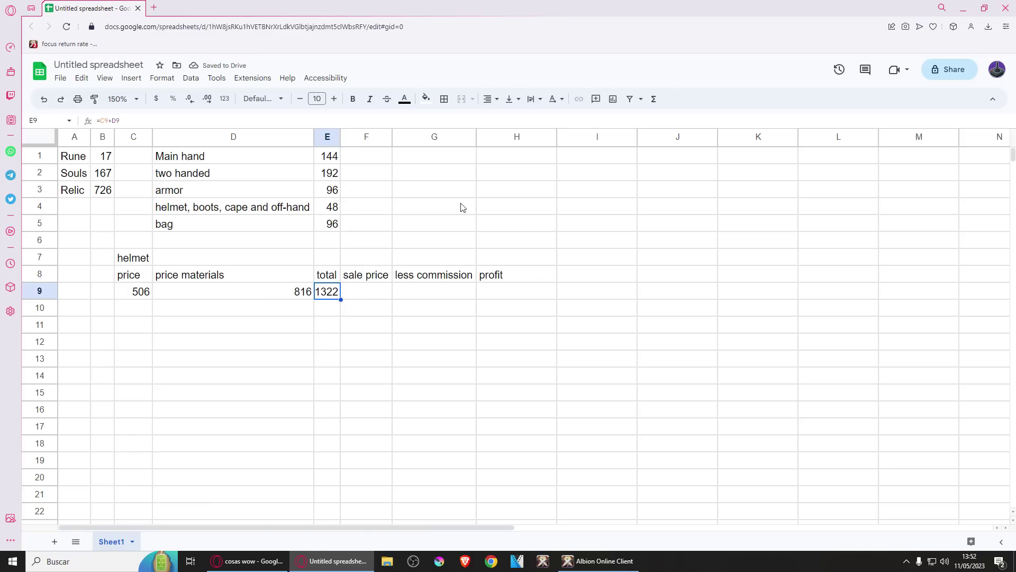
{"action": "left_click", "coordinate": [426, 98]}
{"action": "left_click", "coordinate": [476, 148]}
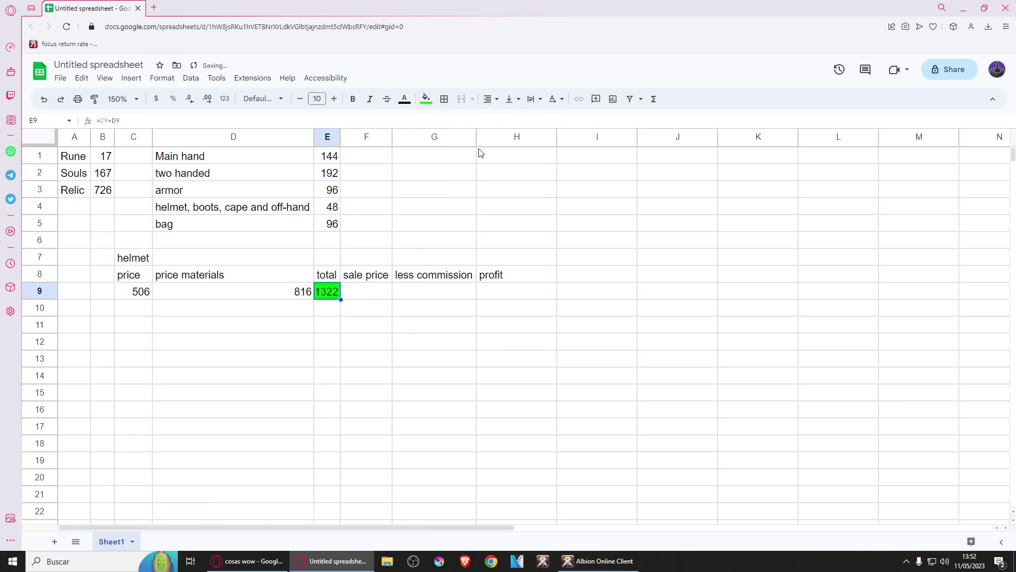
{"action": "left_click", "coordinate": [352, 98]}
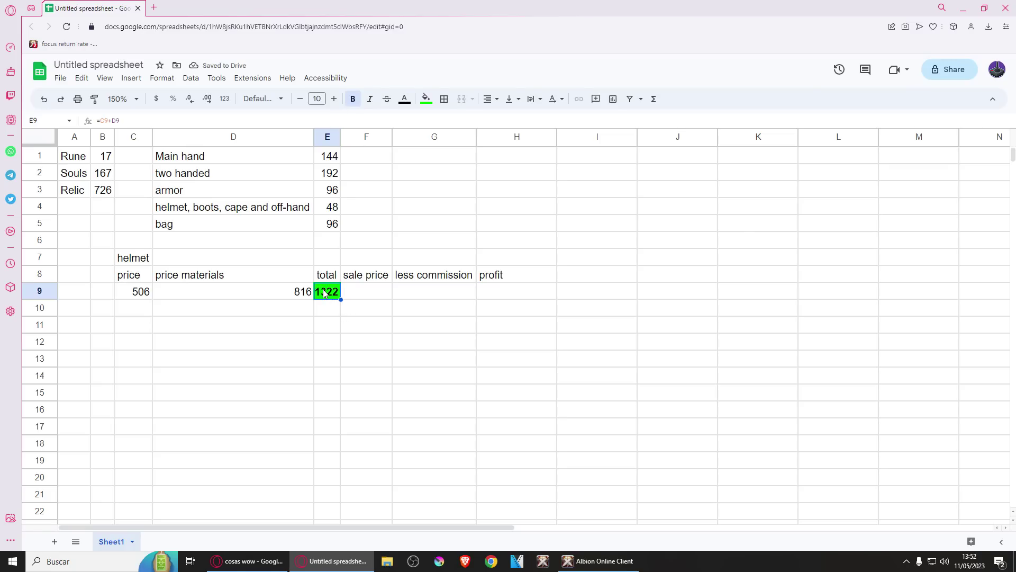
- Switch to Albion Online, check the Tier 4 Adept's Guardian Helmet's prices at Enchantment 1, and return to the spreadsheet
{"action": "left_click", "coordinate": [590, 562]}
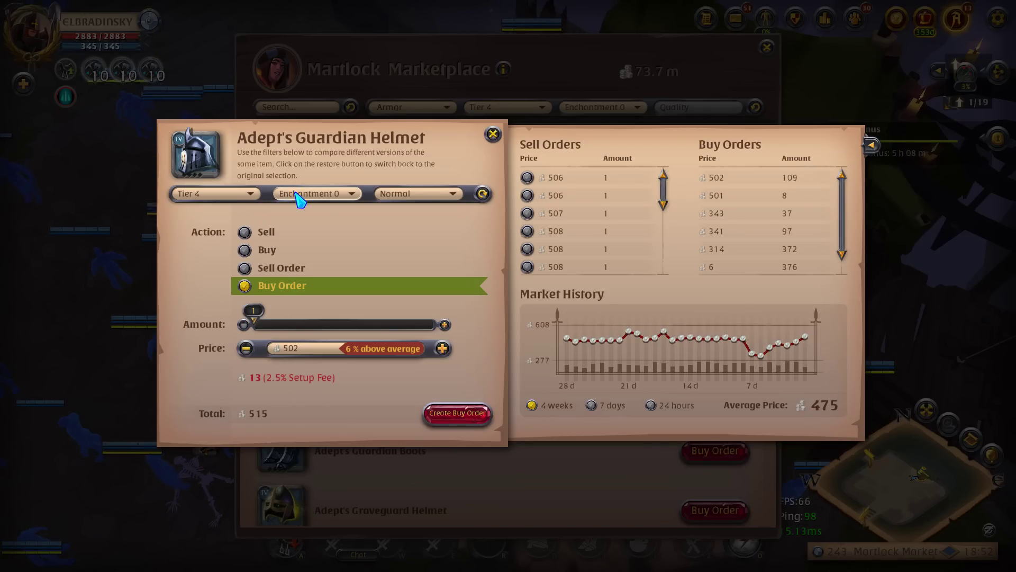
{"action": "left_click", "coordinate": [317, 196]}
{"action": "left_click", "coordinate": [314, 229]}
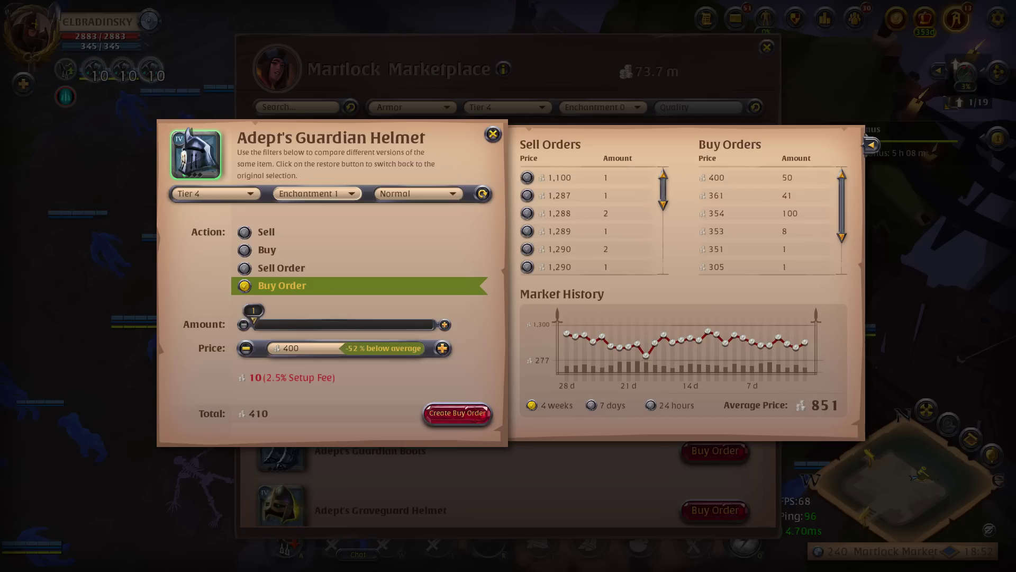
{"action": "key", "text": "alt+Tab"}
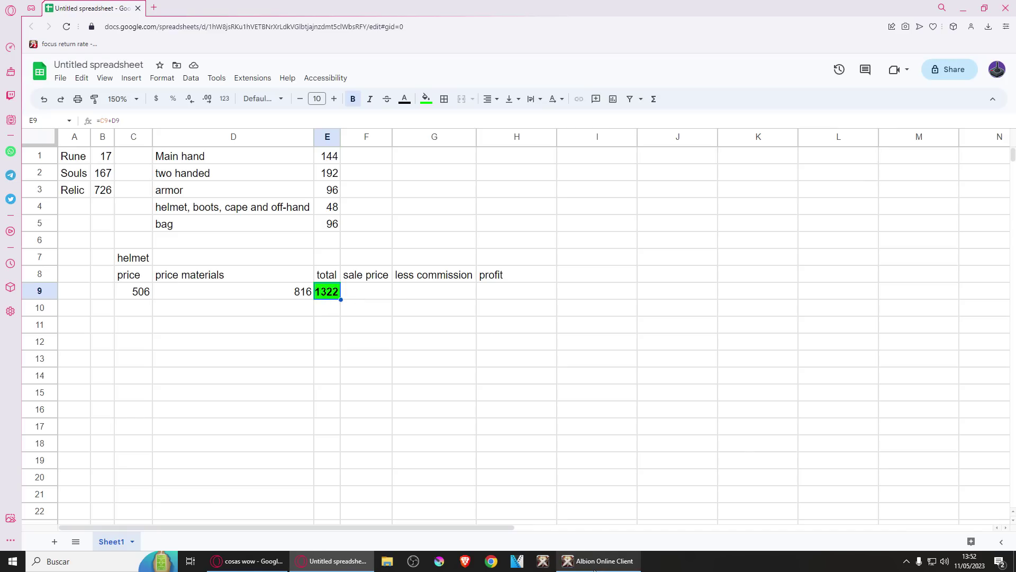
- Switch to Albion Online, close the Guardian Helmet's order window and open the buy-order window of the Adept's Graveguard Helmet
{"action": "left_click", "coordinate": [580, 552]}
{"action": "left_click", "coordinate": [494, 136]}
{"action": "scroll", "coordinate": [453, 299], "scroll_direction": "down", "scroll_amount": 3}
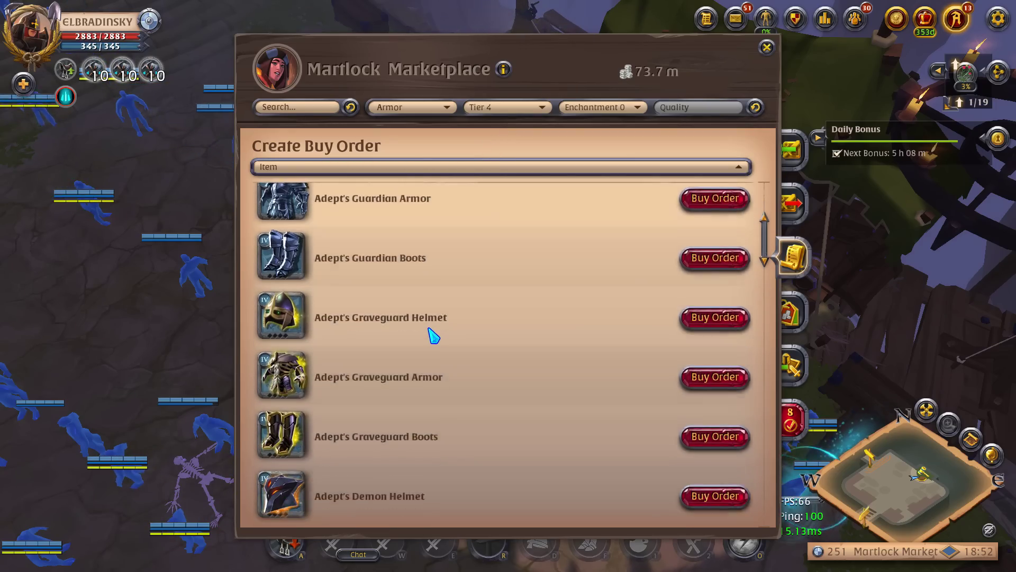
{"action": "left_click", "coordinate": [708, 362]}
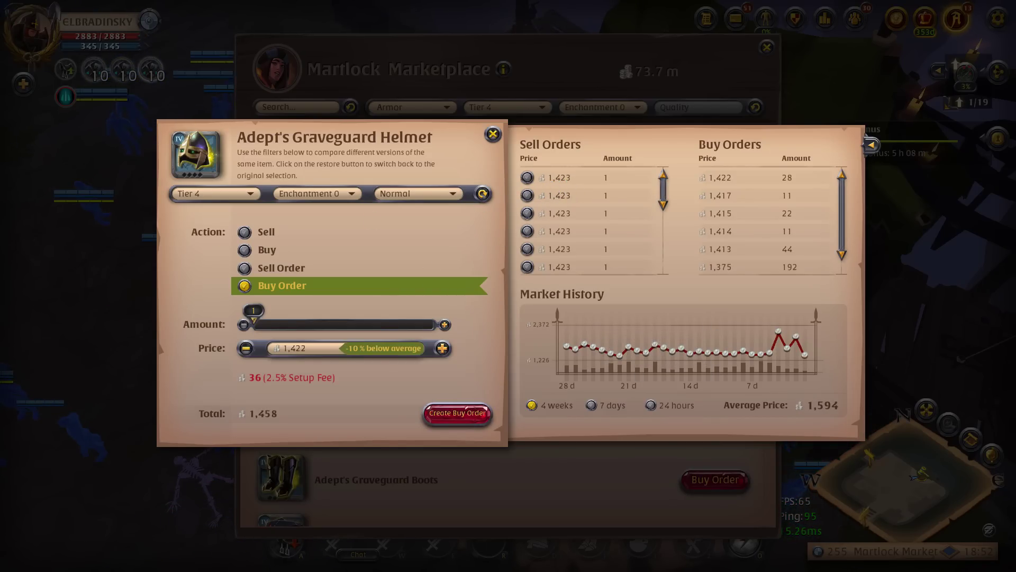
- Return to the spreadsheet and set the helmet's price in C9 to 1423
{"action": "key", "text": "alt+Tab"}
{"action": "left_click", "coordinate": [137, 297]}
{"action": "type", "text": "1423"}
{"action": "key", "text": "Return"}
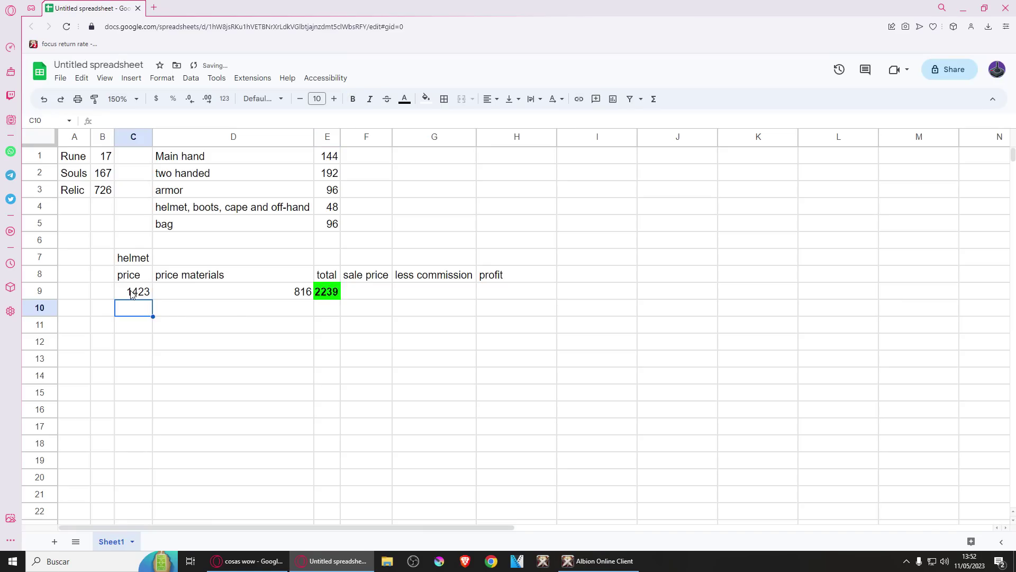
{"action": "left_click", "coordinate": [275, 301]}
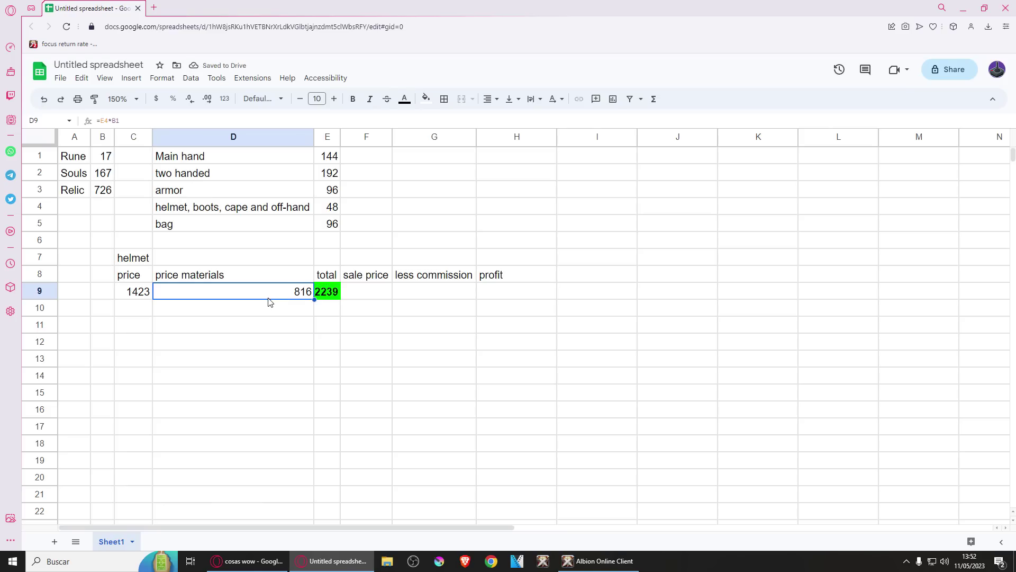
{"action": "left_click", "coordinate": [238, 259]}
{"action": "key", "text": "Up"}
{"action": "key", "text": "Up"}
{"action": "key", "text": "Up"}
{"action": "key", "text": "Right"}
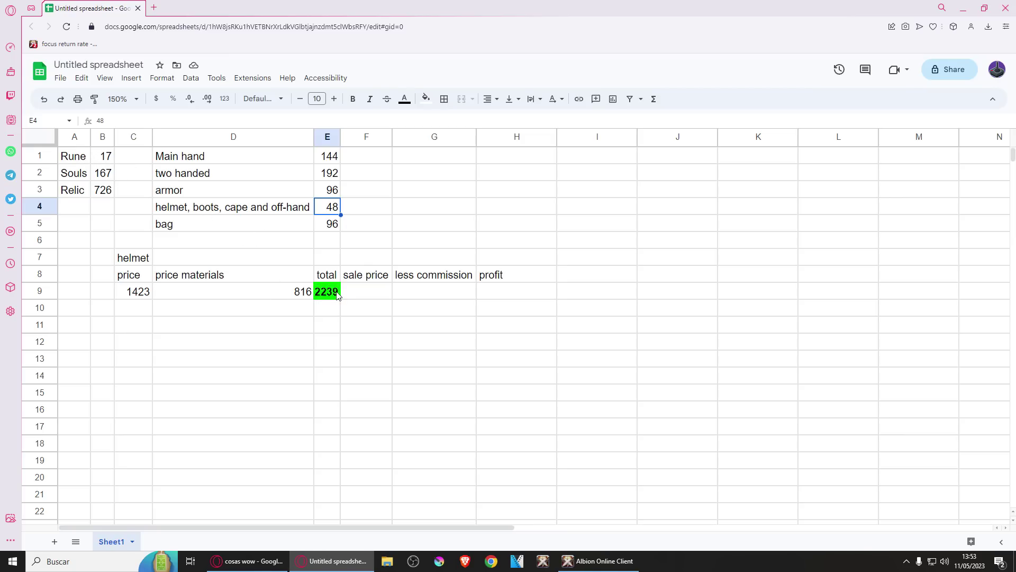
- Switch to Albion Online and check the Tier 4 Adept's Graveguard Helmet's prices at Enchantment 1
{"action": "left_click", "coordinate": [586, 560]}
{"action": "left_click", "coordinate": [333, 196]}
{"action": "left_click", "coordinate": [324, 232]}
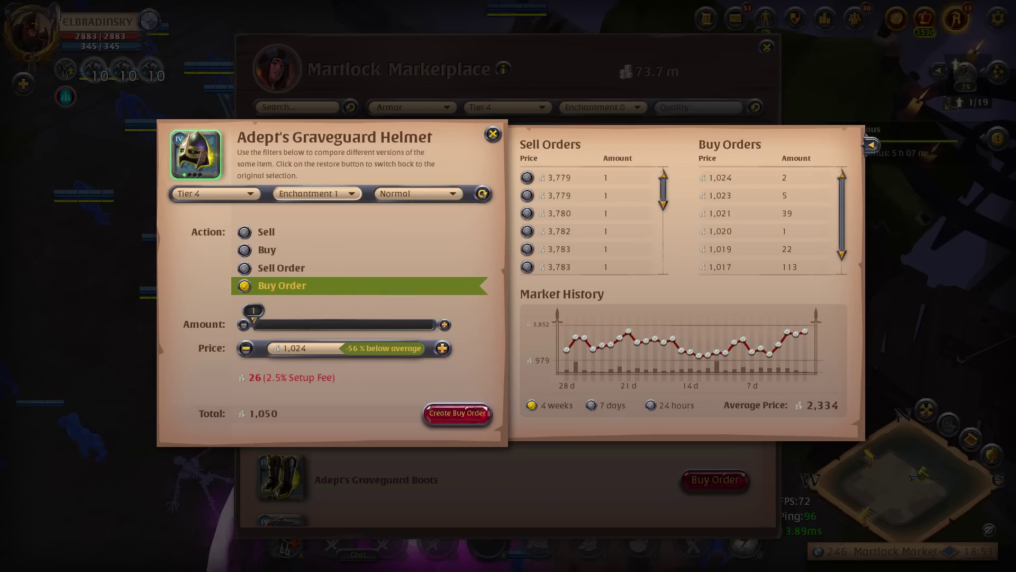
- Return to the spreadsheet and enter 3379 as the helmet's sale price in F9
{"action": "key", "text": "alt+Tab"}
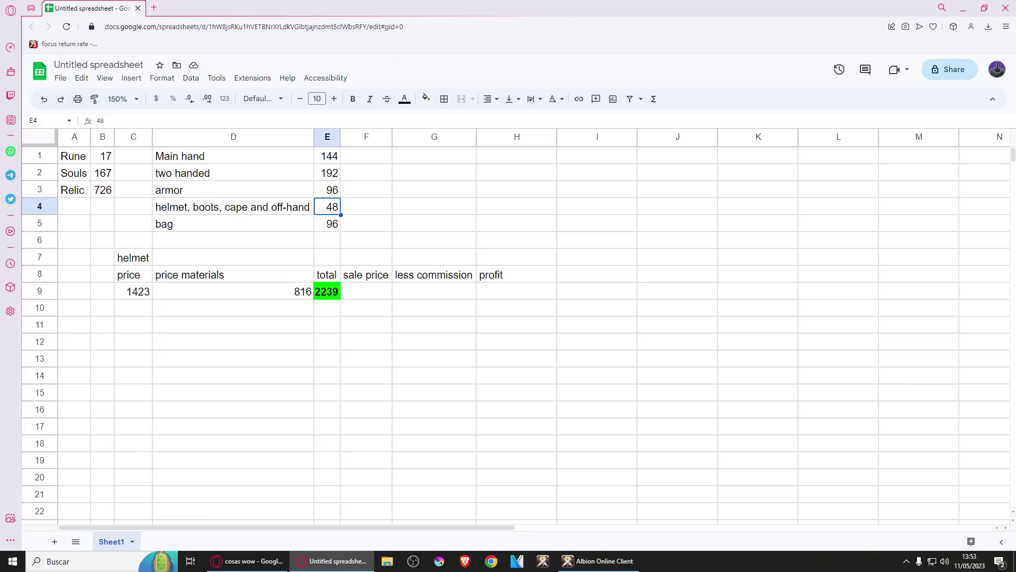
{"action": "left_click", "coordinate": [365, 294]}
{"action": "type", "text": "33"}
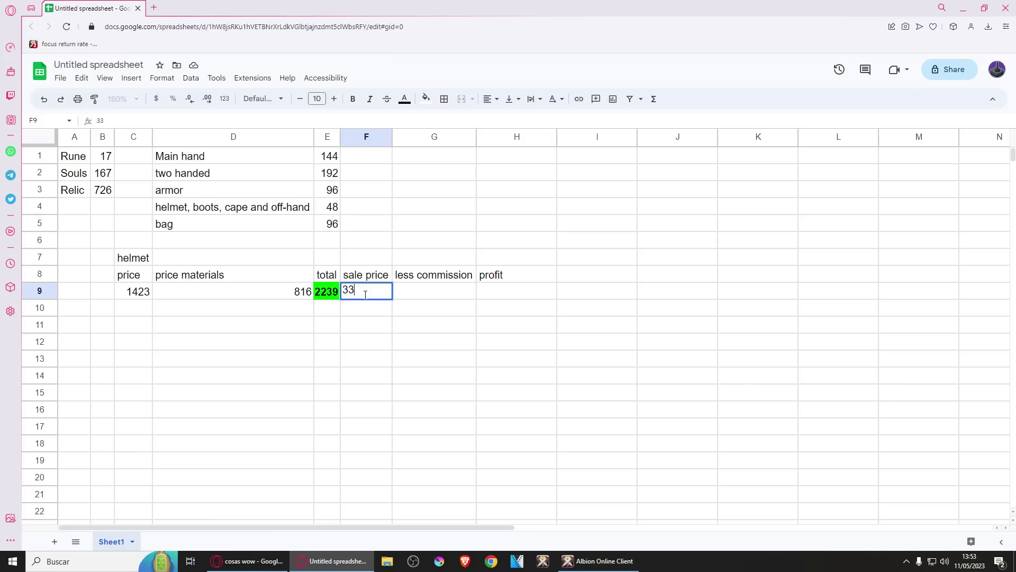
{"action": "key", "text": "Return"}
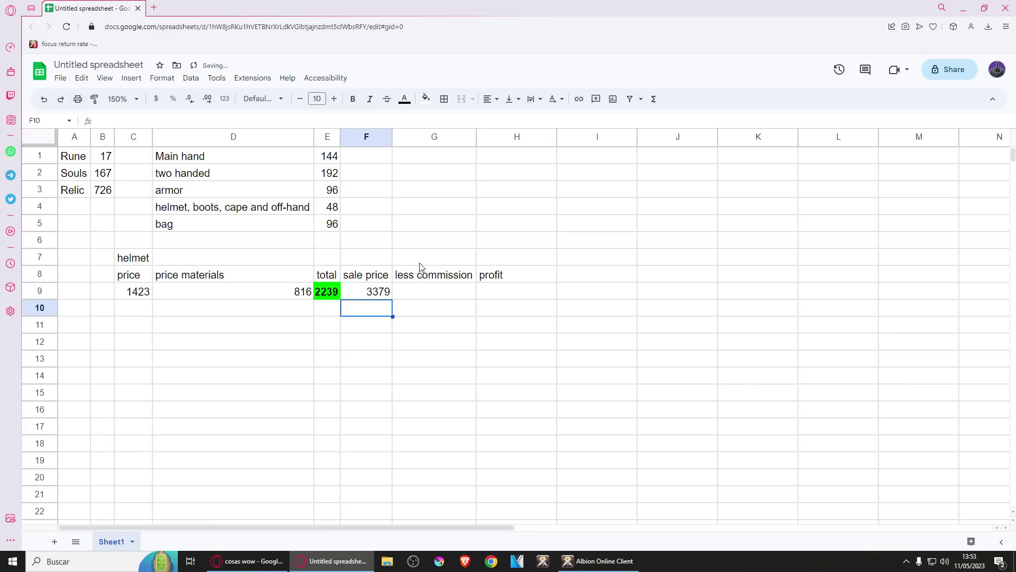
- Add the commission labels "premium" in G1 and "no premium" in G2
{"action": "left_click", "coordinate": [424, 161]}
{"action": "type", "text": "premium"}
{"action": "key", "text": "Tab"}
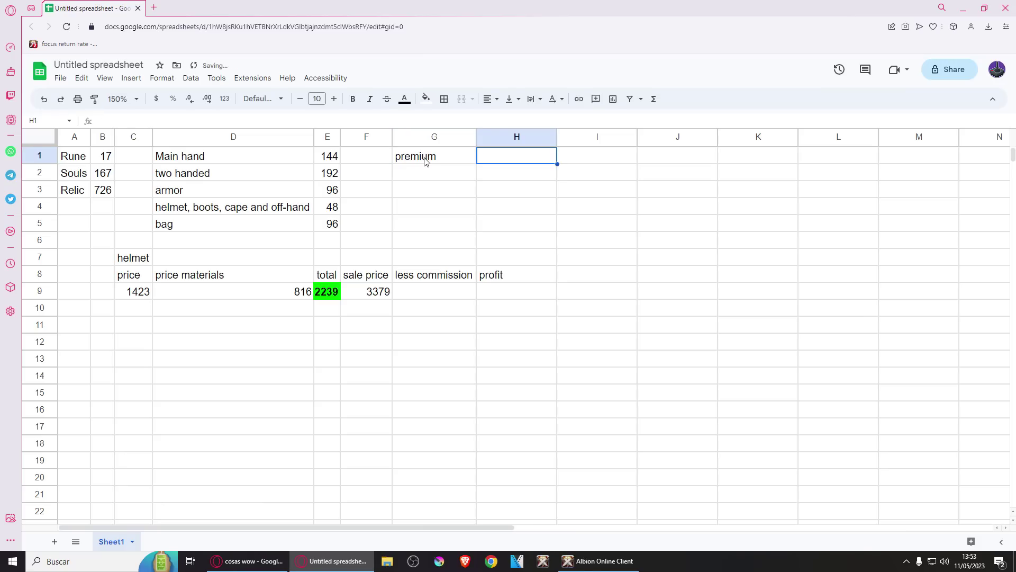
{"action": "key", "text": "Left"}
{"action": "key", "text": "Down"}
{"action": "type", "text": "no premiu"}
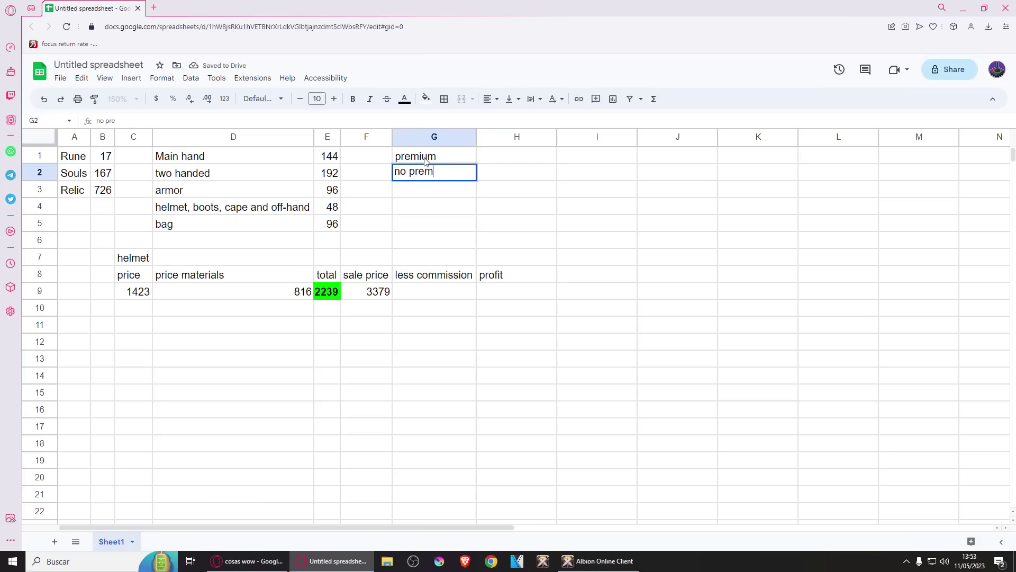
{"action": "key", "text": "Tab"}
- Enter the commission rates 4% for premium in H1 and 8% for no premium in H2
{"action": "key", "text": "Up"}
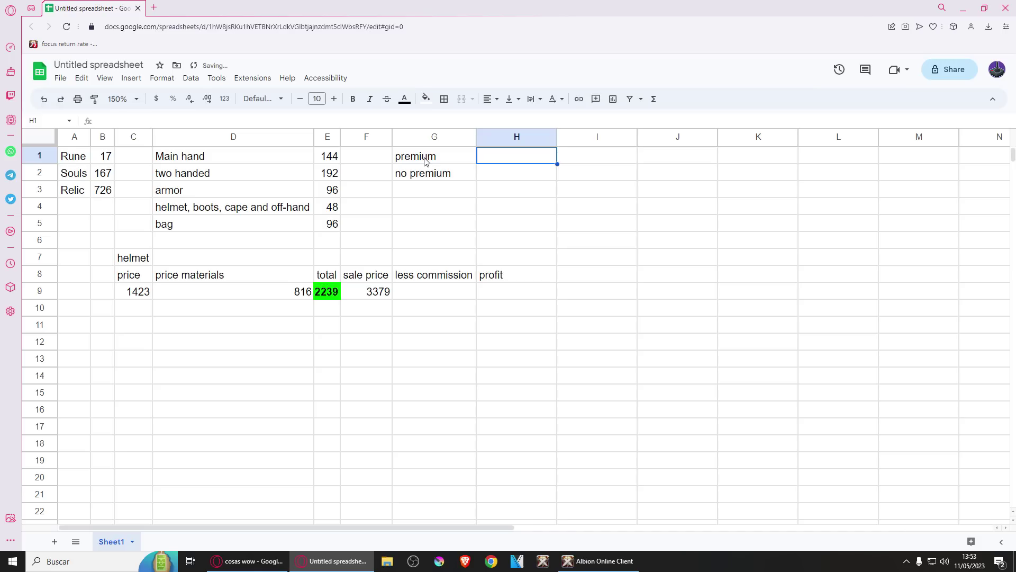
{"action": "type", "text": "4%"}
{"action": "key", "text": "Return"}
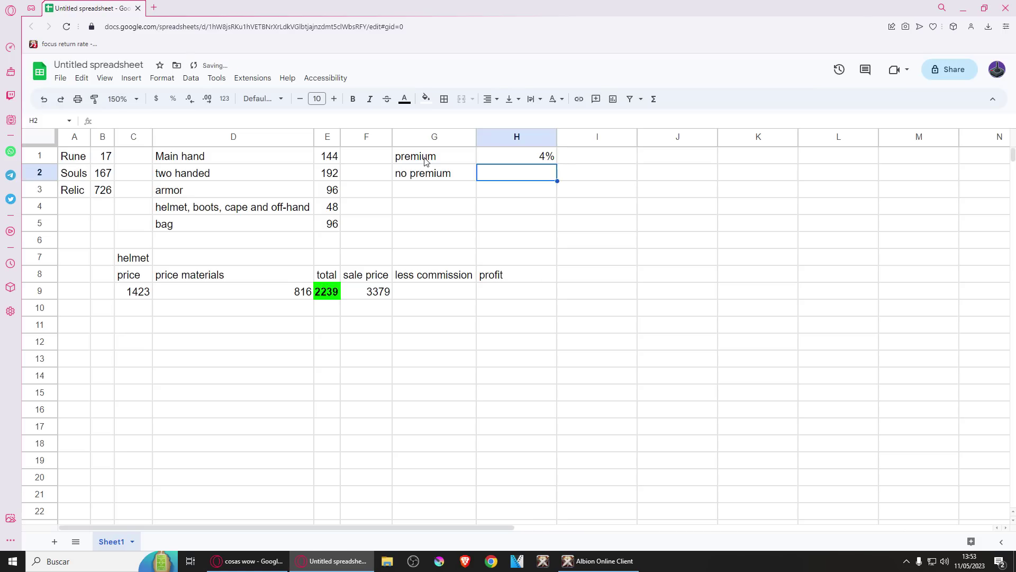
{"action": "type", "text": "8"}
{"action": "key", "text": "Return"}
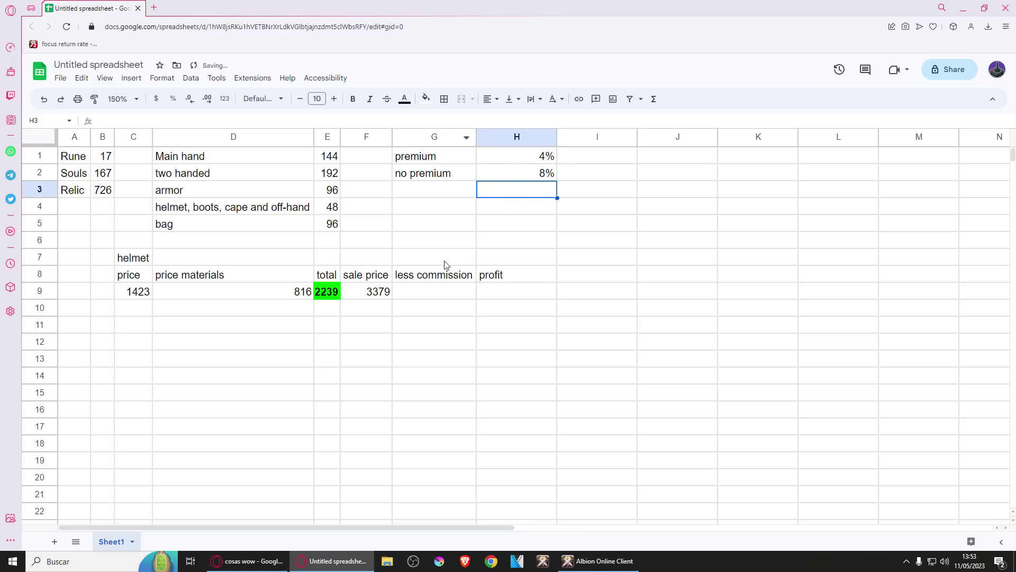
- Calculate the helmet's sale price after the premium commission in G9 with =F9-(F9*H1)
{"action": "left_click", "coordinate": [432, 294]}
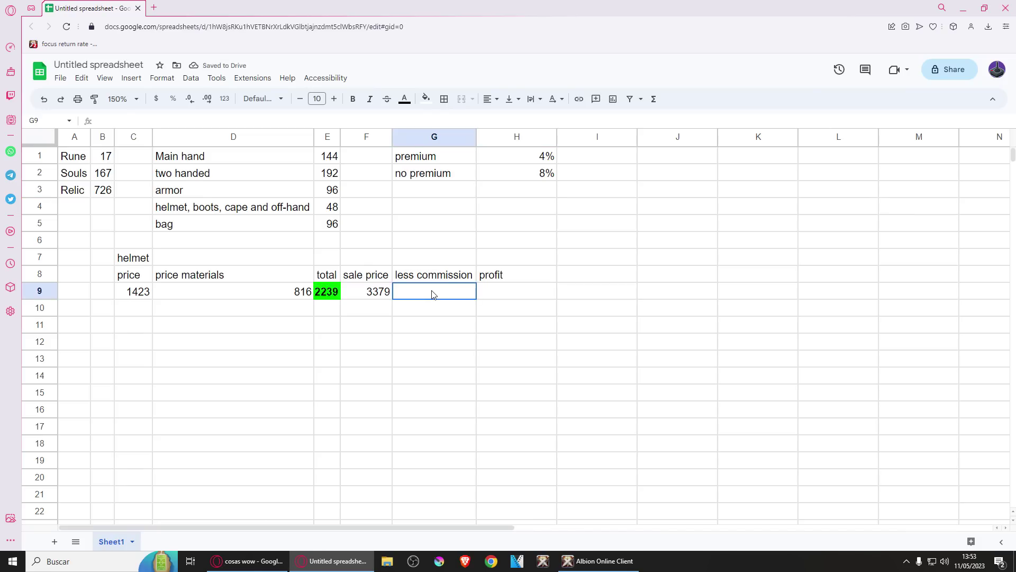
{"action": "type", "text": "="}
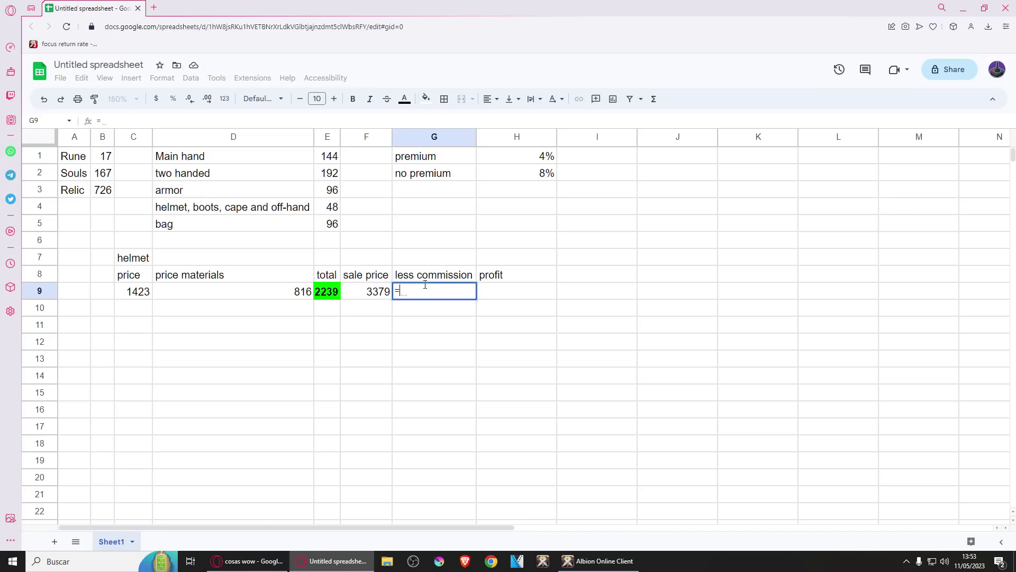
{"action": "left_click", "coordinate": [375, 295]}
{"action": "type", "text": "-("}
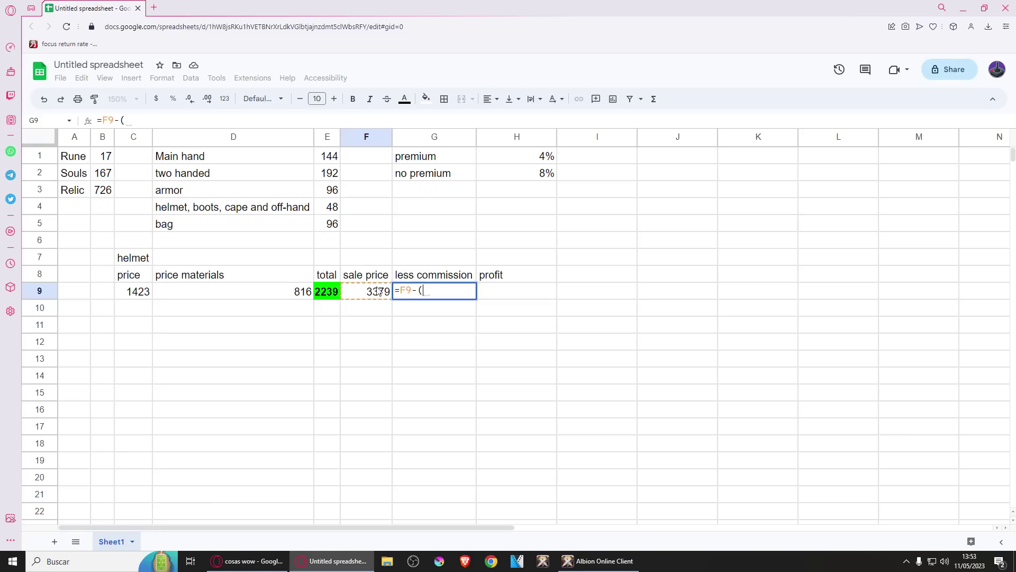
{"action": "left_click", "coordinate": [381, 291]}
{"action": "type", "text": "*"}
{"action": "left_click", "coordinate": [512, 160]}
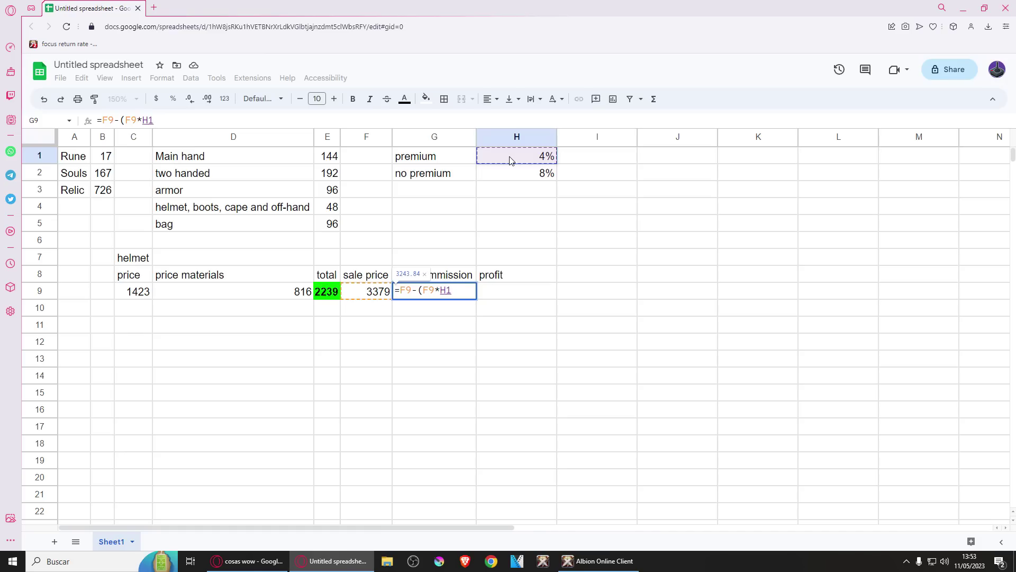
{"action": "type", "text": ")"}
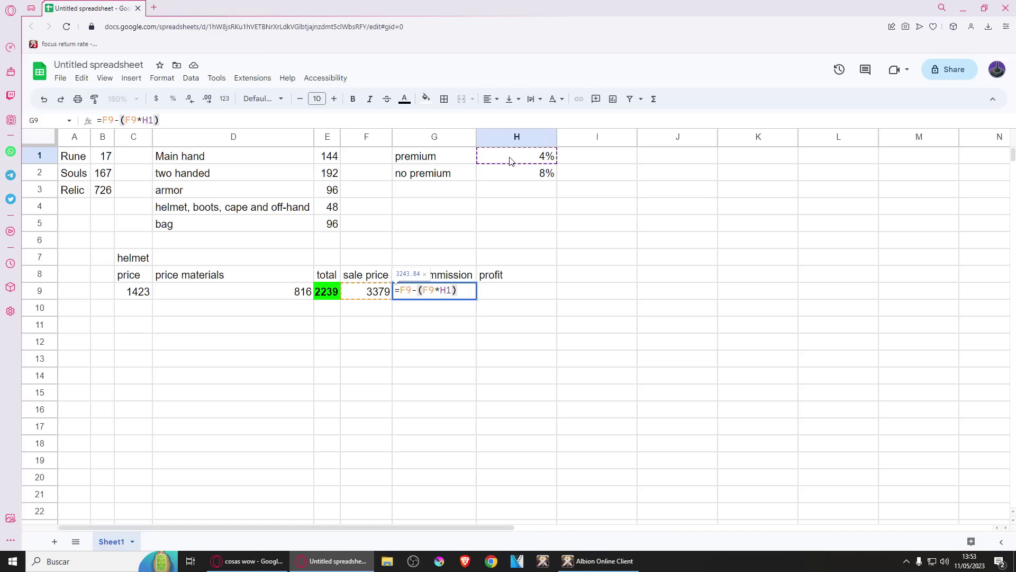
{"action": "key", "text": "Return"}
{"action": "left_click", "coordinate": [426, 291]}
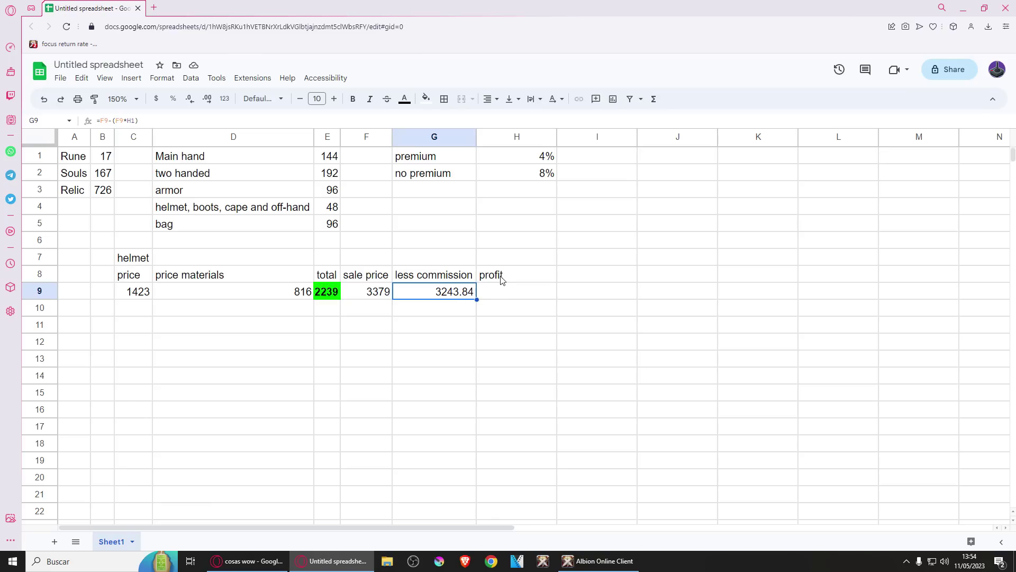
- Calculate the helmet's profit in H9 by subtracting the total cost with =G9-E9
{"action": "left_click", "coordinate": [496, 294]}
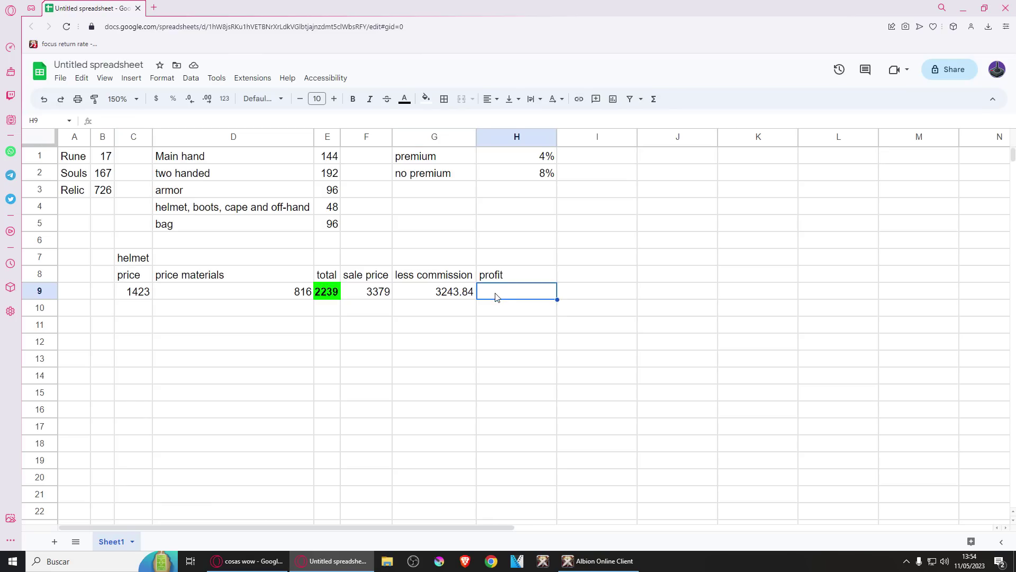
{"action": "type", "text": "="}
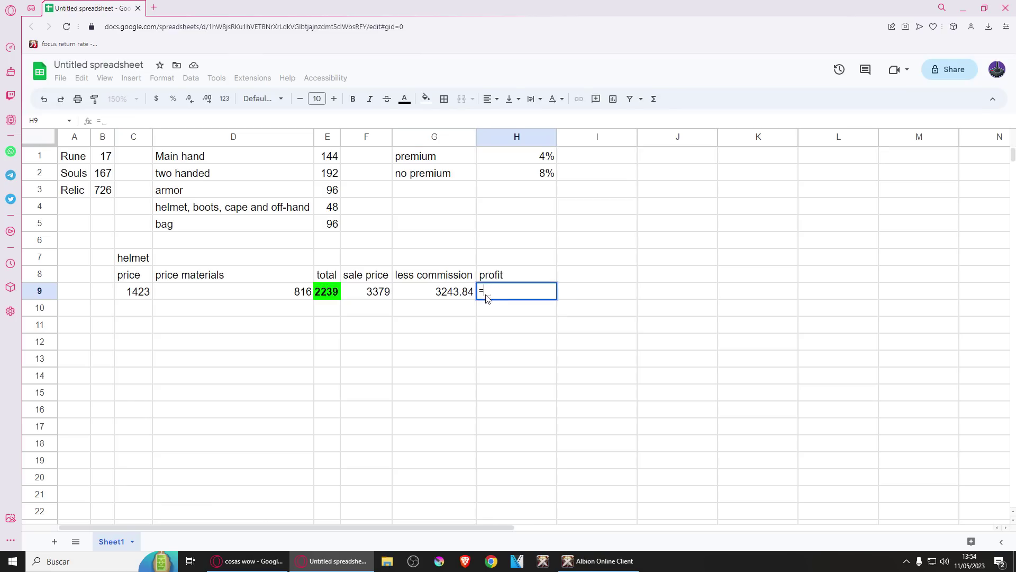
{"action": "left_click", "coordinate": [435, 297]}
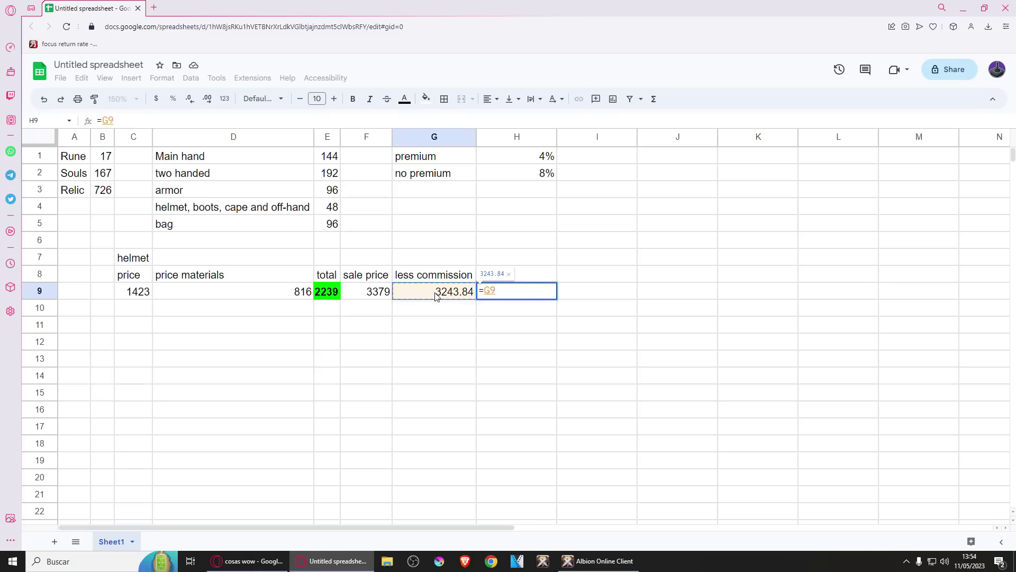
{"action": "type", "text": "-"}
{"action": "left_click", "coordinate": [326, 295]}
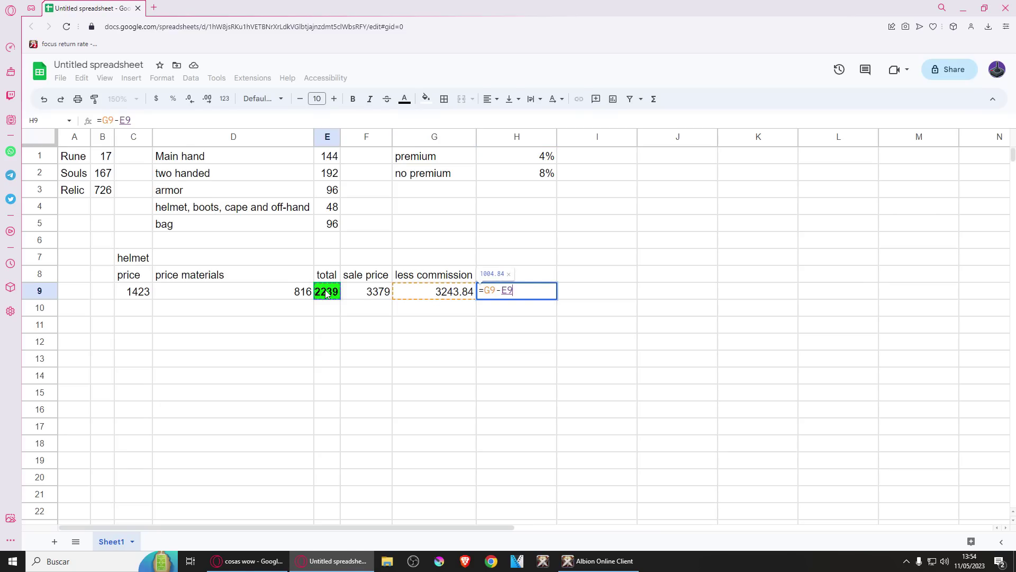
{"action": "key", "text": "Return"}
- Highlight the profit cell H9 with a cyan fill and make its value bold
{"action": "left_click", "coordinate": [524, 296]}
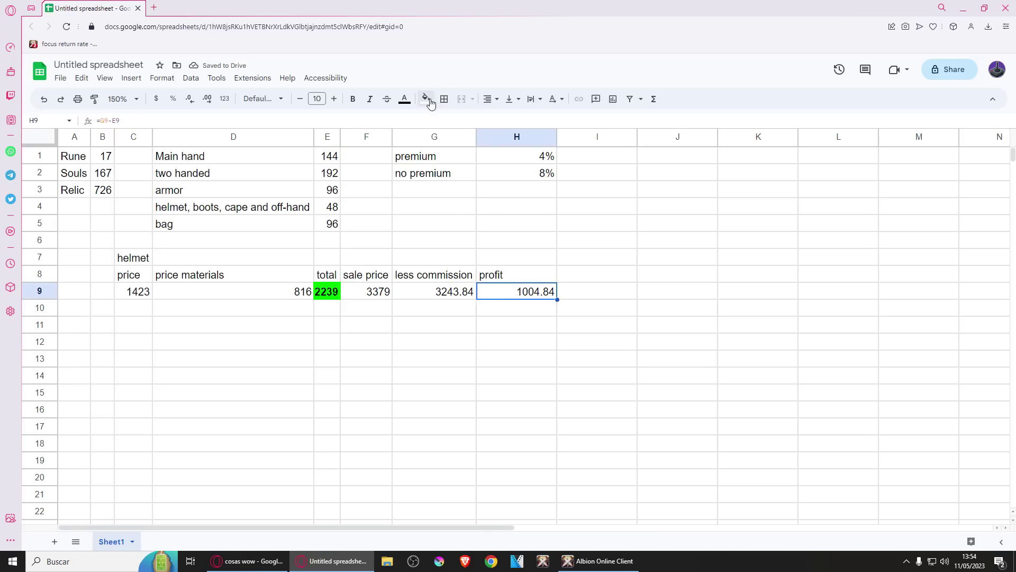
{"action": "left_click", "coordinate": [426, 100]}
{"action": "left_click", "coordinate": [534, 147]}
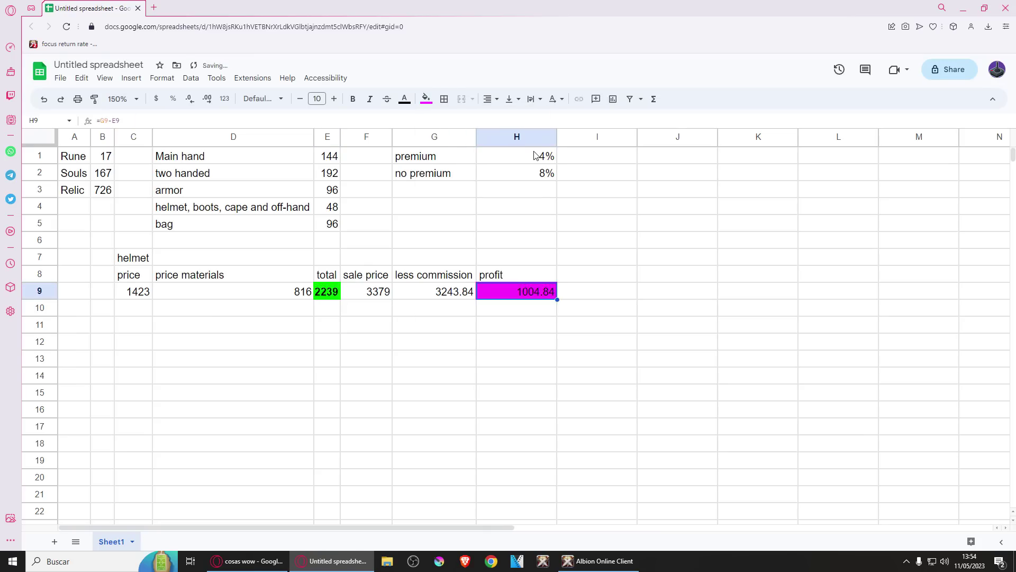
{"action": "left_click", "coordinate": [426, 100]}
{"action": "left_click", "coordinate": [486, 148]}
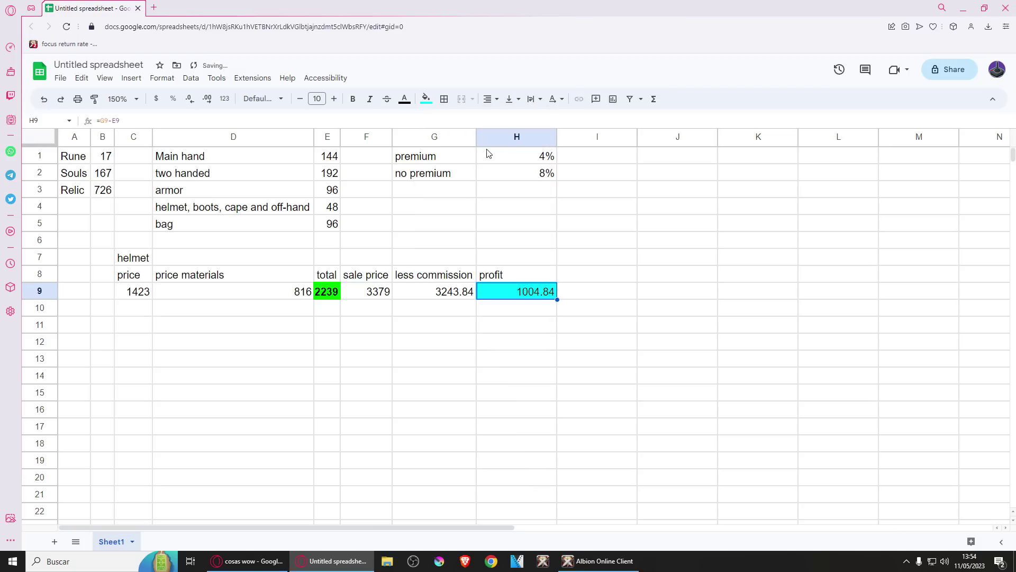
{"action": "left_click", "coordinate": [353, 101]}
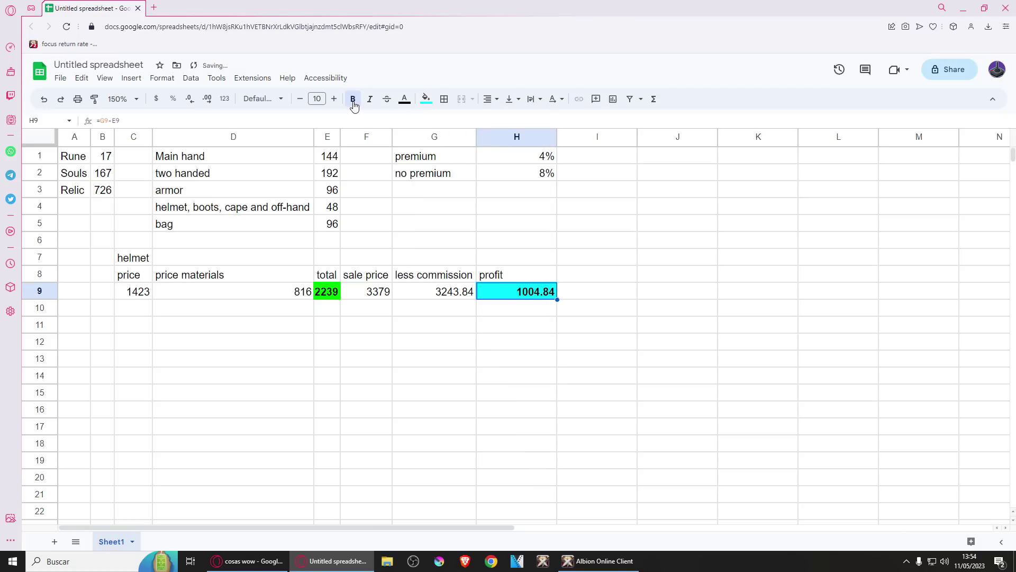
{"action": "left_click", "coordinate": [504, 316]}
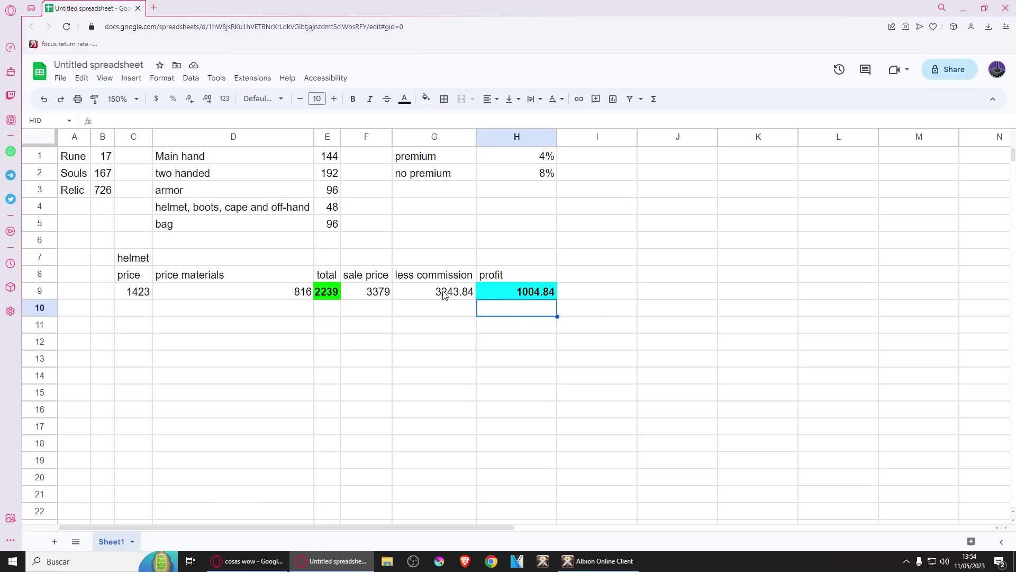
- Switch to Albion Online and buy one Tier 4 Adept's Graveguard Helmet at Enchantment 0 for 1,423
{"action": "left_click", "coordinate": [601, 560]}
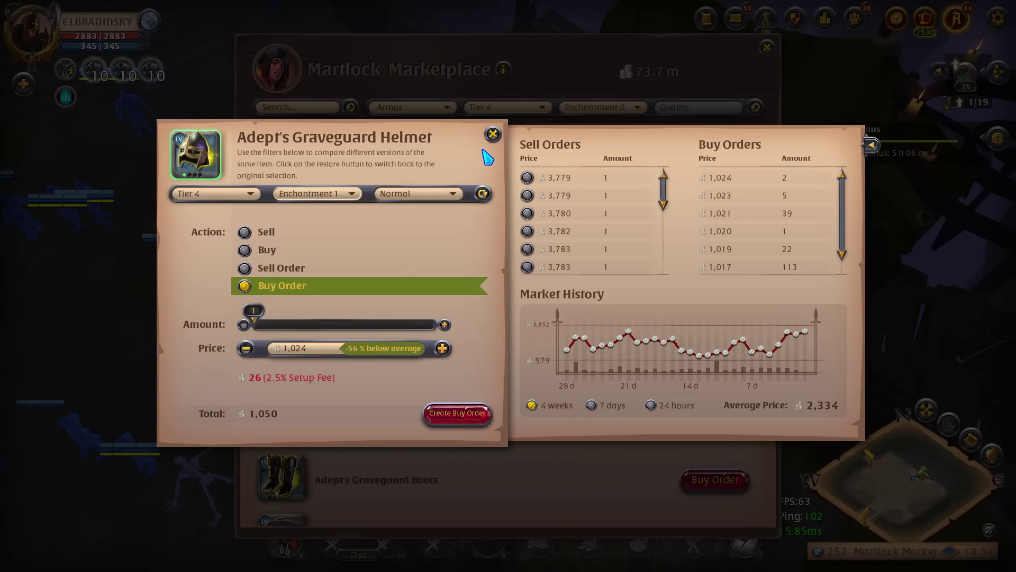
{"action": "left_click", "coordinate": [324, 194]}
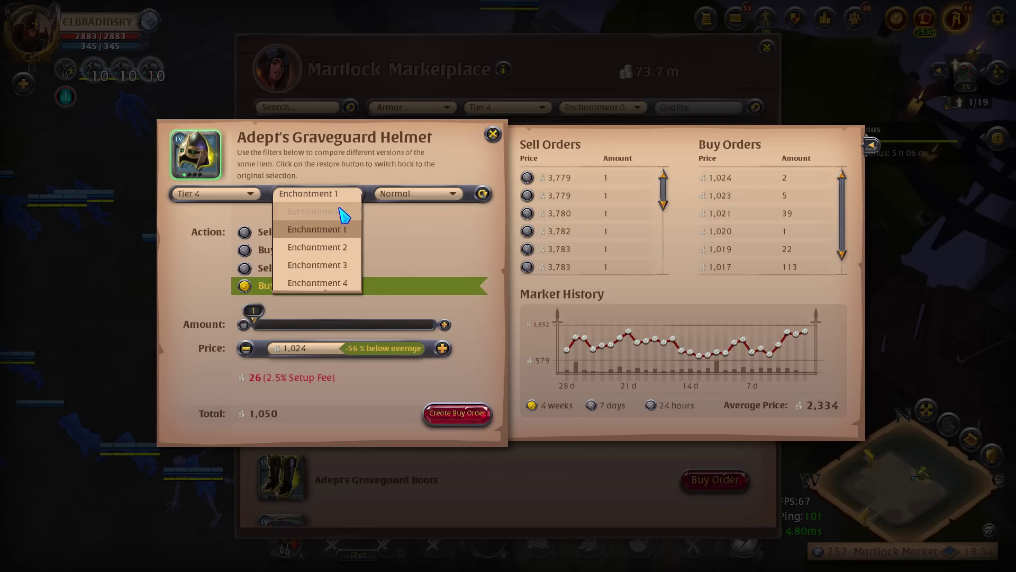
{"action": "left_click", "coordinate": [343, 209]}
{"action": "left_click", "coordinate": [267, 250]}
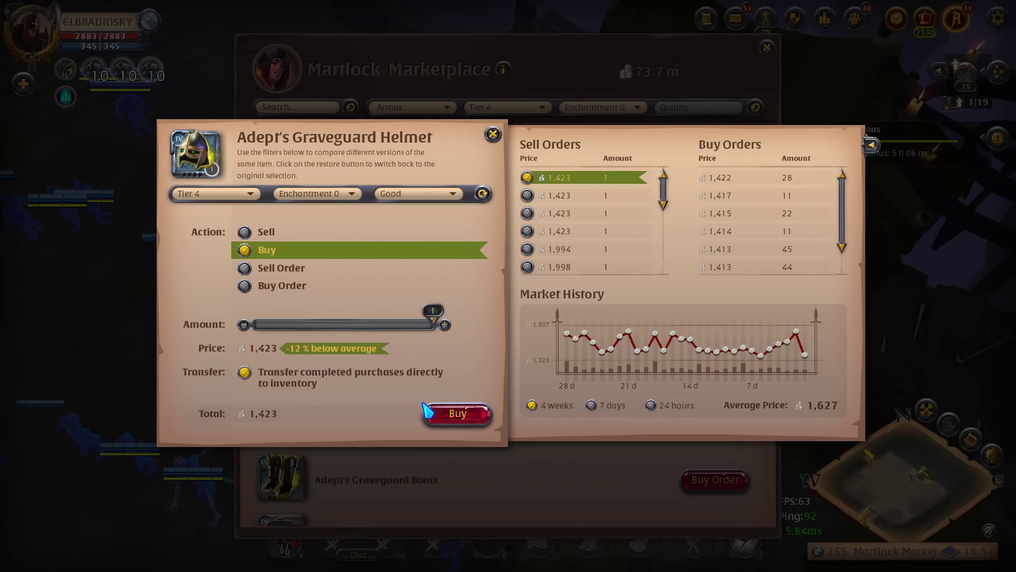
{"action": "left_click", "coordinate": [456, 413]}
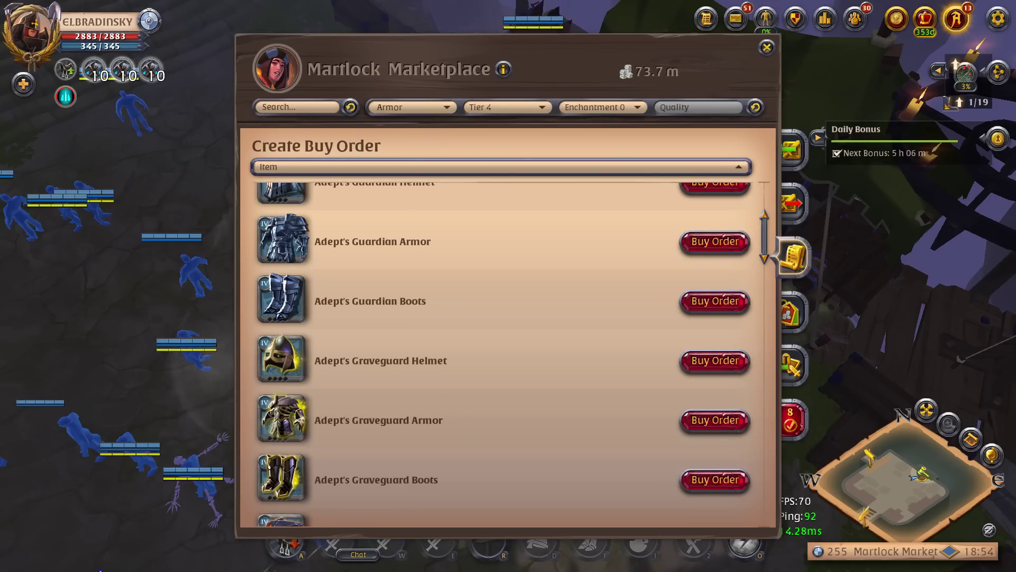
- Switch to the spreadsheet and check the material quantity required for a helmet in E4
{"action": "key", "text": "alt+Tab"}
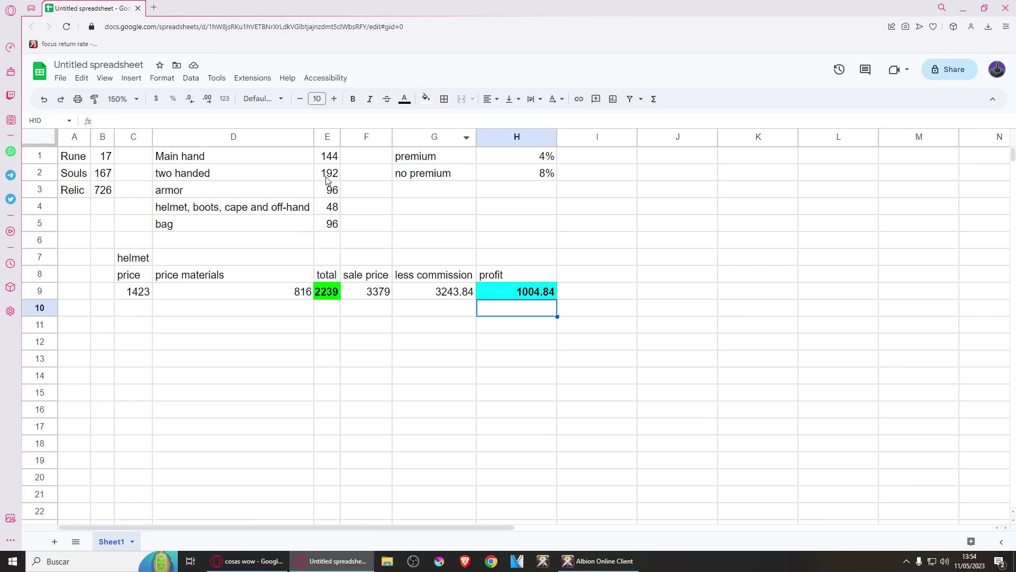
{"action": "left_click", "coordinate": [329, 208]}
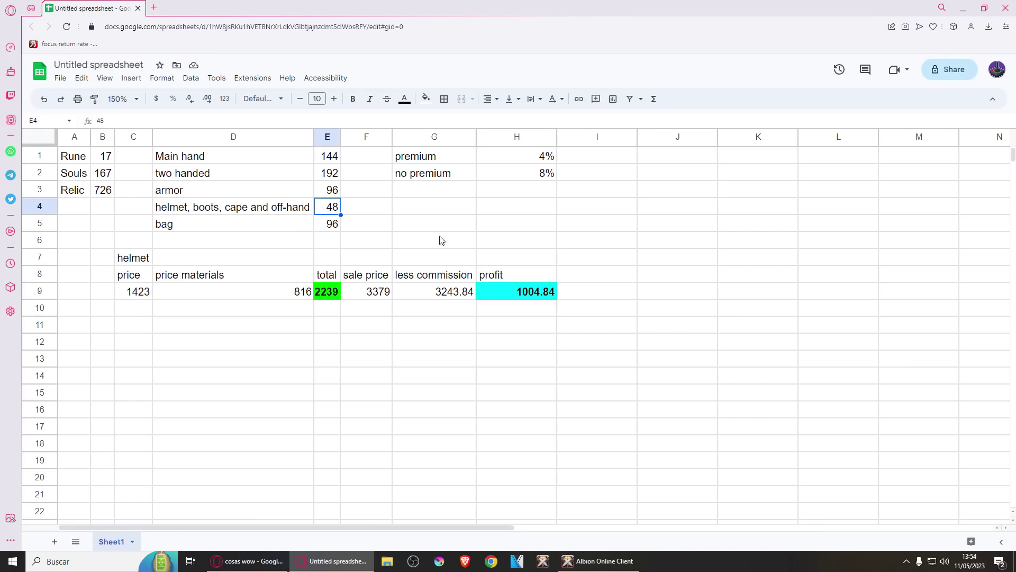
- Return to Albion Online, filter the marketplace to Materials and buy 37 Adept's Runes at 17 each
{"action": "key", "text": "alt+Tab"}
{"action": "left_click", "coordinate": [409, 108]}
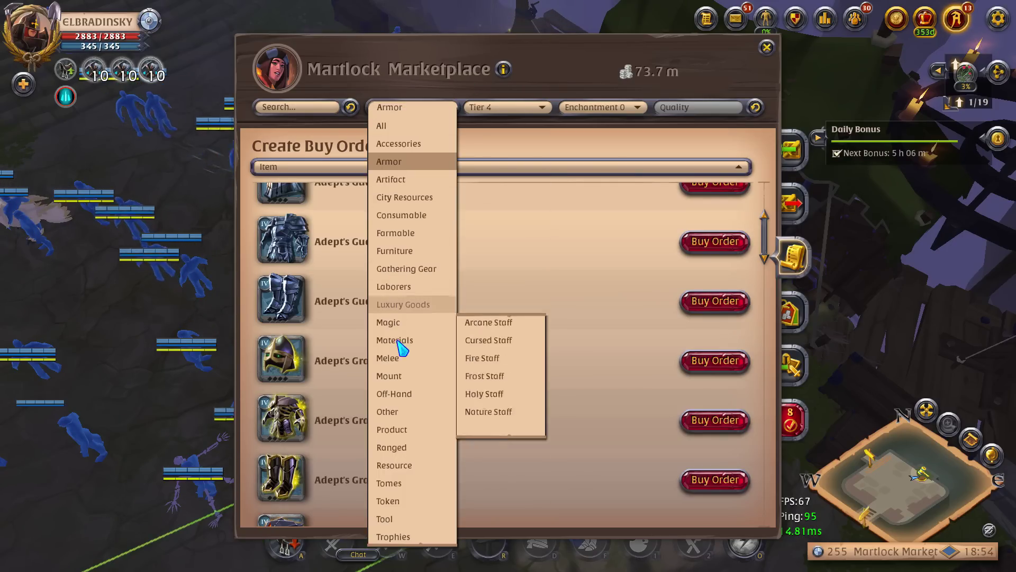
{"action": "left_click", "coordinate": [402, 341]}
{"action": "left_click", "coordinate": [690, 322]}
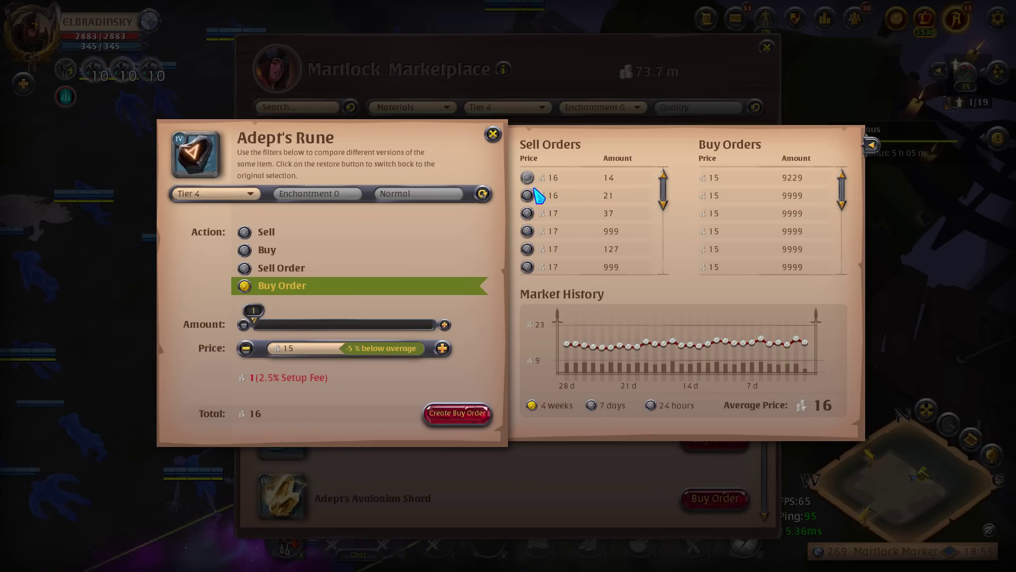
{"action": "left_click", "coordinate": [528, 214]}
{"action": "left_click_drag", "start_coordinate": [261, 324], "coordinate": [434, 324]}
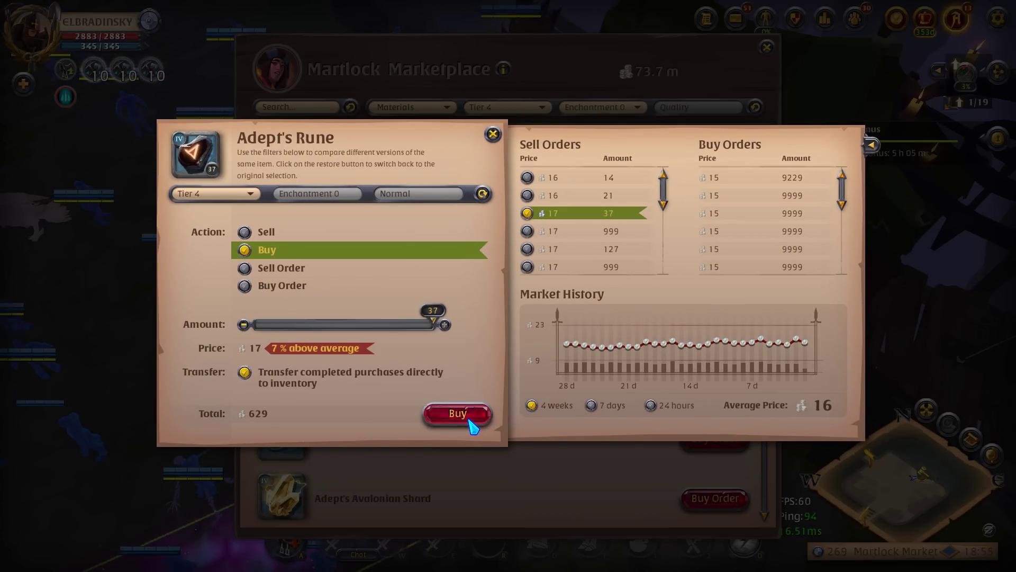
{"action": "left_click", "coordinate": [471, 421]}
- Buy more Adept's Runes at 16 each to reach 48 in total, and check the inventory
{"action": "left_click", "coordinate": [711, 320]}
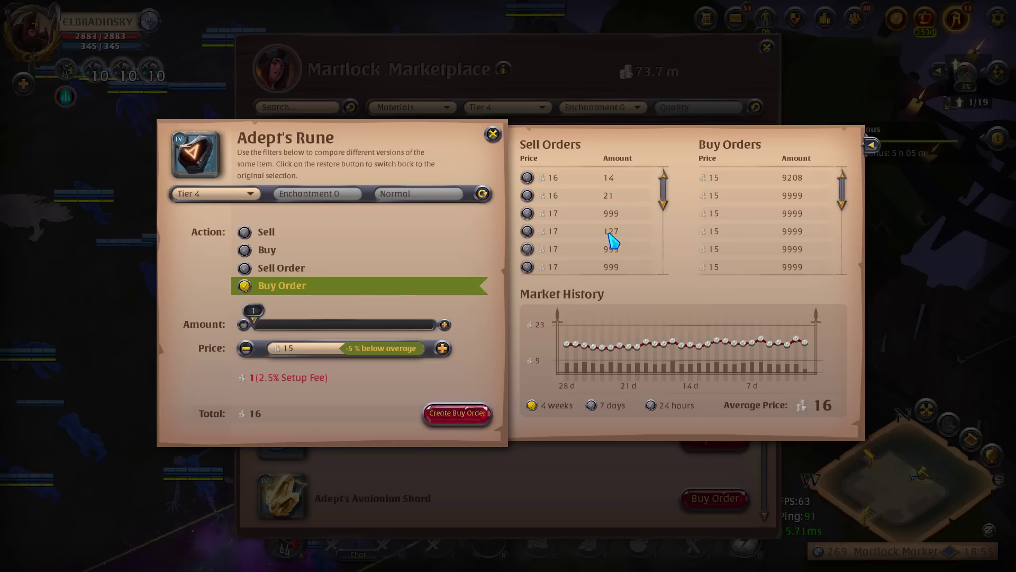
{"action": "left_click", "coordinate": [534, 180]}
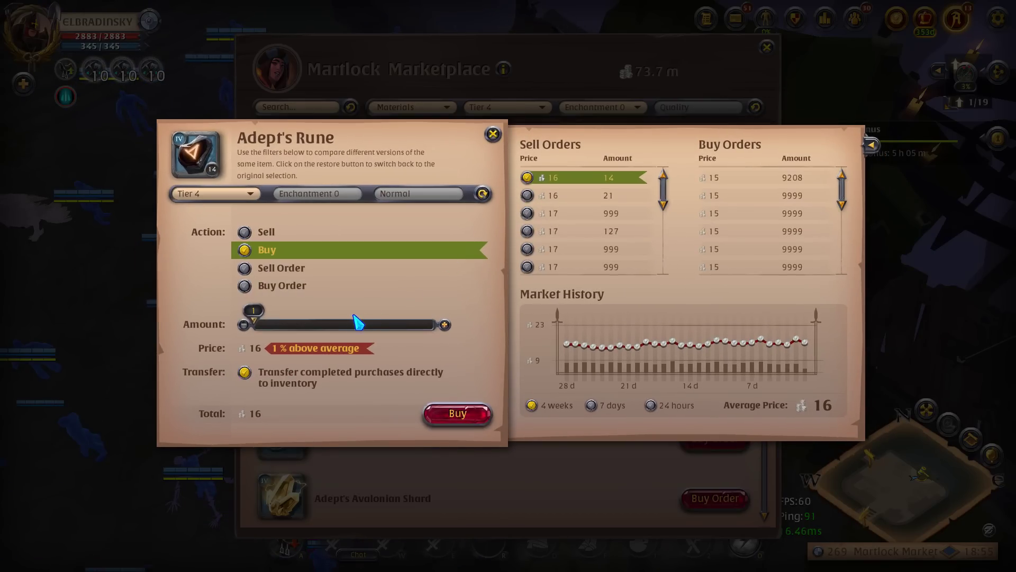
{"action": "left_click", "coordinate": [467, 423]}
{"action": "key", "text": "Escape"}
{"action": "key", "text": "i"}
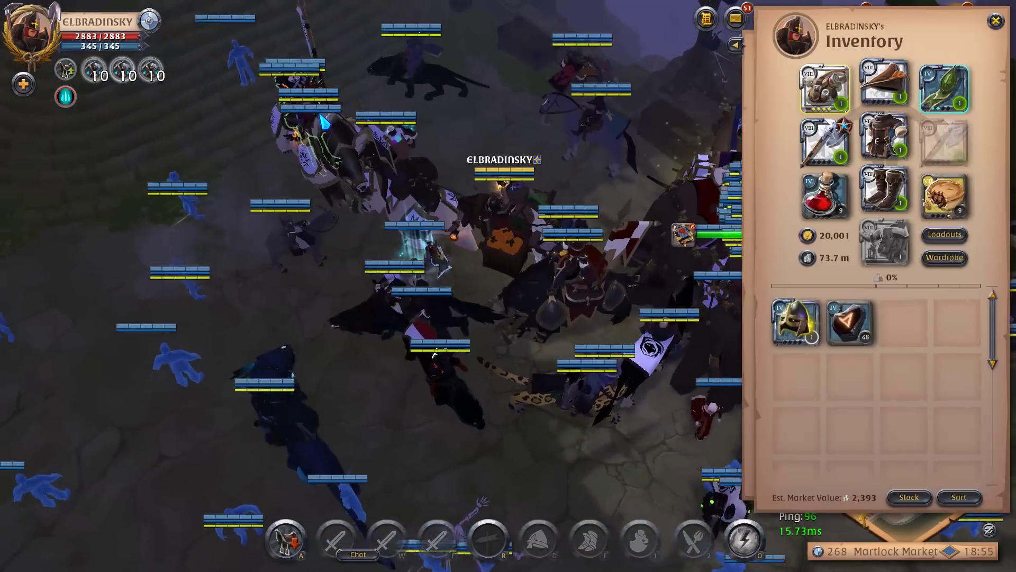
{"action": "key", "text": "i"}
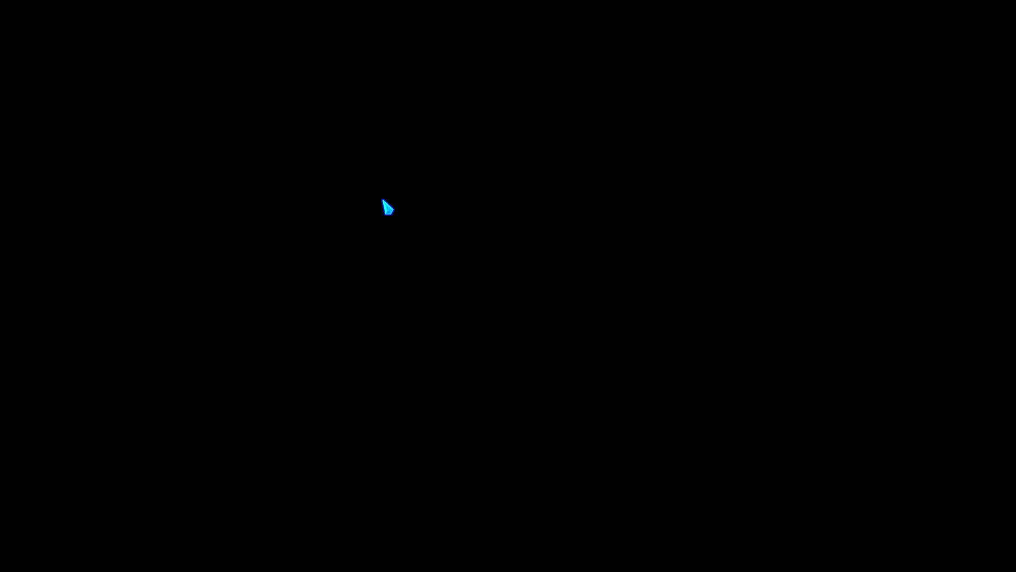
- Locate the T8 Artifact Foundry on the Martlock city map and travel to it
{"action": "key", "text": "m"}
{"action": "scroll", "coordinate": [522, 307], "scroll_direction": "up", "scroll_amount": 4}
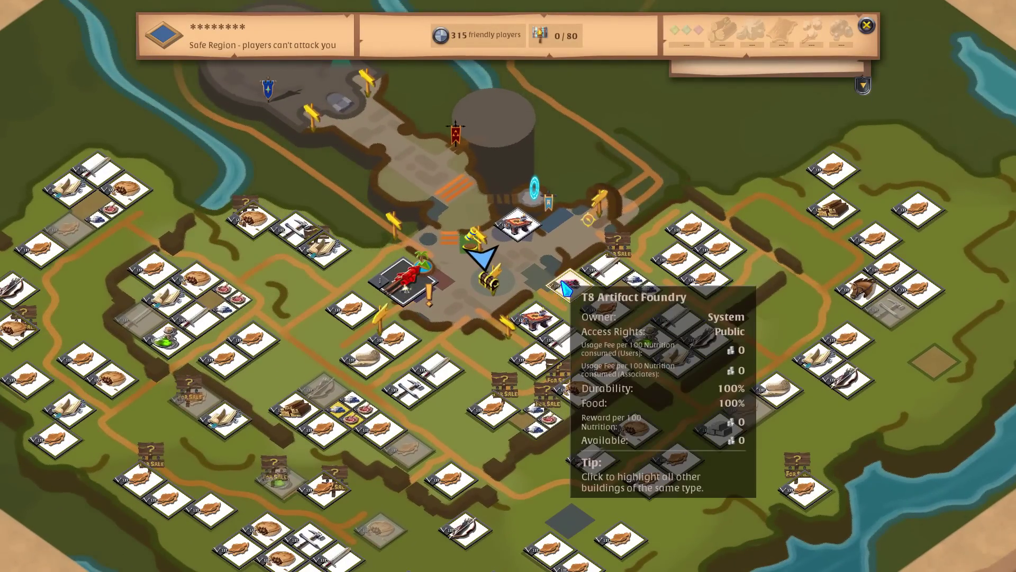
{"action": "key", "text": "m"}
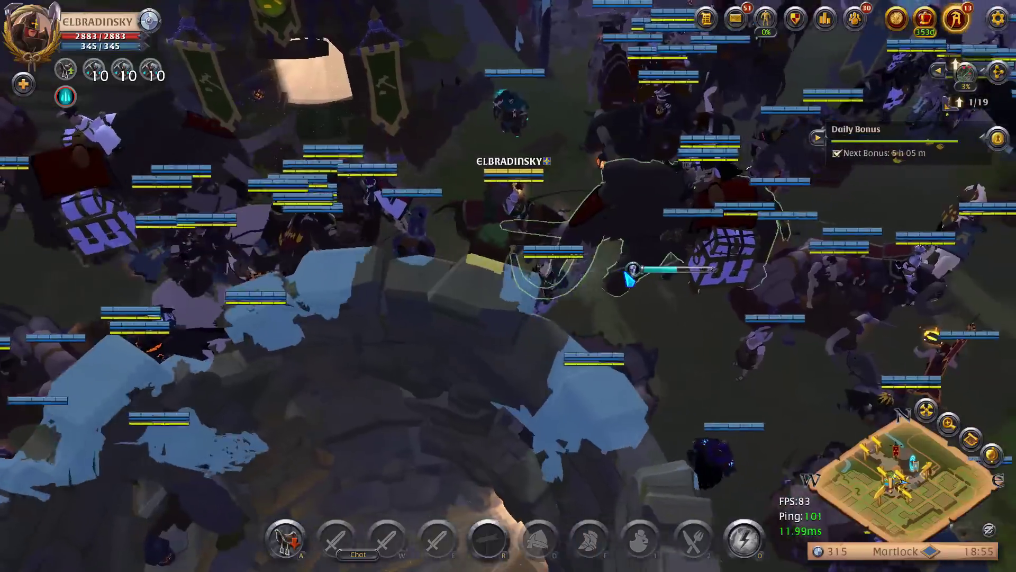
{"action": "mouse_move", "coordinate": [629, 277]}
{"action": "left_mouse_down"}
{"action": "mouse_move", "coordinate": [626, 294]}
{"action": "mouse_move", "coordinate": [593, 303]}
{"action": "mouse_move", "coordinate": [602, 313]}
{"action": "mouse_move", "coordinate": [533, 324]}
{"action": "mouse_move", "coordinate": [583, 298]}
{"action": "left_mouse_up"}
- Open the inventory and inspect the durability of the equipped Elder's Skinner Garb
{"action": "key", "text": "i"}
{"action": "key", "text": "i"}
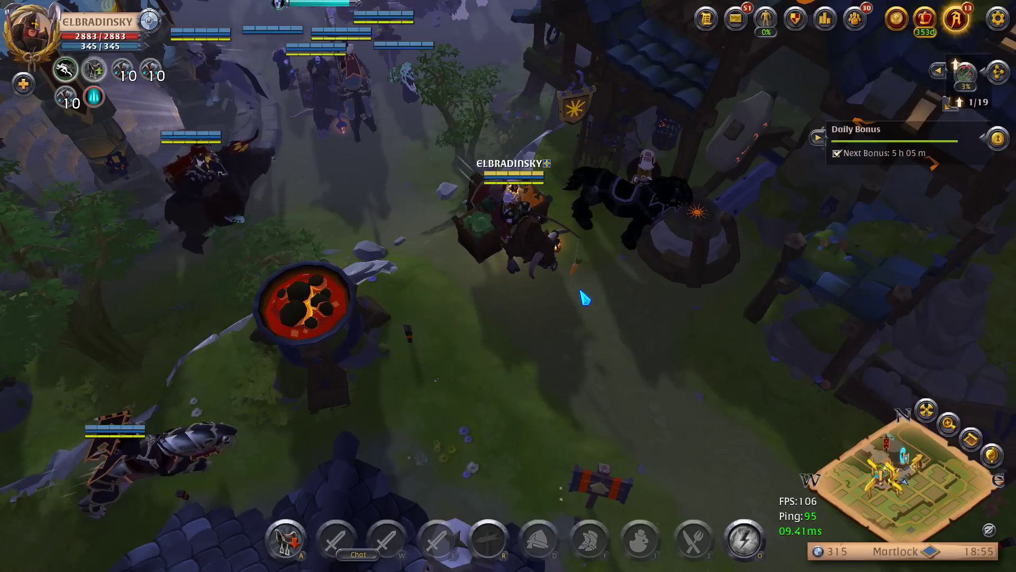
{"action": "key", "text": "i"}
{"action": "left_click", "coordinate": [866, 152]}
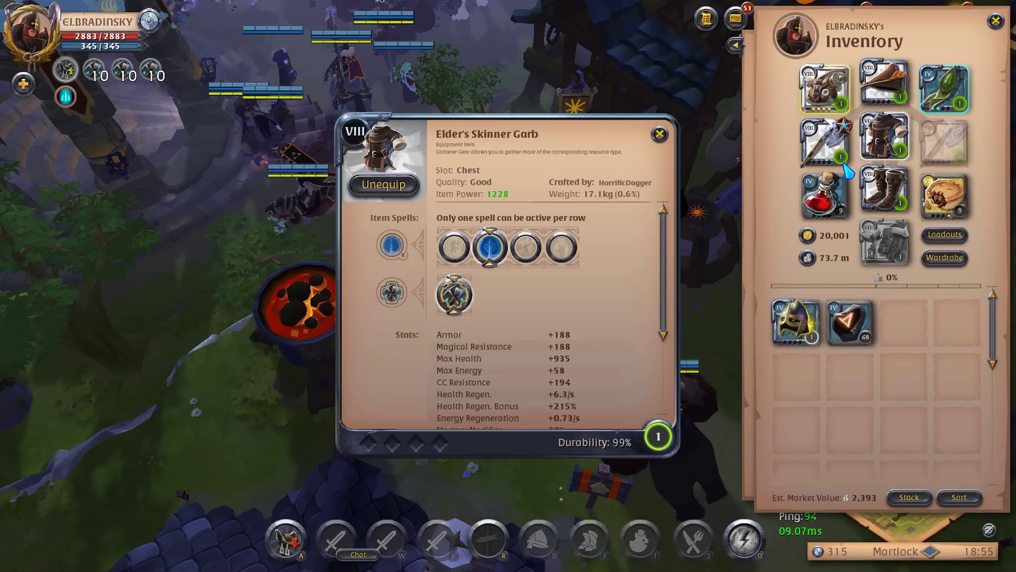
{"action": "mouse_move", "coordinate": [623, 442]}
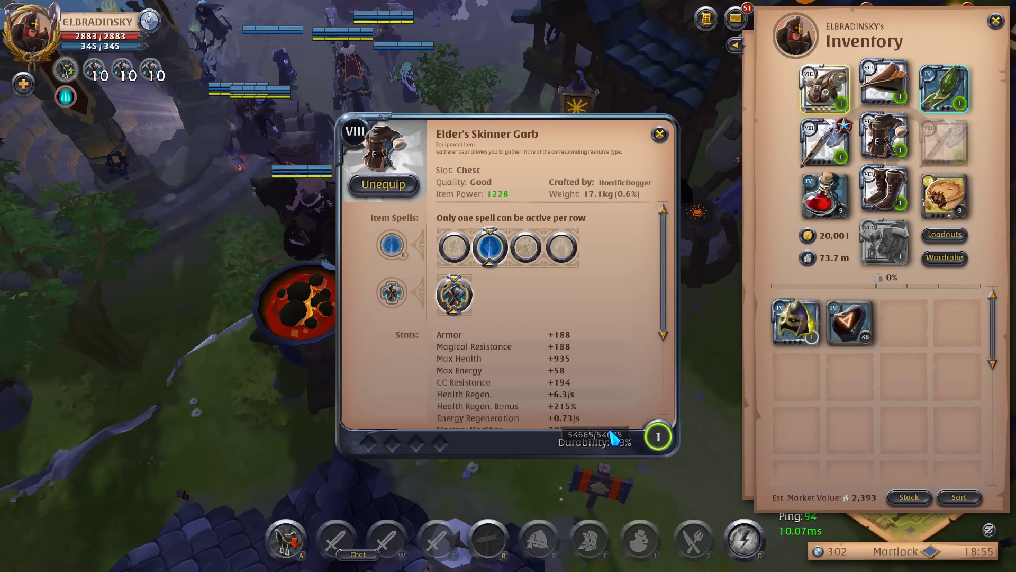
- Open the Artifact Foundry and go to its equipment enchanting section
{"action": "left_click", "coordinate": [684, 151]}
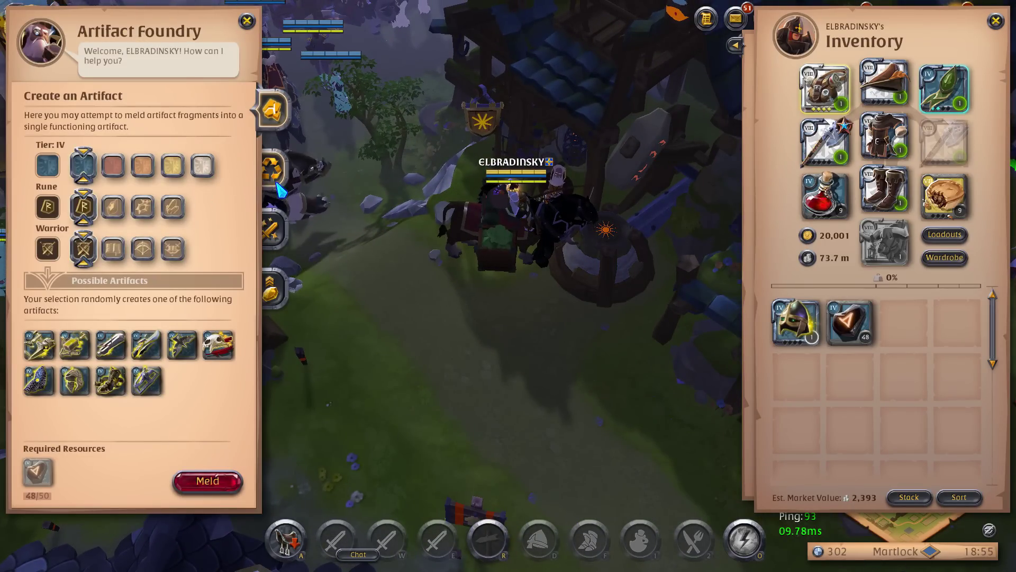
{"action": "left_click", "coordinate": [271, 229]}
{"action": "left_click_drag", "start_coordinate": [824, 141], "coordinate": [119, 160]}
{"action": "left_click", "coordinate": [509, 277]}
{"action": "left_click_drag", "start_coordinate": [824, 142], "coordinate": [157, 187]}
{"action": "left_click", "coordinate": [508, 277]}
- Enchant the Adept's Graveguard Helmet to enchantment level 1 using the 48 Adept's Runes
{"action": "left_click_drag", "start_coordinate": [793, 329], "coordinate": [207, 222]}
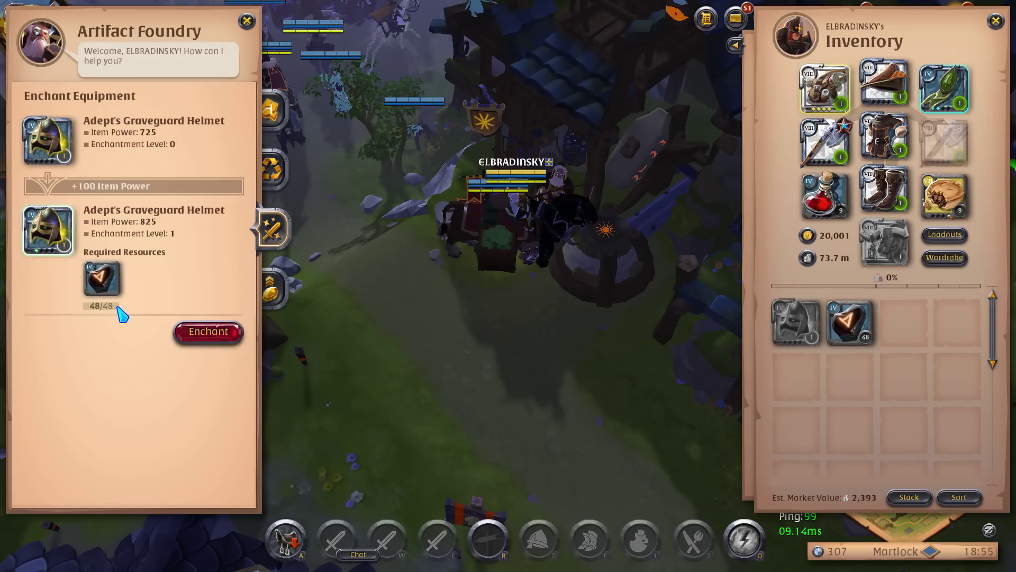
{"action": "left_click", "coordinate": [204, 334]}
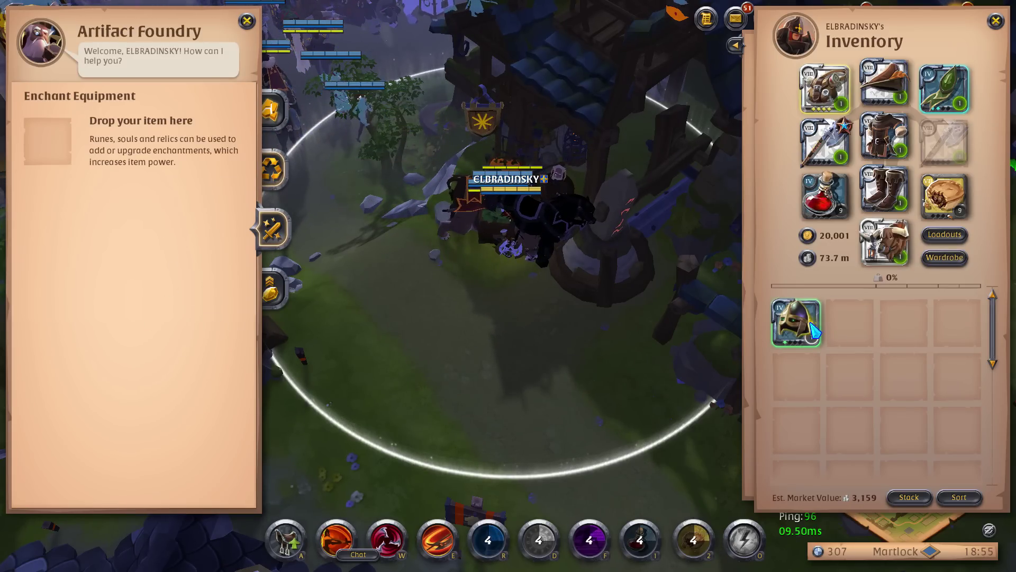
- Mount up, travel to the Martlock Market while checking the enchanted helmet in the inventory, and open the marketplace
{"action": "key", "text": "a"}
{"action": "left_click", "coordinate": [345, 220]}
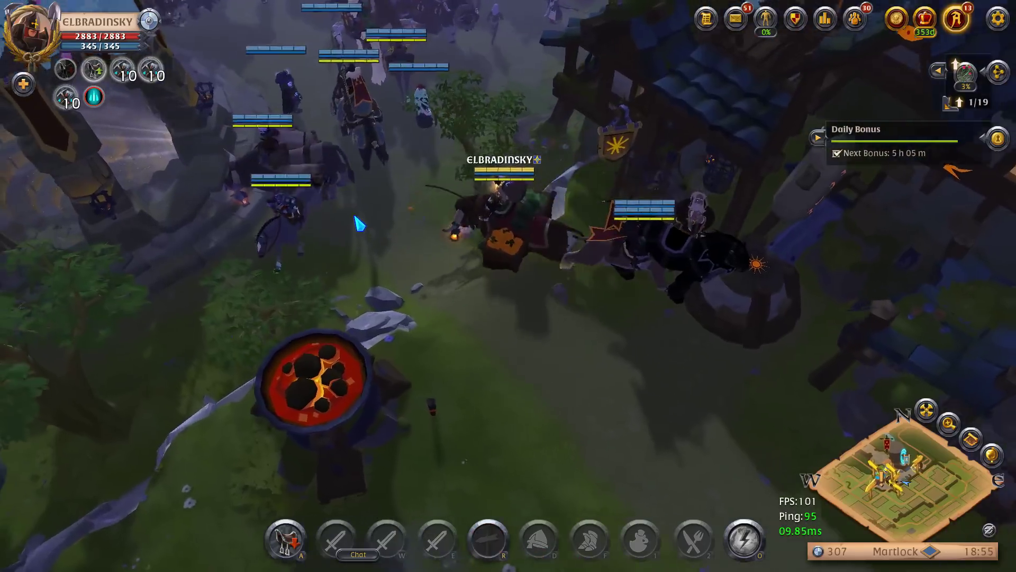
{"action": "key", "text": "i"}
{"action": "left_click", "coordinate": [390, 122]}
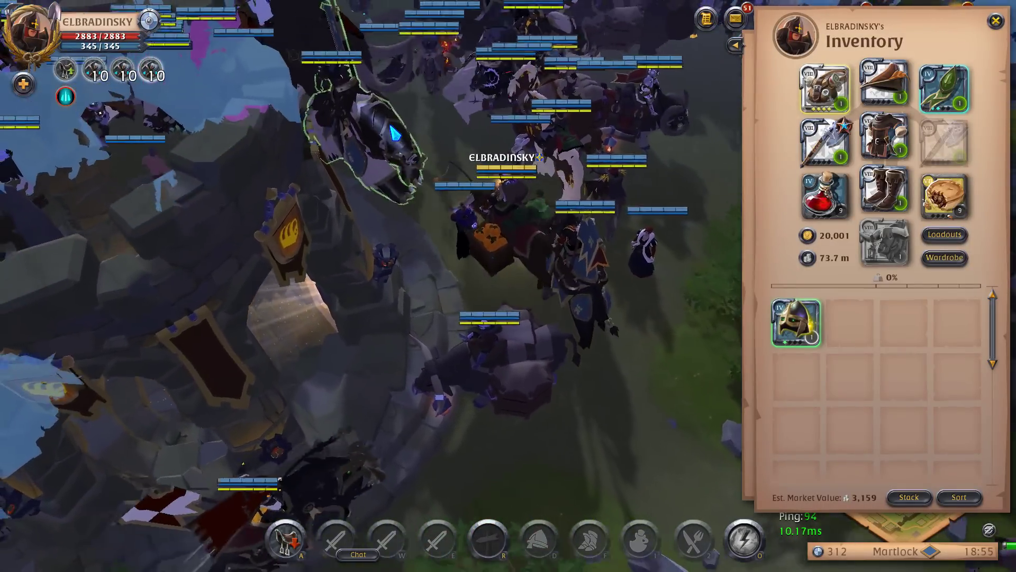
{"action": "left_click", "coordinate": [395, 133]}
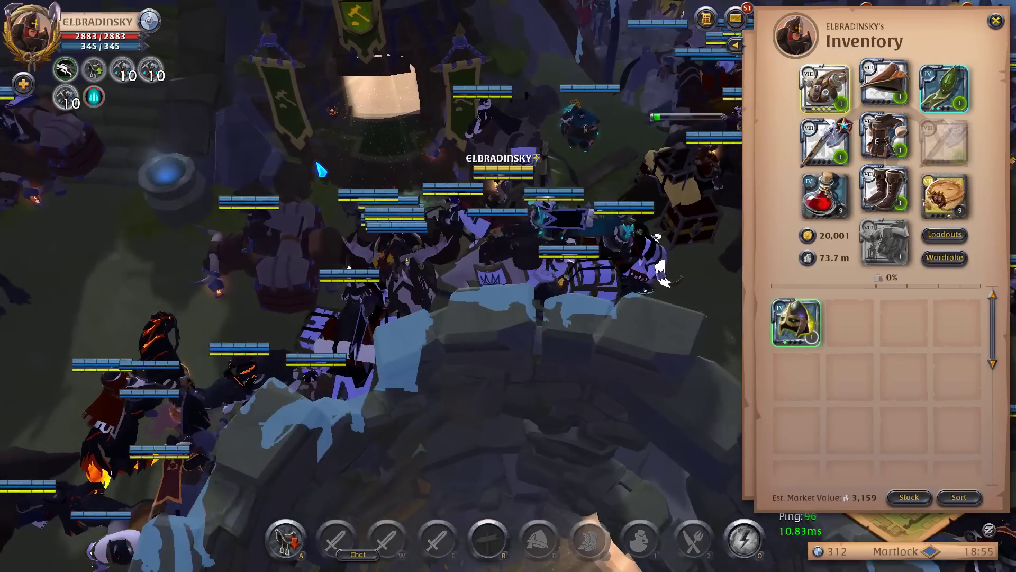
{"action": "key", "text": "i"}
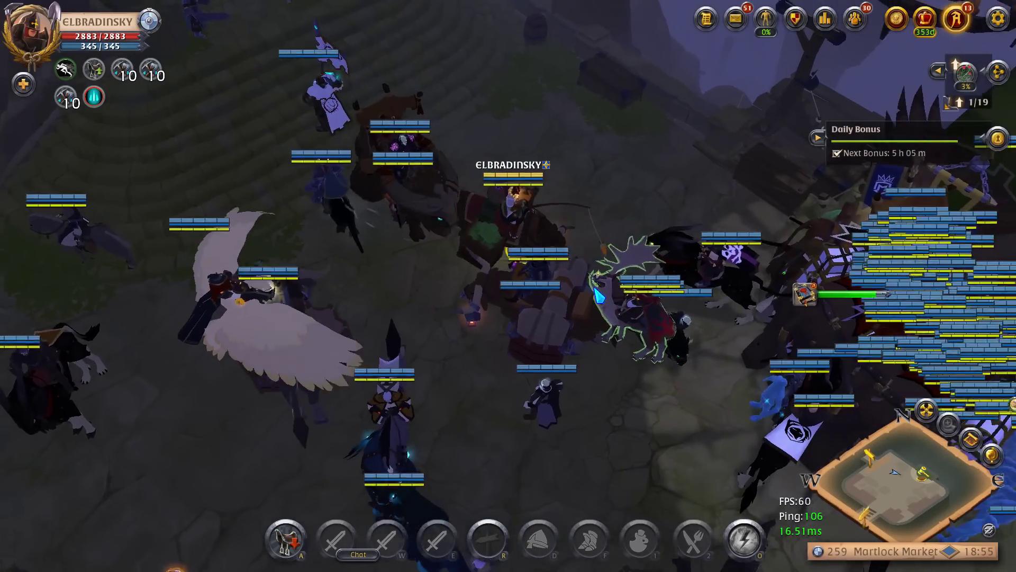
{"action": "left_click", "coordinate": [600, 294]}
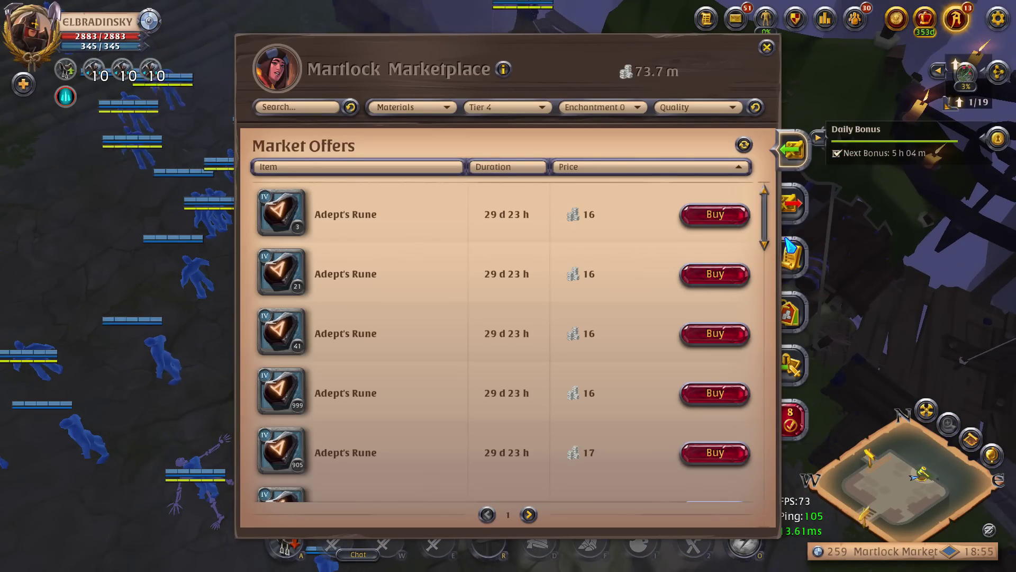
- Check the enchanted helmet's 24-hour price history and create a sell order for it at 3,778 silver
{"action": "left_click", "coordinate": [790, 247]}
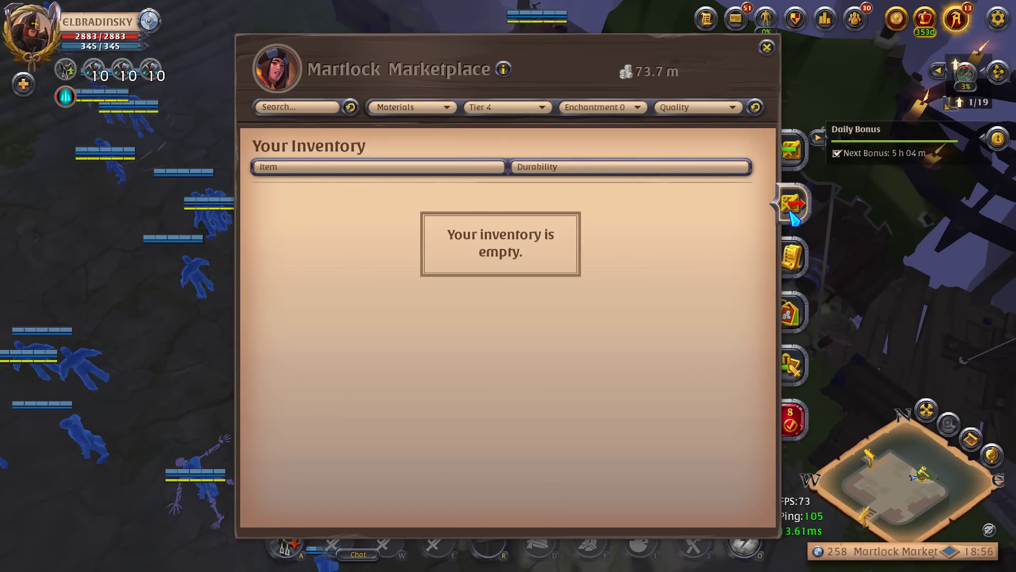
{"action": "left_click", "coordinate": [755, 108]}
{"action": "left_click", "coordinate": [712, 218]}
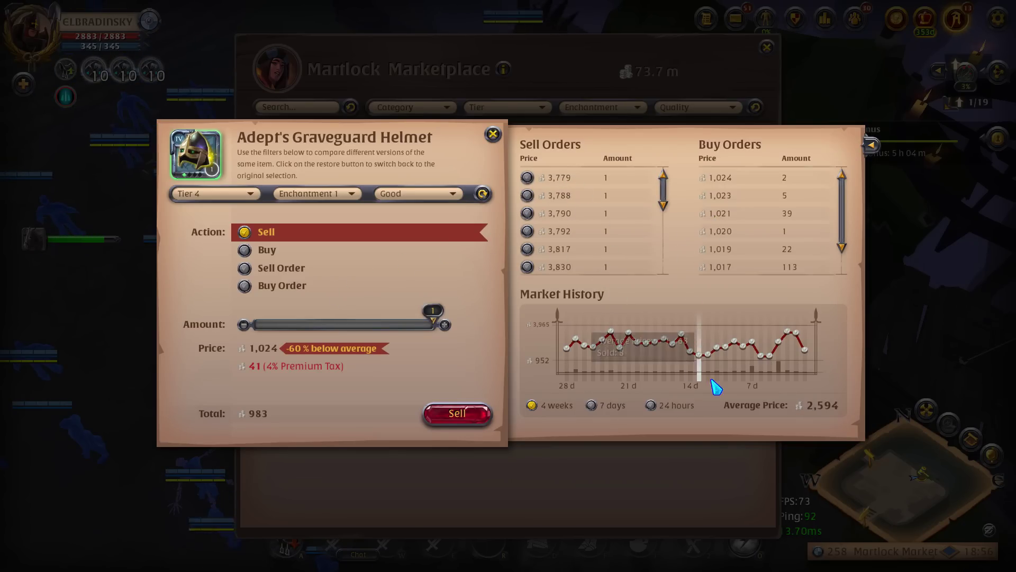
{"action": "left_click", "coordinate": [656, 406]}
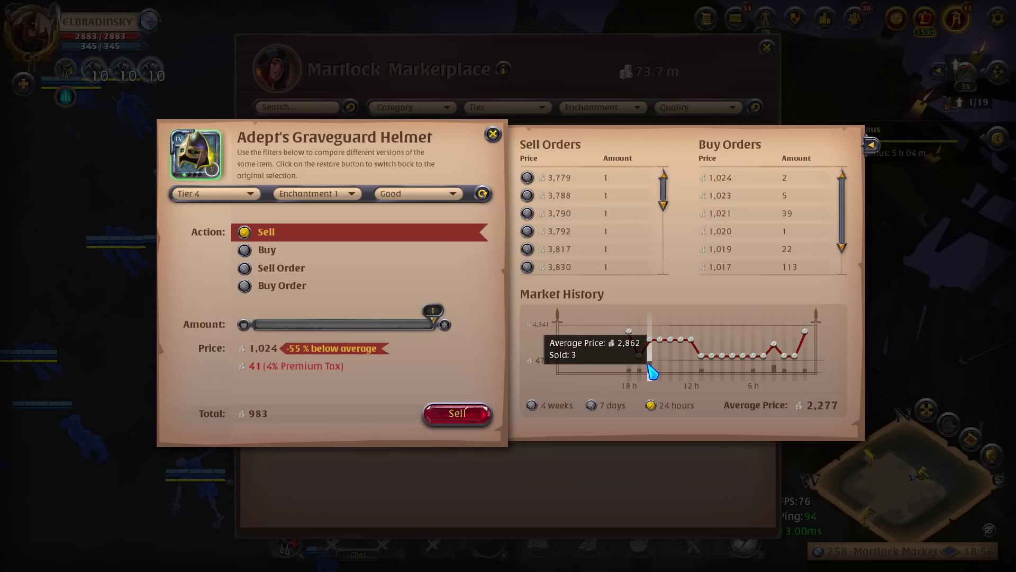
{"action": "left_click", "coordinate": [276, 269]}
{"action": "left_click", "coordinate": [246, 349]}
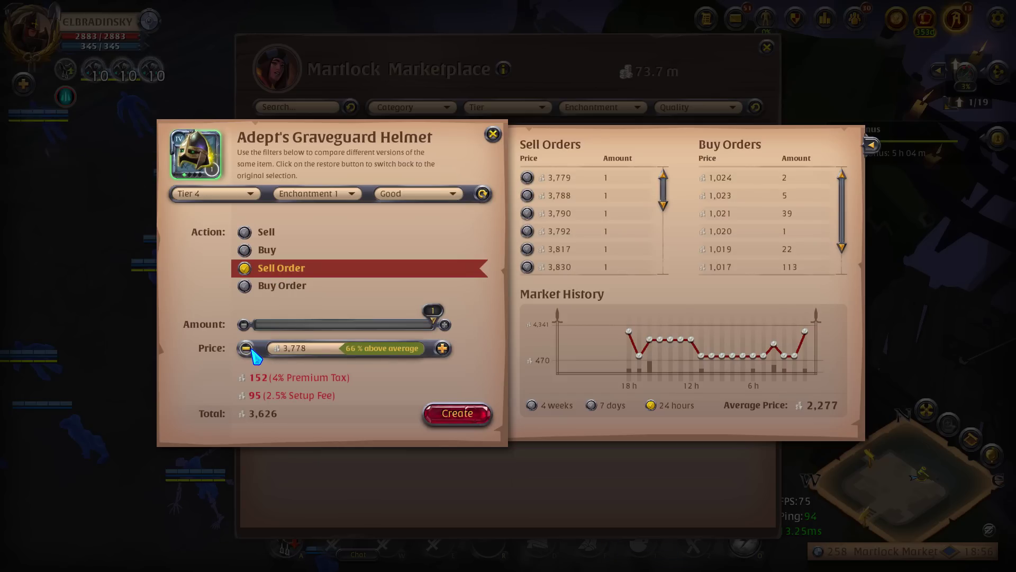
{"action": "left_click", "coordinate": [459, 413]}
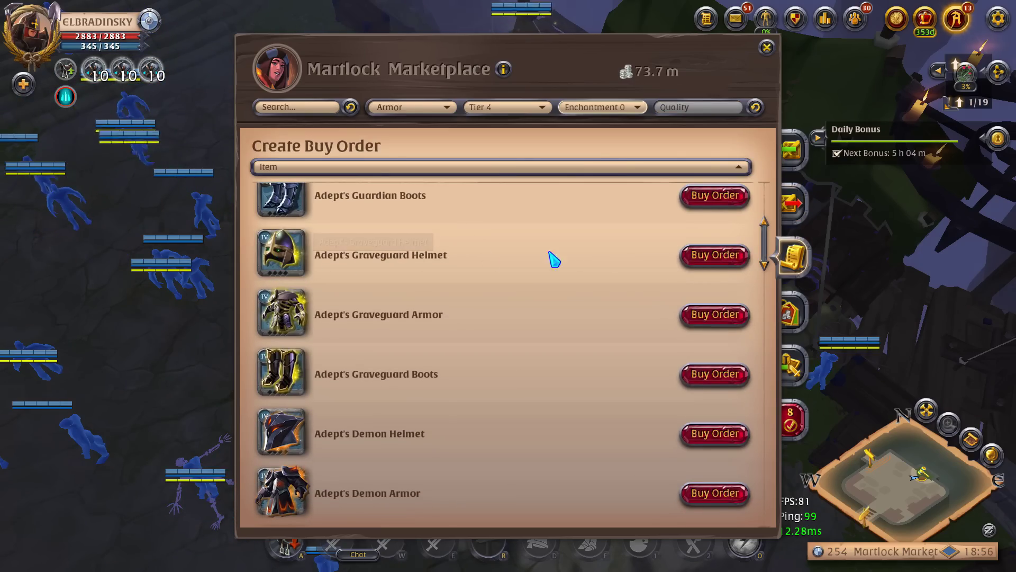
- Examine the sell orders and price history of the Tier 4 Adept's Graveguard Helmet at Enchantment 2
{"action": "left_click", "coordinate": [714, 255]}
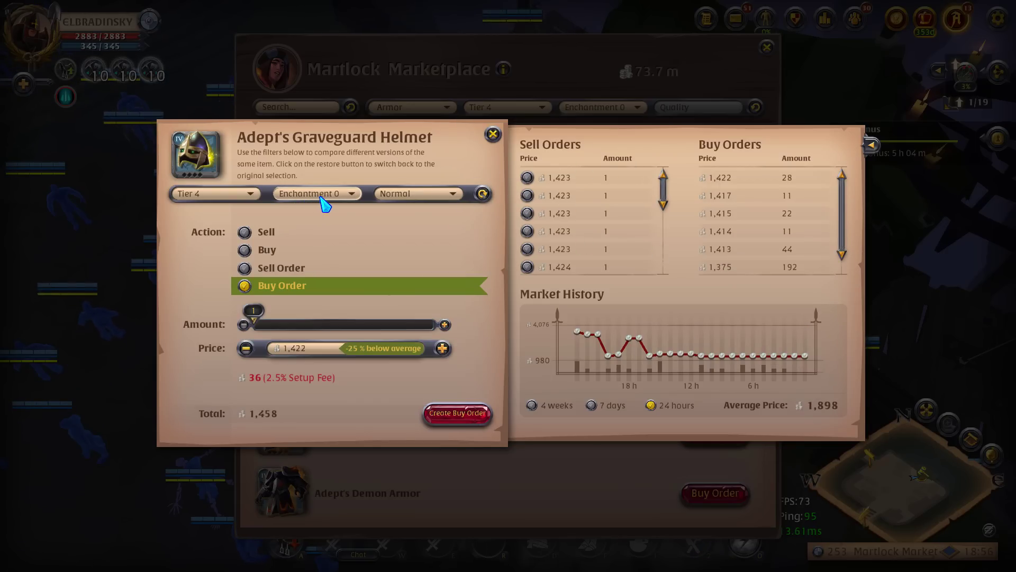
{"action": "key", "text": "alt+Tab"}
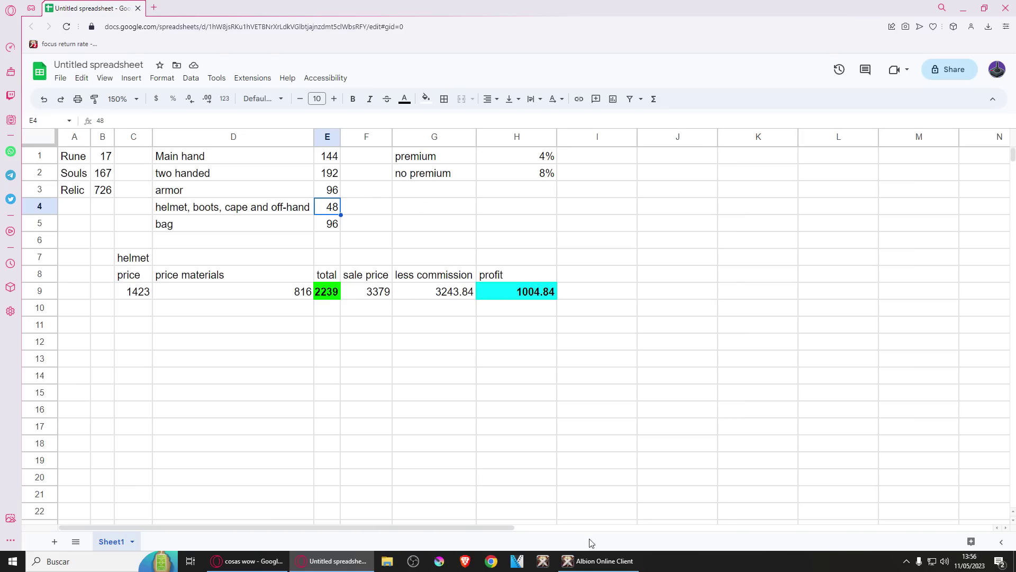
{"action": "left_click", "coordinate": [598, 560]}
{"action": "left_click", "coordinate": [324, 195]}
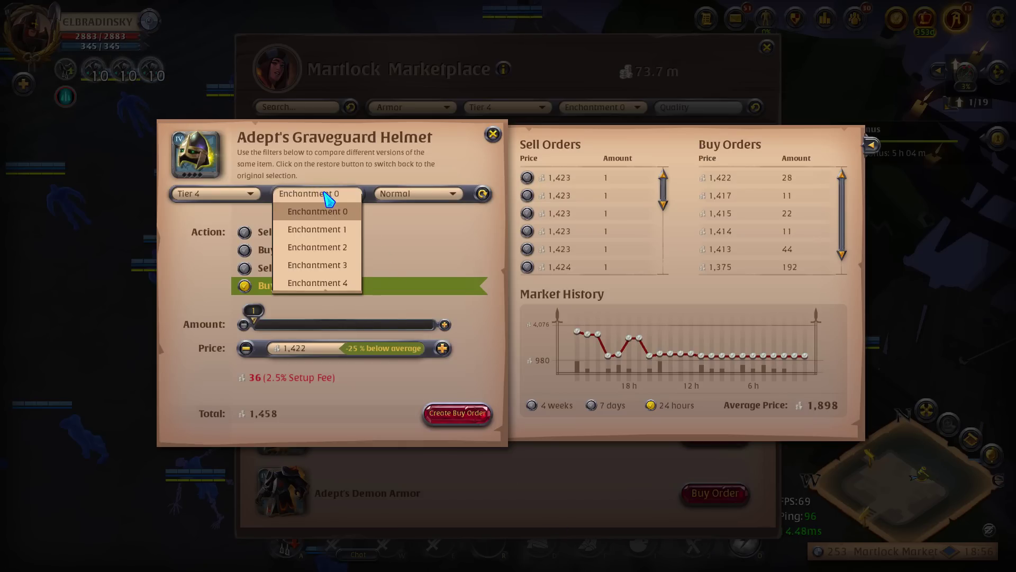
{"action": "left_click", "coordinate": [335, 248]}
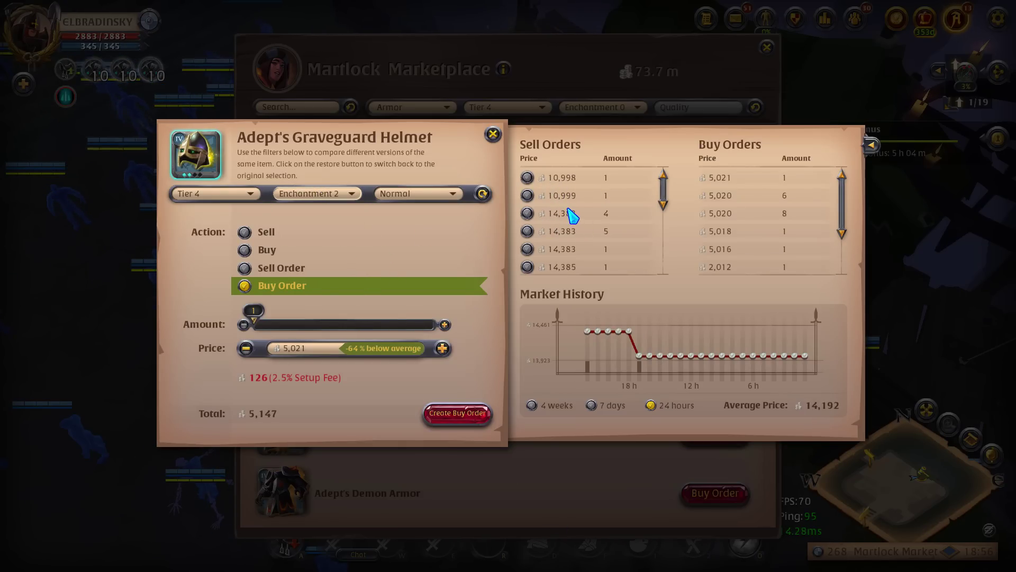
{"action": "mouse_move", "coordinate": [594, 357]}
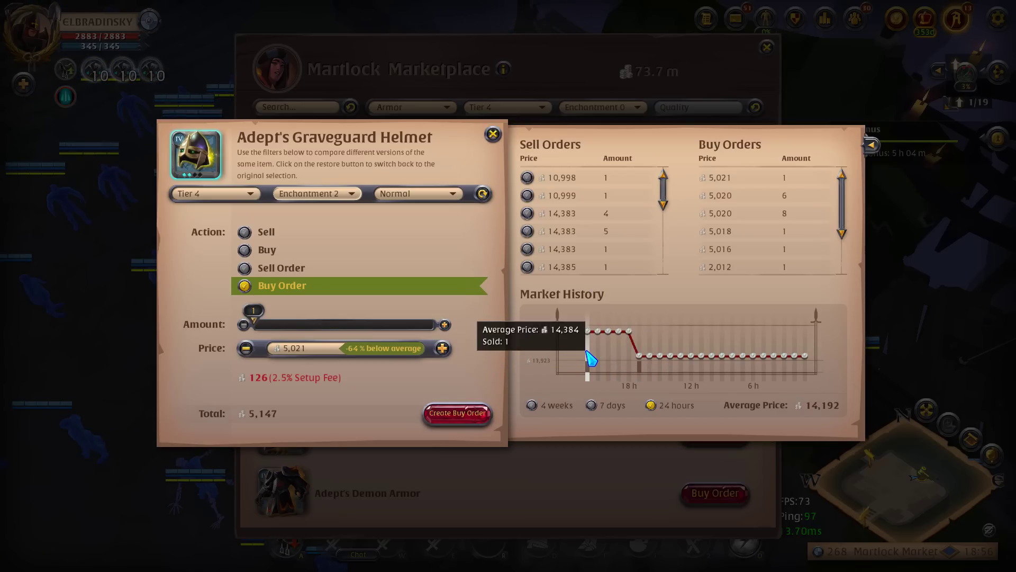
{"action": "left_click", "coordinate": [492, 134]}
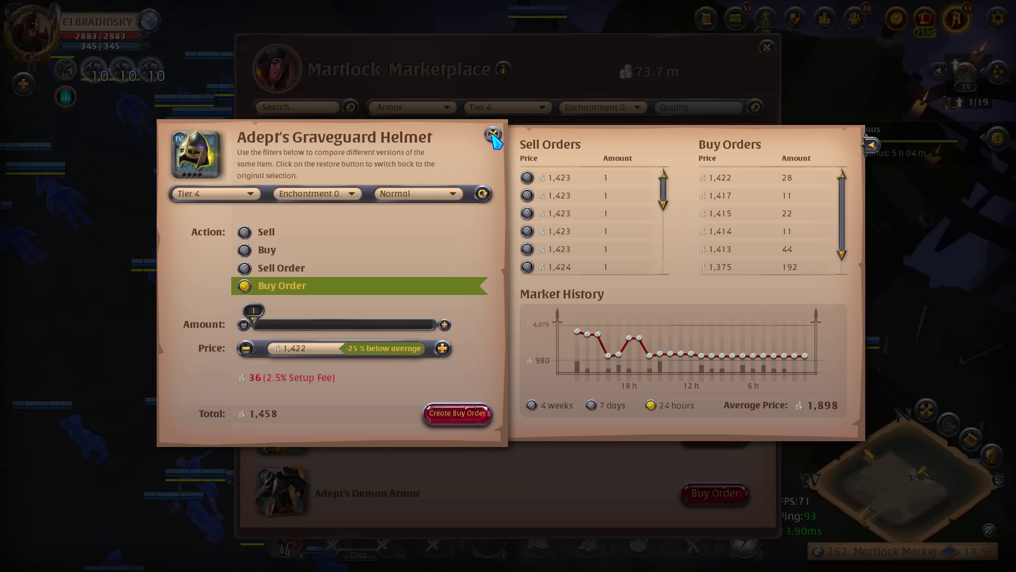
- Compare the Adept's Graveguard Helmet's market prices at Enchantment 1 and Enchantment 2
{"action": "left_click", "coordinate": [315, 194]}
{"action": "left_click", "coordinate": [316, 227]}
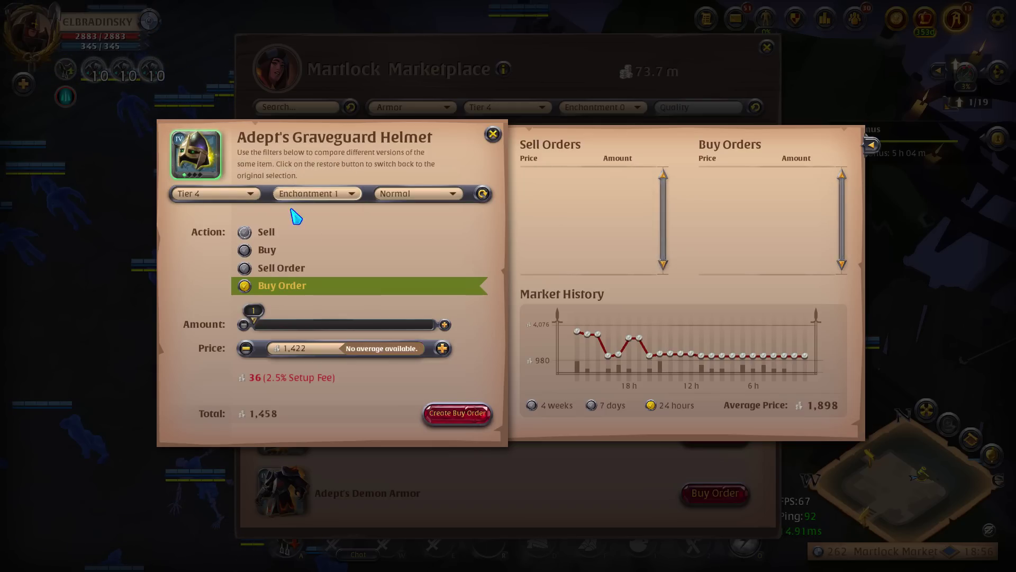
{"action": "left_click", "coordinate": [339, 194]}
{"action": "left_click", "coordinate": [336, 245]}
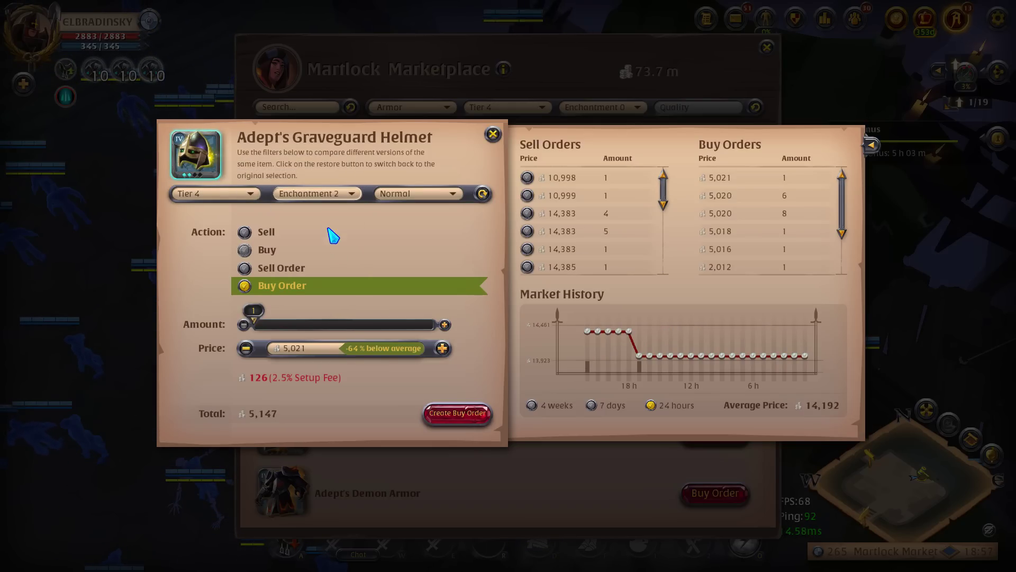
- Switch to the Google Sheets spreadsheet and copy the headers from price to profit in row 8 to row 11, starting at C11
{"action": "key", "text": "alt+Tab"}
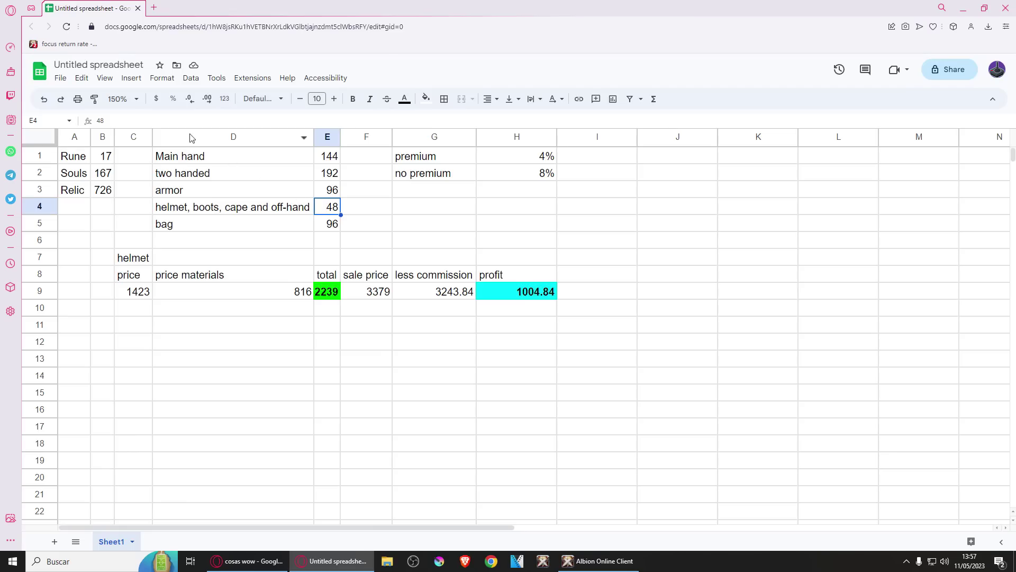
{"action": "left_click", "coordinate": [103, 178]}
{"action": "left_click", "coordinate": [134, 324]}
{"action": "left_click_drag", "start_coordinate": [130, 274], "coordinate": [511, 275]}
{"action": "key", "text": "ctrl+c"}
{"action": "left_click", "coordinate": [140, 327]}
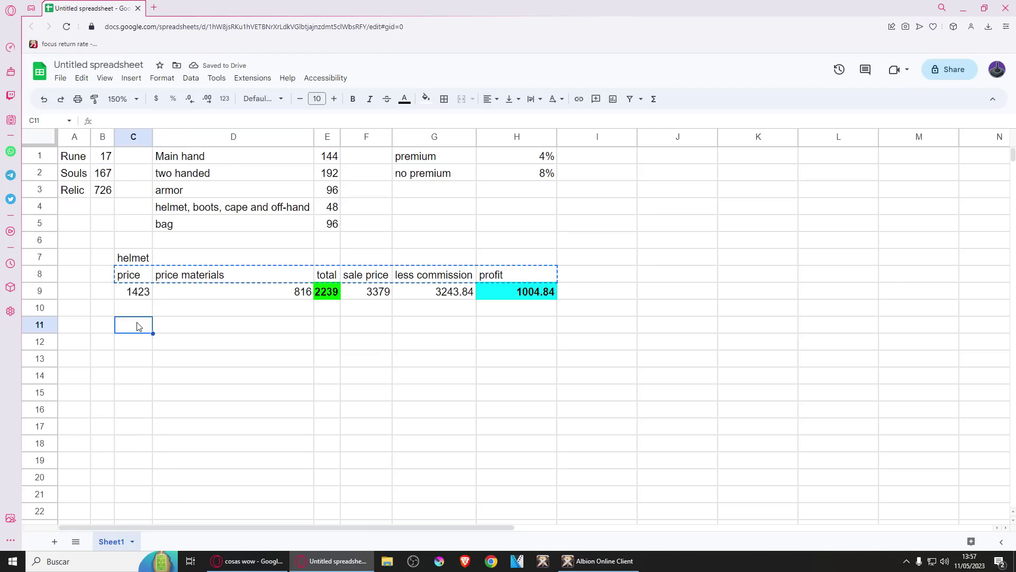
{"action": "key", "text": "ctrl+v"}
- Look up the Enchantment 1 helmet's lowest sell order in Albion Online and enter 3778 as the price in C12
{"action": "left_click", "coordinate": [136, 348]}
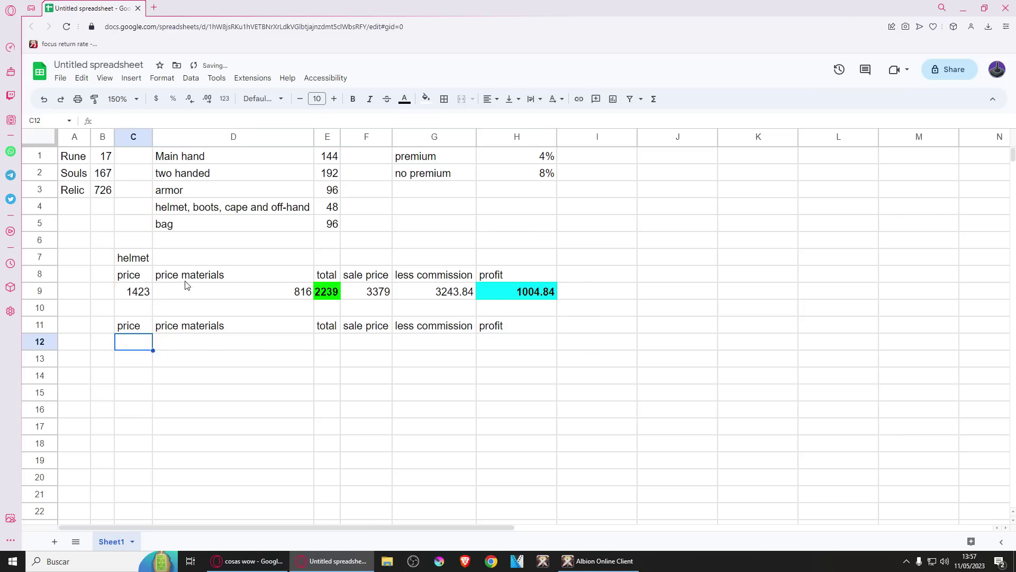
{"action": "left_click", "coordinate": [598, 561]}
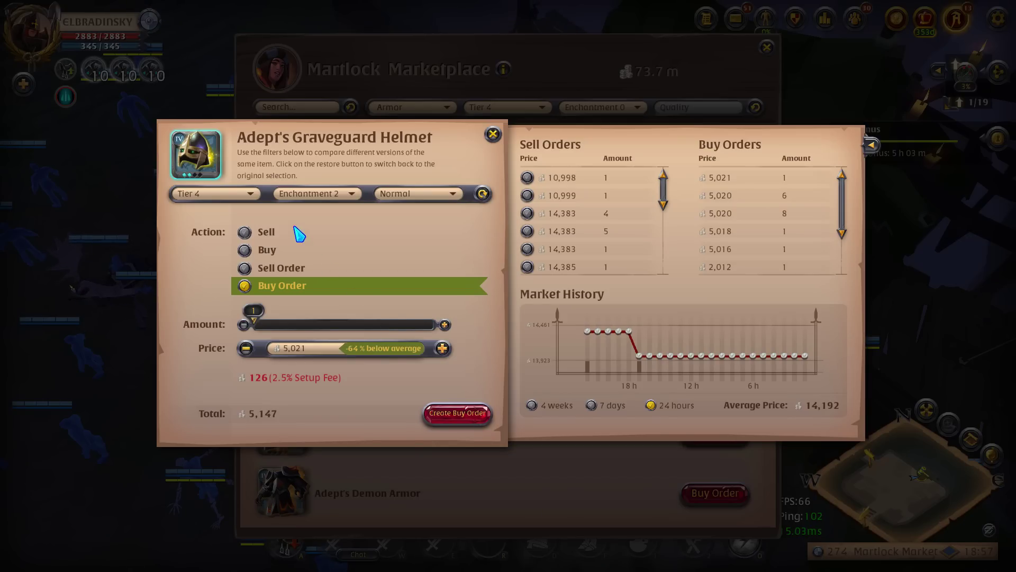
{"action": "left_click", "coordinate": [350, 194]}
{"action": "left_click", "coordinate": [332, 226]}
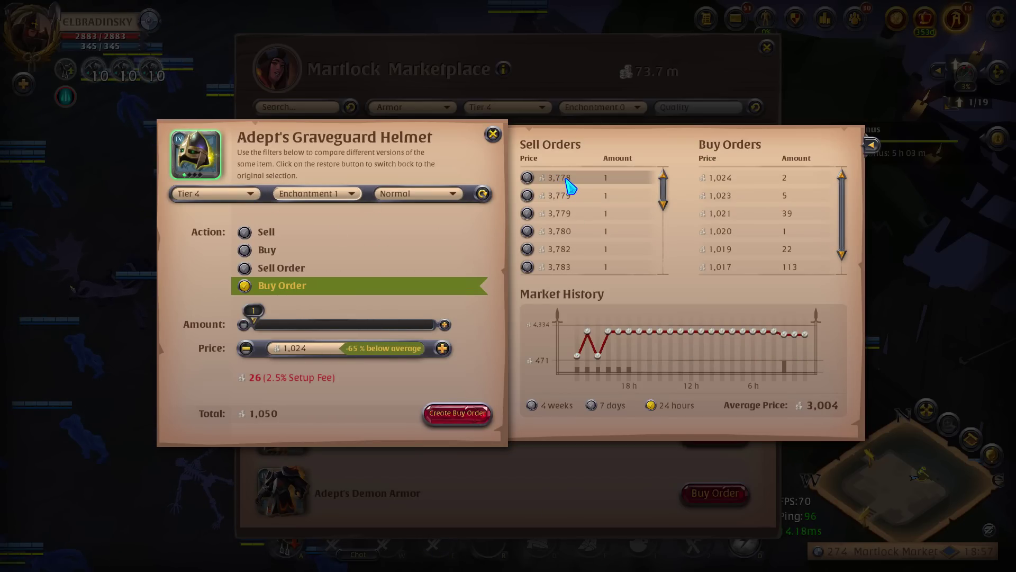
{"action": "key", "text": "alt+Tab"}
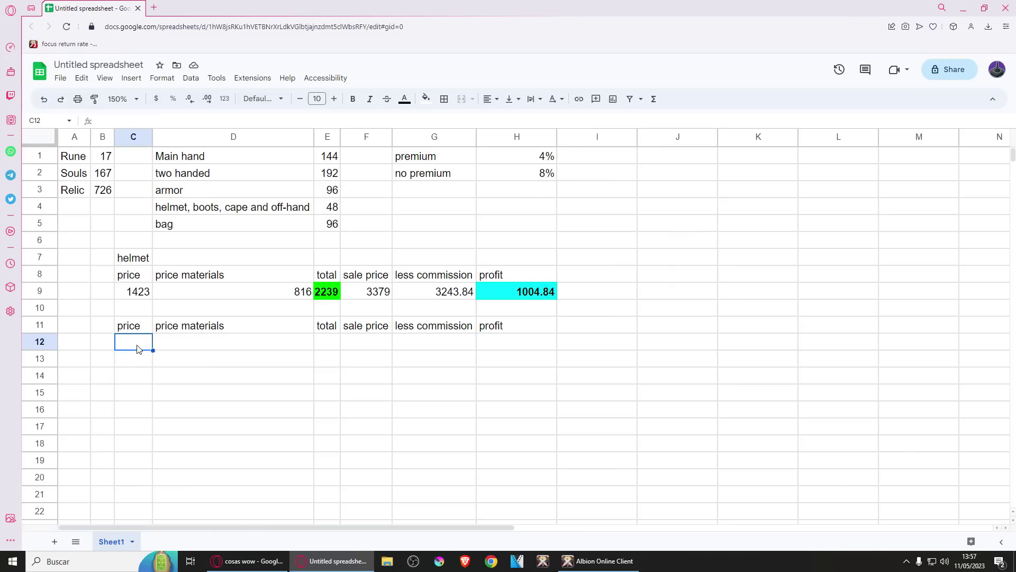
{"action": "type", "text": "3778"}
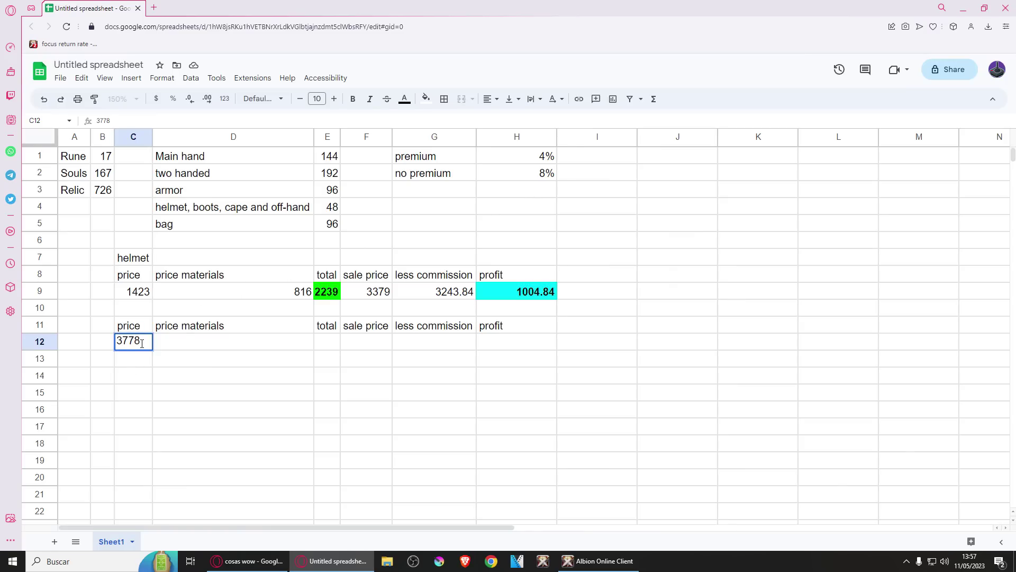
{"action": "key", "text": "Tab"}
- Calculate the materials price in D12 by multiplying the helmet quantity in E4 by the Souls price in B2
{"action": "type", "text": "="}
{"action": "left_click", "coordinate": [330, 207]}
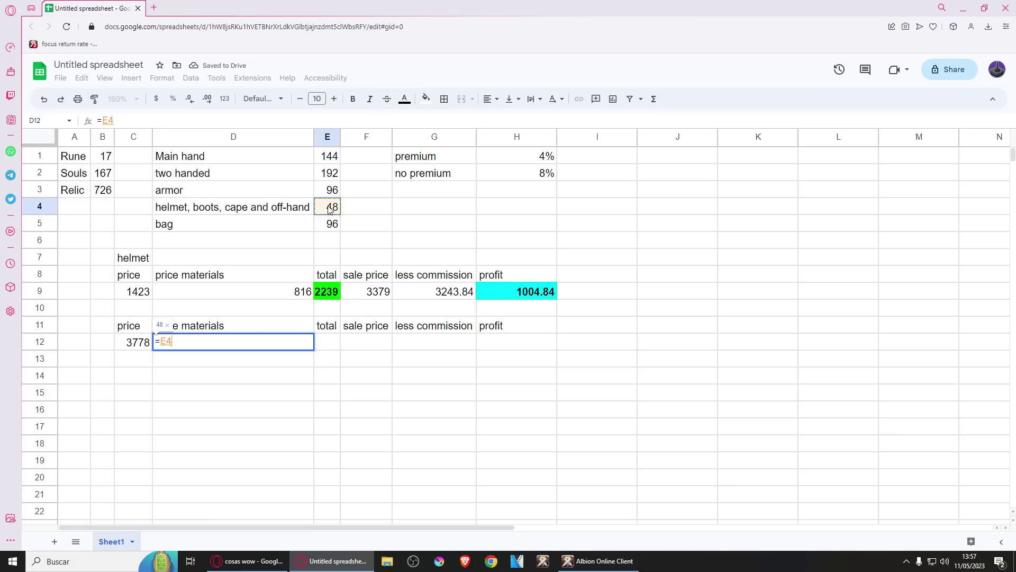
{"action": "type", "text": "*"}
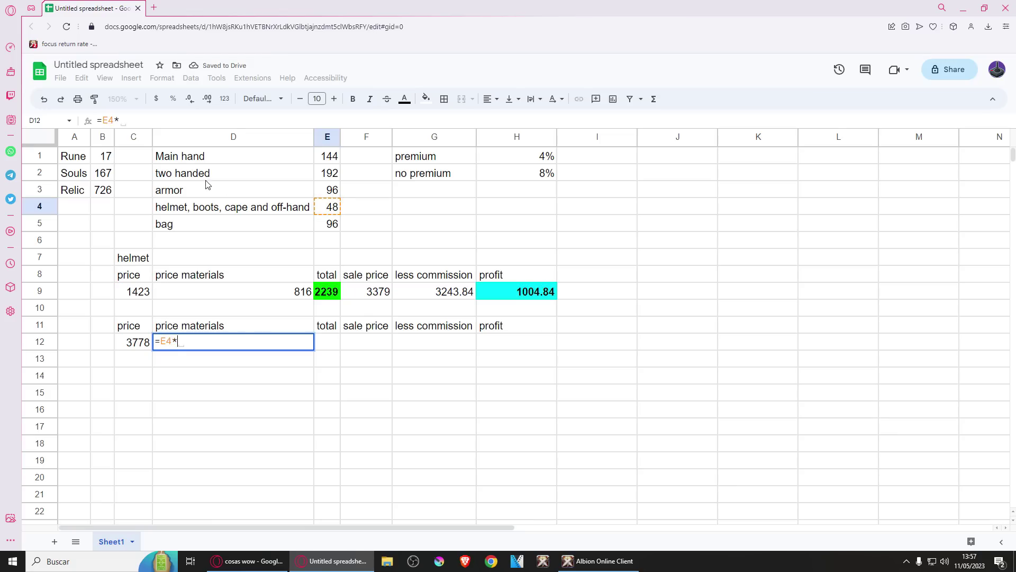
{"action": "left_click", "coordinate": [104, 174]}
{"action": "key", "text": "Return"}
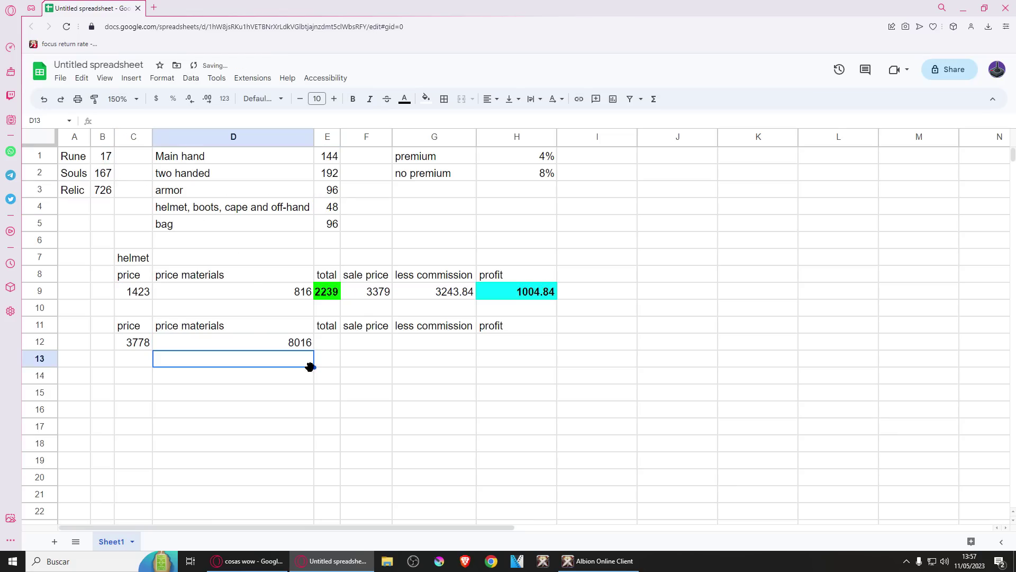
- Calculate the total in E12 with the formula =D12+C12 and fit column E to its contents
{"action": "left_click", "coordinate": [328, 345]}
{"action": "type", "text": "="}
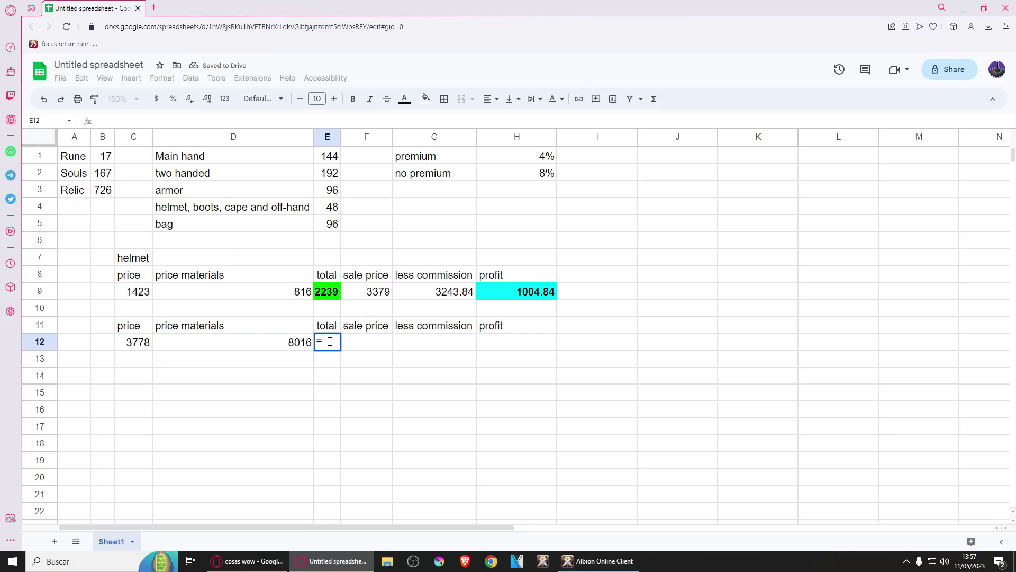
{"action": "left_click", "coordinate": [278, 348]}
{"action": "type", "text": "+"}
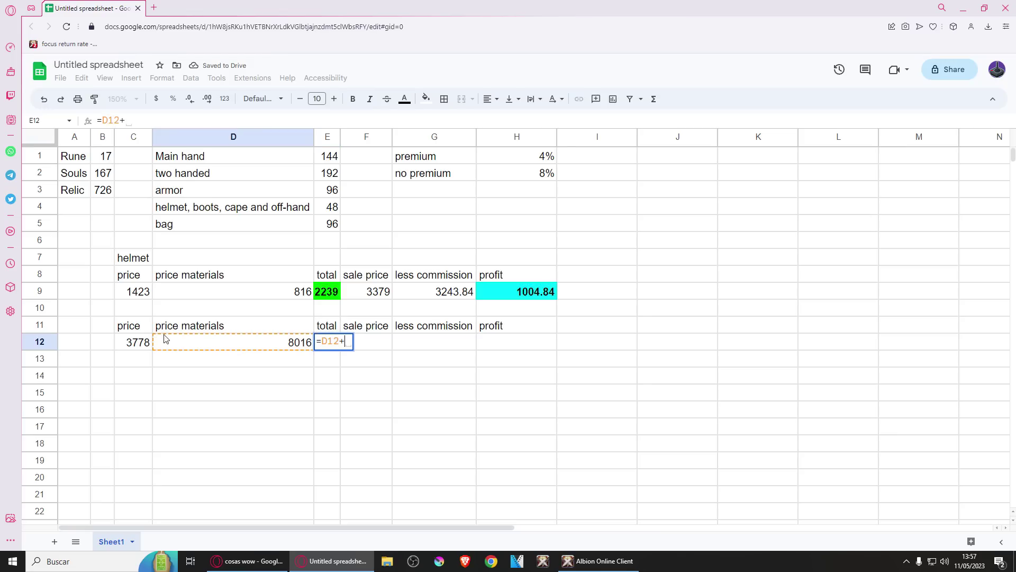
{"action": "left_click", "coordinate": [137, 343]}
{"action": "key", "text": "Return"}
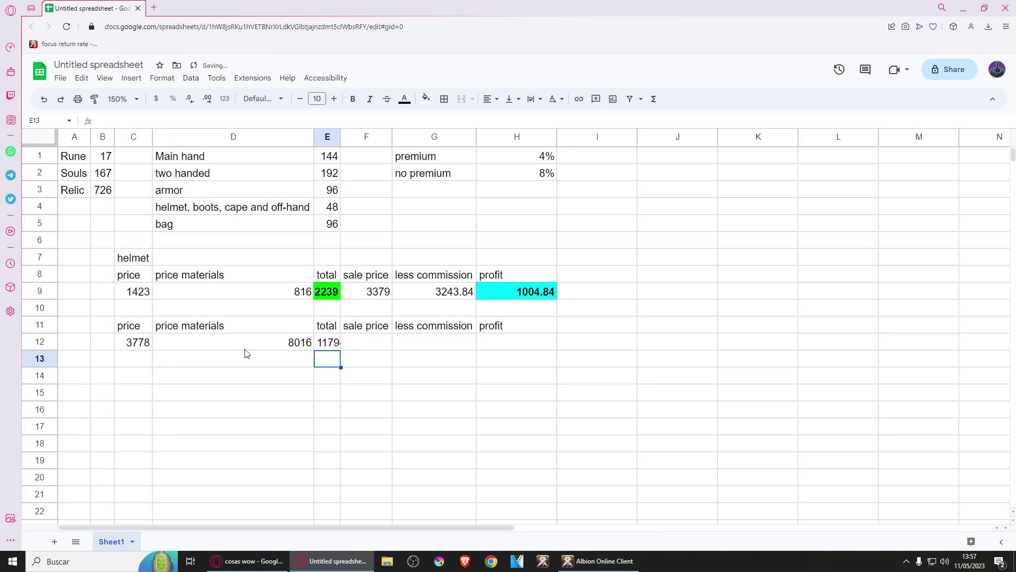
{"action": "double_click", "coordinate": [341, 137]}
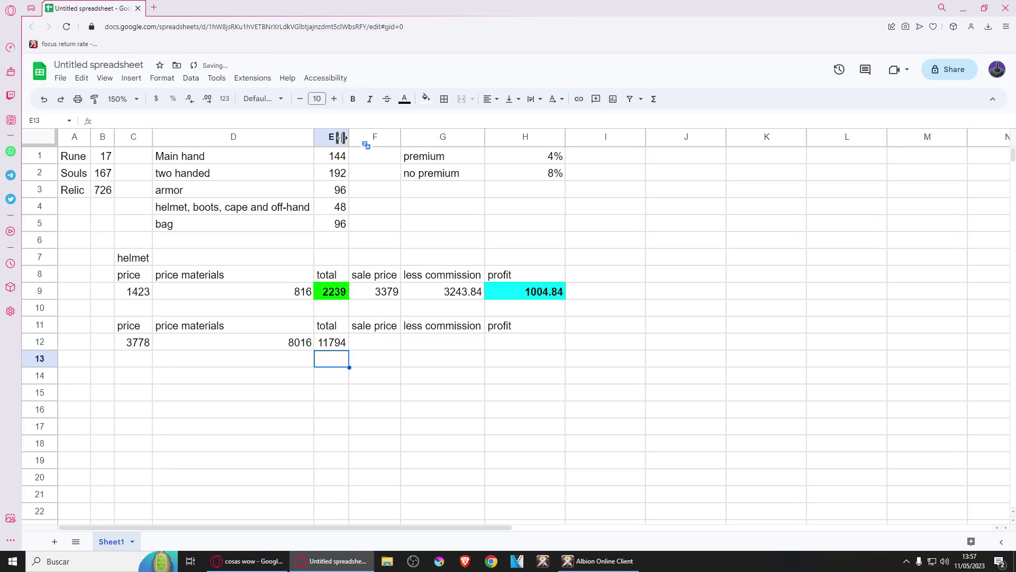
- Copy the less commission formula from G9 to G12 and compare the cell references of both formulas
{"action": "left_click", "coordinate": [390, 343]}
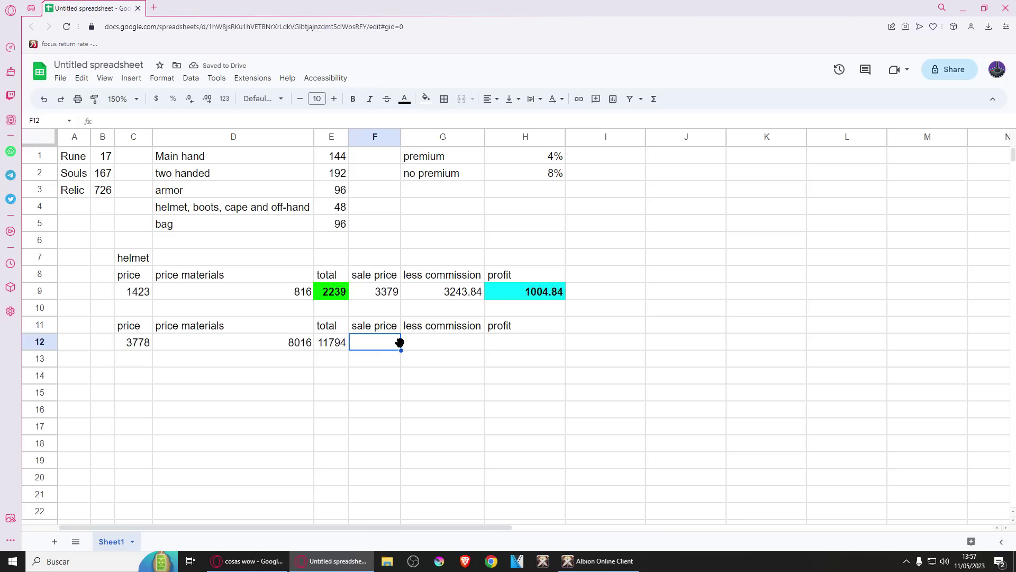
{"action": "left_click", "coordinate": [451, 350]}
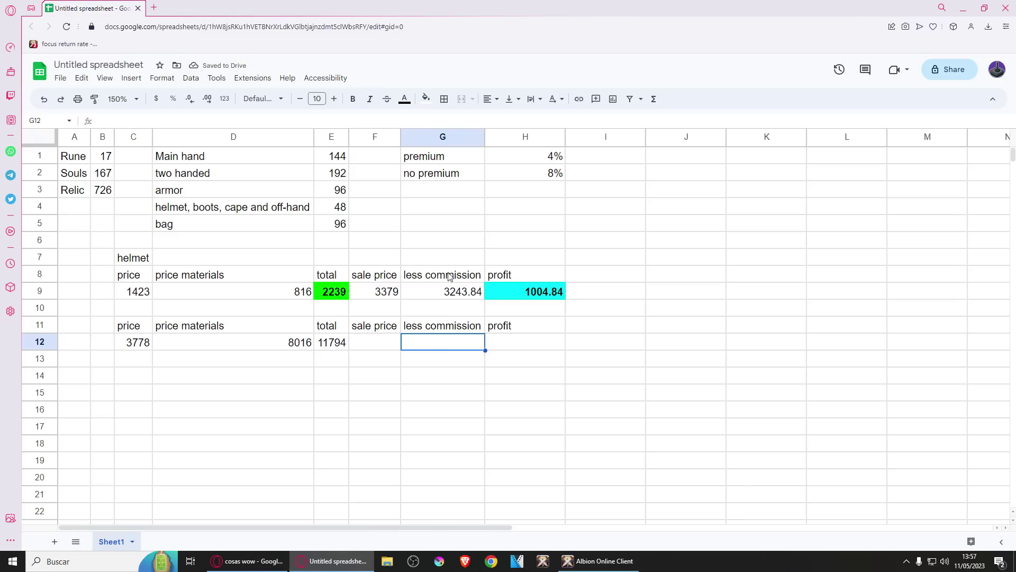
{"action": "left_click", "coordinate": [445, 297]}
{"action": "left_click", "coordinate": [441, 347]}
{"action": "type", "text": "=F12-(F12*H4)"}
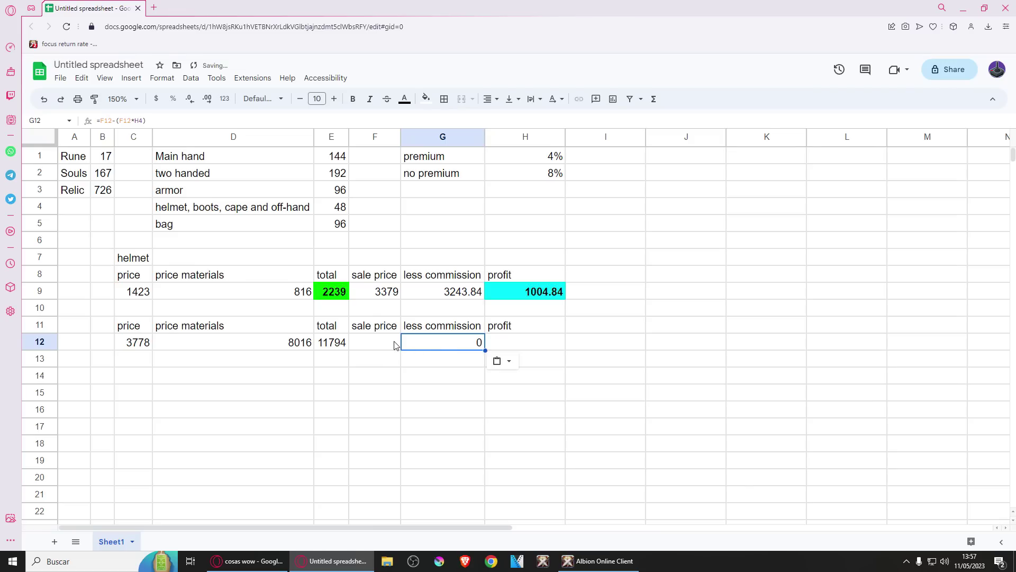
{"action": "left_click", "coordinate": [445, 297]}
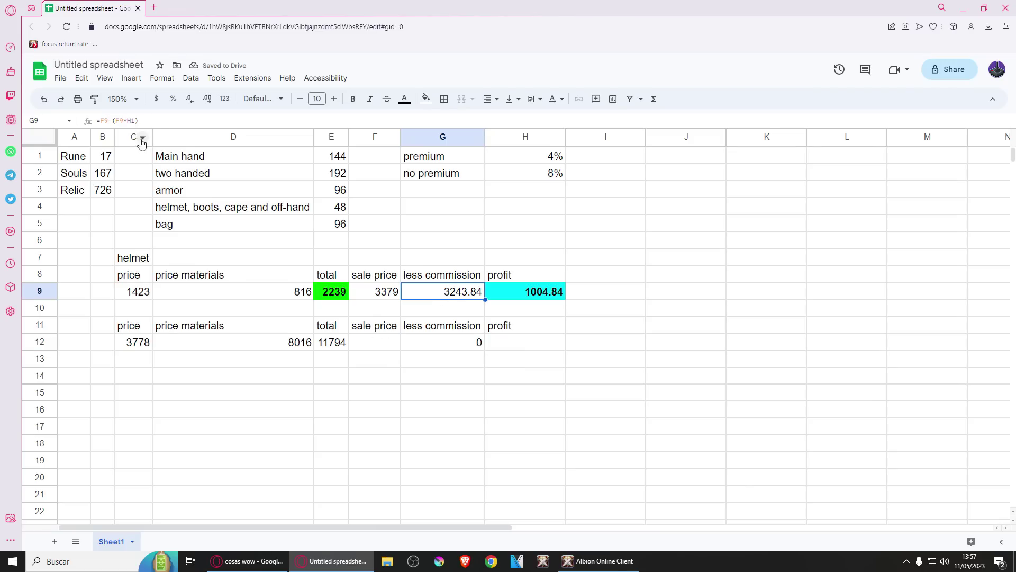
{"action": "left_click", "coordinate": [425, 343]}
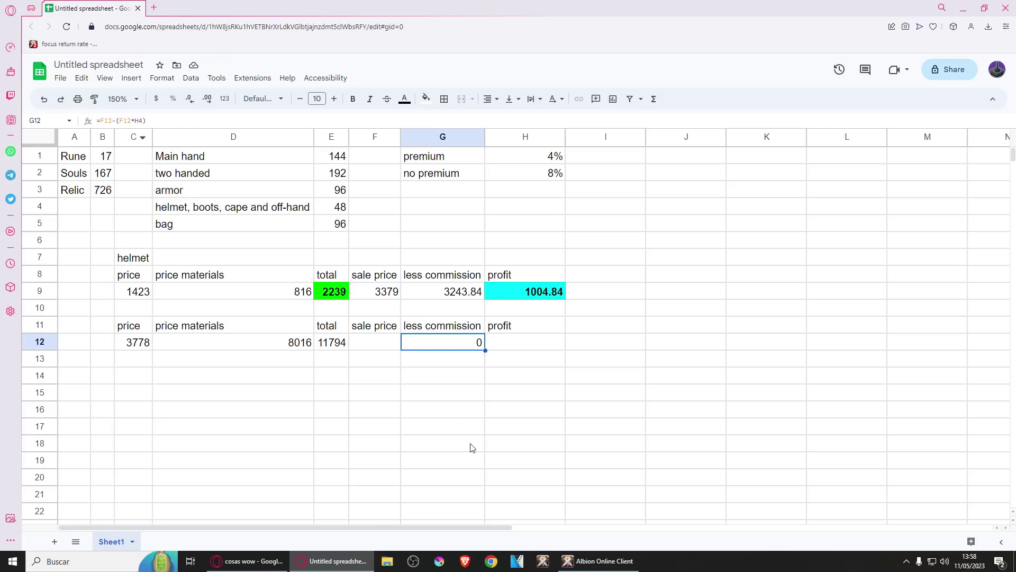
- Look up the Enchantment 2 helmet's lowest sell order in Albion Online and enter 11000 as the sale price in F12 of the spreadsheet
{"action": "left_click", "coordinate": [592, 561]}
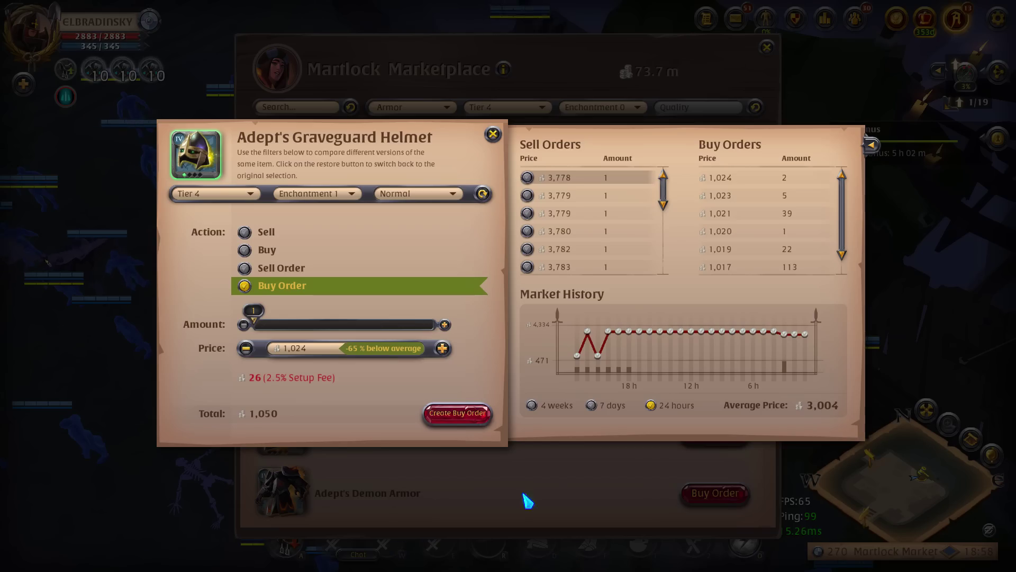
{"action": "left_click", "coordinate": [343, 196]}
{"action": "left_click", "coordinate": [335, 247]}
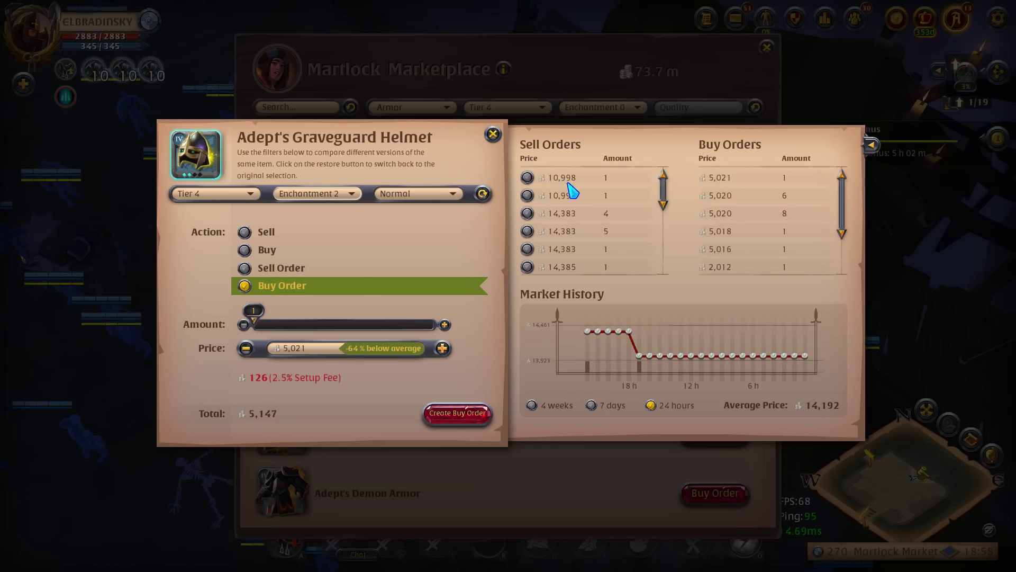
{"action": "key", "text": "alt+Tab"}
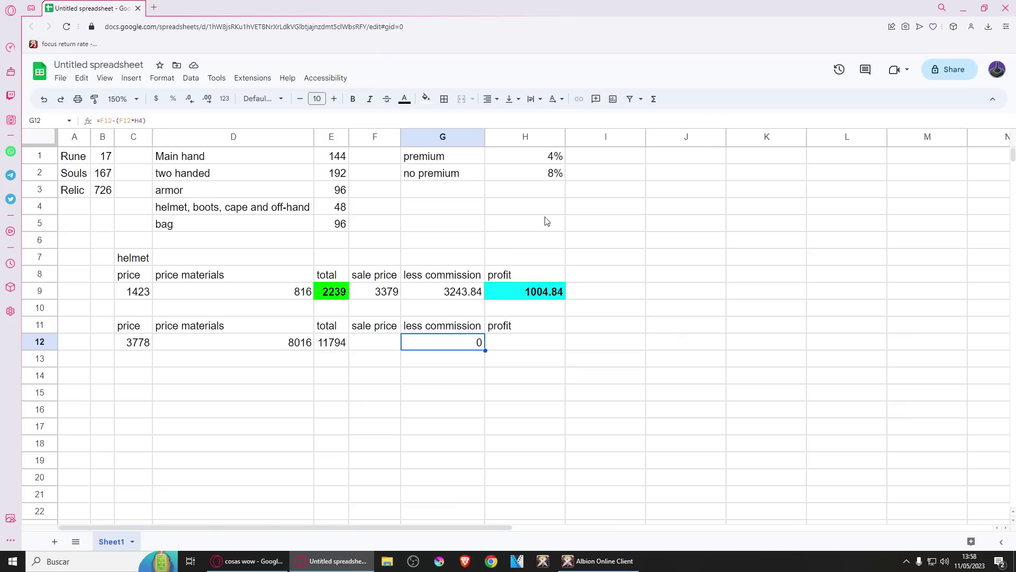
{"action": "left_click", "coordinate": [375, 344]}
{"action": "type", "text": "11000"}
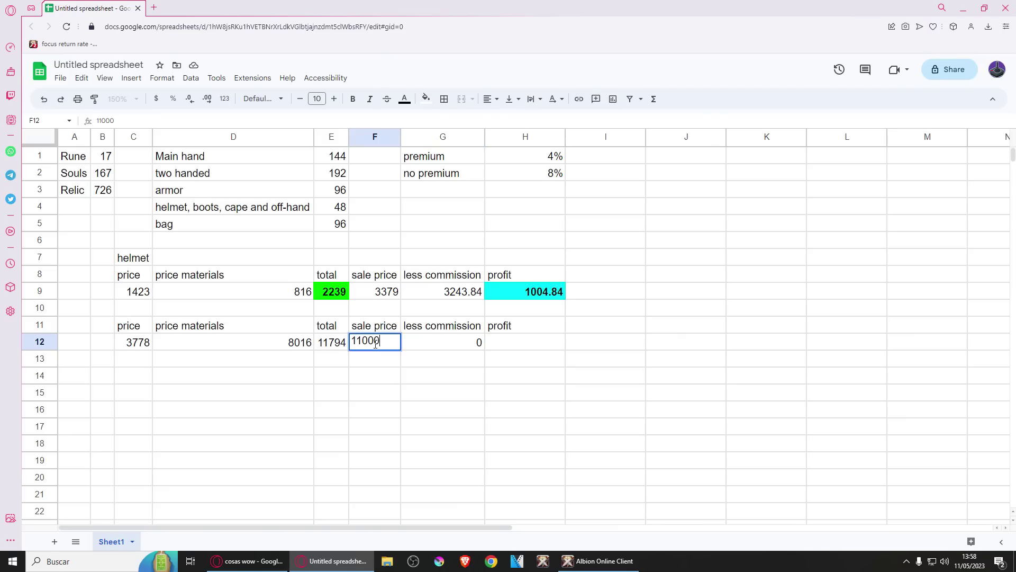
{"action": "key", "text": "Return"}
- Copy the profit formula with its formatting from H9 to H12
{"action": "left_click", "coordinate": [521, 297]}
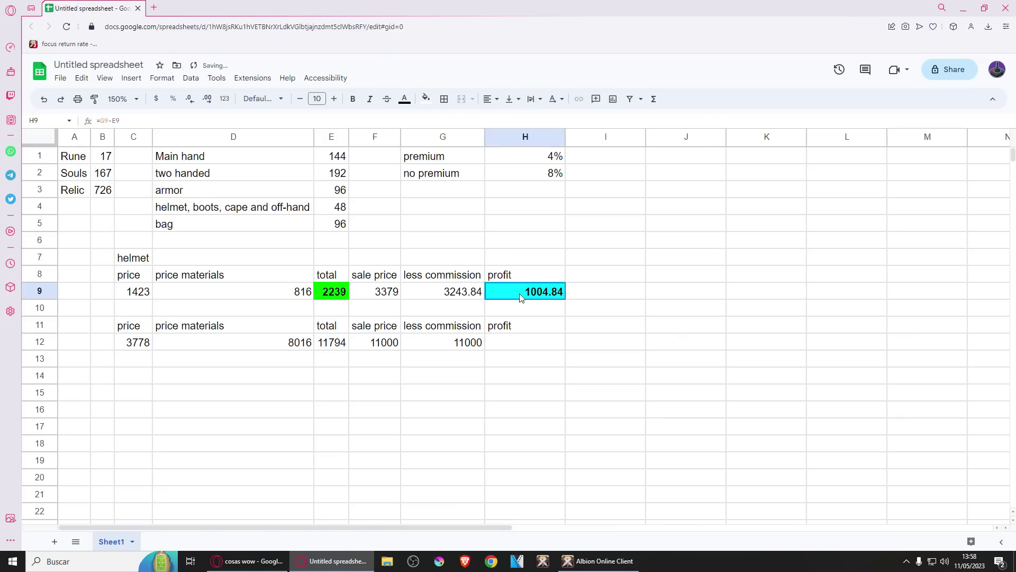
{"action": "type", "text": "="}
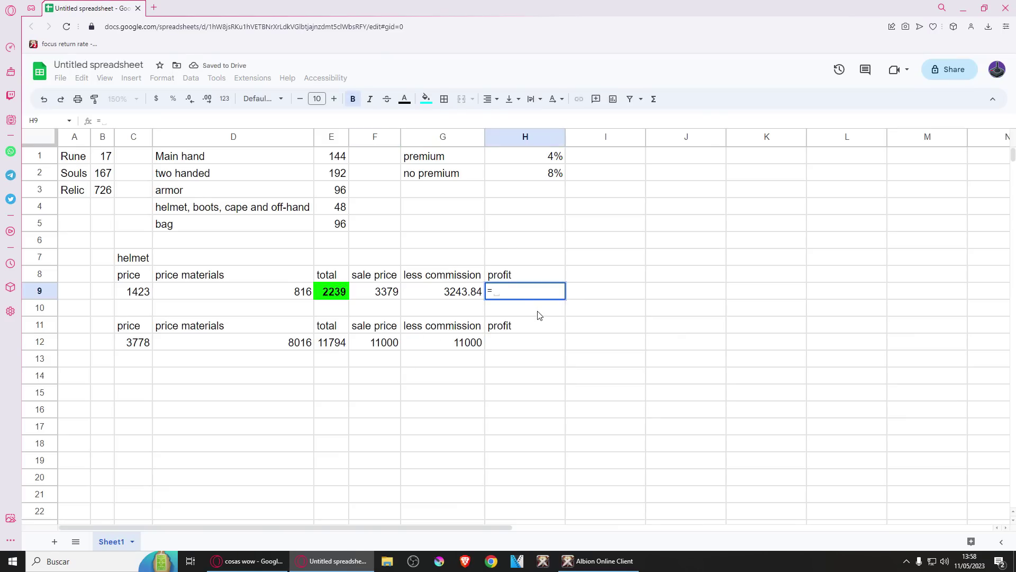
{"action": "key", "text": "Escape"}
{"action": "left_click", "coordinate": [529, 342]}
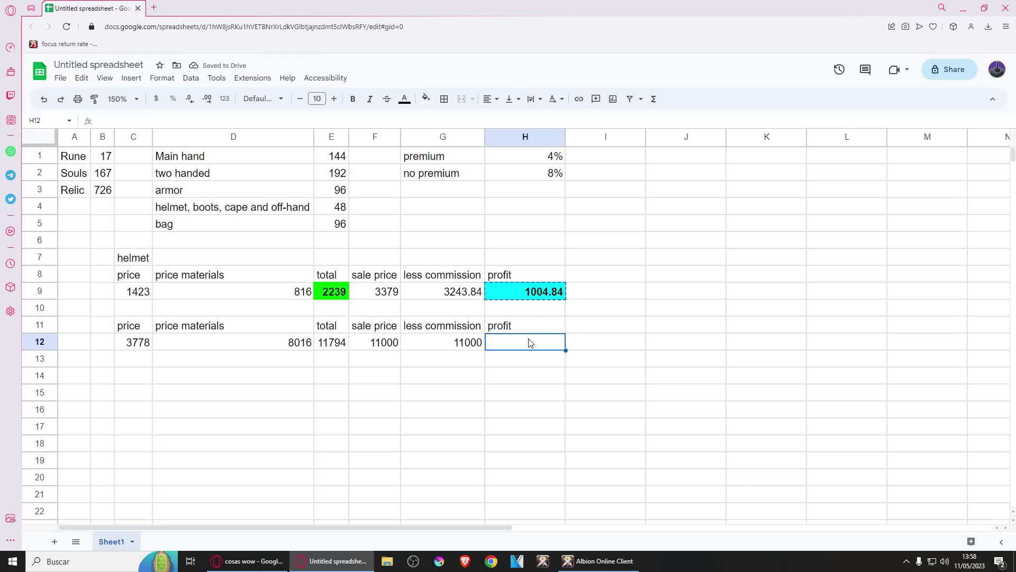
{"action": "key", "text": "ctrl+v"}
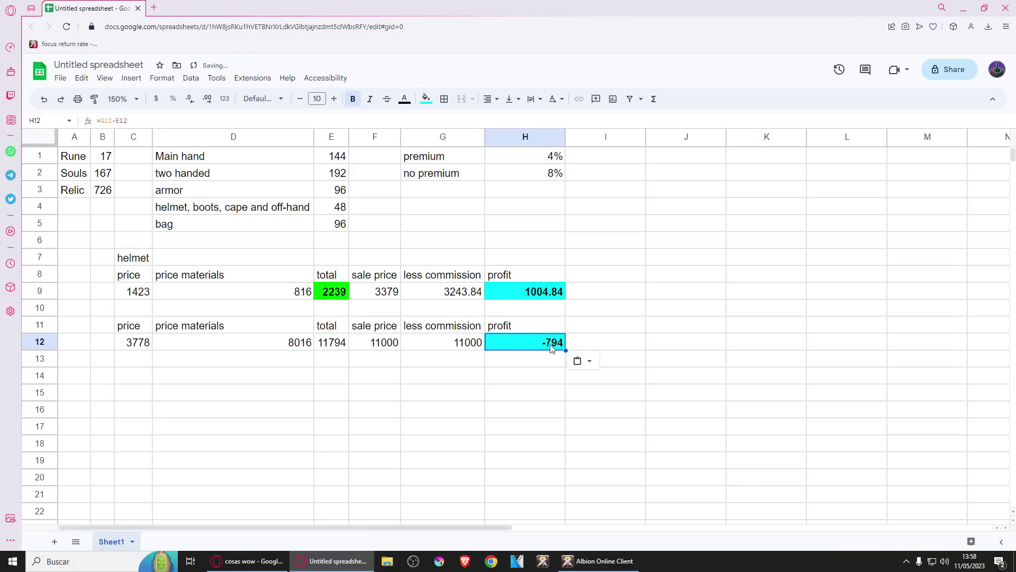
{"action": "left_click", "coordinate": [516, 362]}
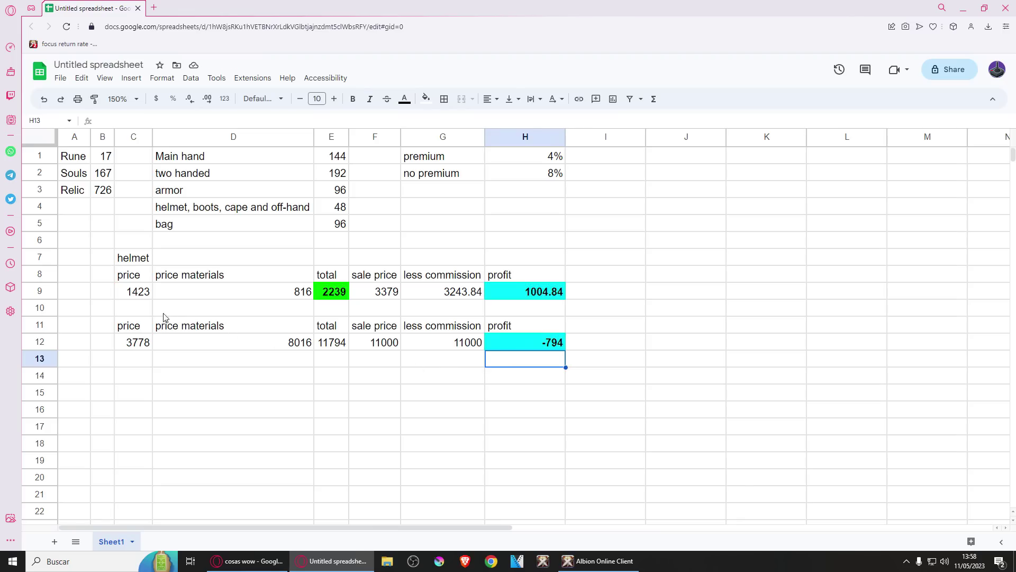
- Switch to Albion Online, check the Enchantment 3 helmet's sell orders, and return to the spreadsheet
{"action": "left_click", "coordinate": [588, 561]}
{"action": "left_click", "coordinate": [312, 194]}
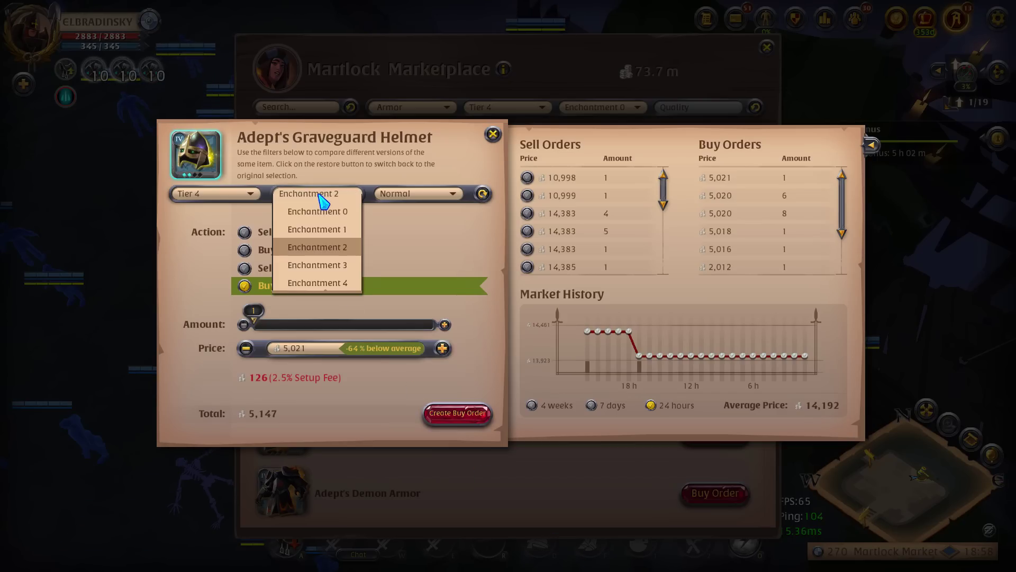
{"action": "left_click", "coordinate": [314, 266]}
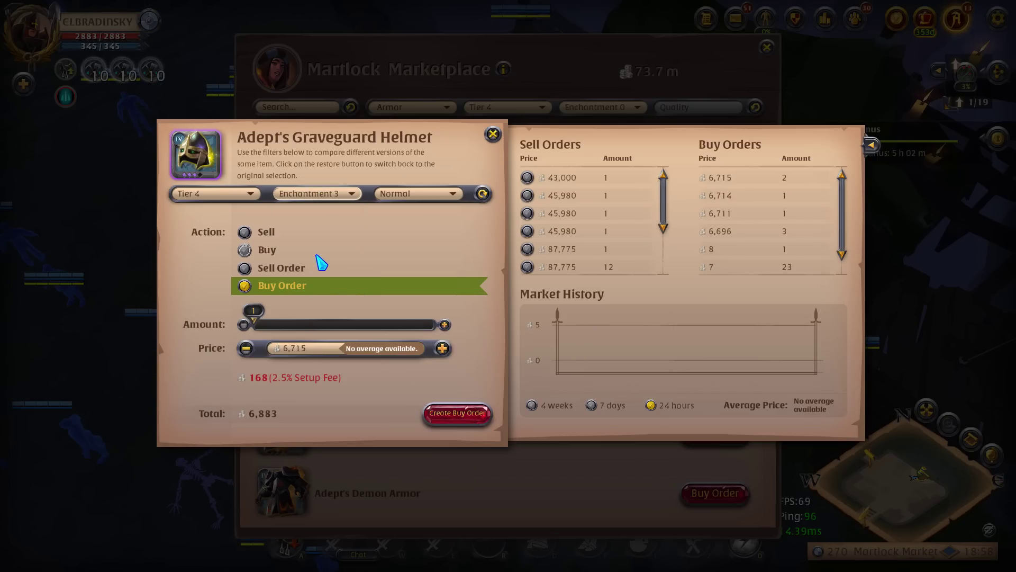
{"action": "key", "text": "alt+Tab"}
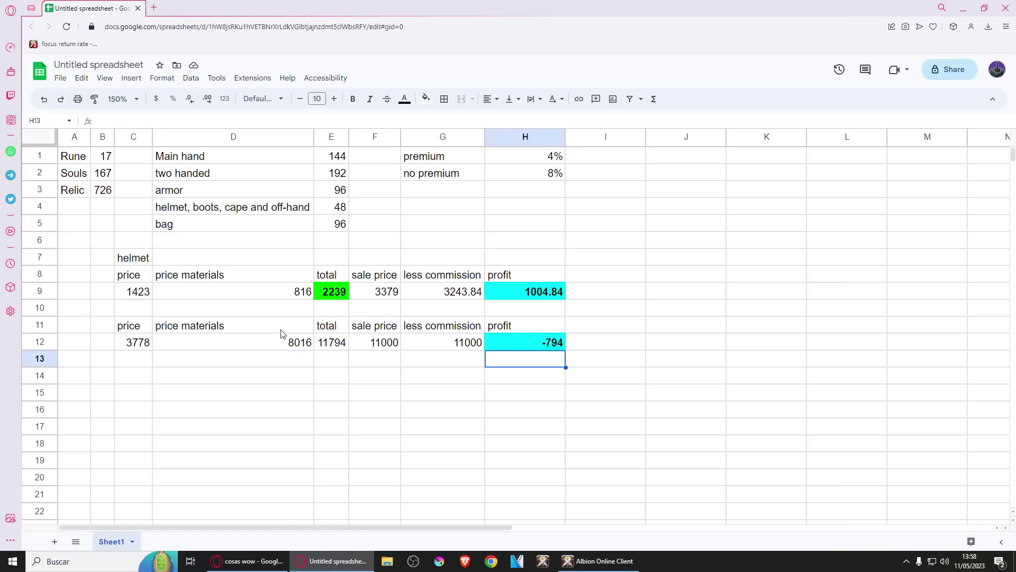
- Copy the headers from price to profit in row 11 to row 14, starting at C14
{"action": "left_click_drag", "start_coordinate": [129, 330], "coordinate": [531, 326]}
{"action": "key", "text": "ctrl+c"}
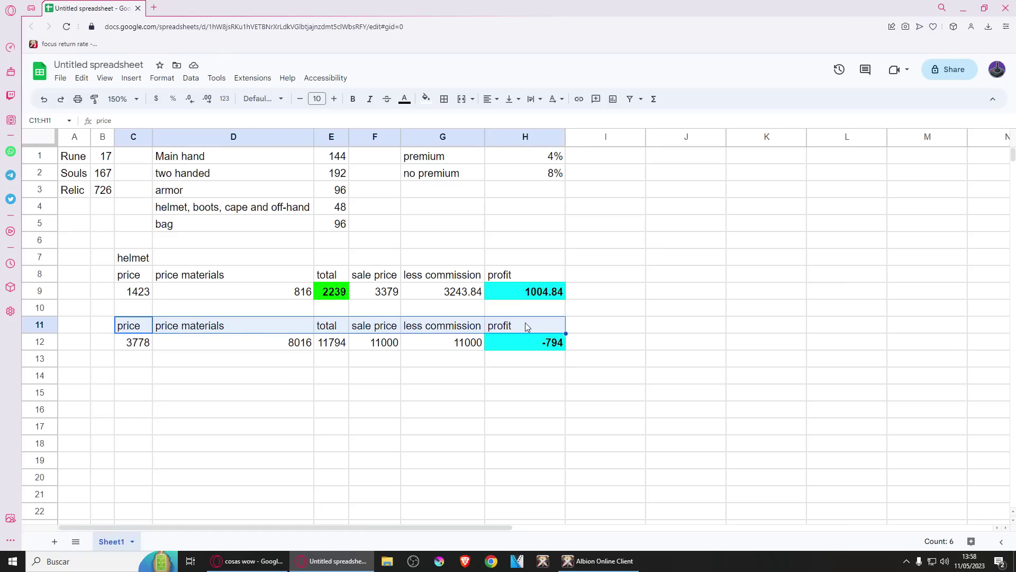
{"action": "left_click", "coordinate": [148, 382]}
{"action": "key", "text": "ctrl+v"}
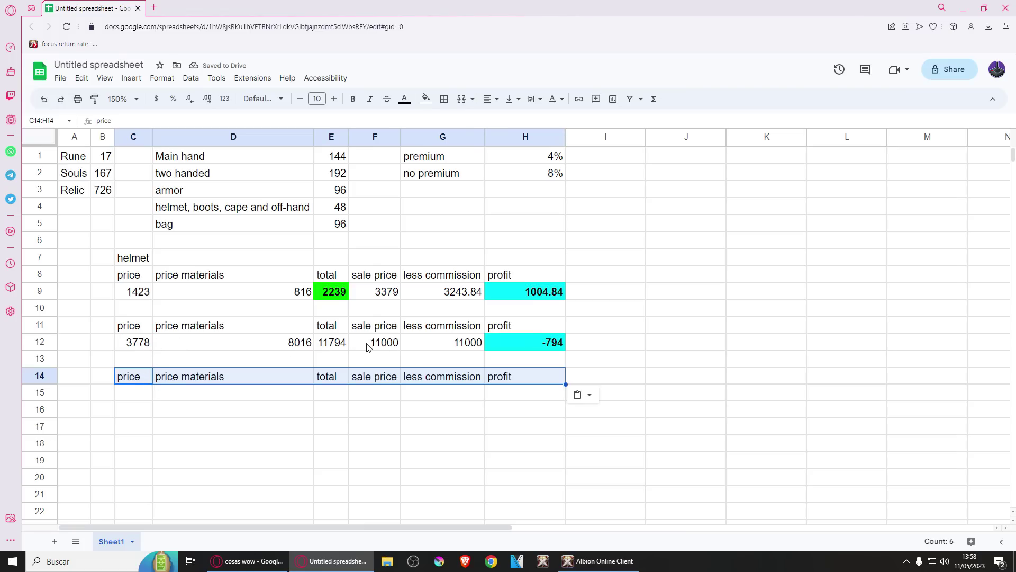
- Enter 11000 as the price in C15 and check it against the Enchantment 2 helmet's sell orders in Albion Online
{"action": "left_click", "coordinate": [146, 400]}
{"action": "type", "text": "1"}
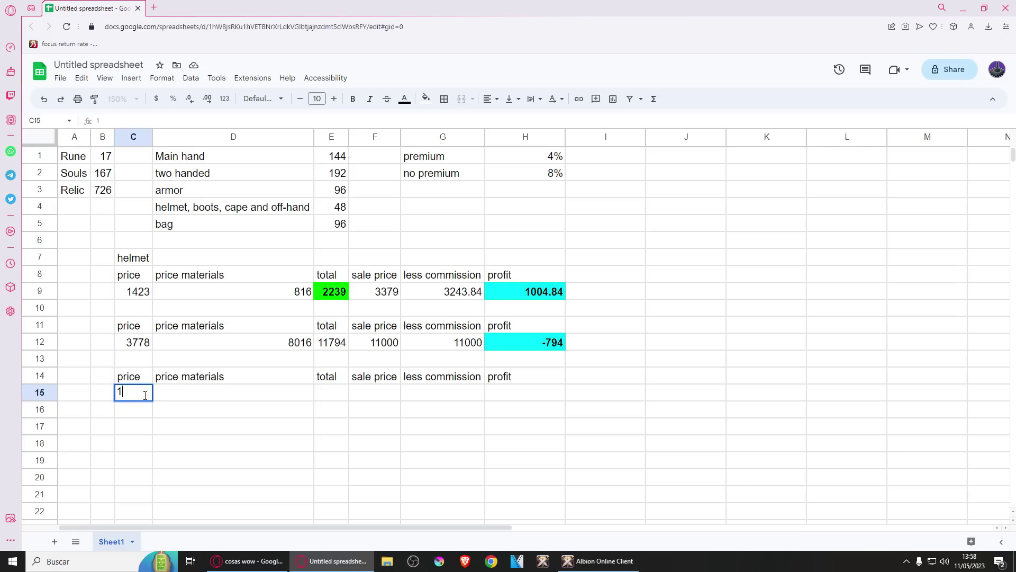
{"action": "type", "text": "1000"}
{"action": "key", "text": "Return"}
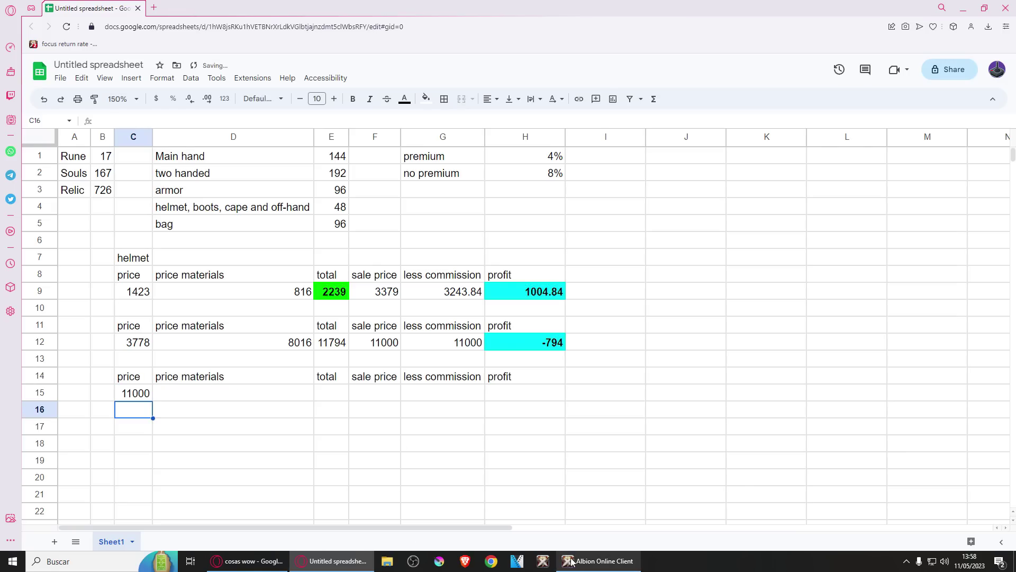
{"action": "left_click", "coordinate": [598, 561]}
{"action": "left_click", "coordinate": [323, 195]}
{"action": "left_click", "coordinate": [316, 247]}
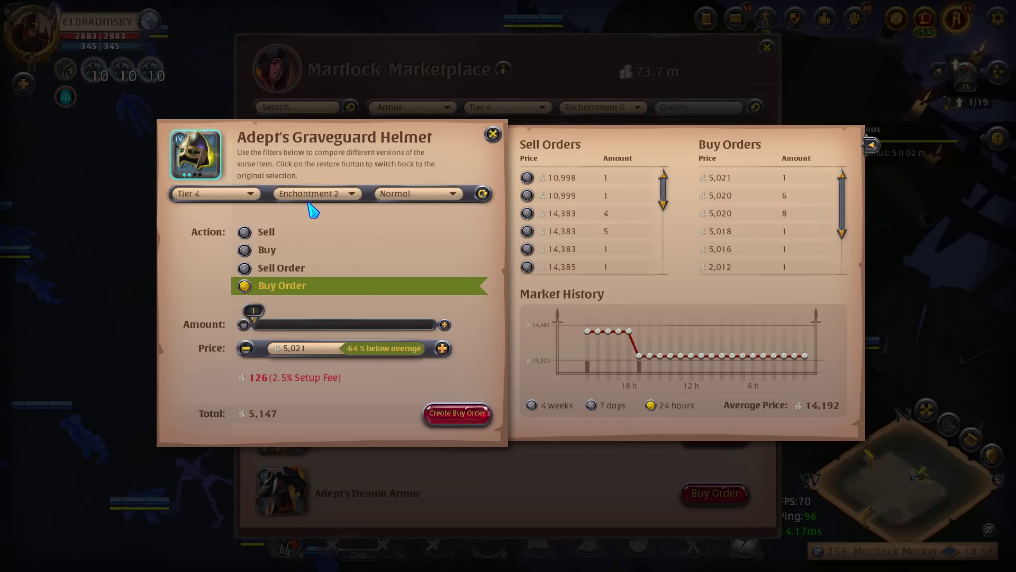
{"action": "key", "text": "alt+Tab"}
- Calculate the materials price in D15 by multiplying the helmet quantity in E4 by the Relic price in B3
{"action": "left_click", "coordinate": [214, 399]}
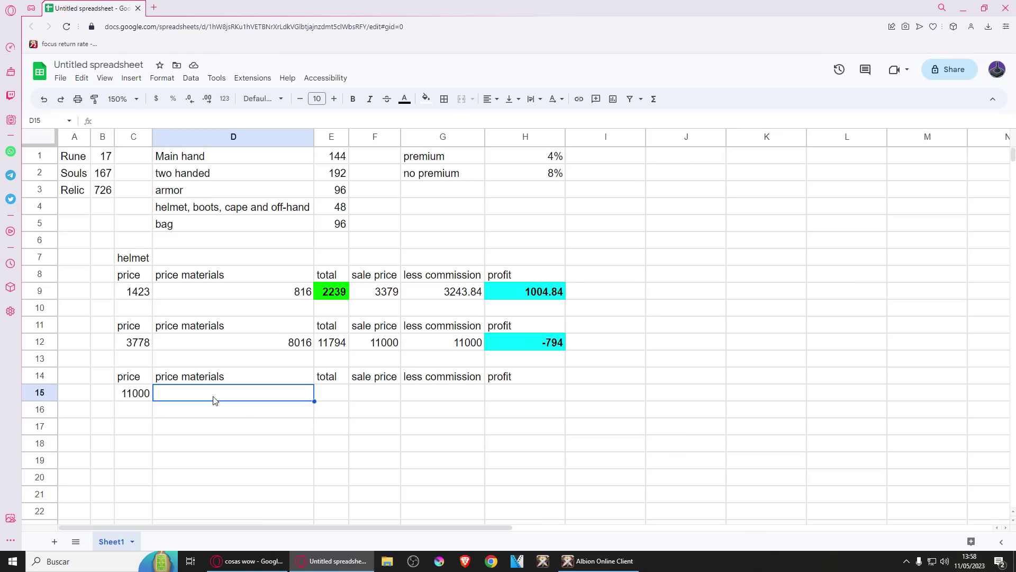
{"action": "type", "text": "="}
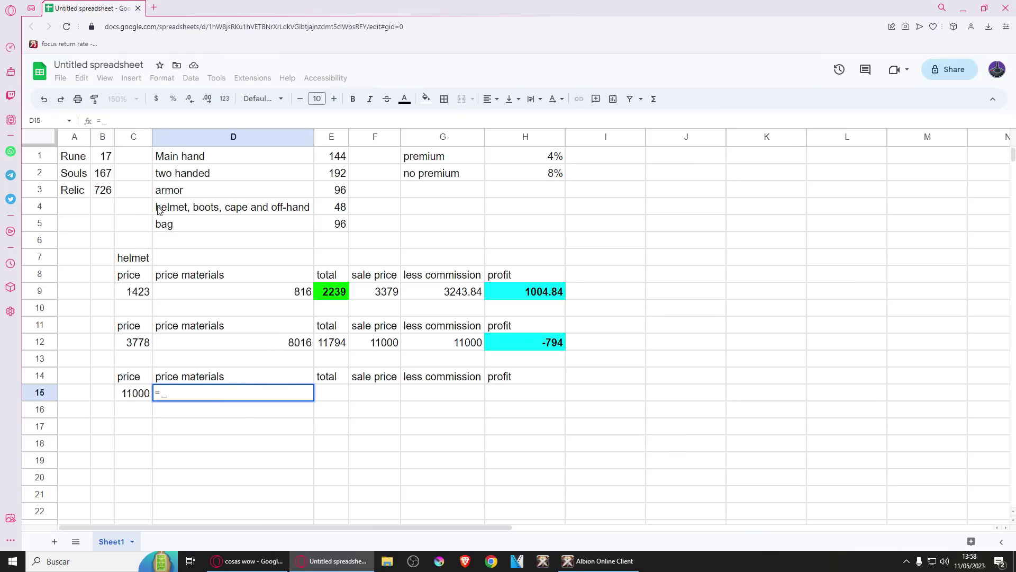
{"action": "left_click", "coordinate": [336, 209]}
{"action": "type", "text": "*"}
{"action": "left_click", "coordinate": [105, 191]}
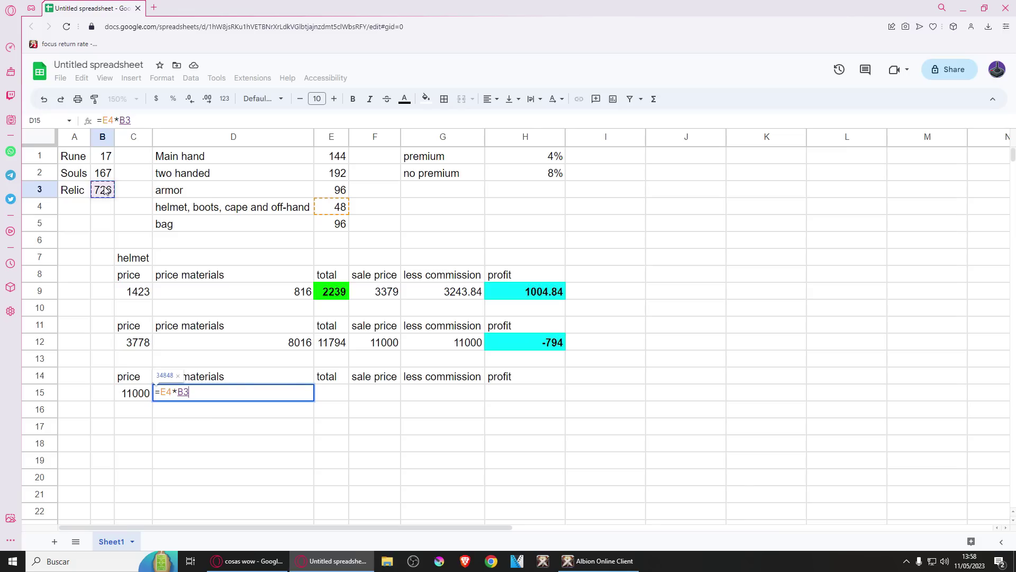
{"action": "key", "text": "Return"}
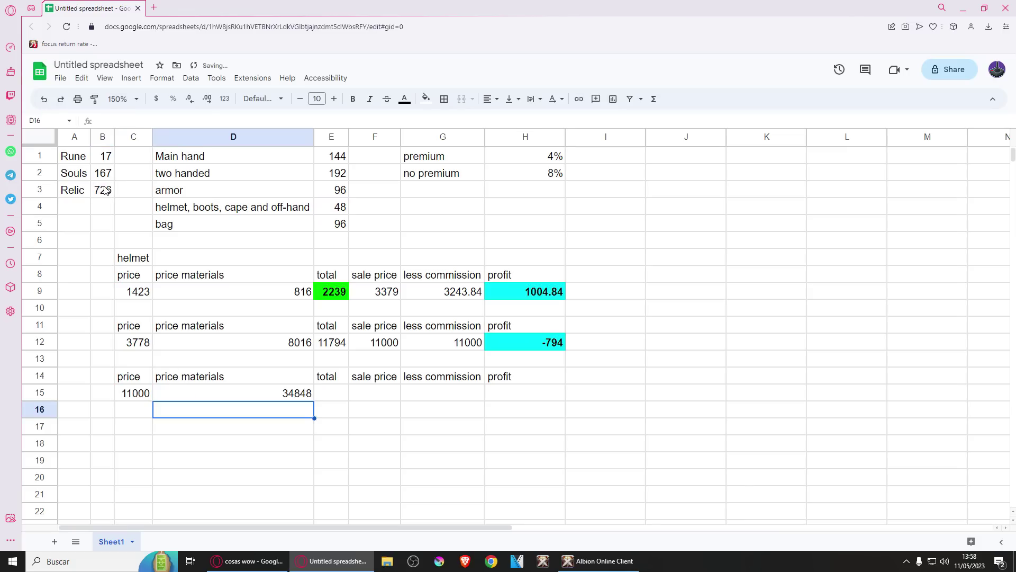
- Calculate the total in E15 by adding the price in C15 and the materials price in D15
{"action": "left_click", "coordinate": [325, 399]}
{"action": "type", "text": "="}
{"action": "left_click", "coordinate": [138, 394]}
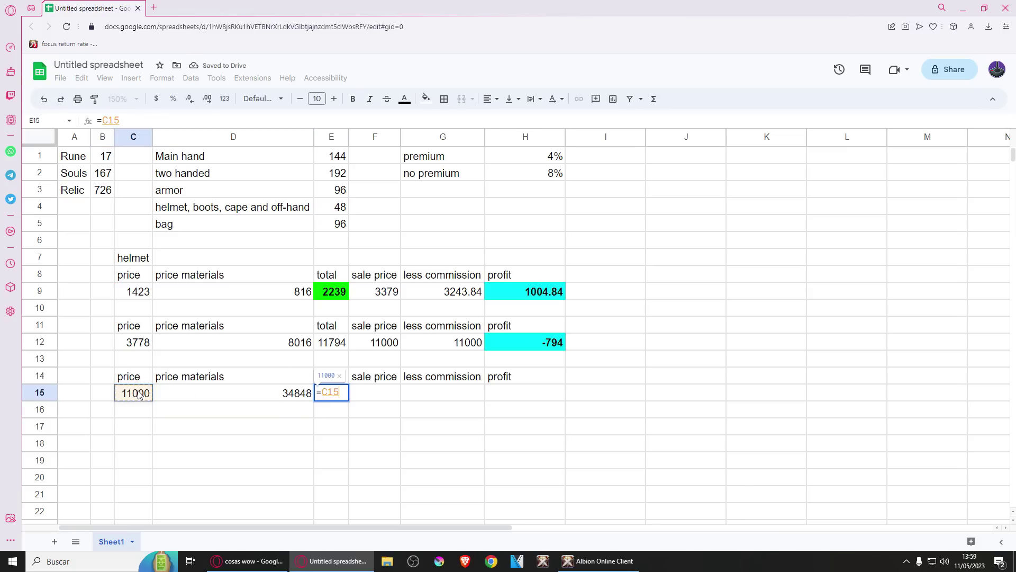
{"action": "type", "text": "+"}
{"action": "left_click", "coordinate": [242, 393]}
{"action": "key", "text": "Return"}
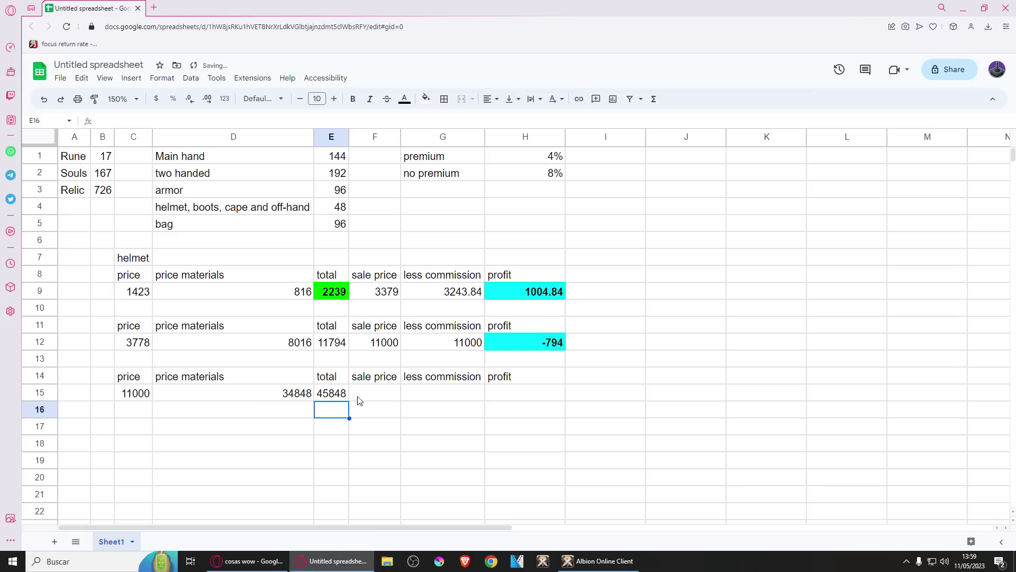
- Copy the less commission and profit formulas from G12 and H12 to G15 and H15
{"action": "left_click", "coordinate": [443, 347]}
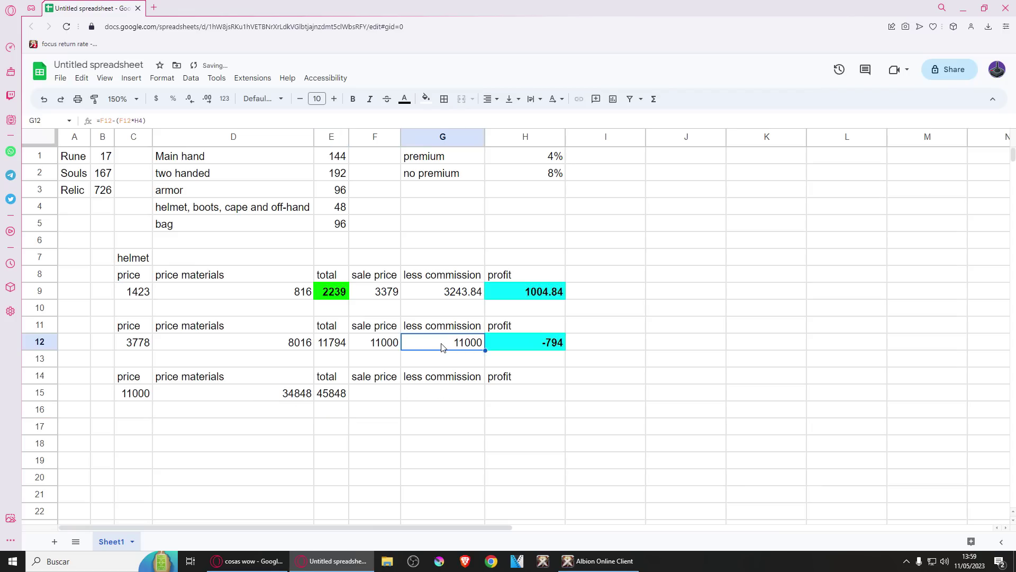
{"action": "left_click", "coordinate": [446, 394]}
{"action": "type", "text": "=F15-(F15*H7)"}
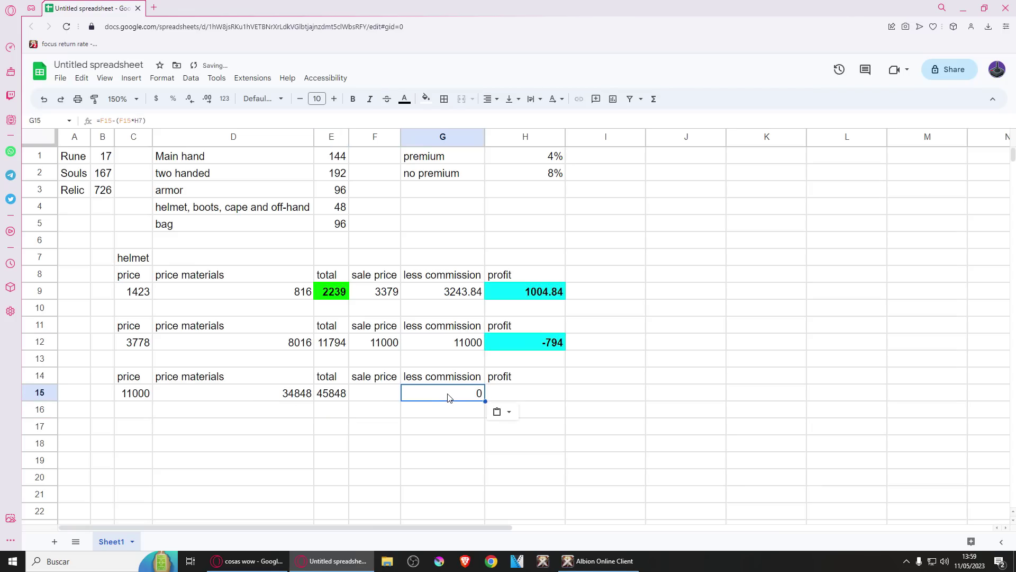
{"action": "left_click", "coordinate": [531, 343]}
{"action": "key", "text": "ctrl+c"}
{"action": "left_click", "coordinate": [533, 400]}
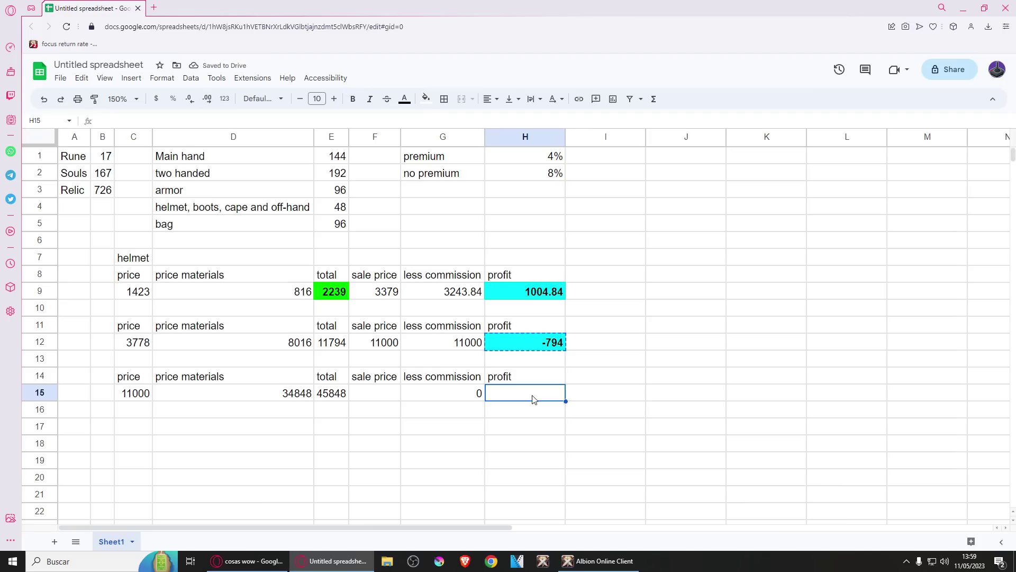
{"action": "key", "text": "ctrl+v"}
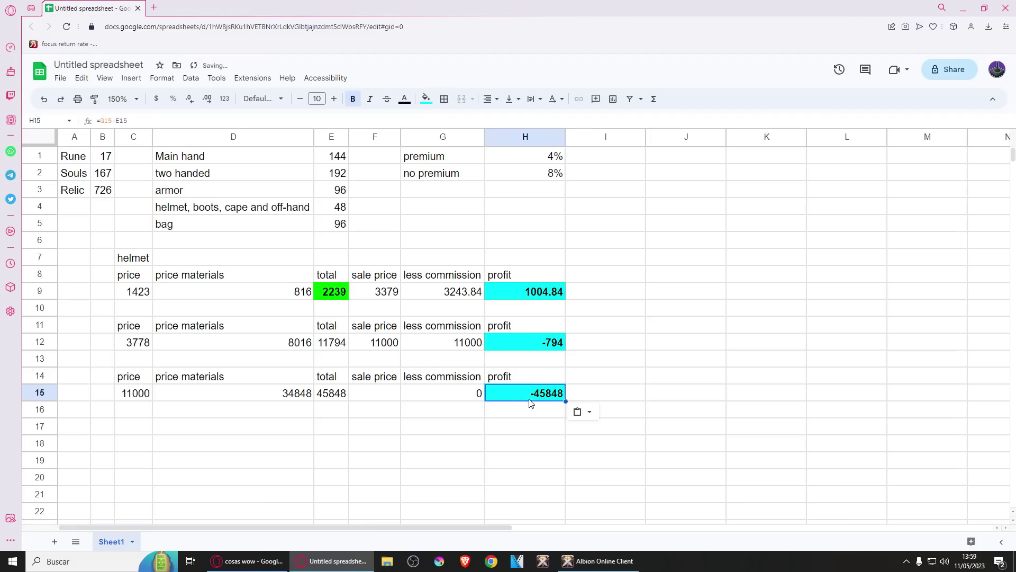
- Look up the Enchantment 3 helmet's lowest sell order in Albion Online and enter 43000 as the sale price in F15
{"action": "left_click", "coordinate": [373, 396]}
{"action": "left_click", "coordinate": [598, 561]}
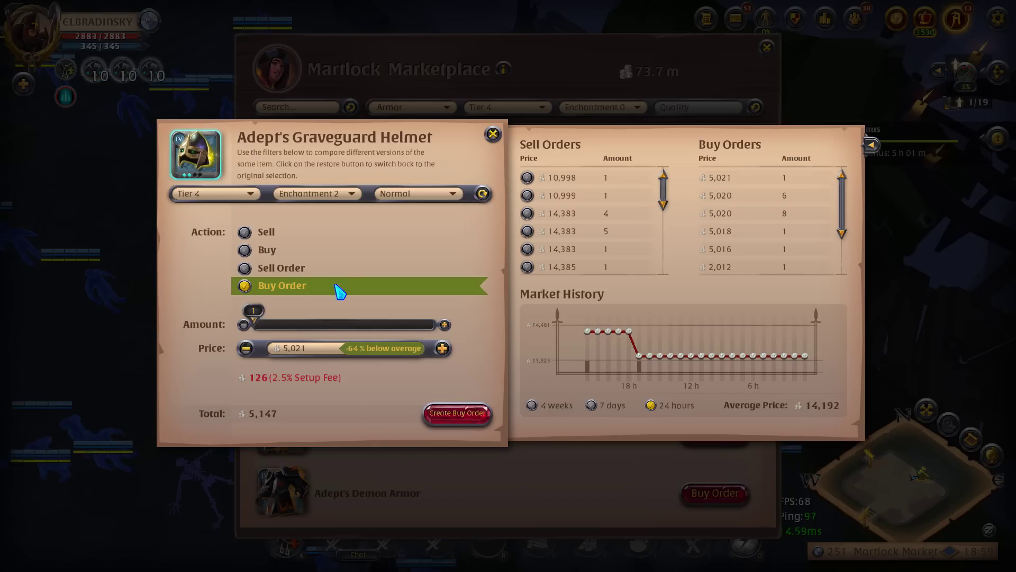
{"action": "left_click", "coordinate": [331, 194]}
{"action": "left_click", "coordinate": [331, 265]}
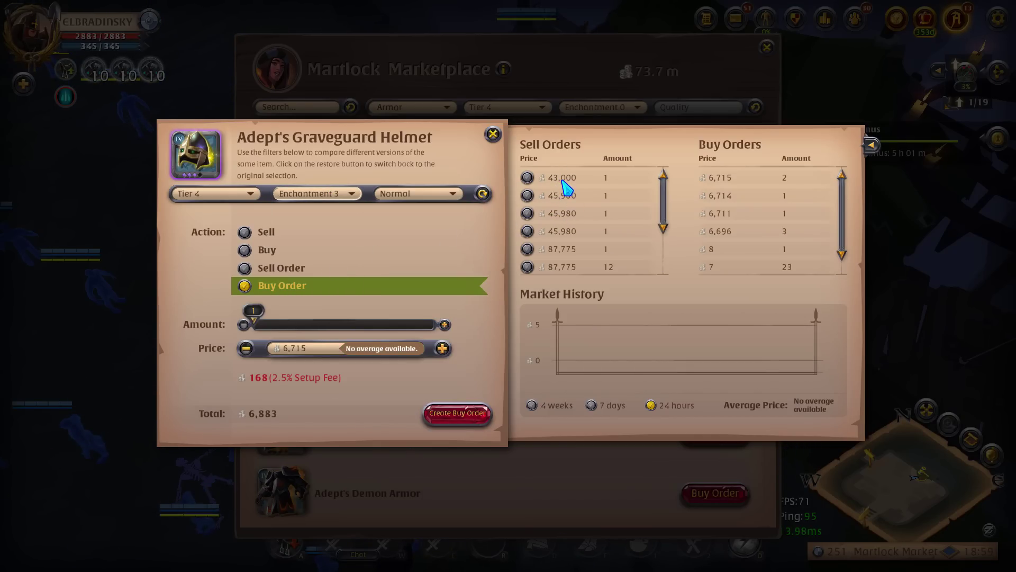
{"action": "key", "text": "alt+Tab"}
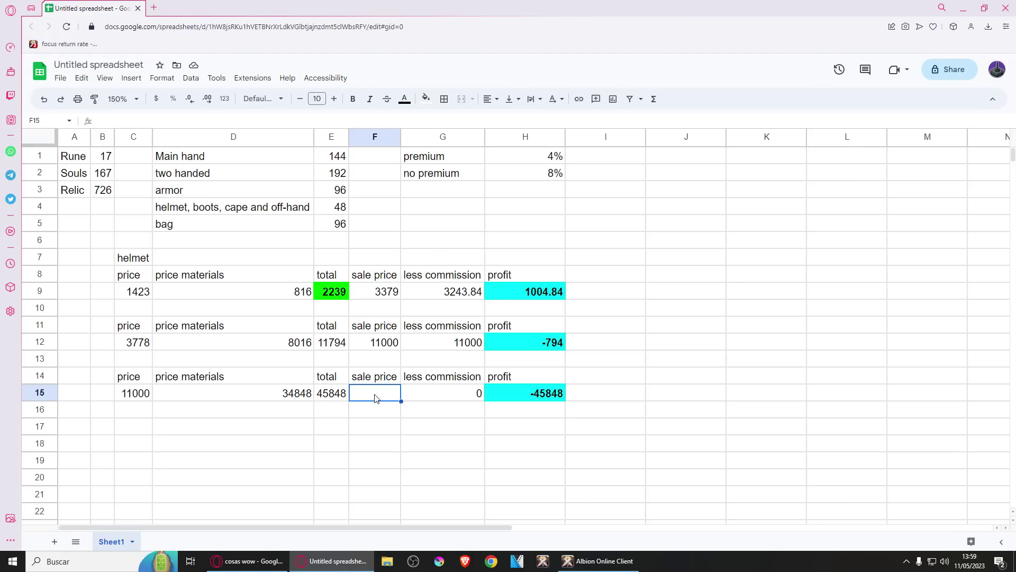
{"action": "type", "text": "43000"}
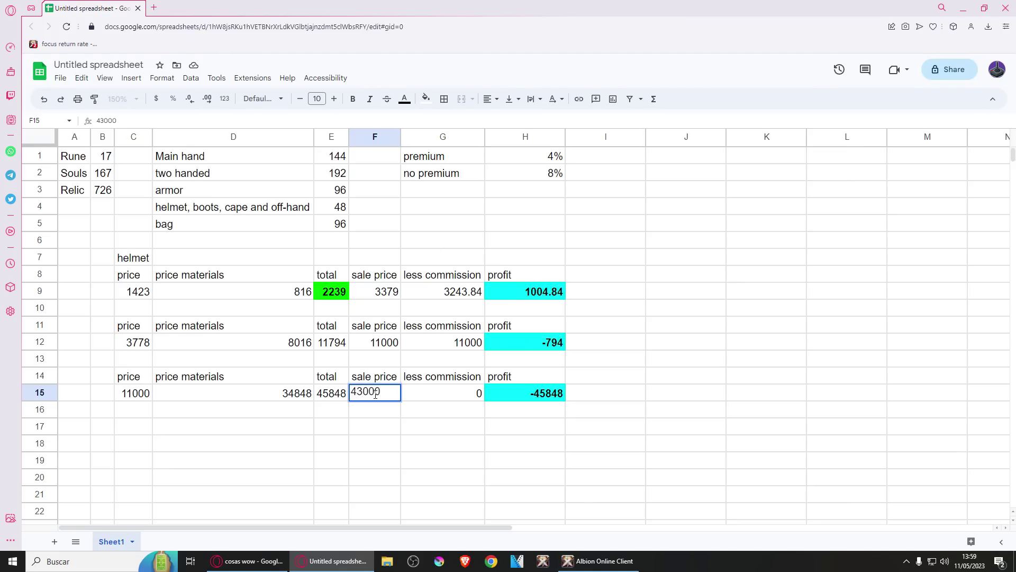
{"action": "key", "text": "Return"}
{"action": "left_click", "coordinate": [549, 393]}
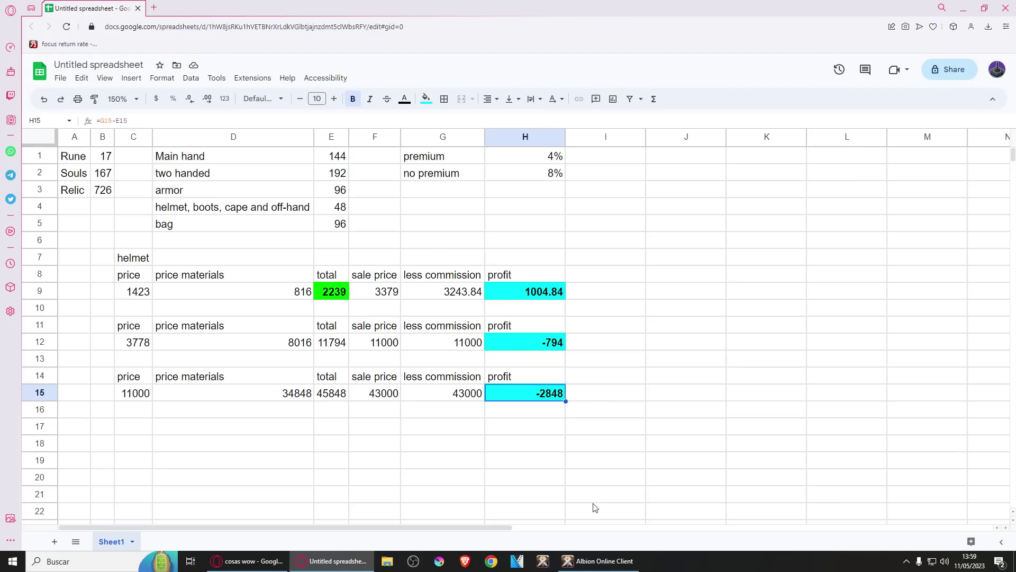
{"action": "left_click", "coordinate": [186, 160]}
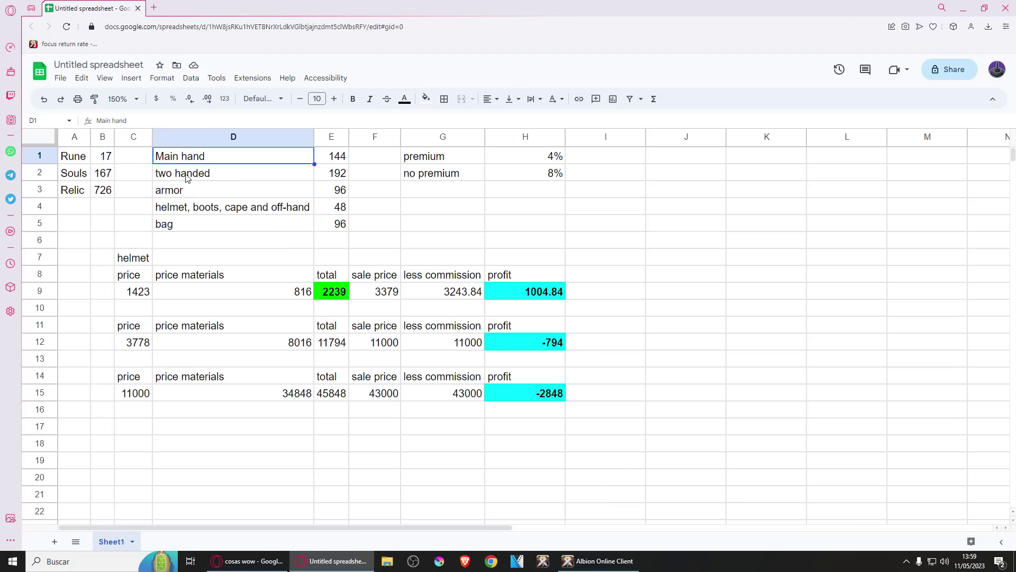
{"action": "left_click", "coordinate": [186, 178]}
{"action": "left_click", "coordinate": [186, 196]}
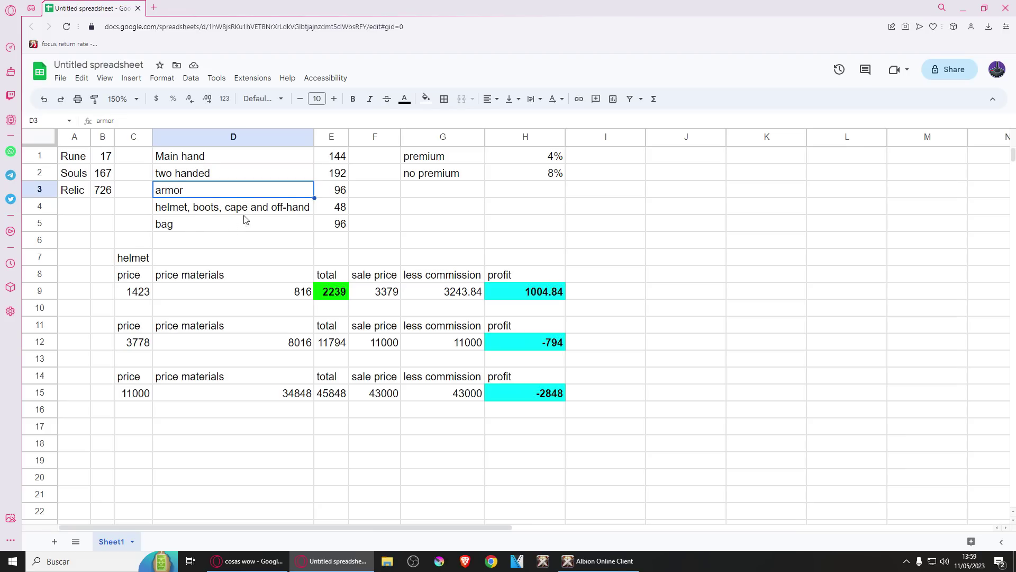
{"action": "left_click", "coordinate": [195, 229]}
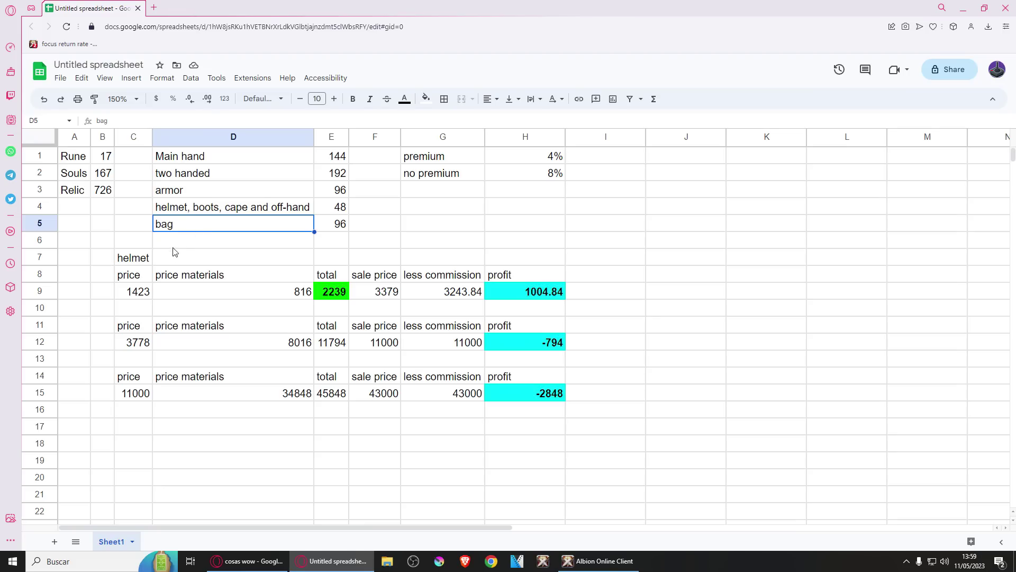
- Switch to Albion Online, close the Adept's Graveguard Helmet order and filter the marketplace to the Leather Helmet category
{"action": "left_click", "coordinate": [601, 561]}
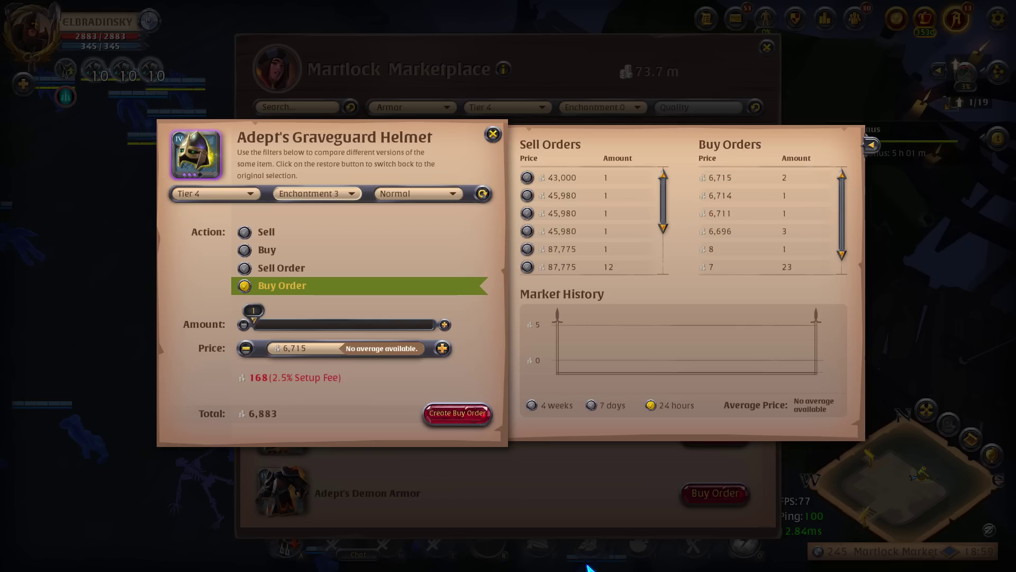
{"action": "left_click", "coordinate": [494, 137]}
{"action": "scroll", "coordinate": [468, 304], "scroll_direction": "up", "scroll_amount": 8}
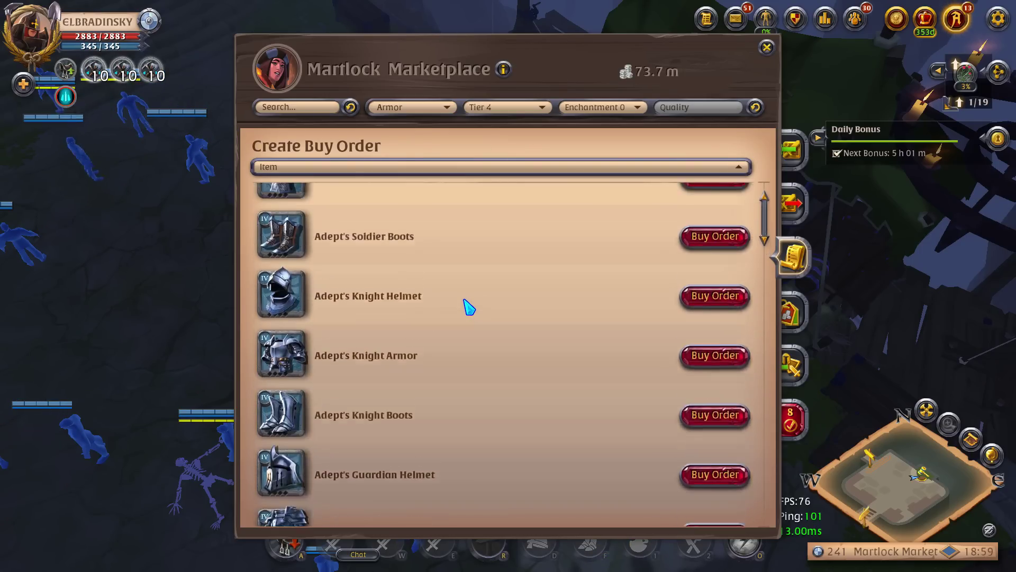
{"action": "left_click", "coordinate": [410, 108]}
{"action": "mouse_move", "coordinate": [410, 163]}
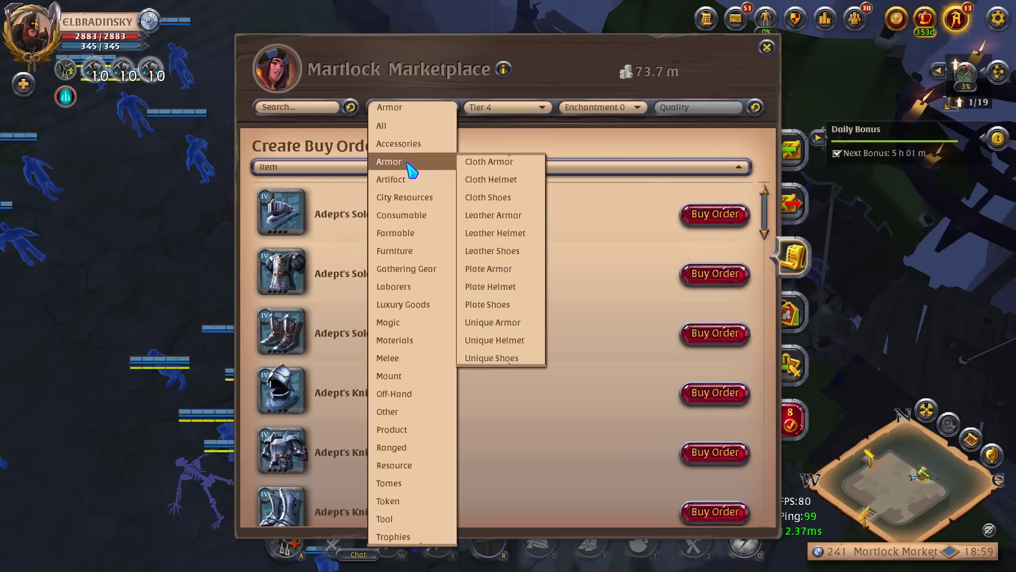
{"action": "left_click", "coordinate": [502, 216]}
{"action": "left_click", "coordinate": [411, 108]}
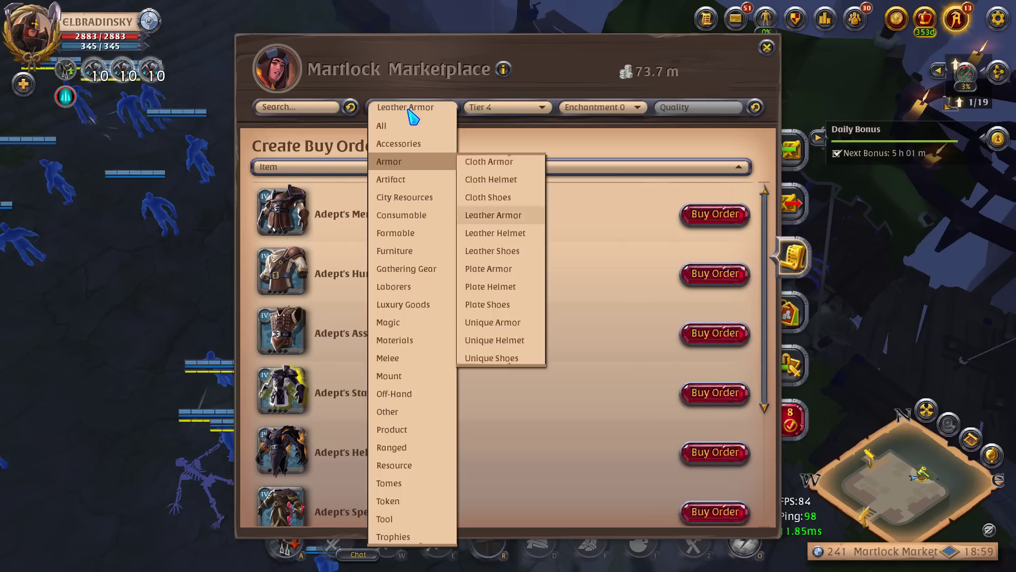
{"action": "left_click", "coordinate": [507, 233]}
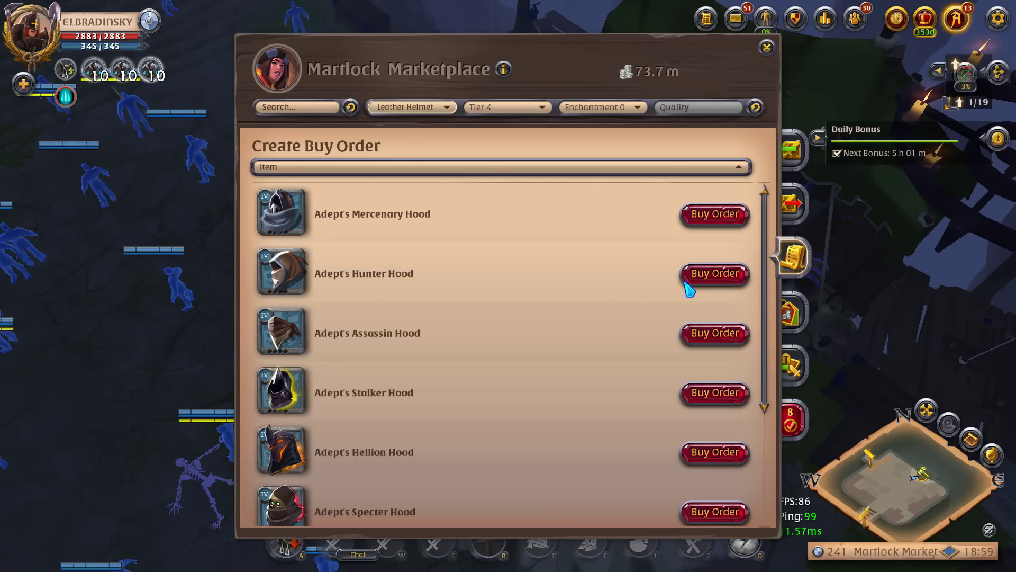
- Look up the Enchantment 0 Adept's Hunter Hood's lowest sell order and enter 698 as the price in C9 of the spreadsheet
{"action": "left_click", "coordinate": [703, 281]}
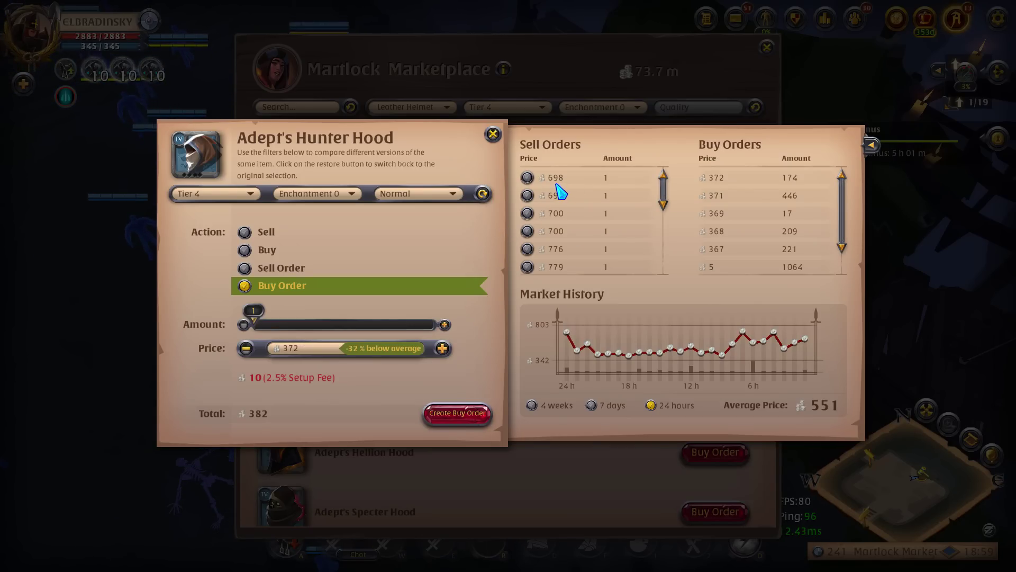
{"action": "key", "text": "alt+Tab"}
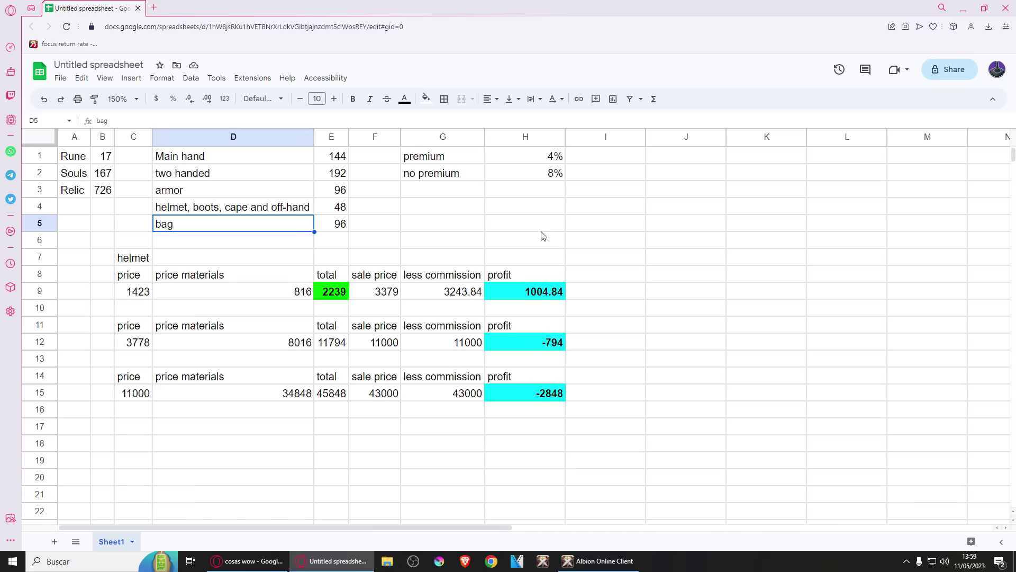
{"action": "left_click", "coordinate": [138, 295]}
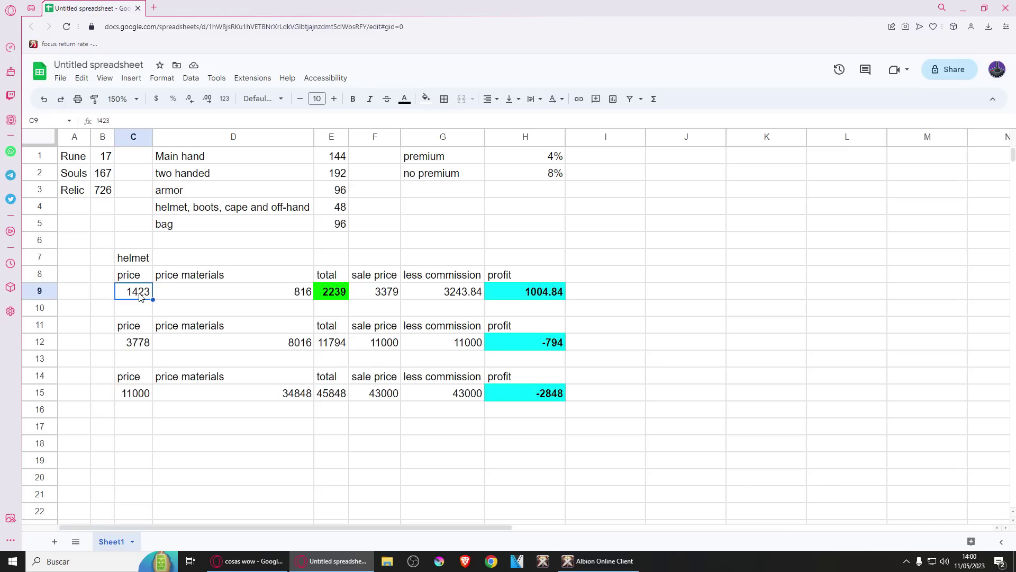
{"action": "type", "text": "698"}
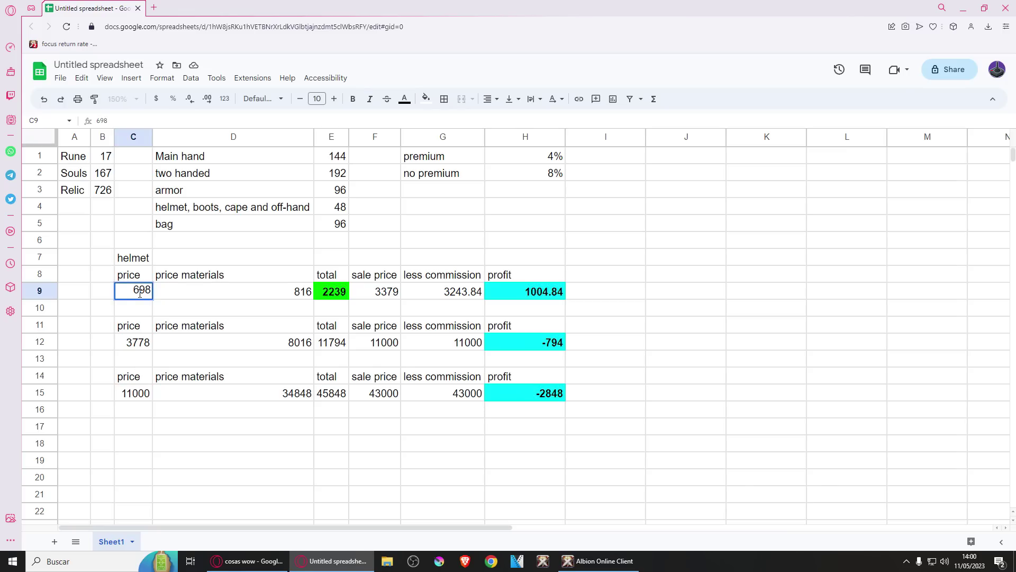
{"action": "key", "text": "Return"}
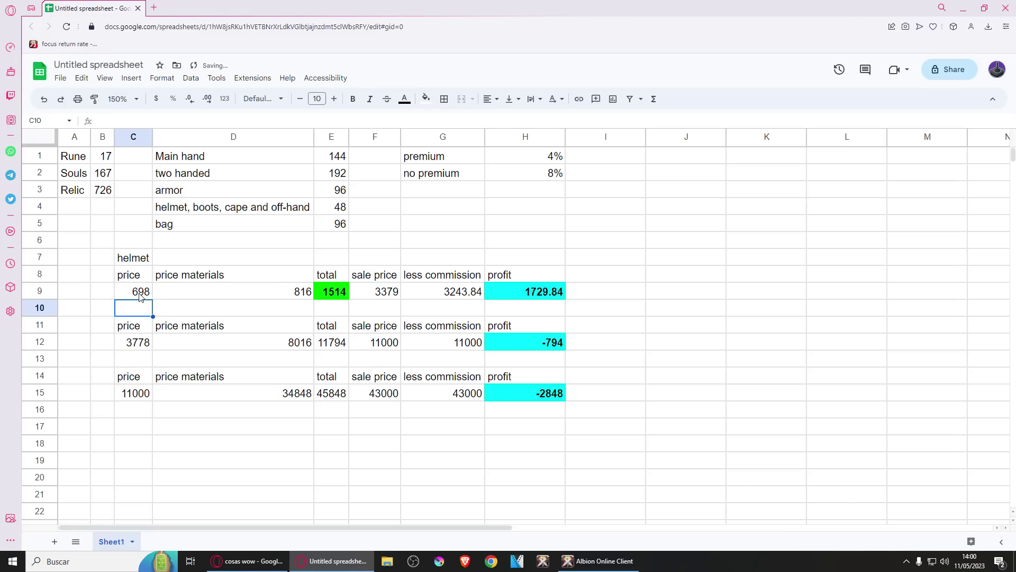
{"action": "left_click", "coordinate": [281, 295]}
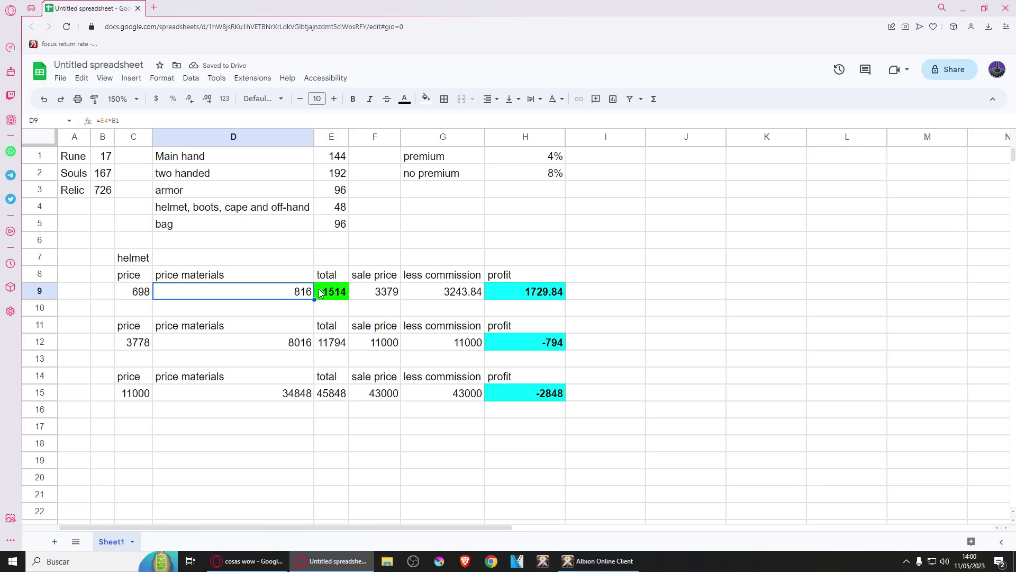
- Look up the Enchantment 1 Hunter Hood's lowest sell order in Albion Online and set the sale price in F9 to 3999
{"action": "left_click", "coordinate": [386, 296]}
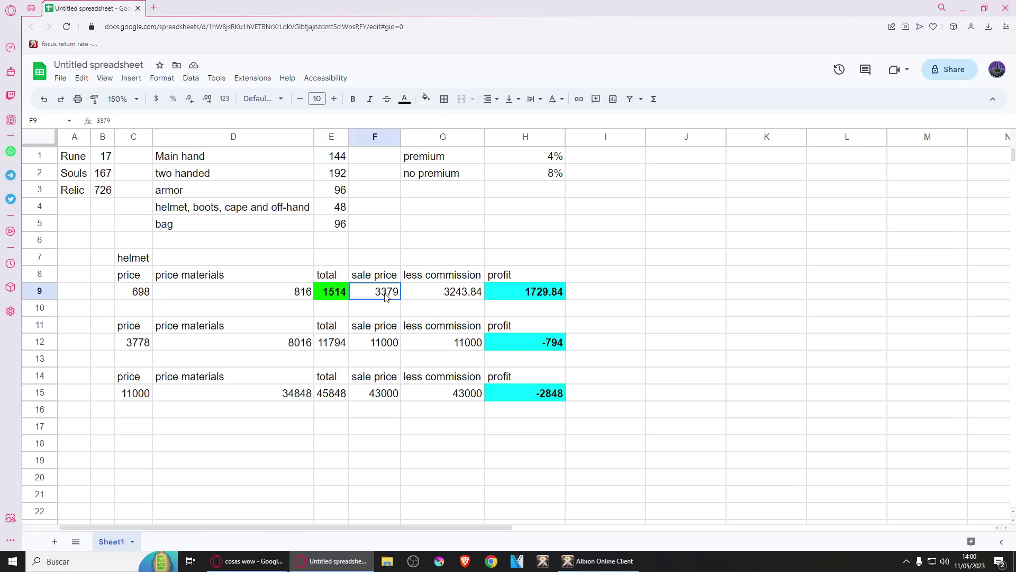
{"action": "left_click", "coordinate": [600, 560]}
{"action": "left_click", "coordinate": [317, 194]}
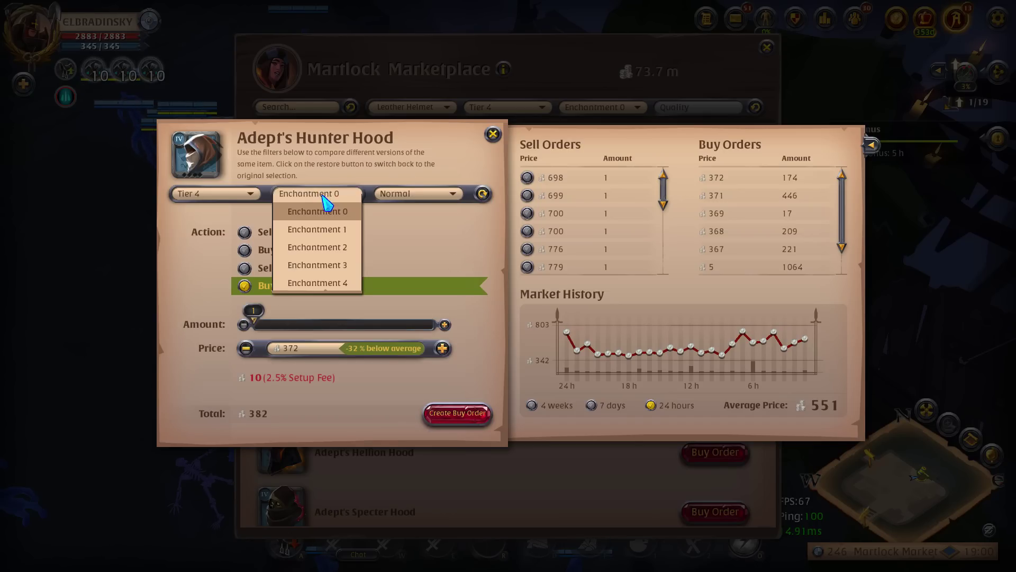
{"action": "left_click", "coordinate": [317, 230]}
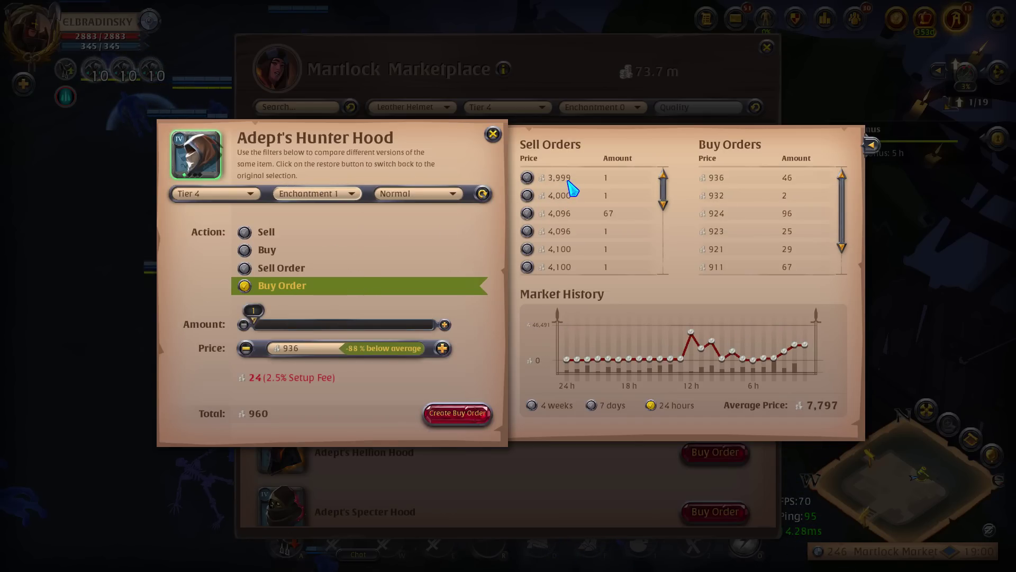
{"action": "key", "text": "alt+Tab"}
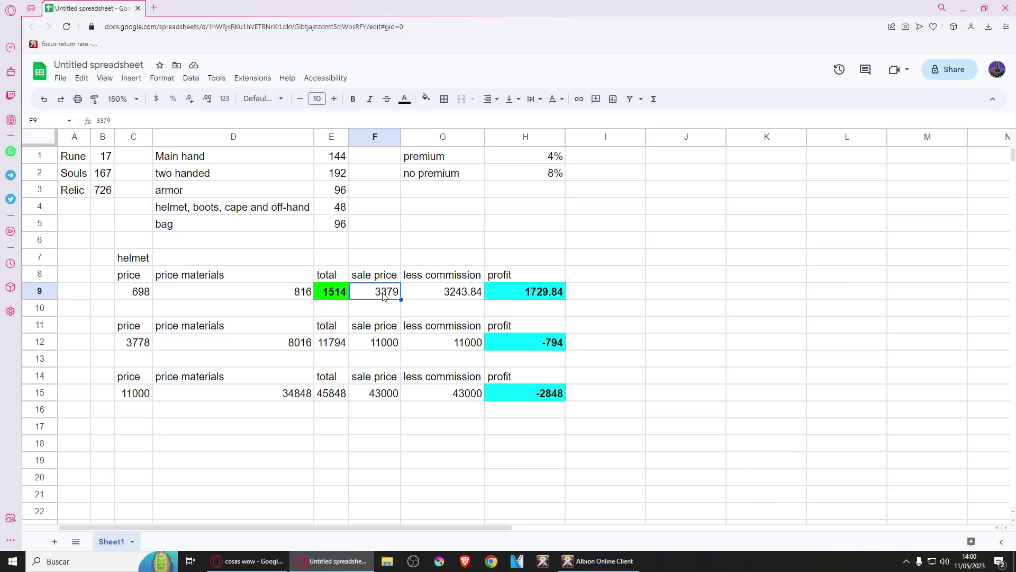
{"action": "type", "text": "3"}
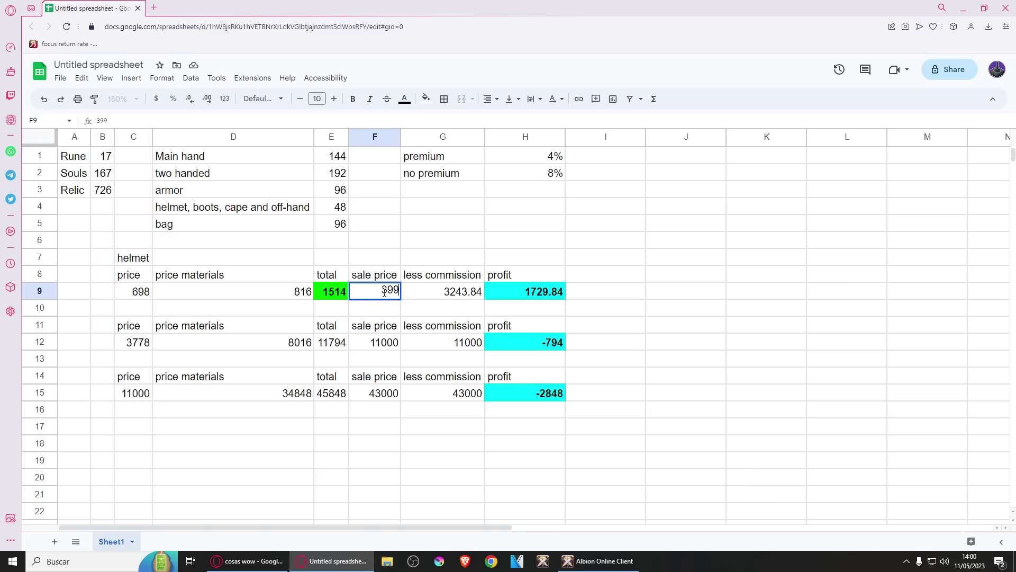
{"action": "key", "text": "Return"}
{"action": "left_click", "coordinate": [534, 295]}
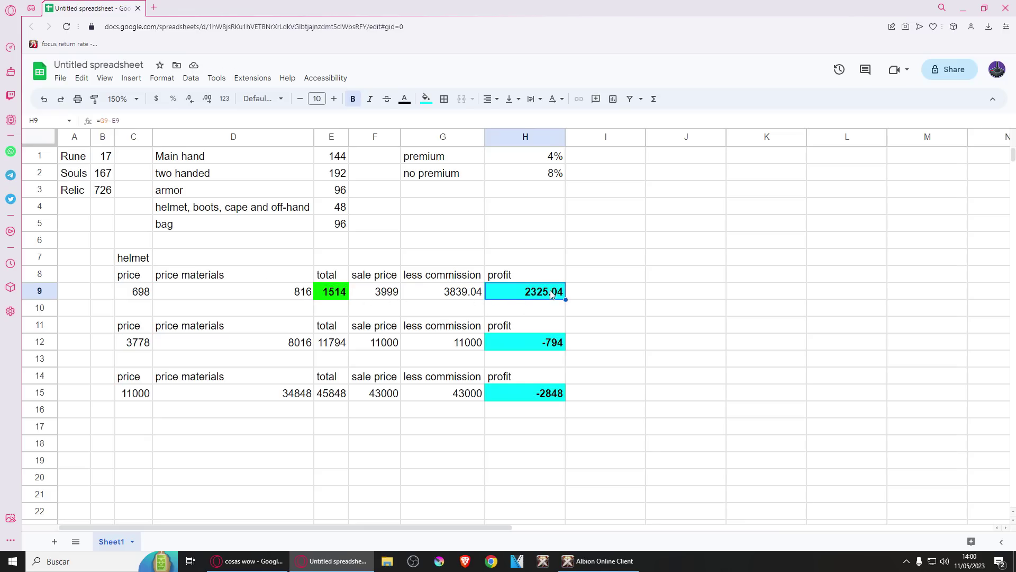
- Recheck the Enchantment 1 Hunter Hood's sell orders in Albion Online and set the price in C12 to 3999
{"action": "left_click", "coordinate": [600, 561]}
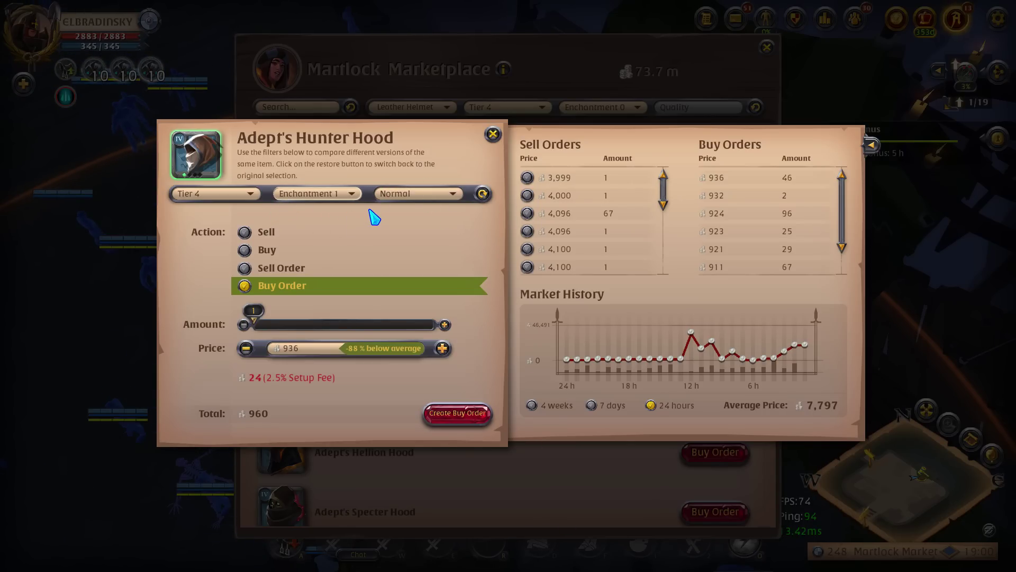
{"action": "key", "text": "alt+Tab"}
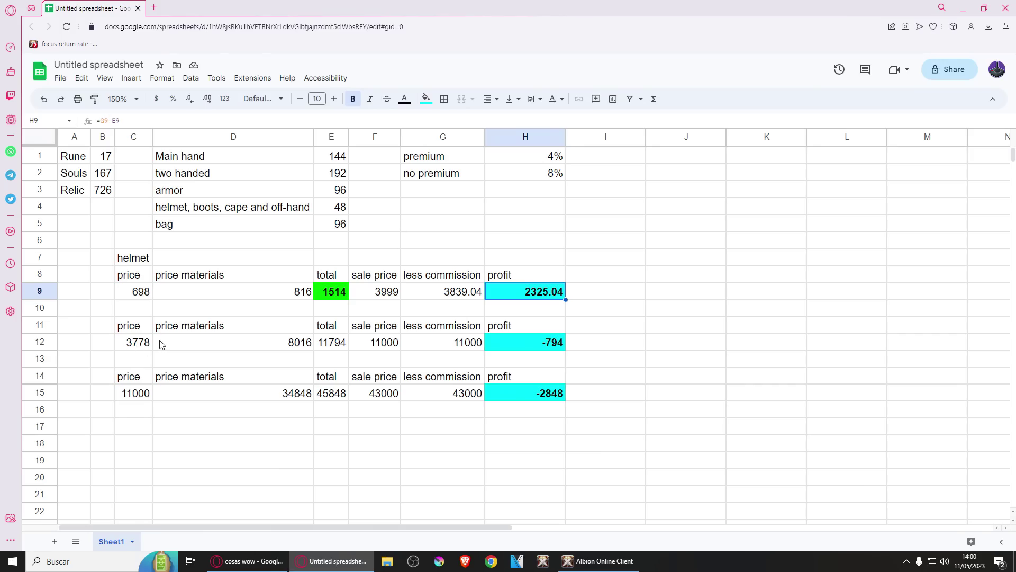
{"action": "left_click", "coordinate": [136, 345]}
{"action": "type", "text": "3999"}
{"action": "key", "text": "Return"}
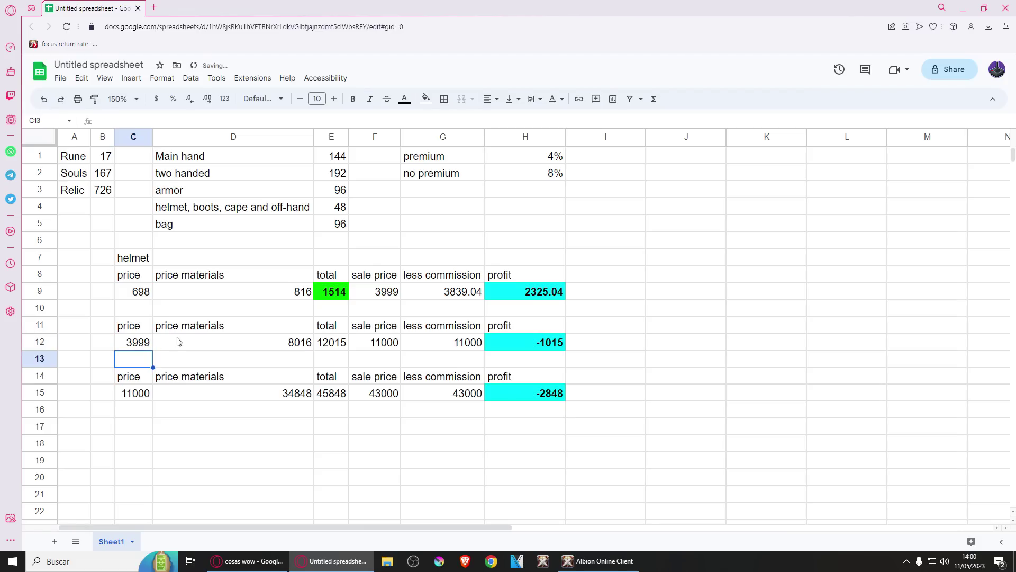
{"action": "left_click", "coordinate": [244, 343]}
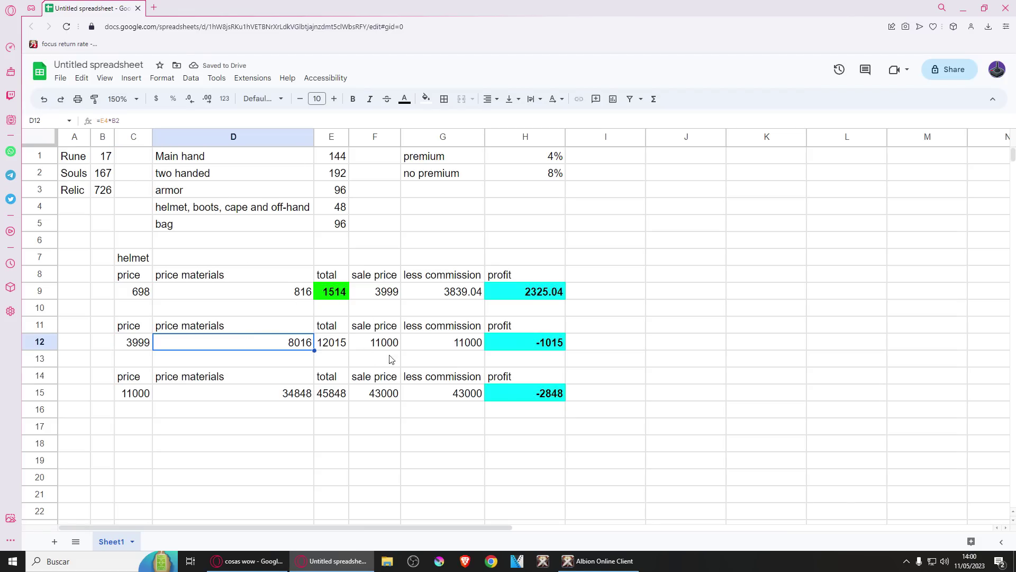
- Look up the Enchantment 2 Hunter Hood's lowest sell order in Albion Online and set the sale price in F12 to 13689
{"action": "left_click", "coordinate": [599, 561]}
{"action": "left_click", "coordinate": [328, 195]}
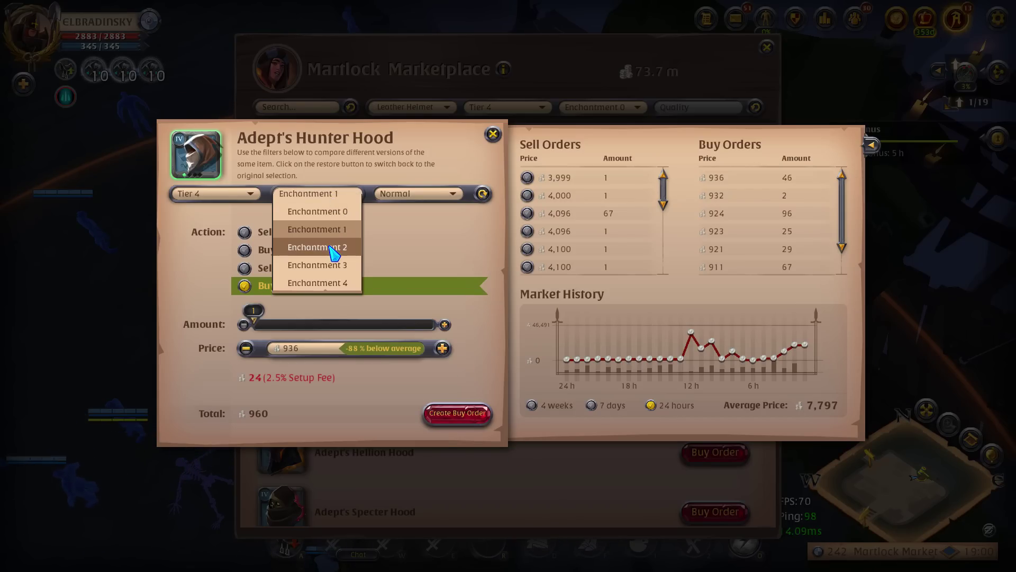
{"action": "left_click", "coordinate": [333, 247]}
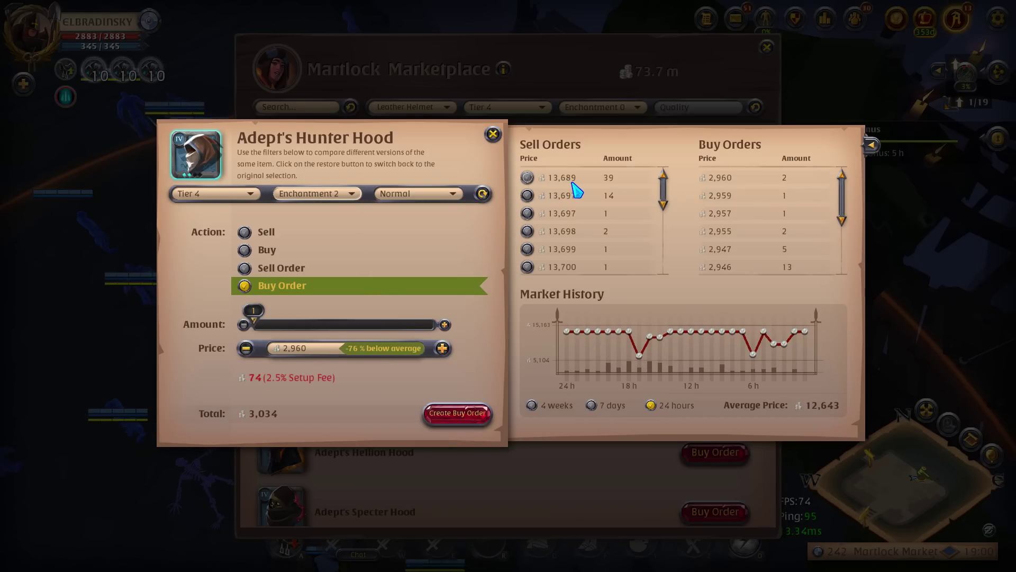
{"action": "key", "text": "alt+Tab"}
{"action": "type", "text": "13689"}
{"action": "key", "text": "Return"}
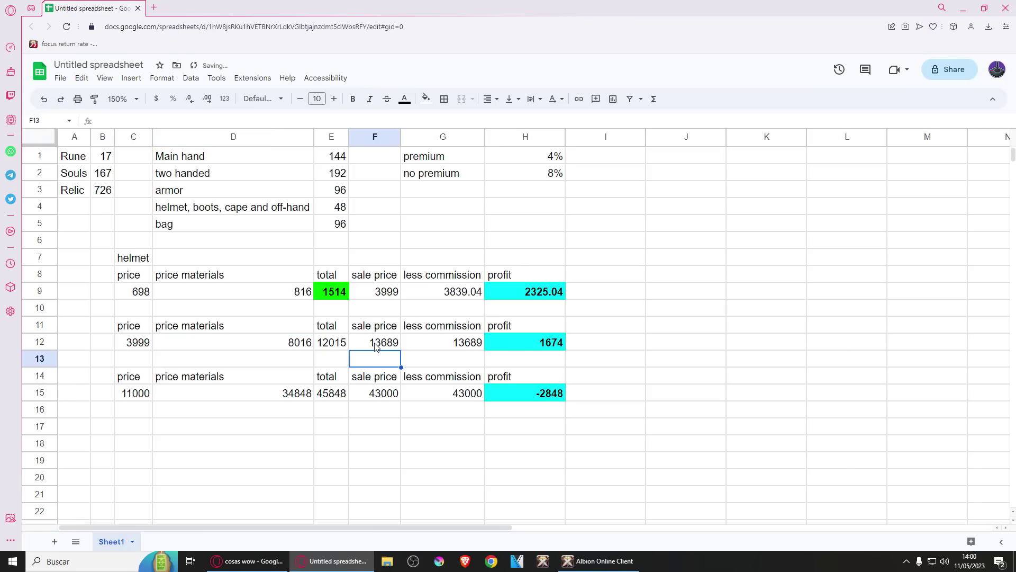
- Correct the less commission formulas in G12 and G15 to use the premium rate in H1
{"action": "left_click", "coordinate": [434, 363]}
{"action": "double_click", "coordinate": [445, 342]}
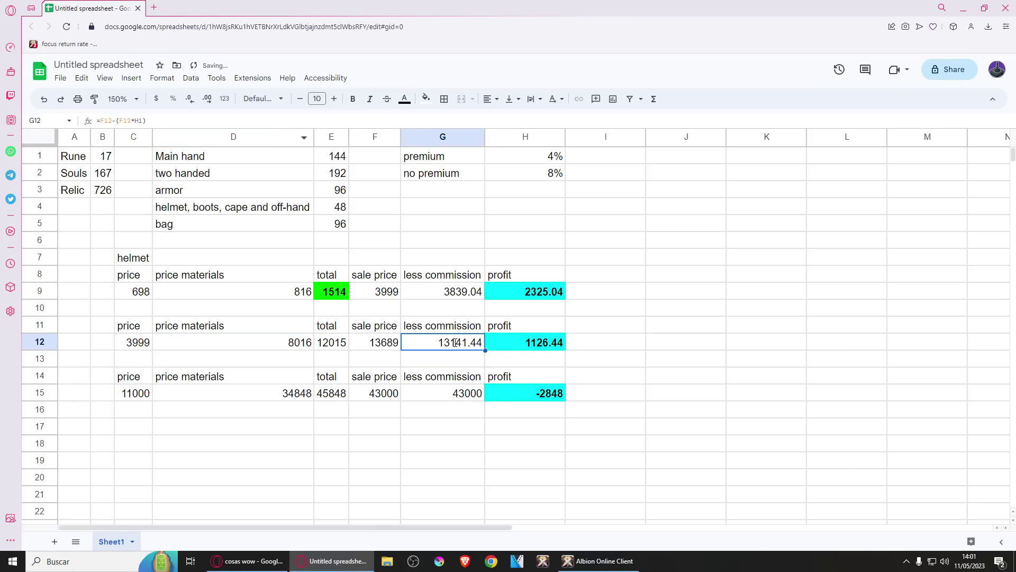
{"action": "left_click", "coordinate": [456, 395]}
{"action": "left_click", "coordinate": [141, 121]}
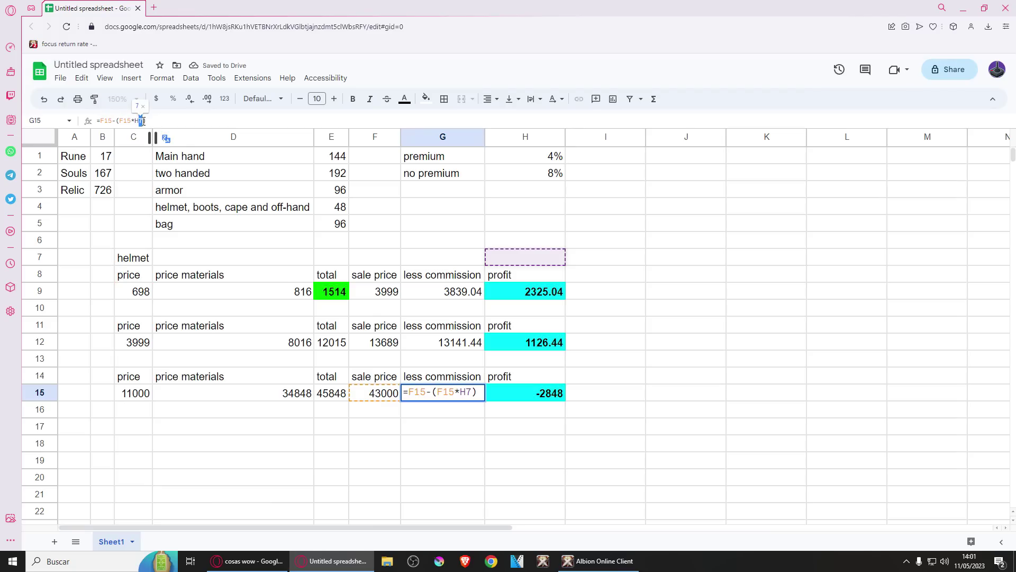
{"action": "key", "text": "BackSpace"}
{"action": "type", "text": "1"}
{"action": "key", "text": "Return"}
- Check the premium rate in H1 and the less commission and profit formulas in G12 and H12
{"action": "double_click", "coordinate": [536, 162]}
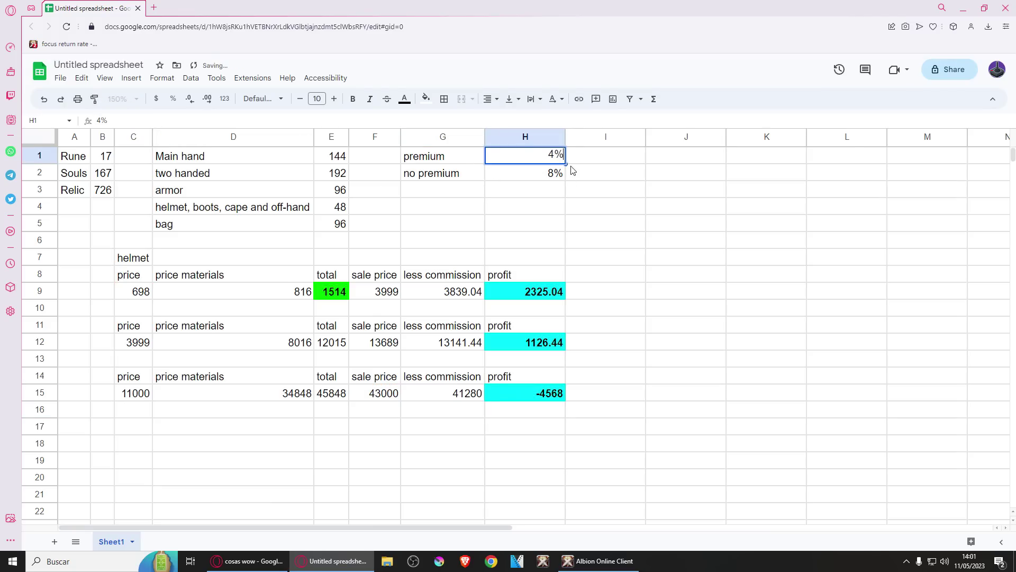
{"action": "left_click", "coordinate": [439, 345]}
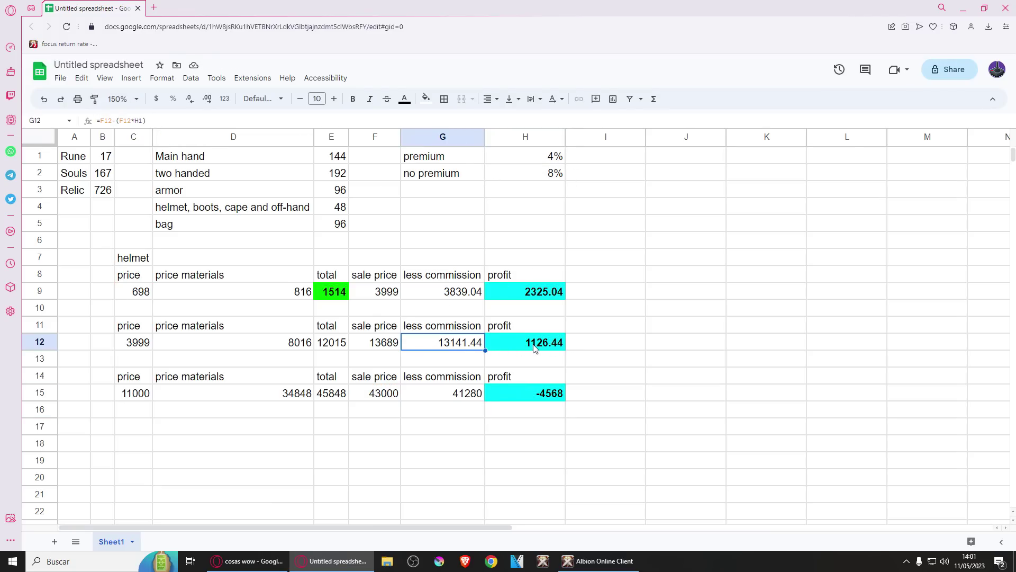
{"action": "left_click", "coordinate": [532, 346]}
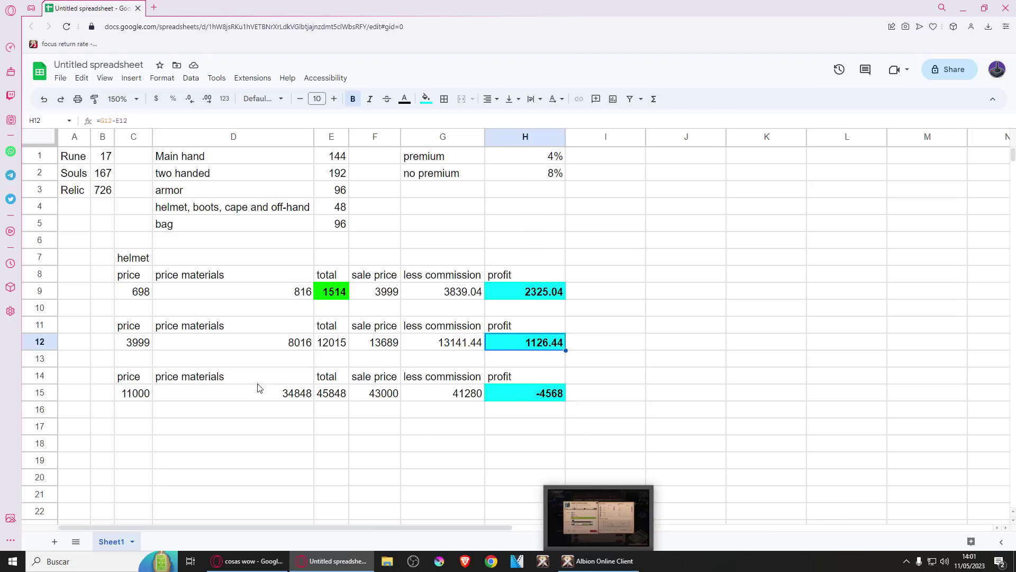
- Set the price in C15 to 13689 and check the material cost and total in row 15
{"action": "left_click", "coordinate": [362, 350]}
{"action": "left_click", "coordinate": [145, 398]}
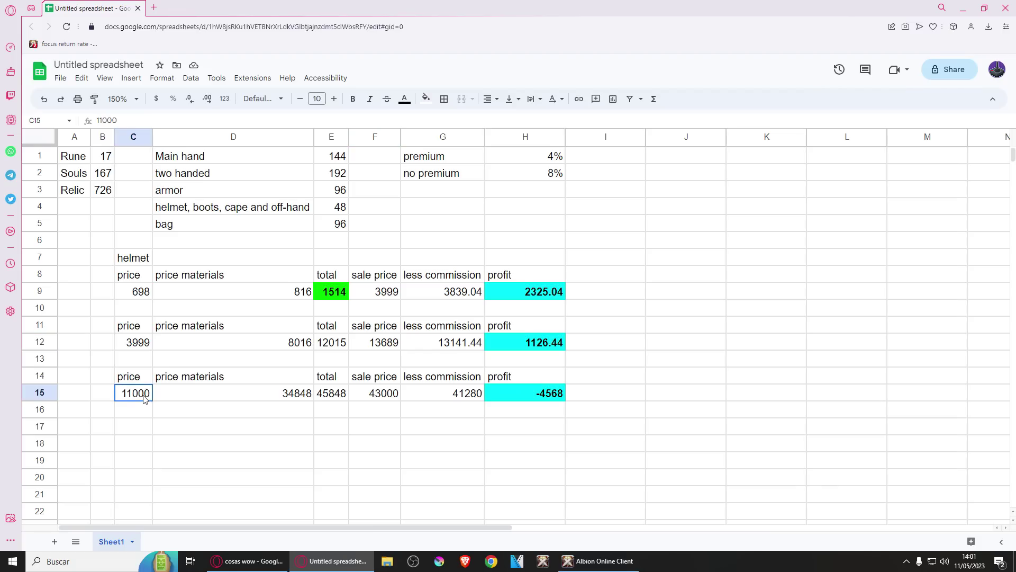
{"action": "type", "text": "1368"}
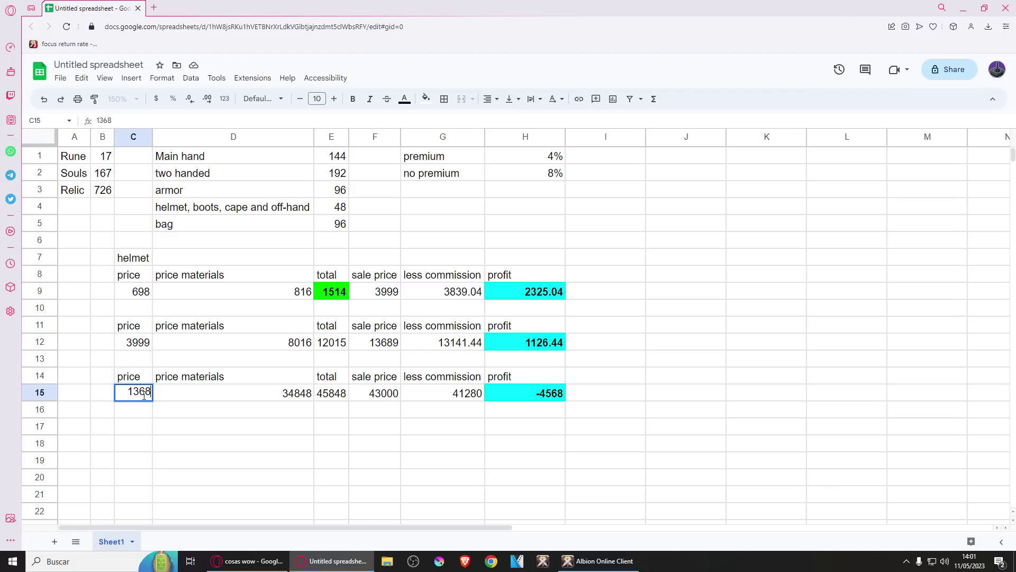
{"action": "type", "text": "9"}
{"action": "key", "text": "Return"}
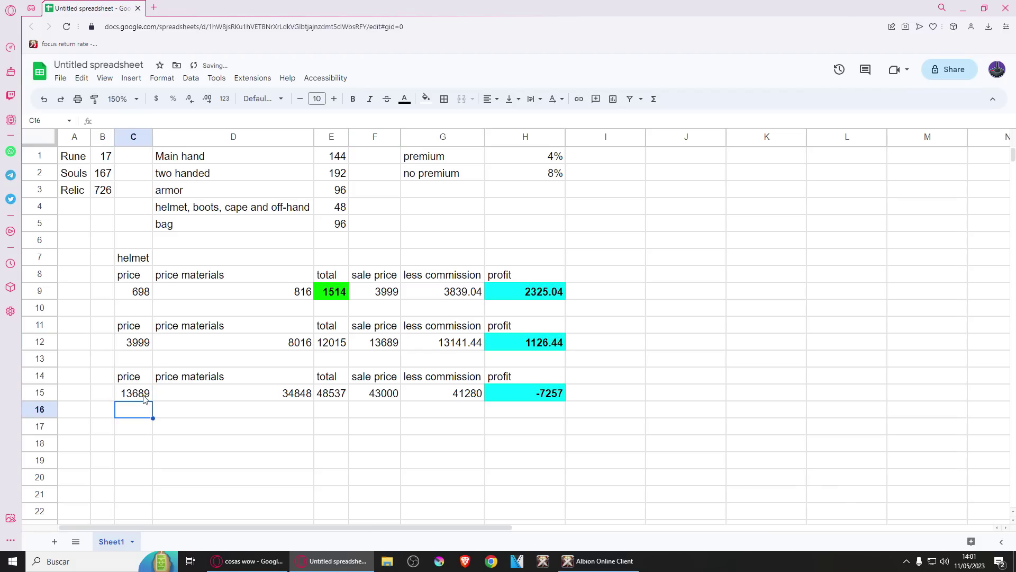
{"action": "left_click", "coordinate": [261, 398]}
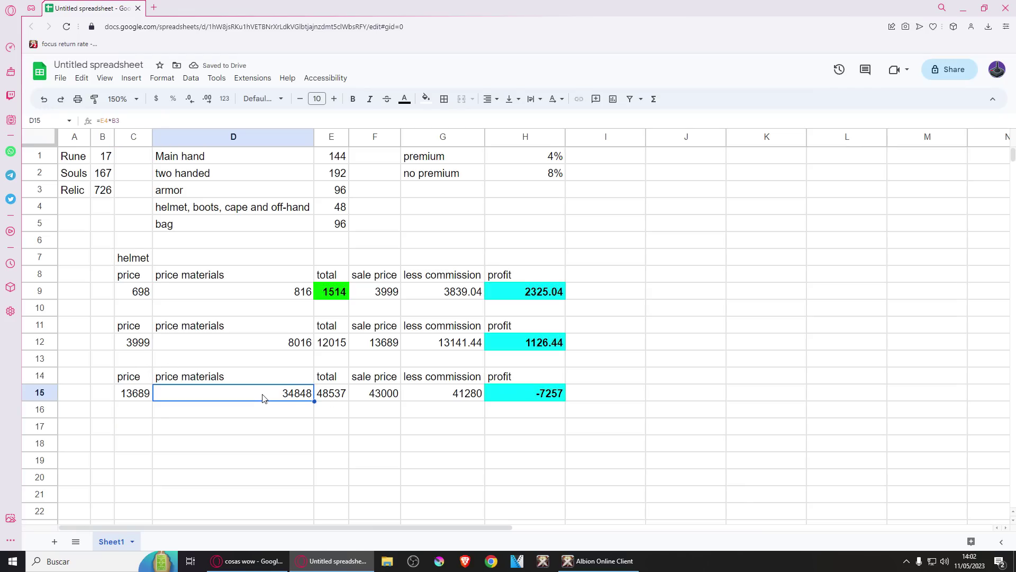
{"action": "left_click", "coordinate": [337, 400]}
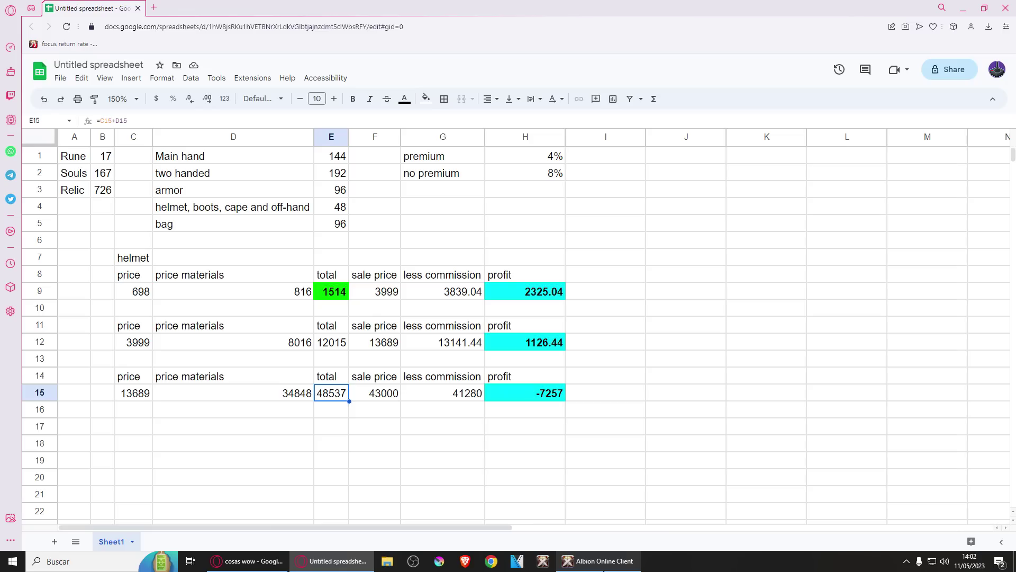
- Look up the Enchantment 3 Hunter Hood's lowest sell order in Albion Online and set the sale price in F15 to 49965
{"action": "left_click", "coordinate": [600, 516]}
{"action": "left_click", "coordinate": [323, 195]}
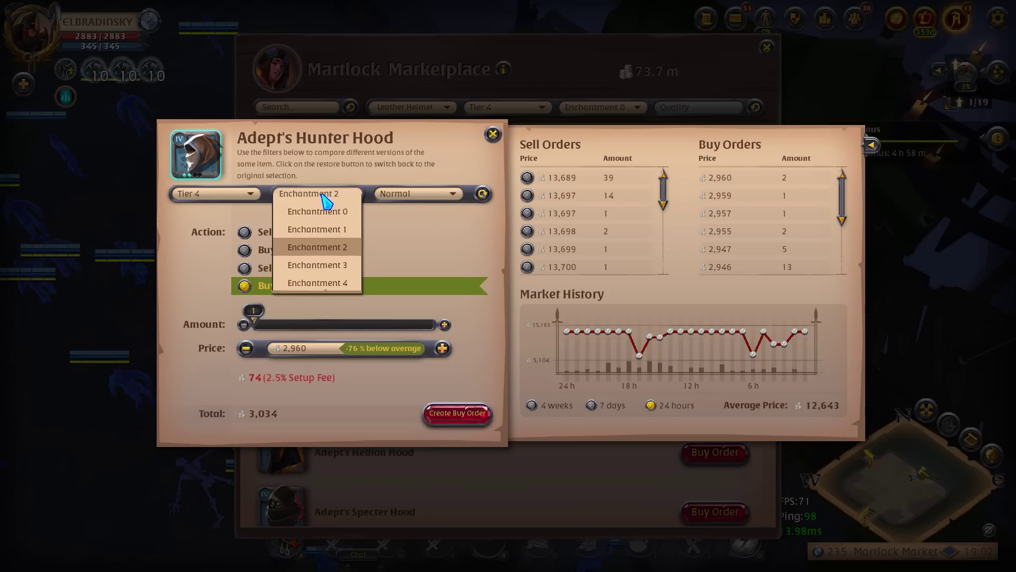
{"action": "left_click", "coordinate": [323, 265]}
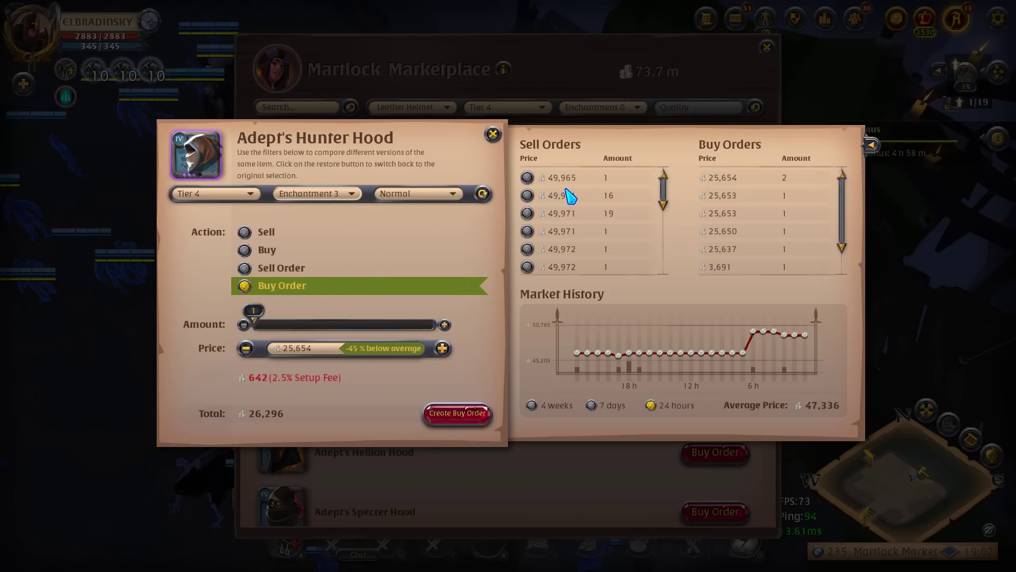
{"action": "key", "text": "alt+Tab"}
{"action": "left_click", "coordinate": [379, 399]}
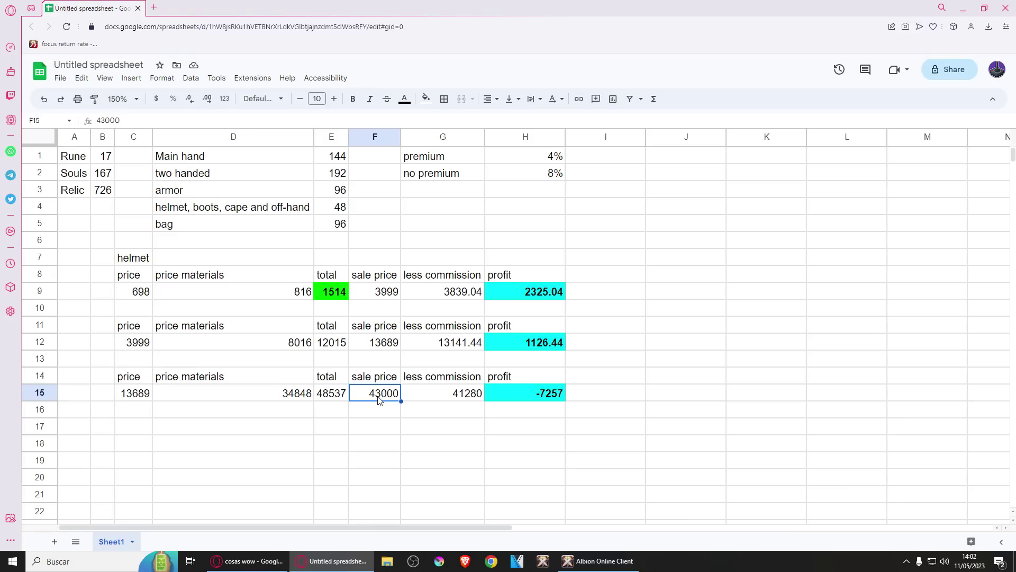
{"action": "type", "text": "49965"}
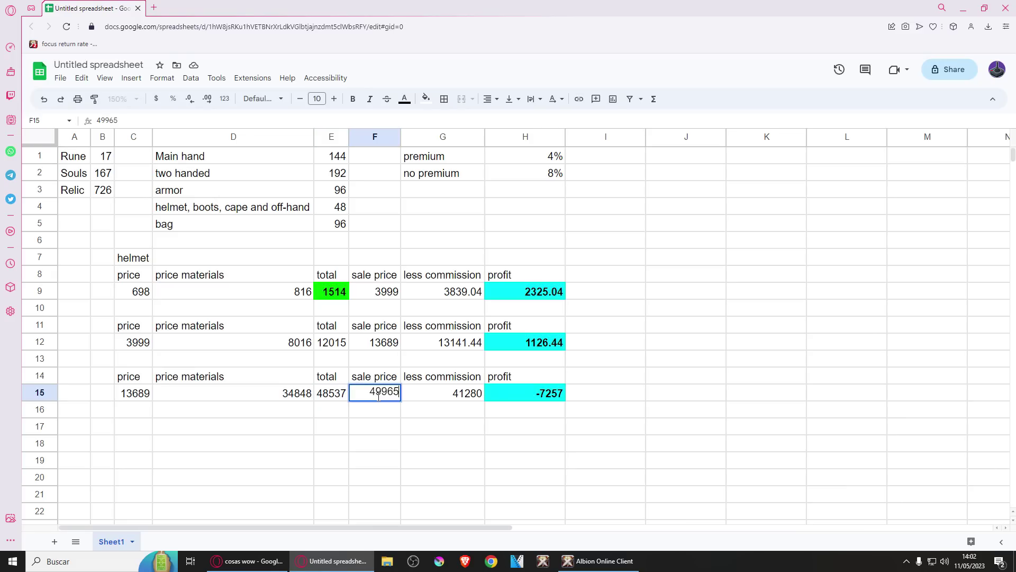
{"action": "key", "text": "Return"}
- Review the helmet's profits for all three enchantment levels in H9, H12 and H15
{"action": "left_click", "coordinate": [545, 397]}
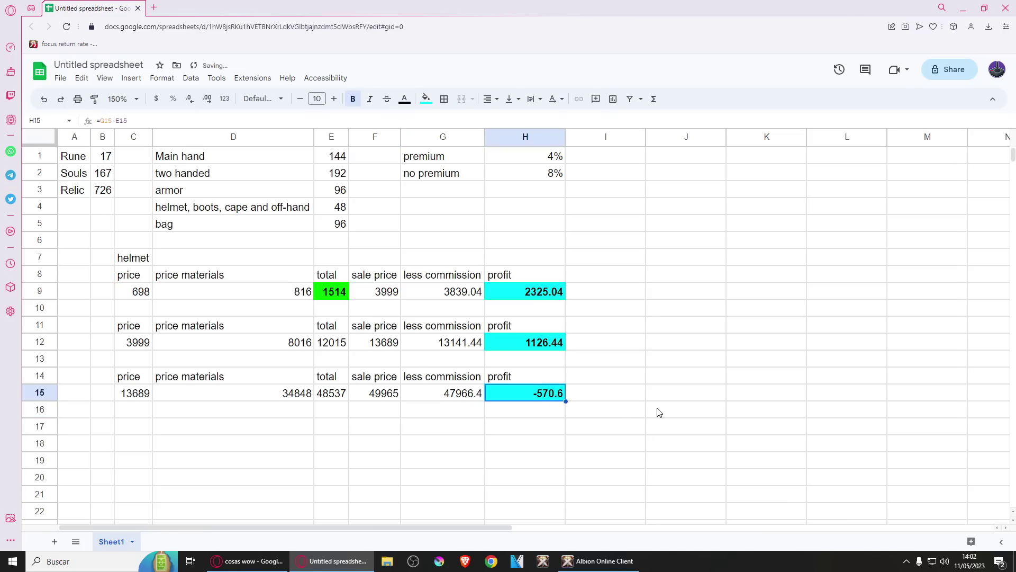
{"action": "left_click_drag", "start_coordinate": [597, 297], "coordinate": [525, 398]}
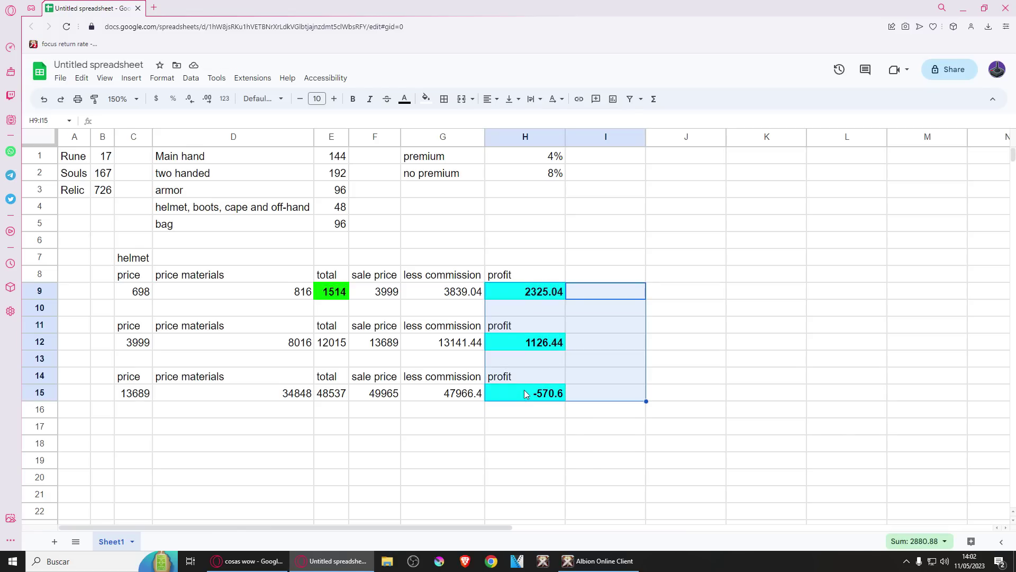
{"action": "left_click", "coordinate": [592, 317]}
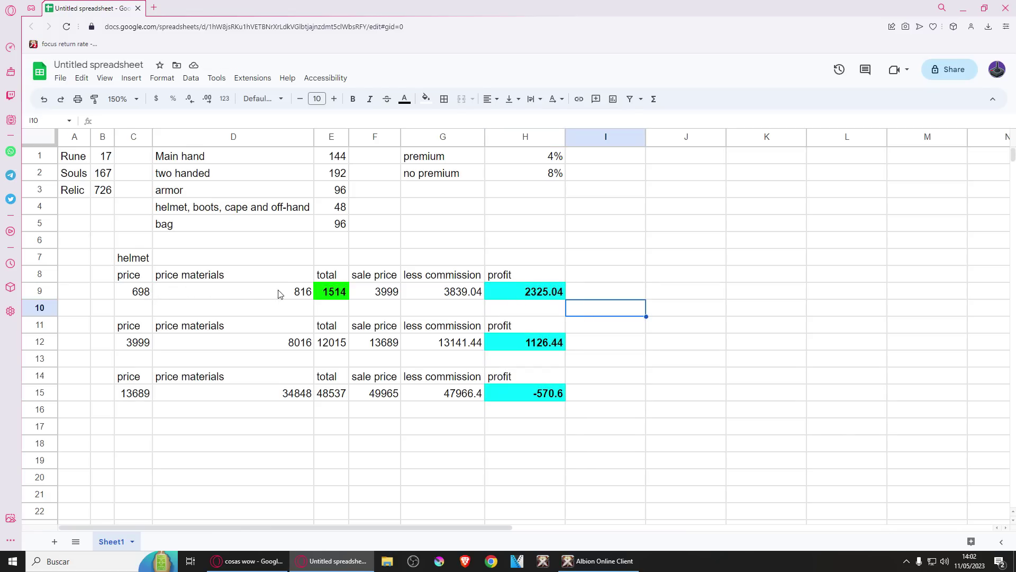
- Recheck the Adept's Hunter Hood's lower-enchantment sell orders in Albion Online and the helmet material quantity in E4 of the spreadsheet
{"action": "left_click", "coordinate": [598, 561]}
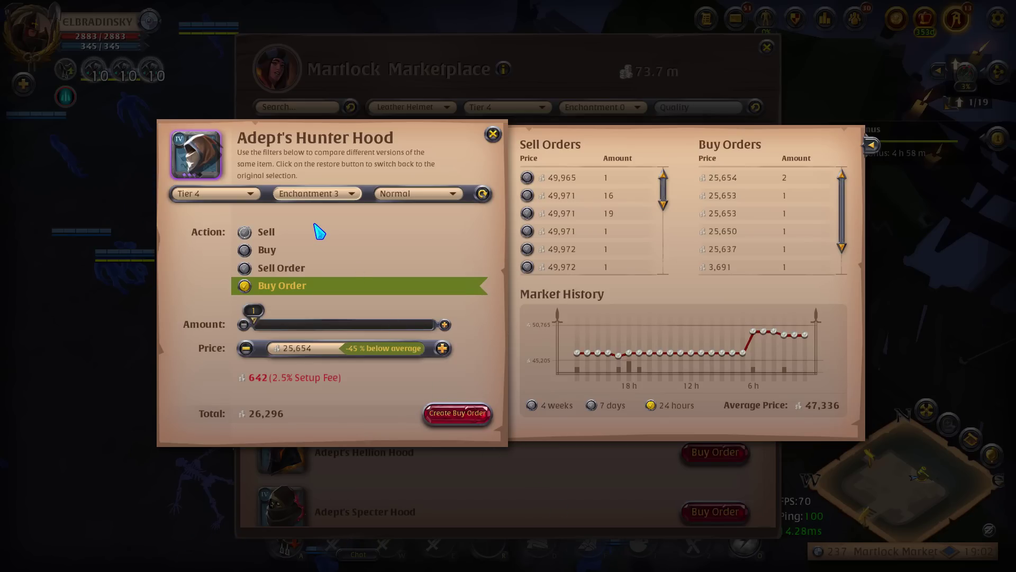
{"action": "left_click", "coordinate": [326, 200]}
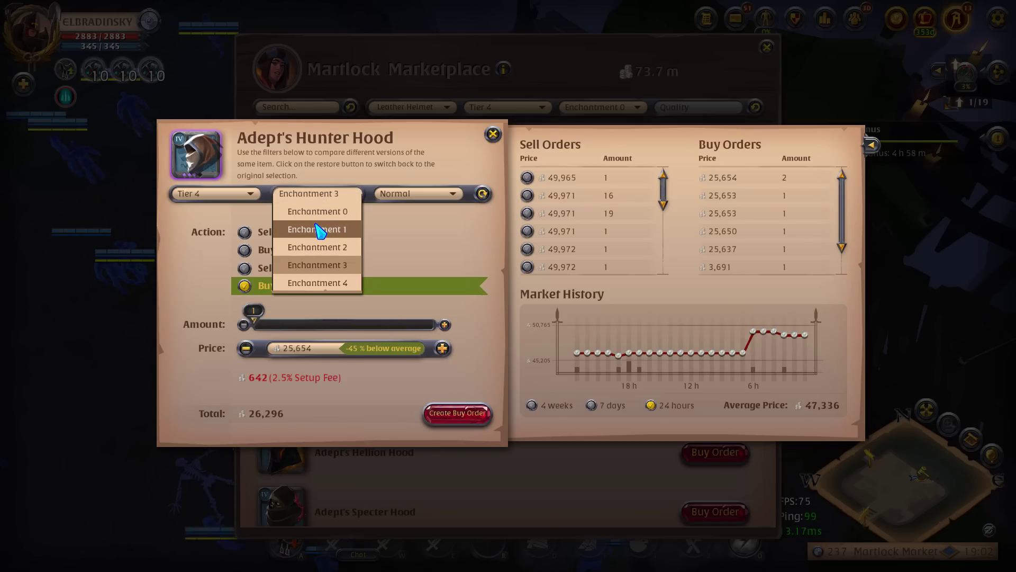
{"action": "left_click", "coordinate": [322, 213]}
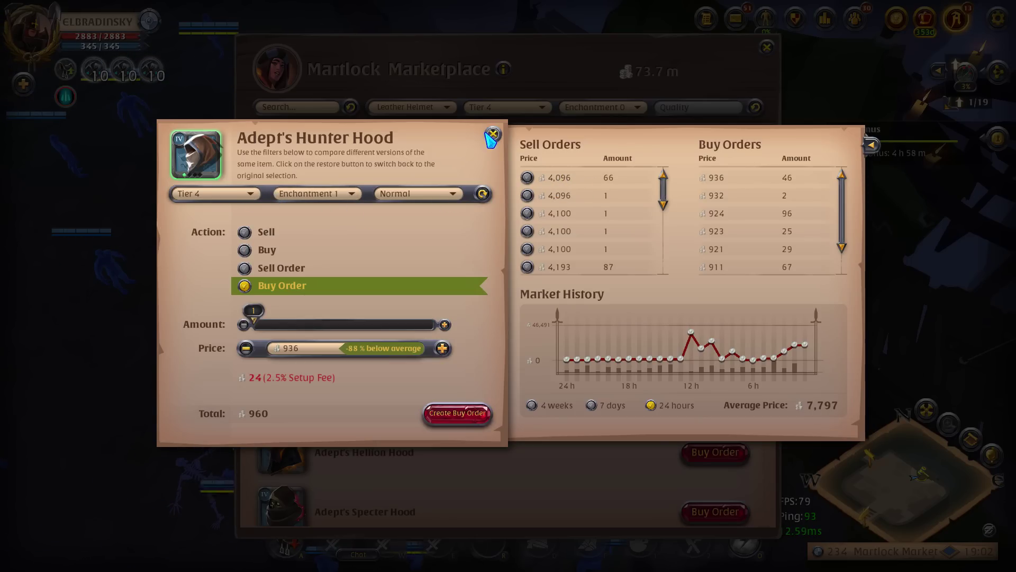
{"action": "key", "text": "alt+Tab"}
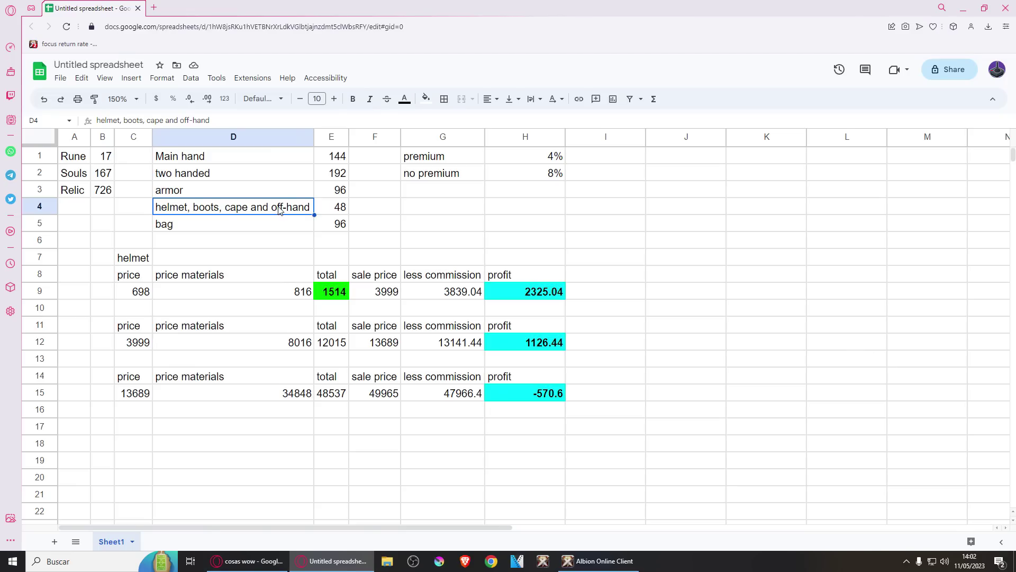
{"action": "left_click", "coordinate": [335, 209]}
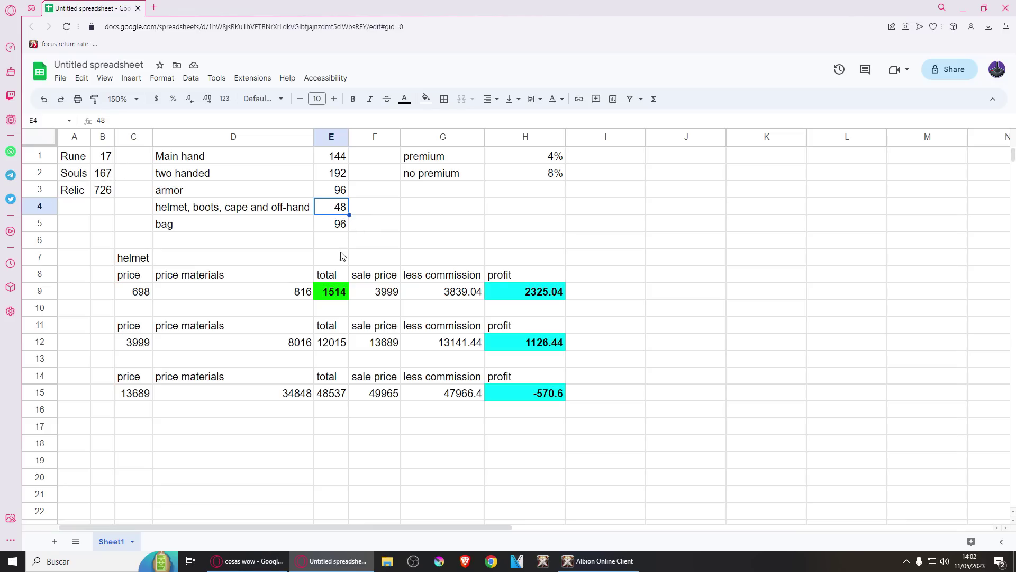
- Switch to Albion Online and filter the Martlock Marketplace buy order list to the Off-Hand category
{"action": "left_click", "coordinate": [598, 561]}
{"action": "left_click", "coordinate": [413, 107]}
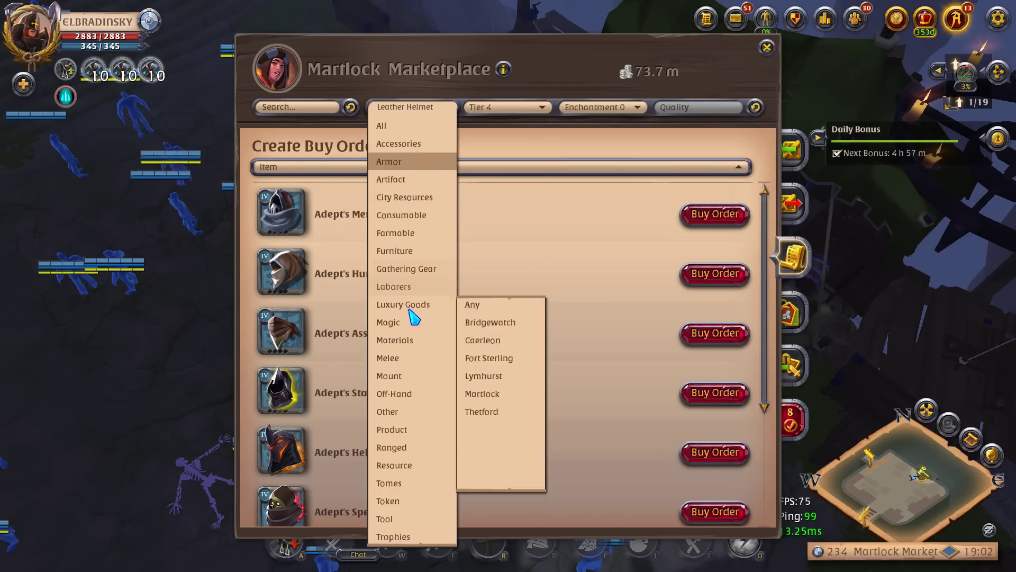
{"action": "left_click", "coordinate": [398, 394]}
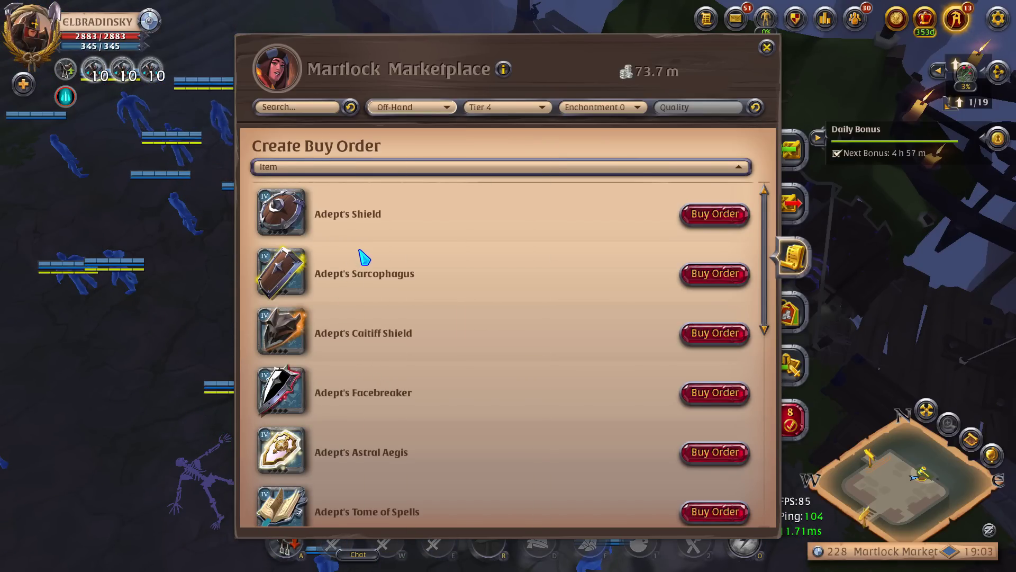
- Examine the helmet profit table and the material quantities per item type in the Google Sheets spreadsheet
{"action": "key", "text": "alt+Tab"}
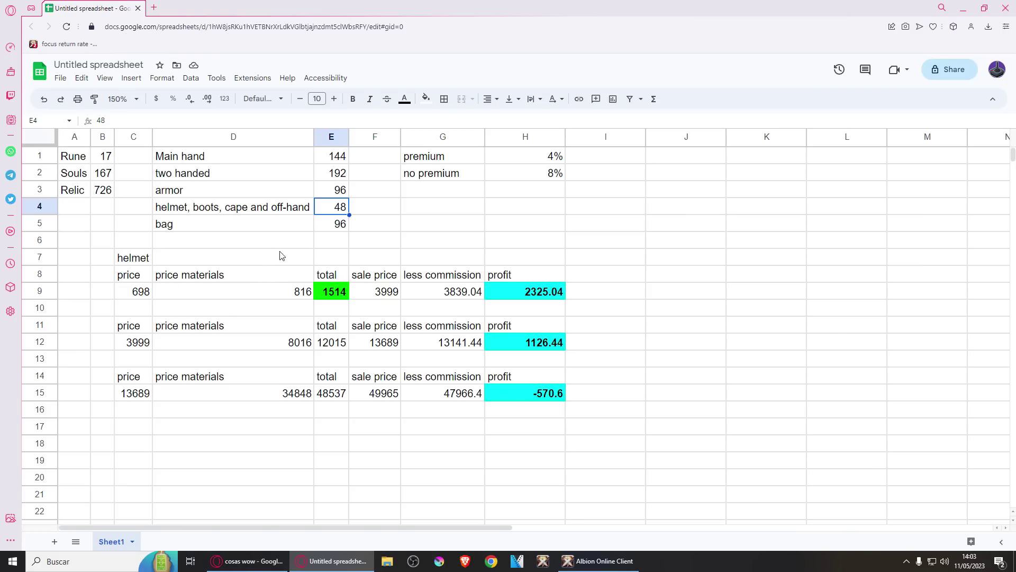
{"action": "left_click_drag", "start_coordinate": [133, 260], "coordinate": [529, 394]}
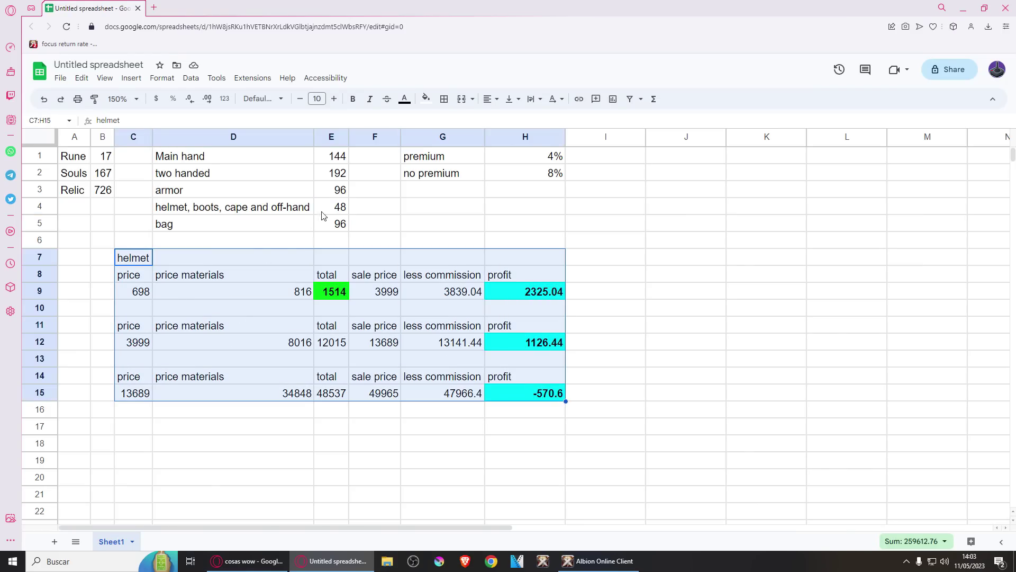
{"action": "left_click", "coordinate": [166, 207]}
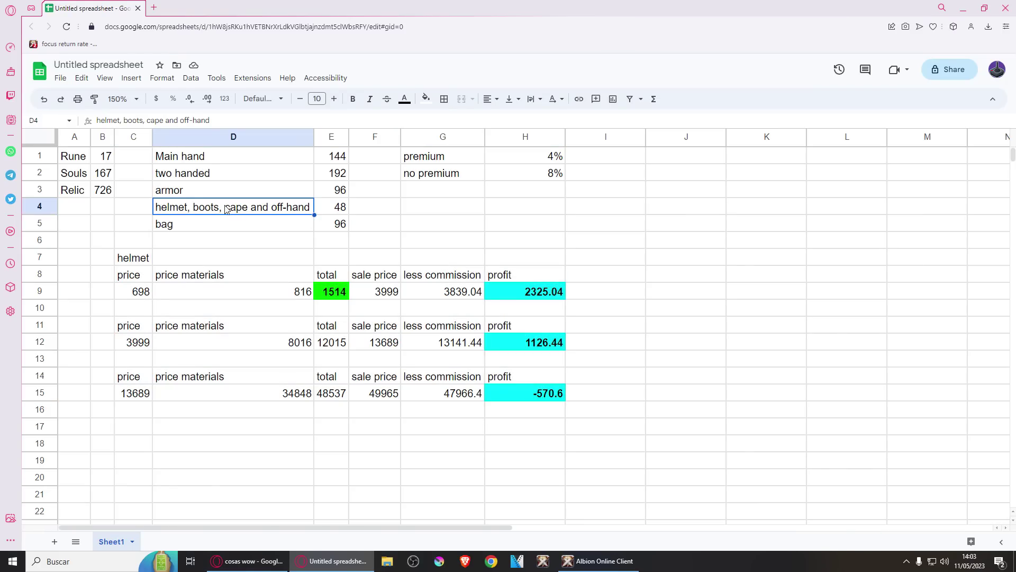
{"action": "left_click_drag", "start_coordinate": [138, 261], "coordinate": [529, 397]}
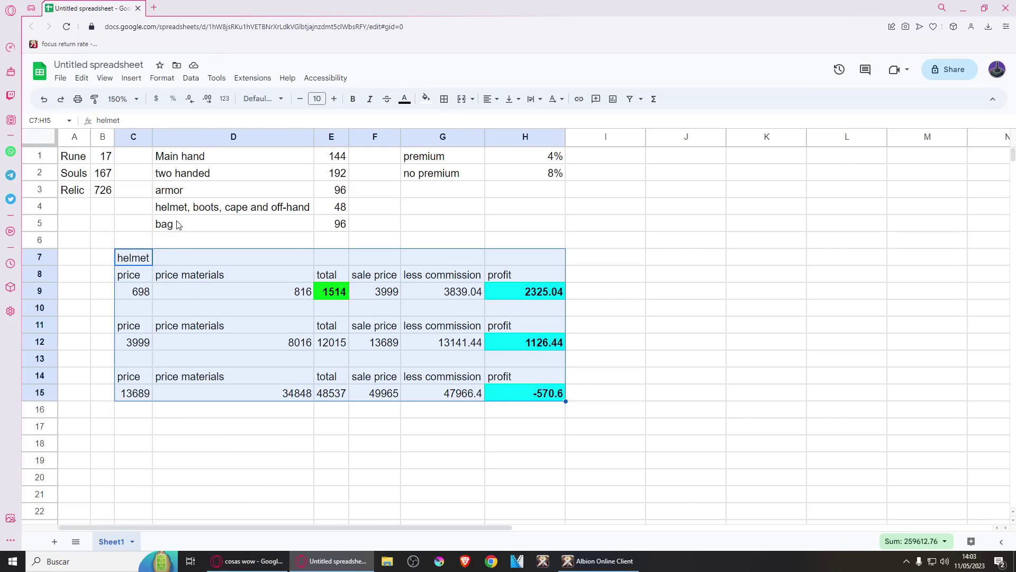
{"action": "left_click", "coordinate": [334, 228]}
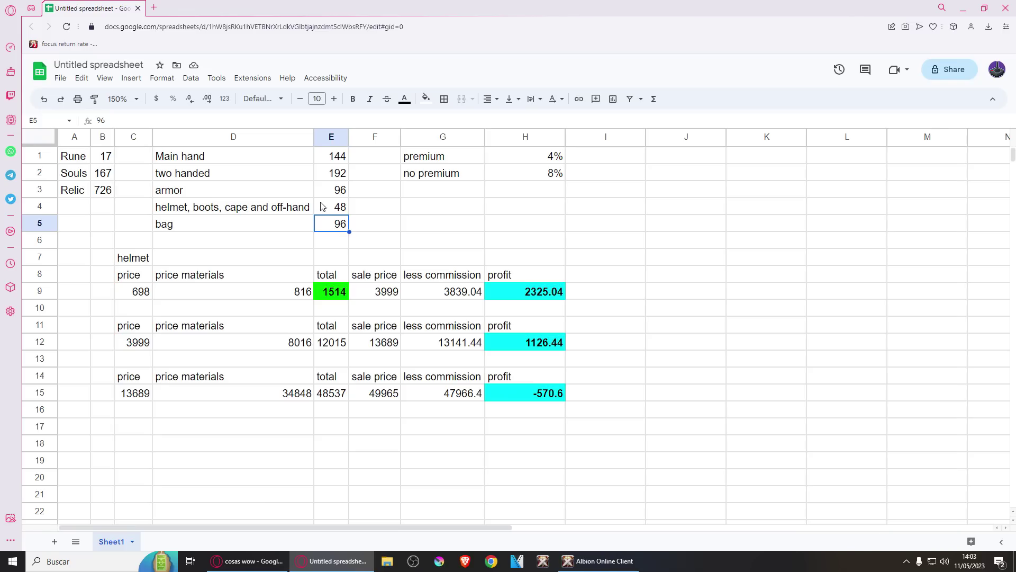
{"action": "left_click", "coordinate": [327, 193]}
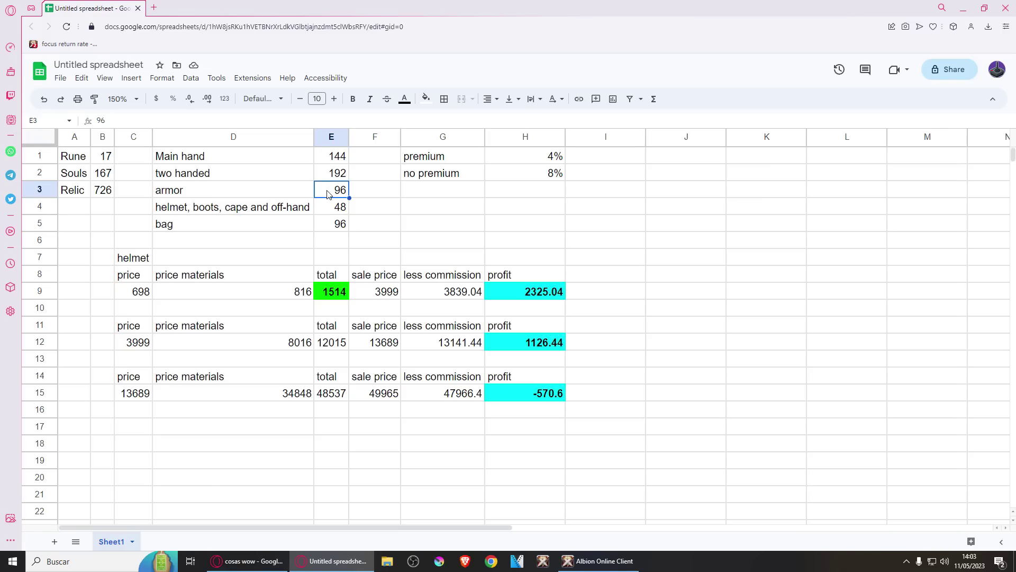
{"action": "left_click", "coordinate": [188, 161]}
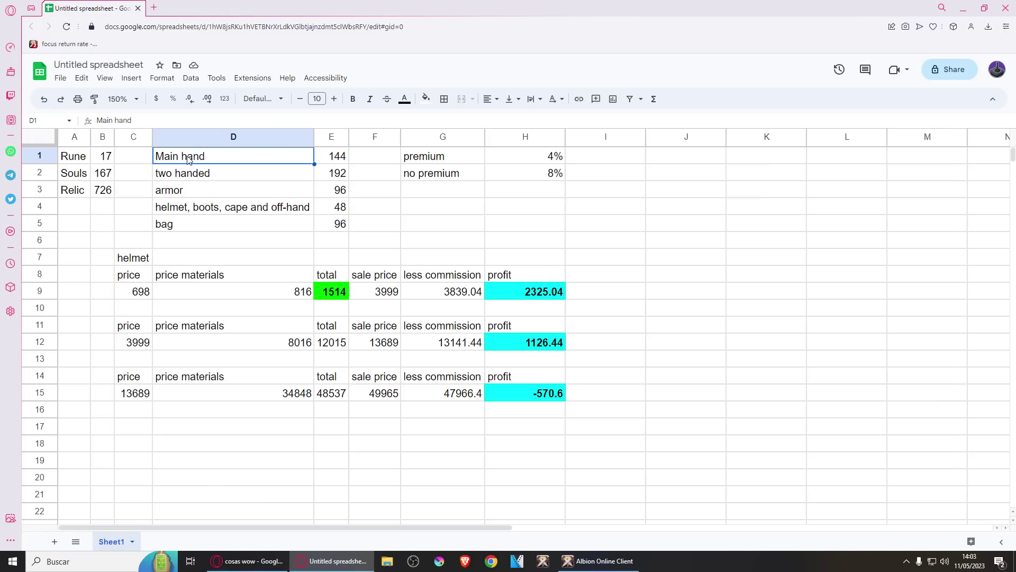
{"action": "left_click", "coordinate": [192, 173]}
{"action": "left_click_drag", "start_coordinate": [329, 161], "coordinate": [332, 174]}
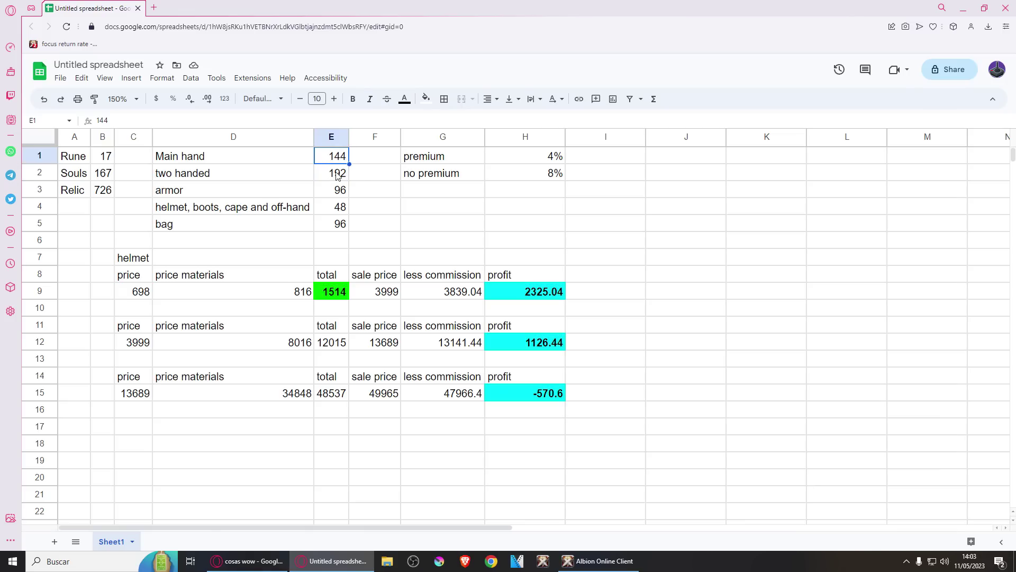
{"action": "left_click", "coordinate": [365, 180]}
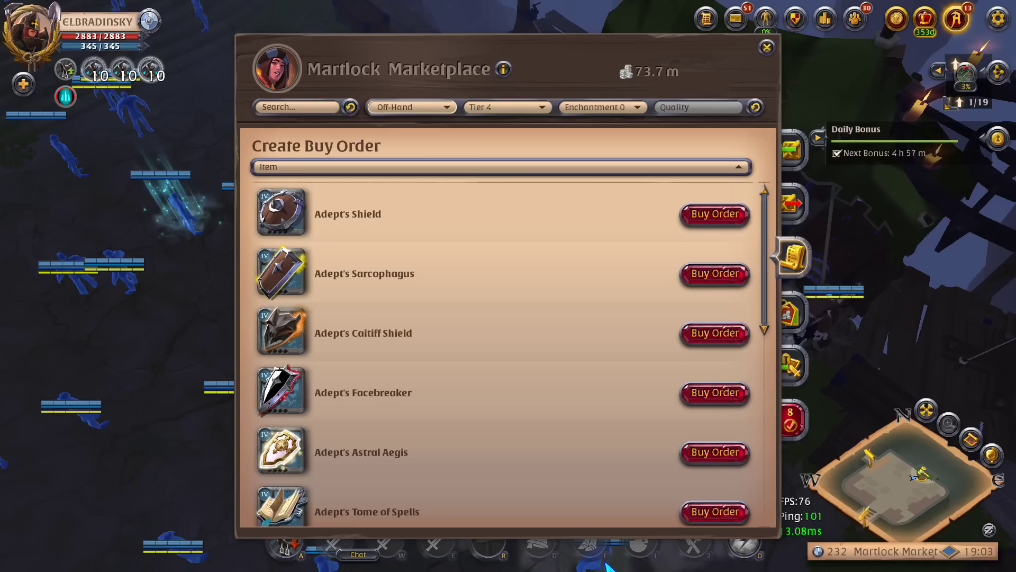
- Browse the Tier 4 off-hand items in Albion Online's Martlock Marketplace
{"action": "left_click", "coordinate": [607, 562]}
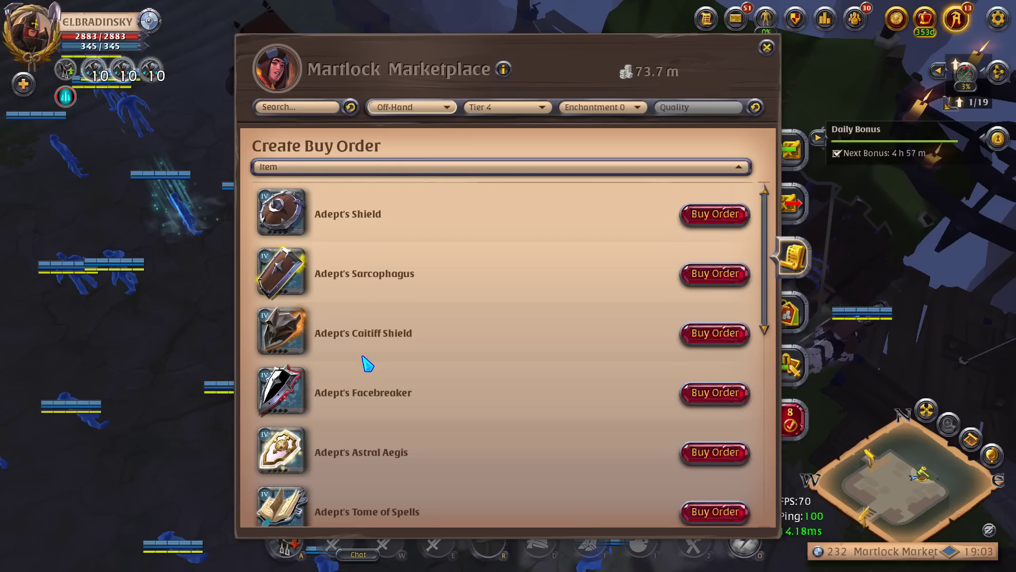
{"action": "scroll", "coordinate": [322, 344], "scroll_direction": "down", "scroll_amount": 7}
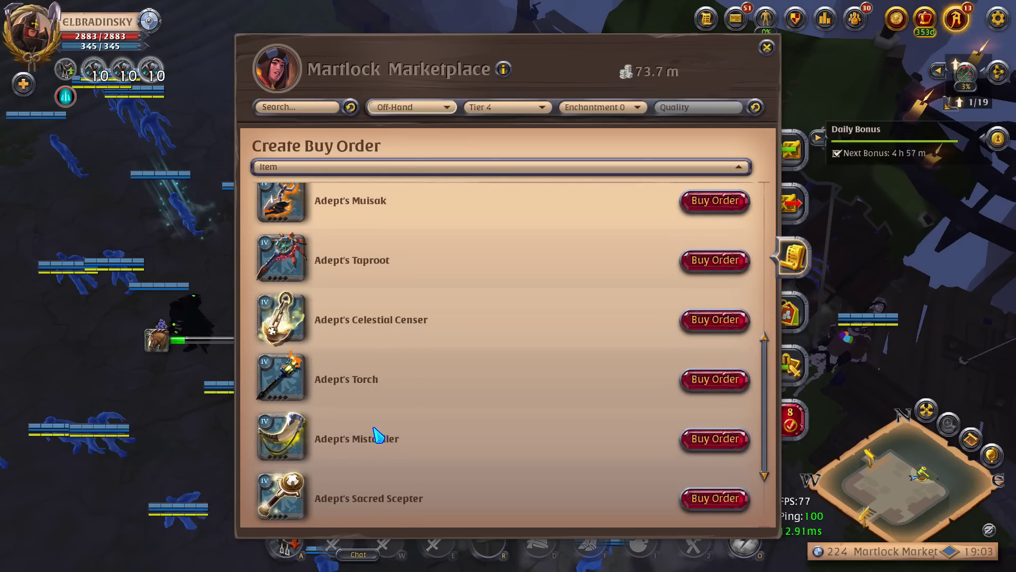
{"action": "scroll", "coordinate": [382, 437], "scroll_direction": "down", "scroll_amount": 2}
{"action": "scroll", "coordinate": [384, 444], "scroll_direction": "up", "scroll_amount": 8}
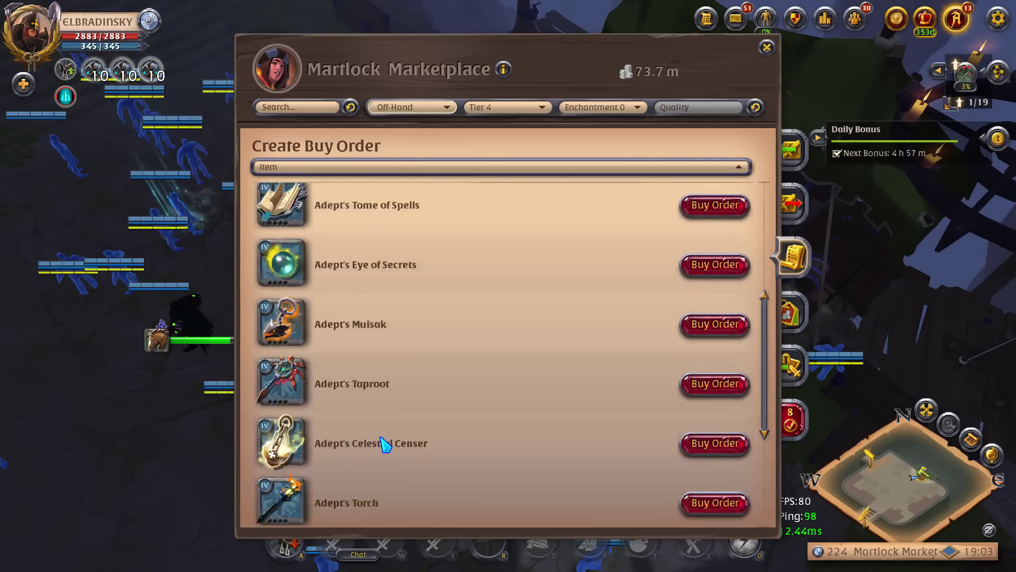
{"action": "scroll", "coordinate": [385, 443], "scroll_direction": "down", "scroll_amount": 8}
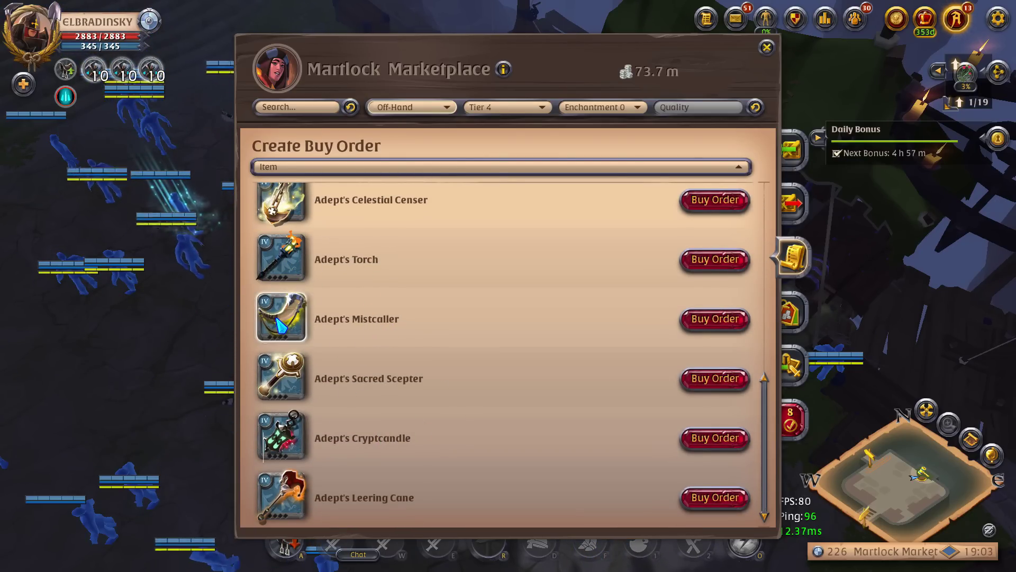
- Look up the Adept's Mistcaller's Enchantment 0 sell price in Albion Online and enter 6446 as the price in C9 of the spreadsheet
{"action": "left_click", "coordinate": [713, 319]}
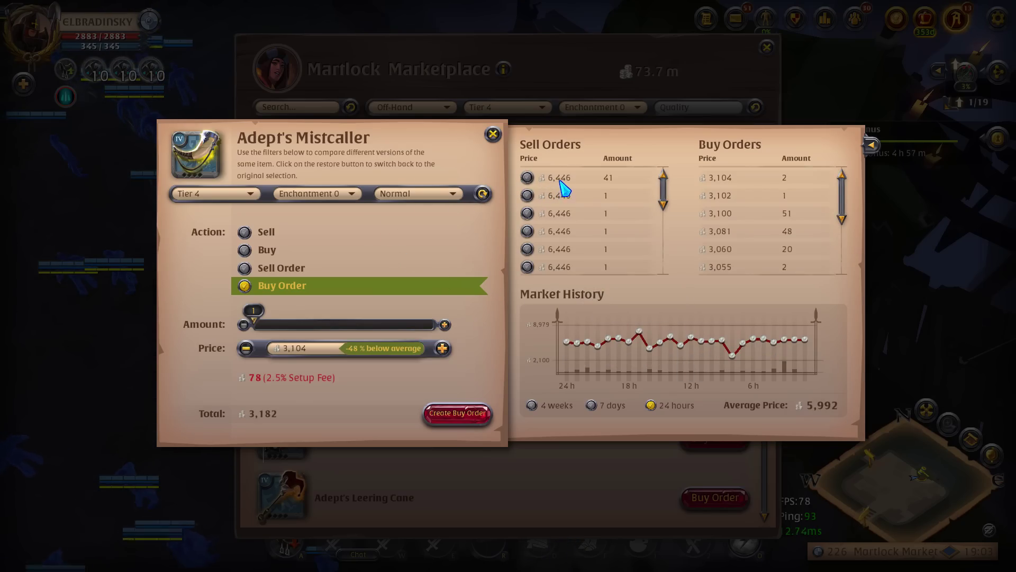
{"action": "key", "text": "alt+Tab"}
{"action": "left_click", "coordinate": [143, 294]}
{"action": "type", "text": "6446"}
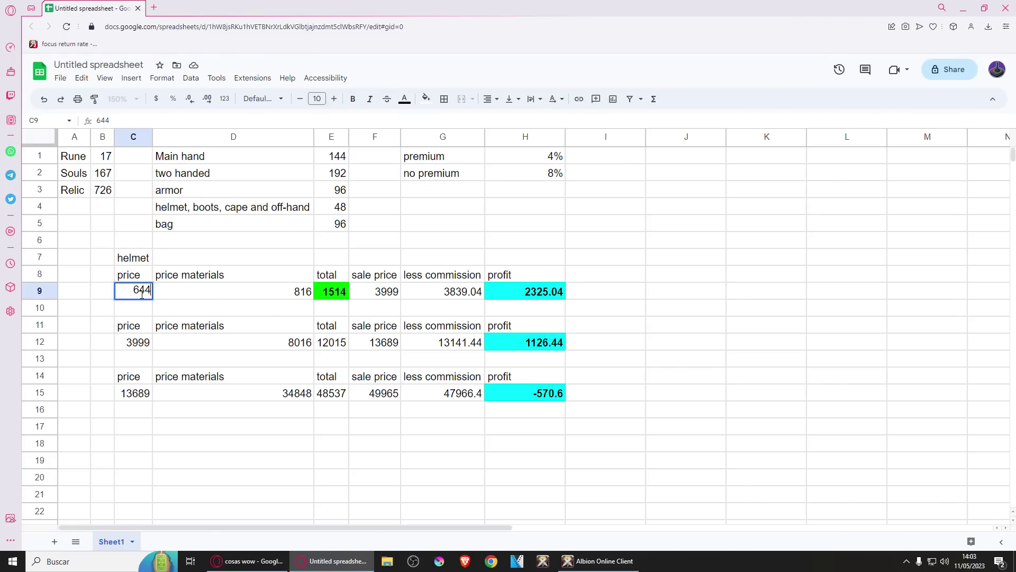
{"action": "key", "text": "Return"}
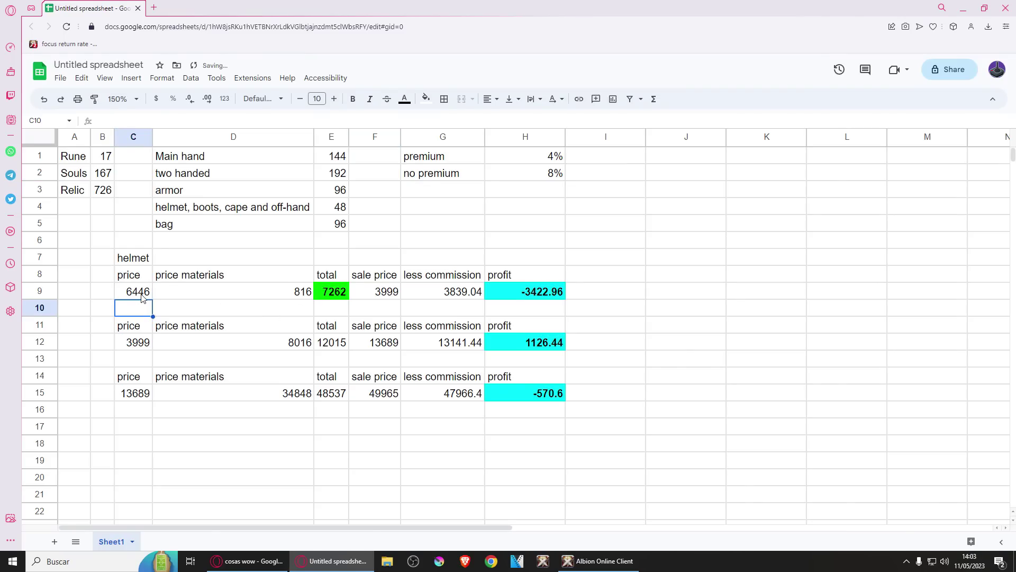
- Look up the Mistcaller's Enchantment 1 sell orders in Albion Online, set sale price F9 of the spreadsheet to 8476 and check the profit
{"action": "left_click", "coordinate": [602, 562]}
{"action": "left_click", "coordinate": [345, 202]}
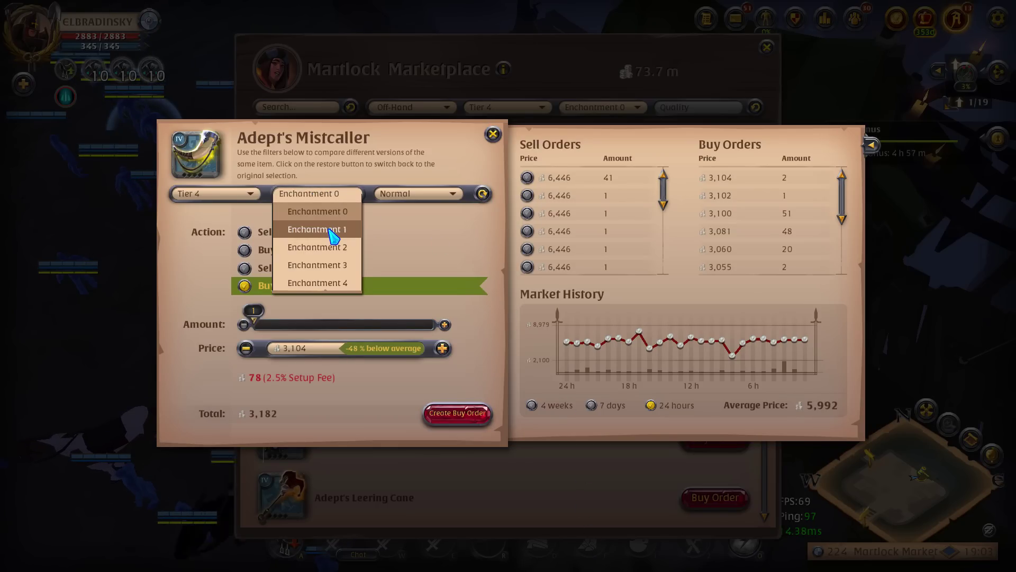
{"action": "left_click", "coordinate": [331, 229]}
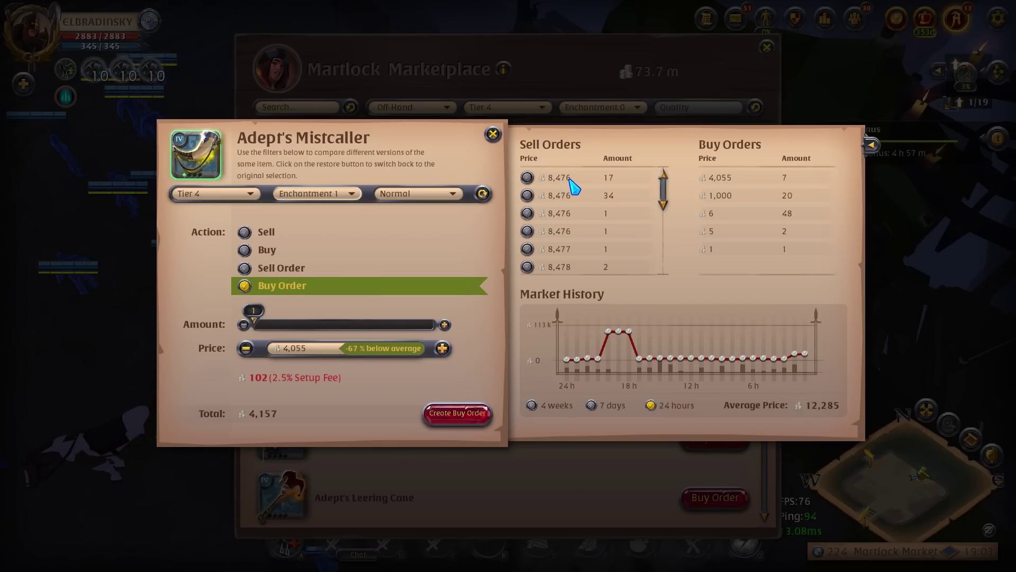
{"action": "key", "text": "alt+Tab"}
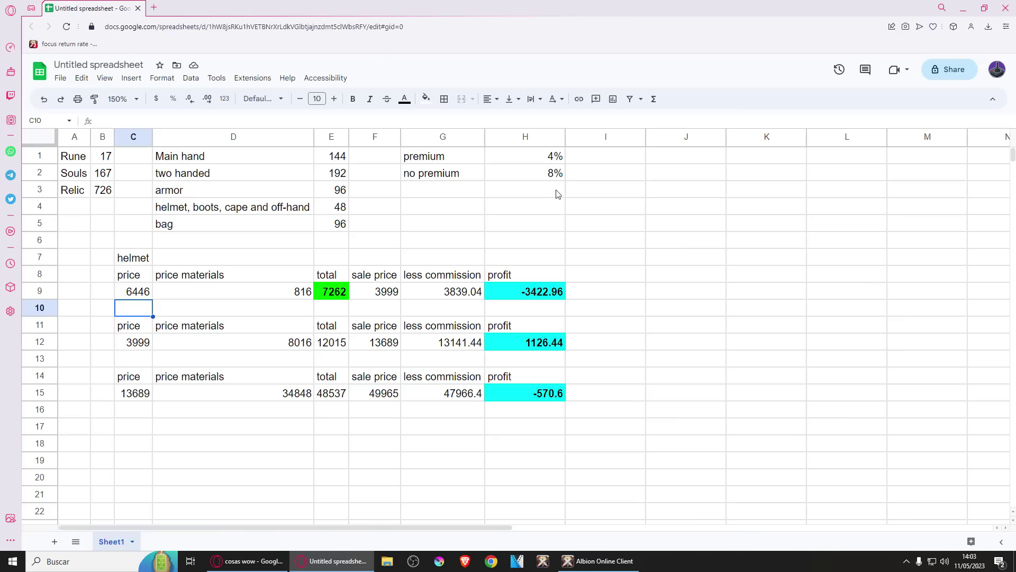
{"action": "left_click", "coordinate": [383, 296]}
{"action": "type", "text": "8476"}
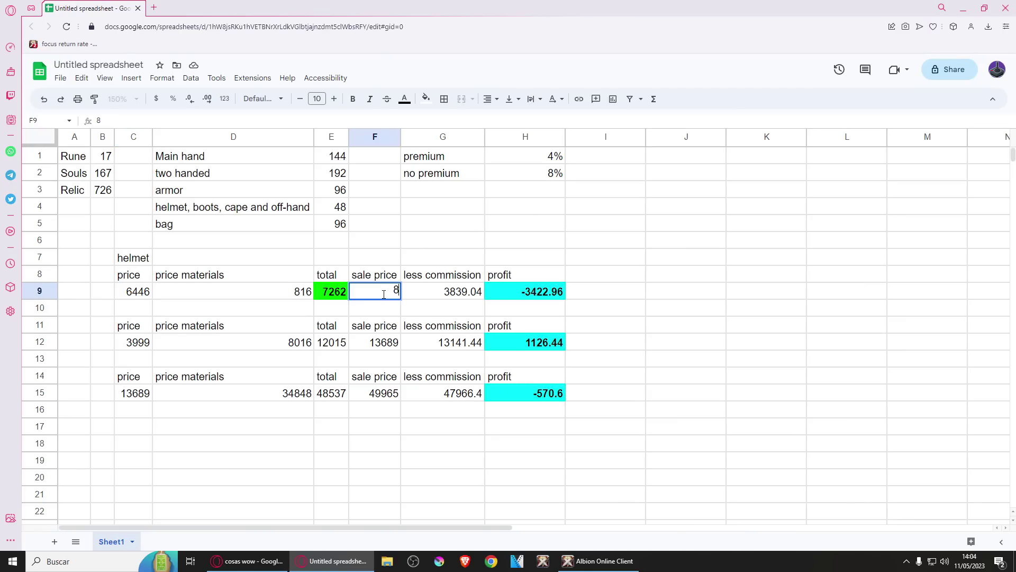
{"action": "key", "text": "Return"}
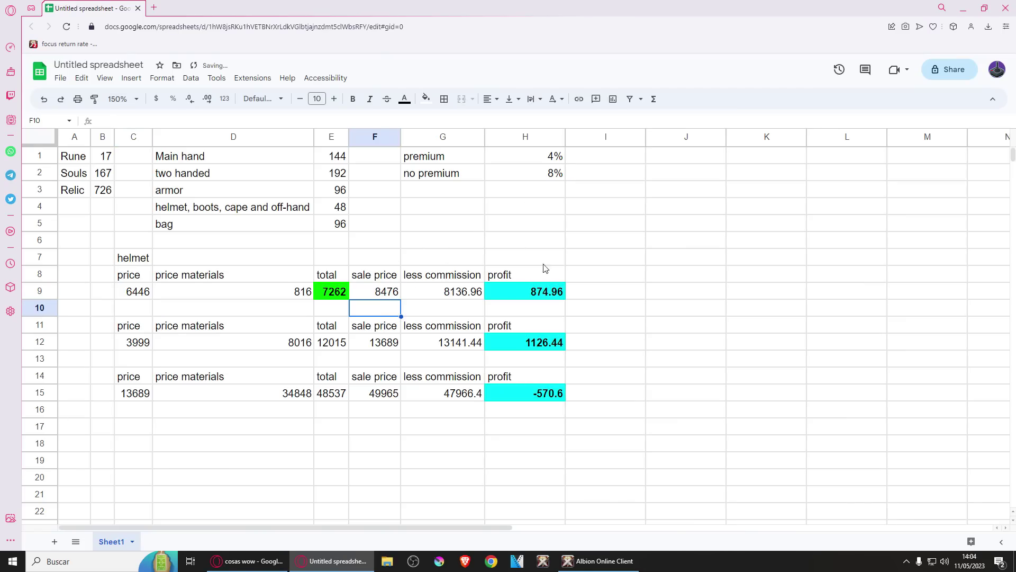
{"action": "left_click", "coordinate": [544, 295]}
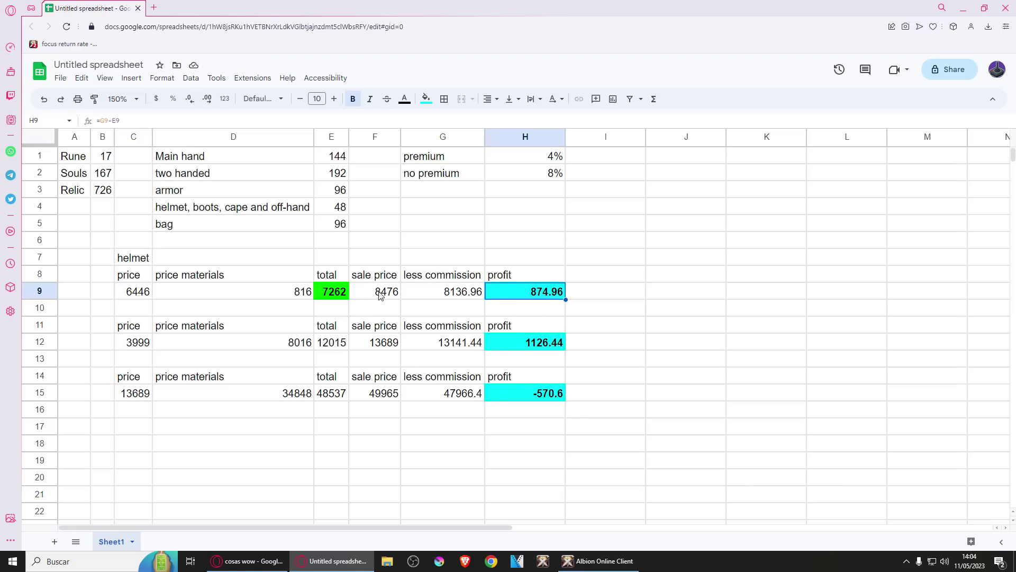
- Set price C12 to 8476 and, after looking up the Mistcaller's Enchantment 2 sell orders in Albion Online, set sale price F12 to 13998
{"action": "left_click", "coordinate": [129, 342]}
{"action": "type", "text": "8476"}
{"action": "key", "text": "Return"}
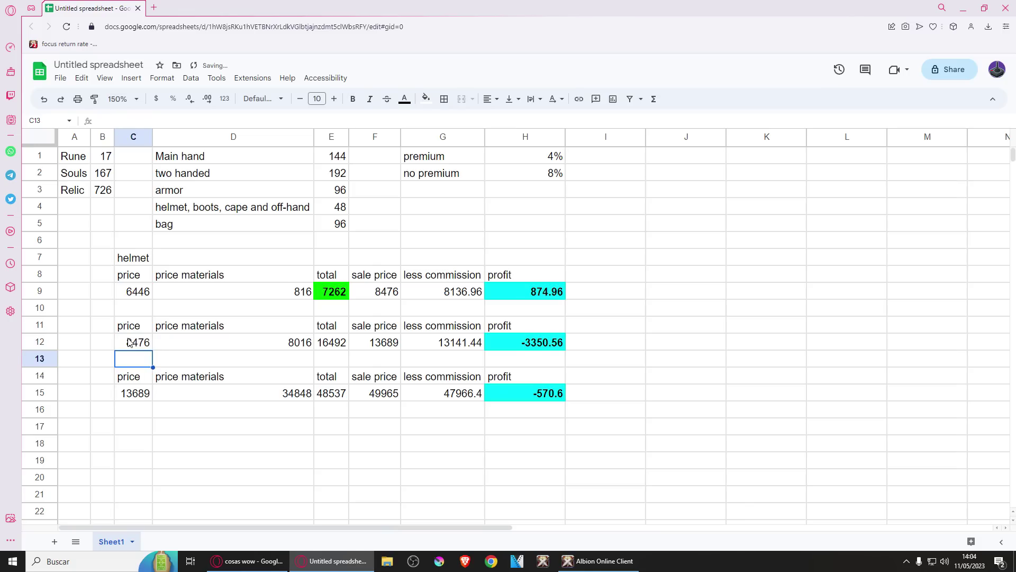
{"action": "key", "text": "alt+Tab"}
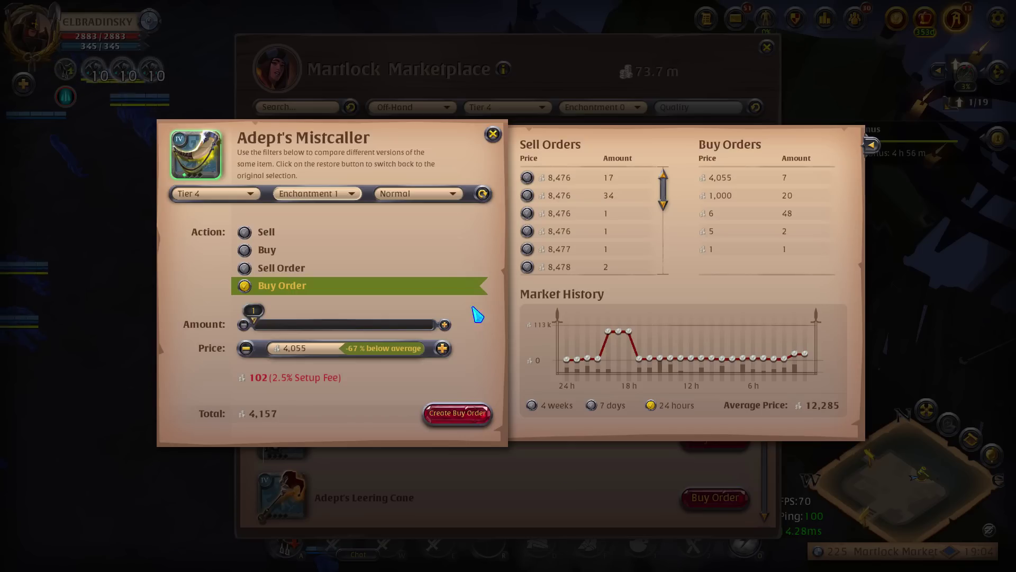
{"action": "left_click", "coordinate": [334, 195]}
{"action": "left_click", "coordinate": [325, 247]}
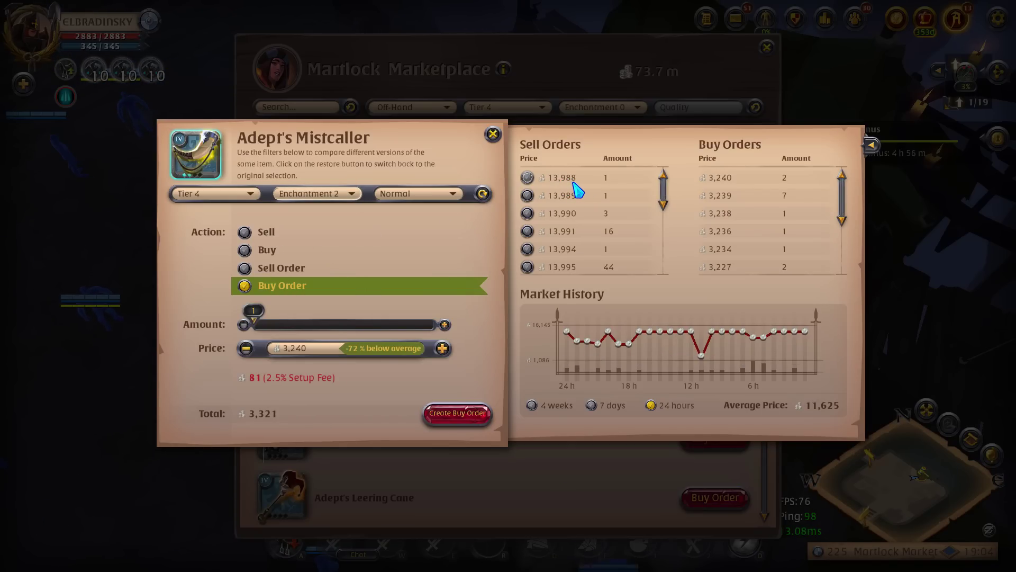
{"action": "key", "text": "alt+Tab"}
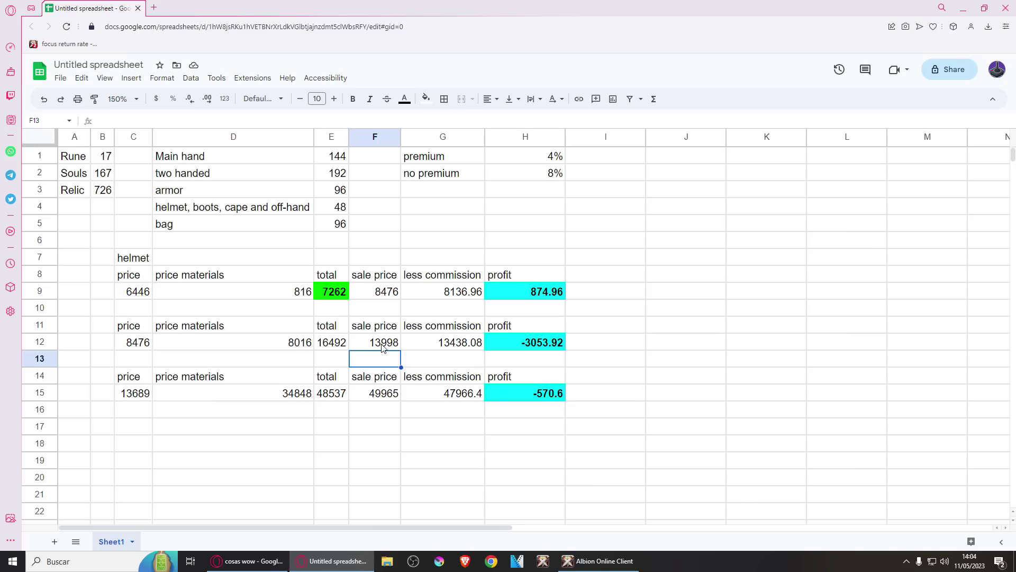
{"action": "left_click", "coordinate": [526, 346]}
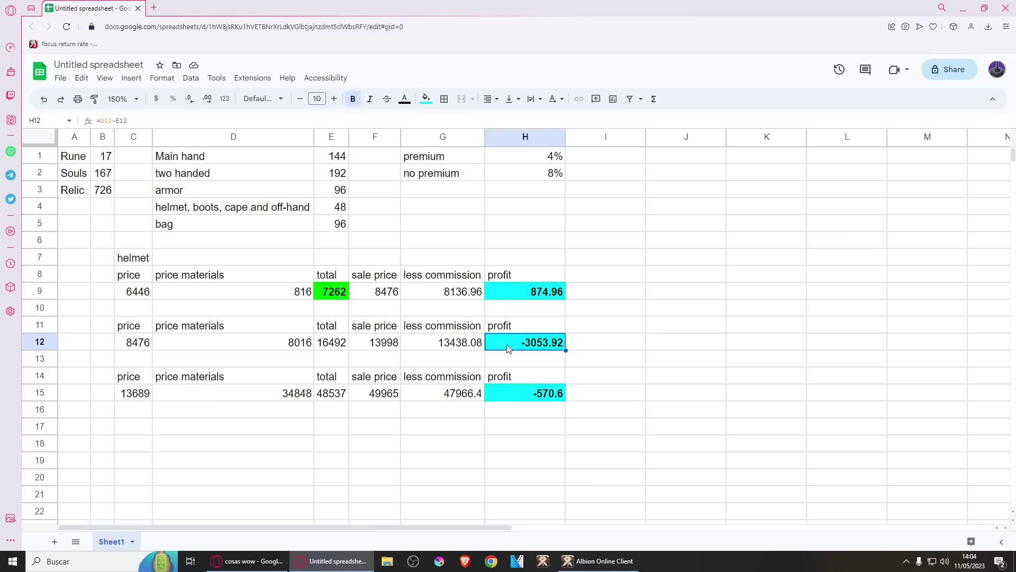
- Set price C15 to 13998 and, after looking up the Mistcaller's Enchantment 3 sell orders in Albion Online, set sale price F15 to 47986
{"action": "left_click", "coordinate": [131, 395]}
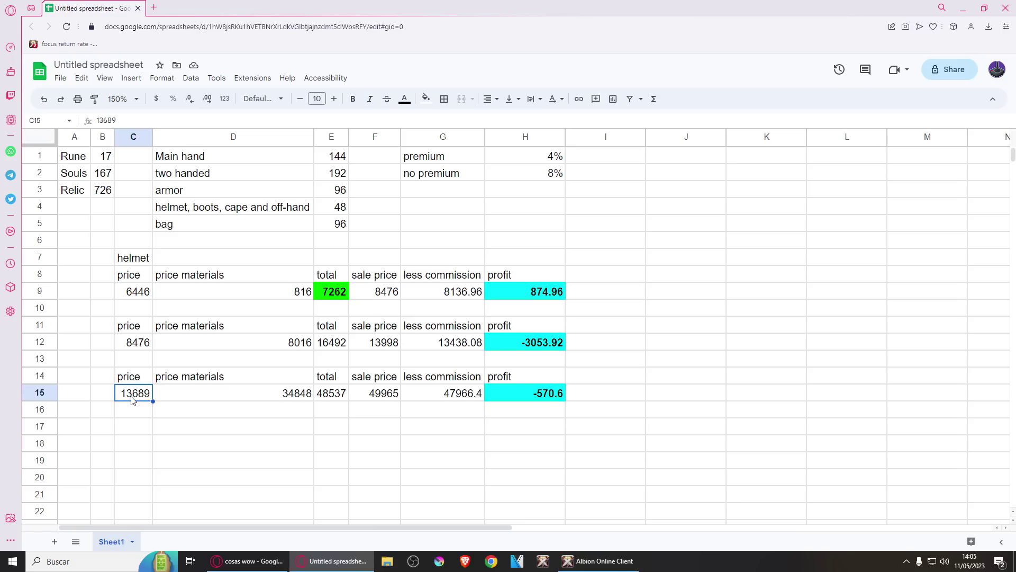
{"action": "type", "text": "13998"}
{"action": "key", "text": "Return"}
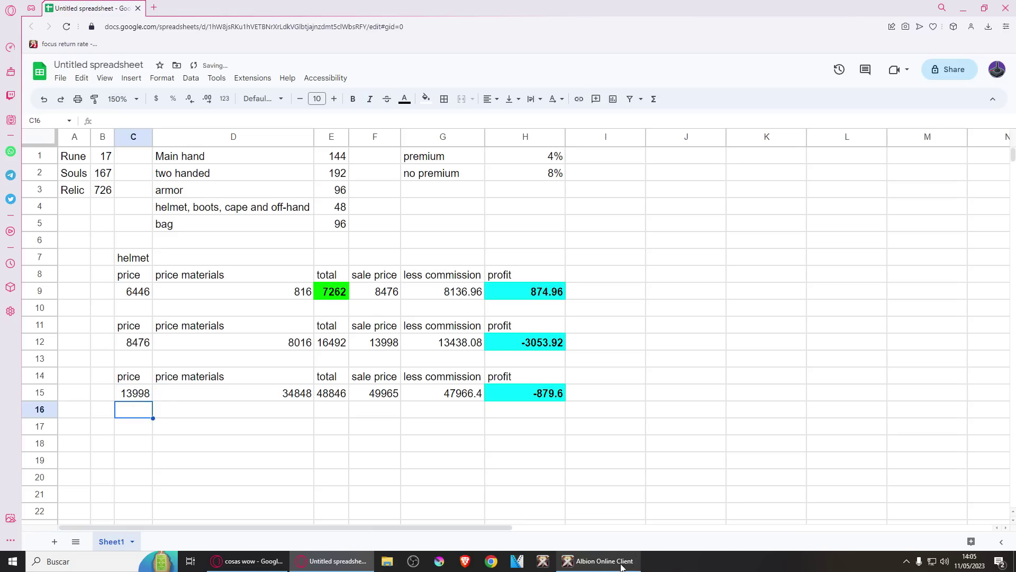
{"action": "left_click", "coordinate": [601, 561]}
{"action": "left_click", "coordinate": [717, 320]}
{"action": "left_click", "coordinate": [349, 196]}
{"action": "left_click", "coordinate": [334, 266]}
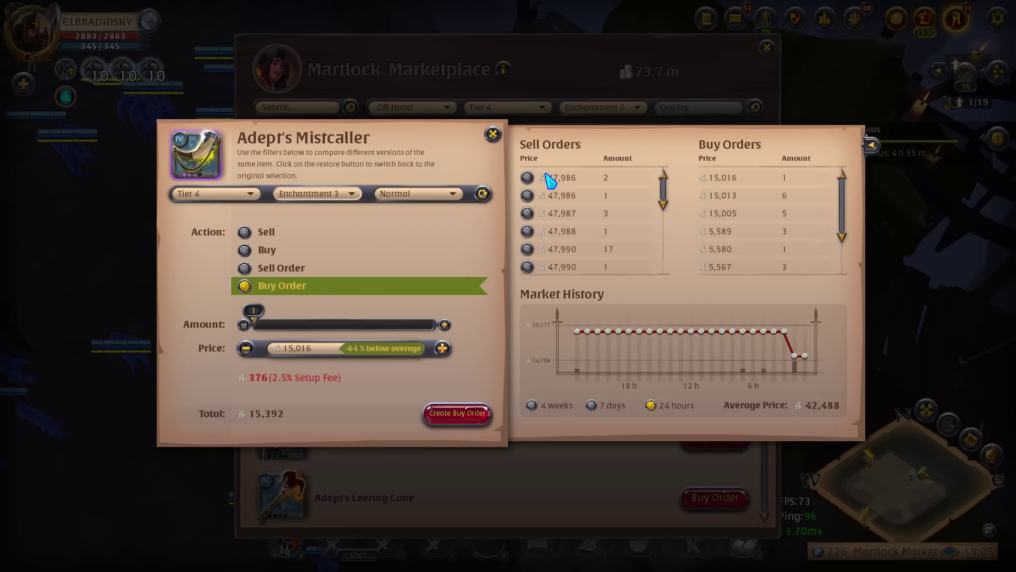
{"action": "key", "text": "alt+Tab"}
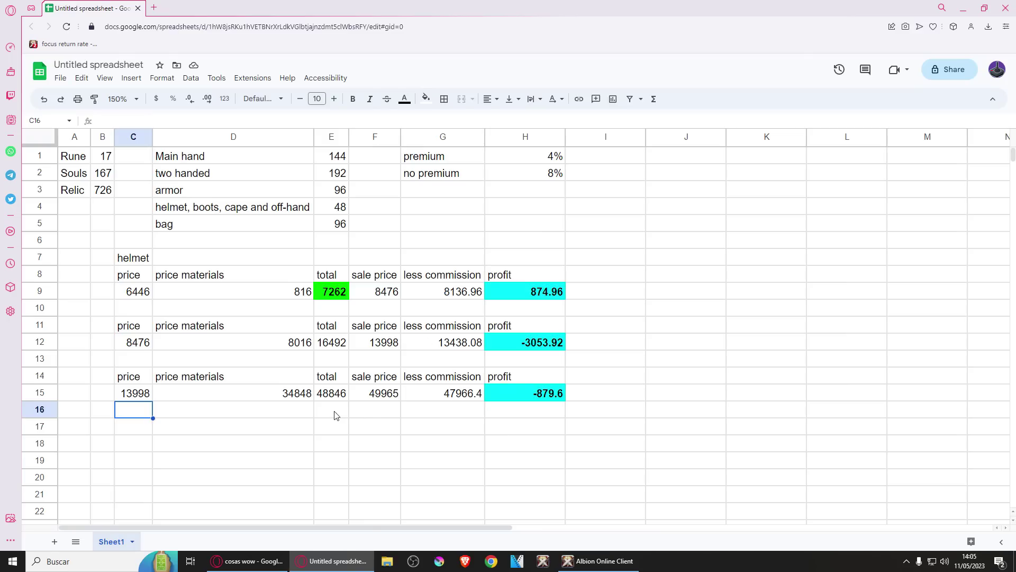
{"action": "left_click", "coordinate": [378, 400]}
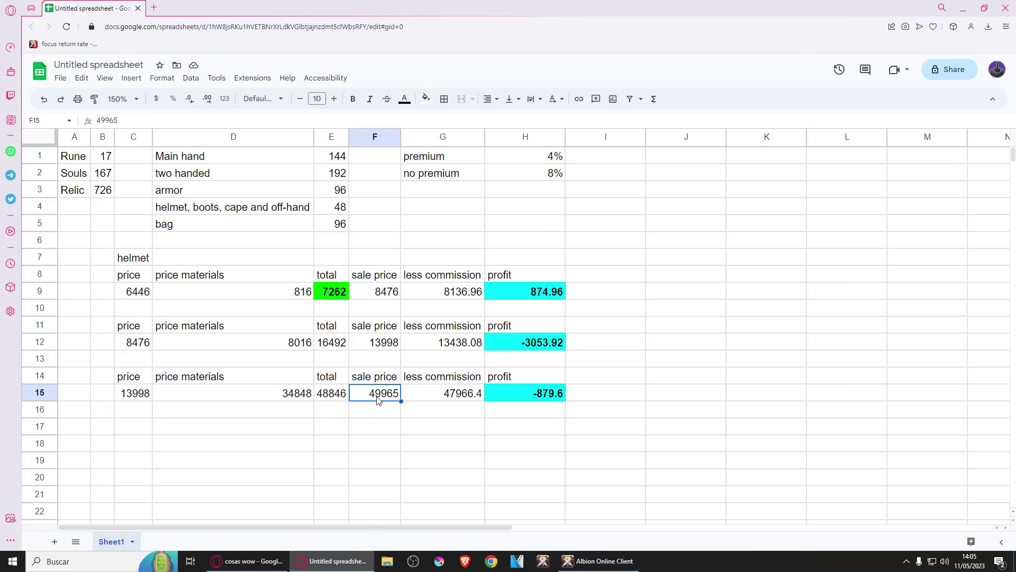
{"action": "key", "text": "Return"}
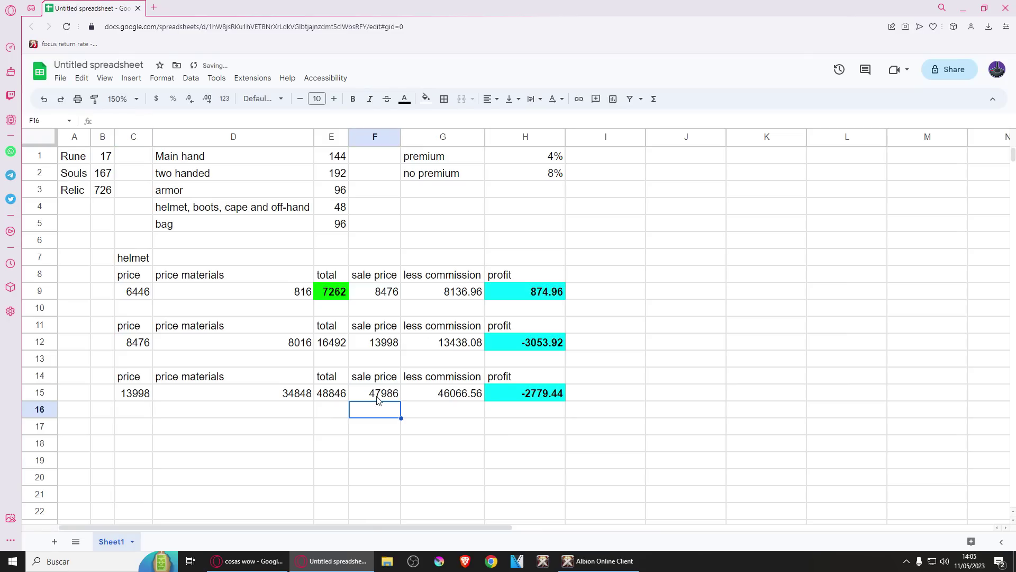
{"action": "left_click", "coordinate": [530, 394]}
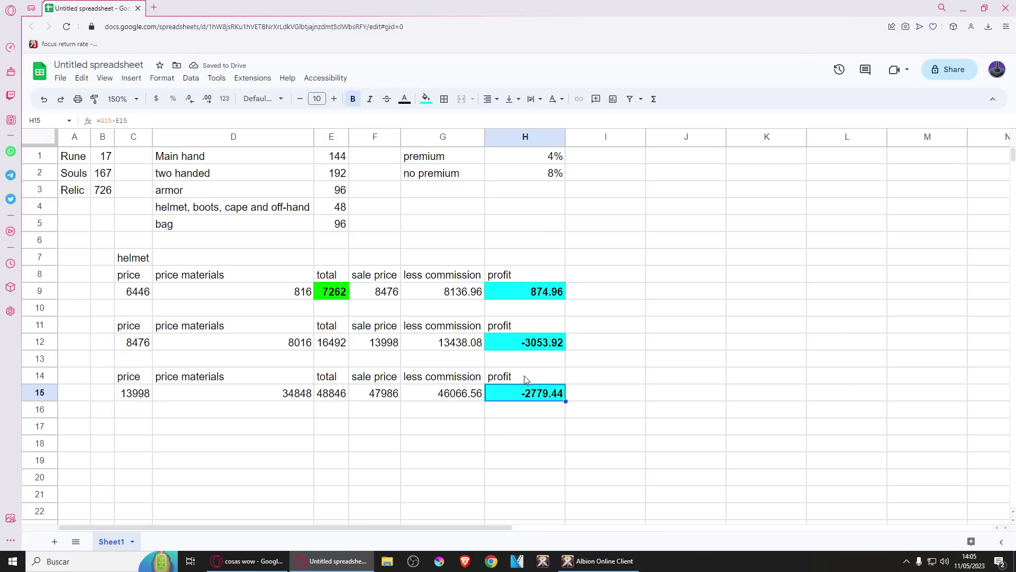
{"action": "left_click", "coordinate": [540, 296]}
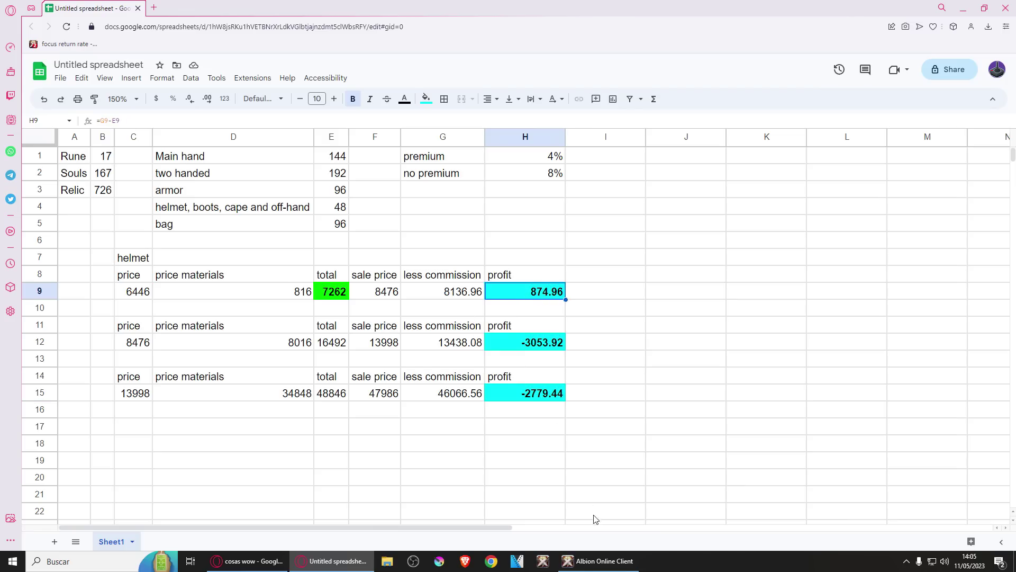
- Look up the Tier 8 Elder's Torch at Enchantment 0 in Albion Online and enter 124273 as the price in C9 of the spreadsheet
{"action": "left_click", "coordinate": [602, 561]}
{"action": "left_click", "coordinate": [495, 134]}
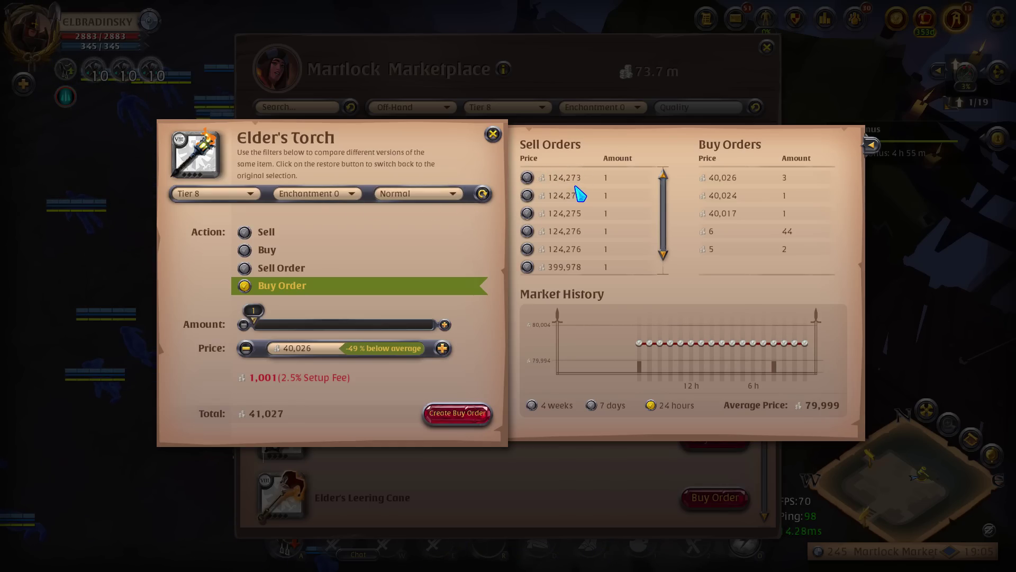
{"action": "key", "text": "alt+Tab"}
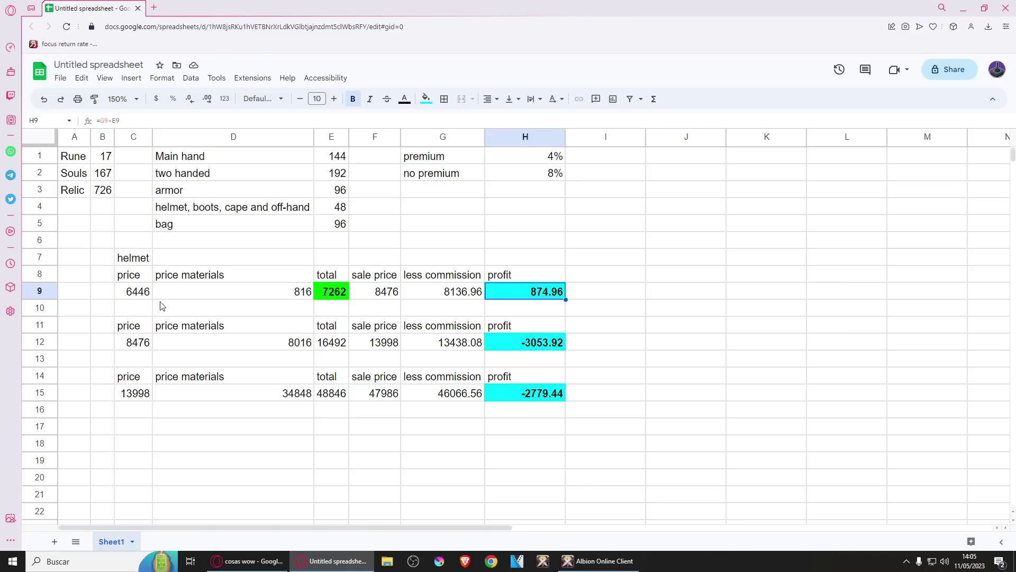
{"action": "left_click", "coordinate": [133, 296]}
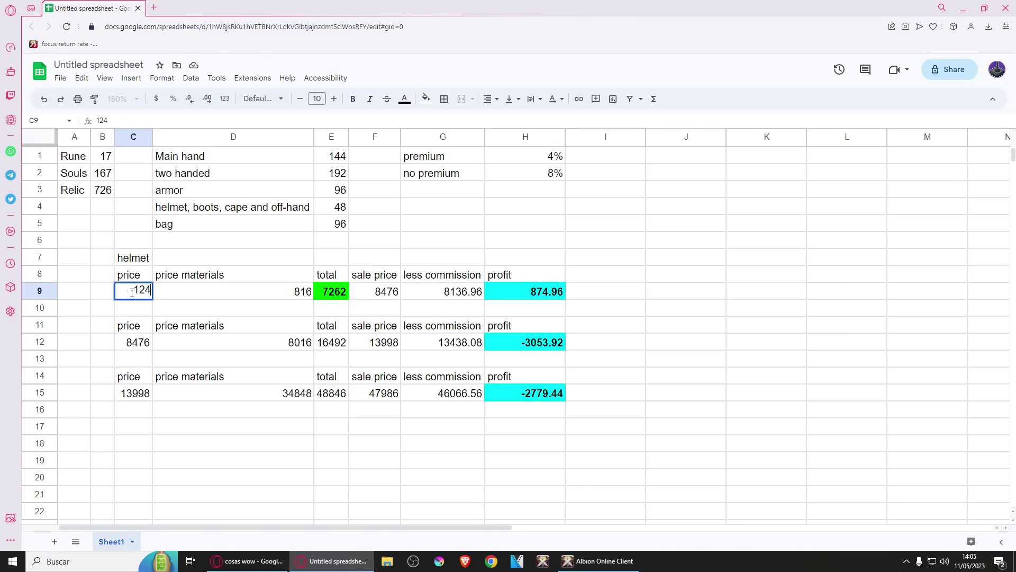
{"action": "type", "text": "124273"}
{"action": "key", "text": "Return"}
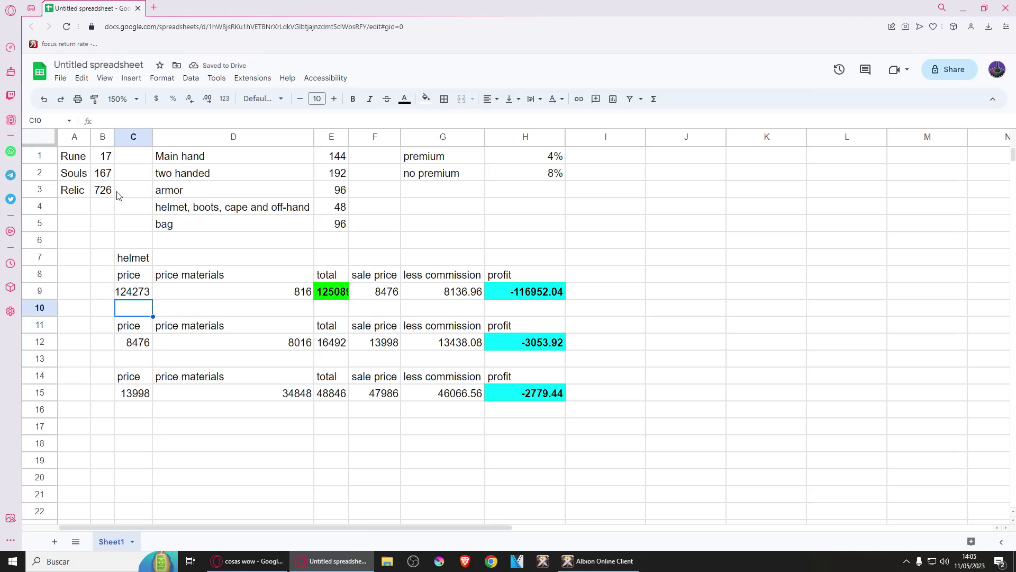
- Review the material prices in B1:B3, switch to Albion Online and filter the Tier 8 buy order list to Materials
{"action": "left_click_drag", "start_coordinate": [103, 157], "coordinate": [103, 196]}
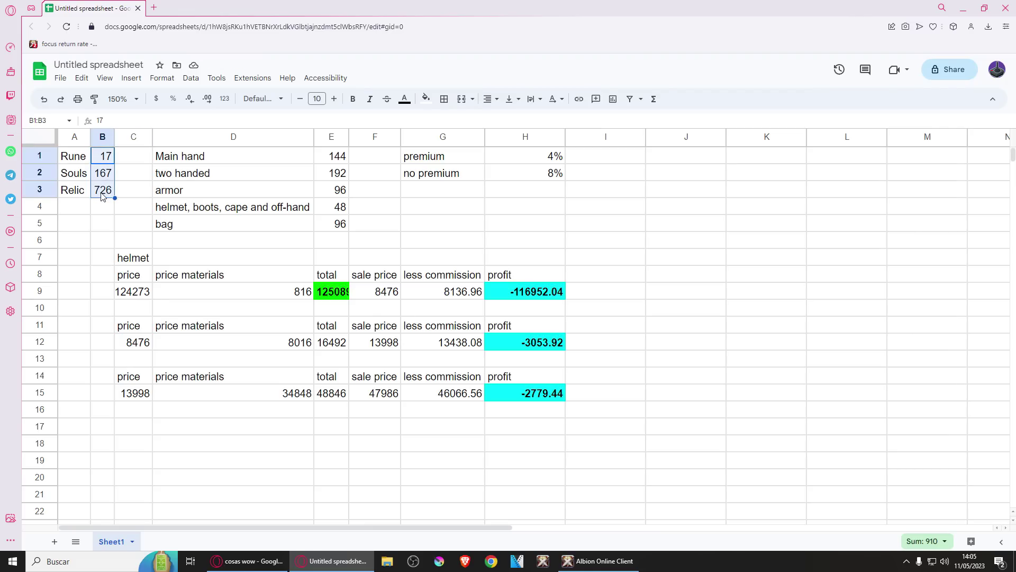
{"action": "left_click", "coordinate": [598, 561]}
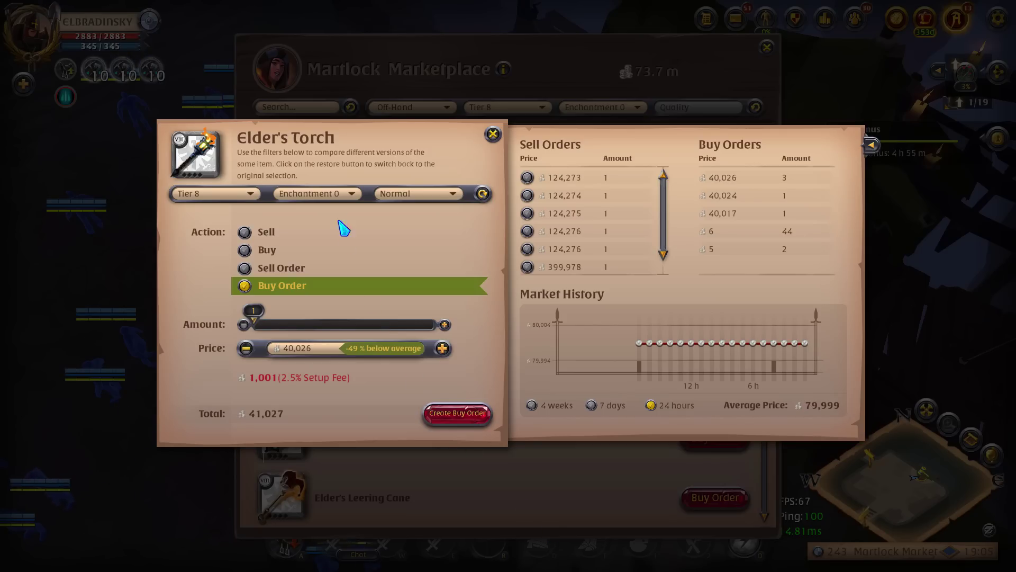
{"action": "left_click", "coordinate": [492, 136]}
{"action": "left_click", "coordinate": [417, 112]}
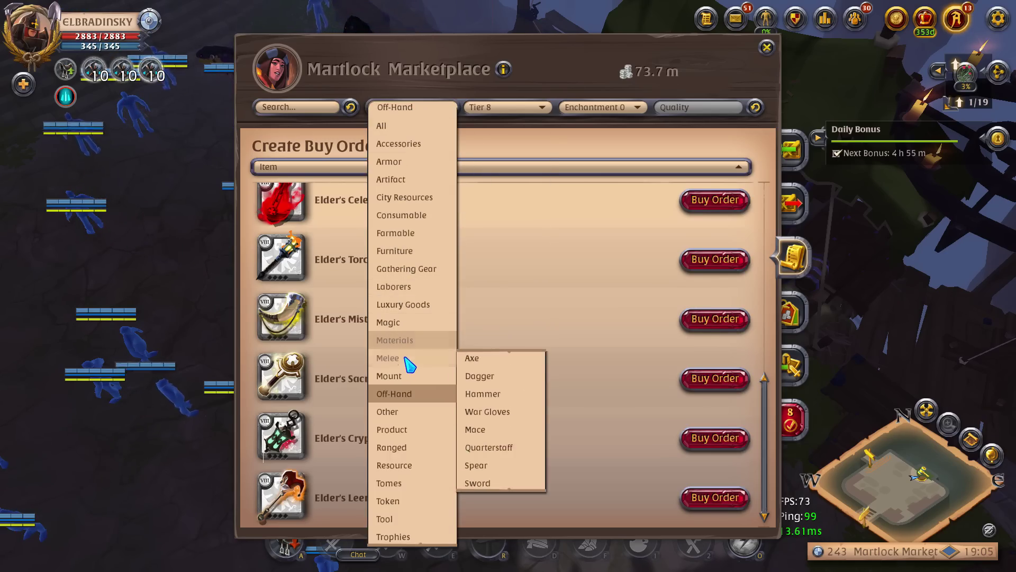
{"action": "mouse_move", "coordinate": [405, 360]}
{"action": "left_click", "coordinate": [395, 339]}
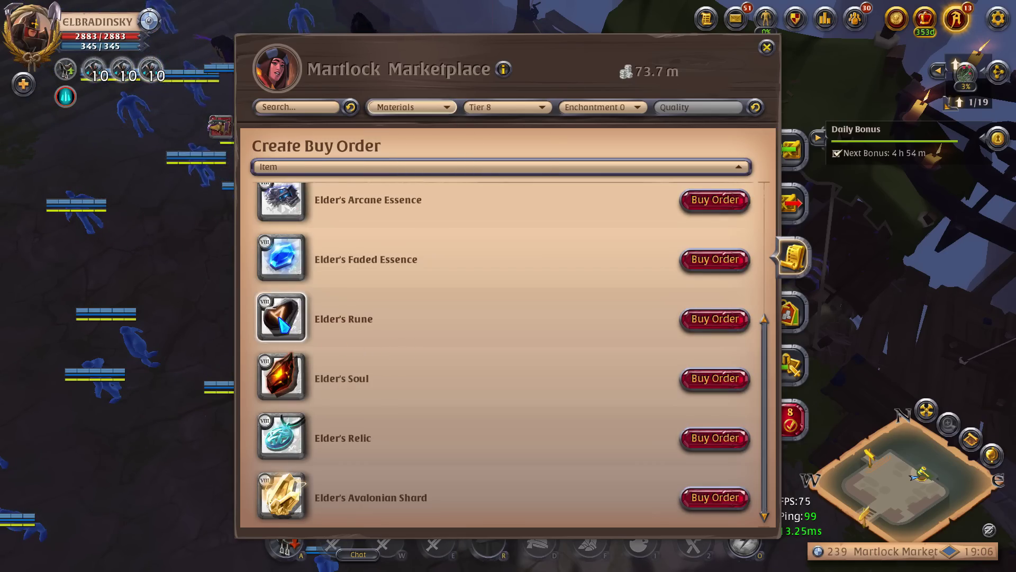
- Look up the Elder's Rune sell orders, set the Rune price in B1 of the spreadsheet to 2984 and fit column B's width to its contents
{"action": "left_click", "coordinate": [715, 319]}
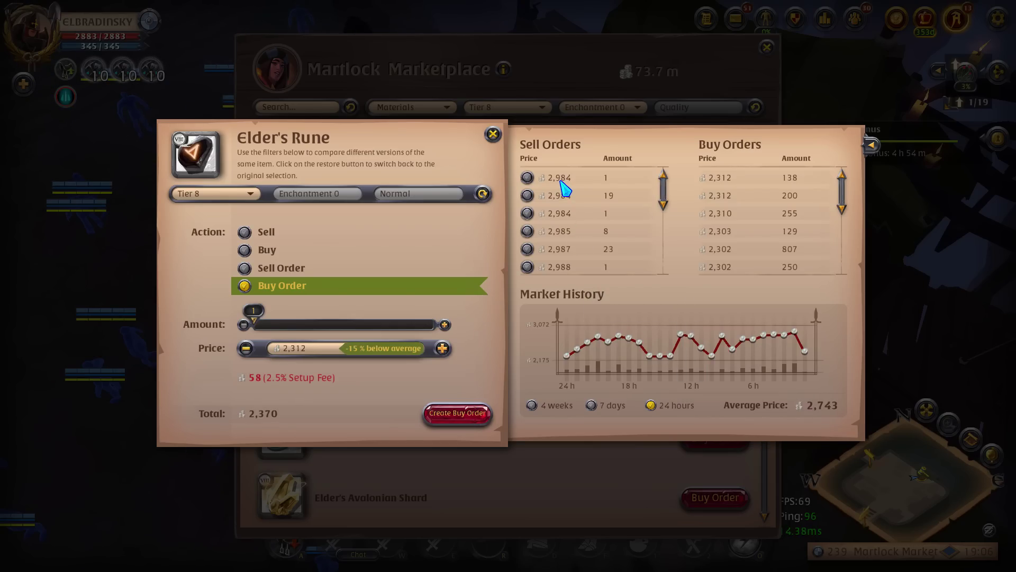
{"action": "key", "text": "alt+Tab"}
{"action": "left_click", "coordinate": [105, 164]}
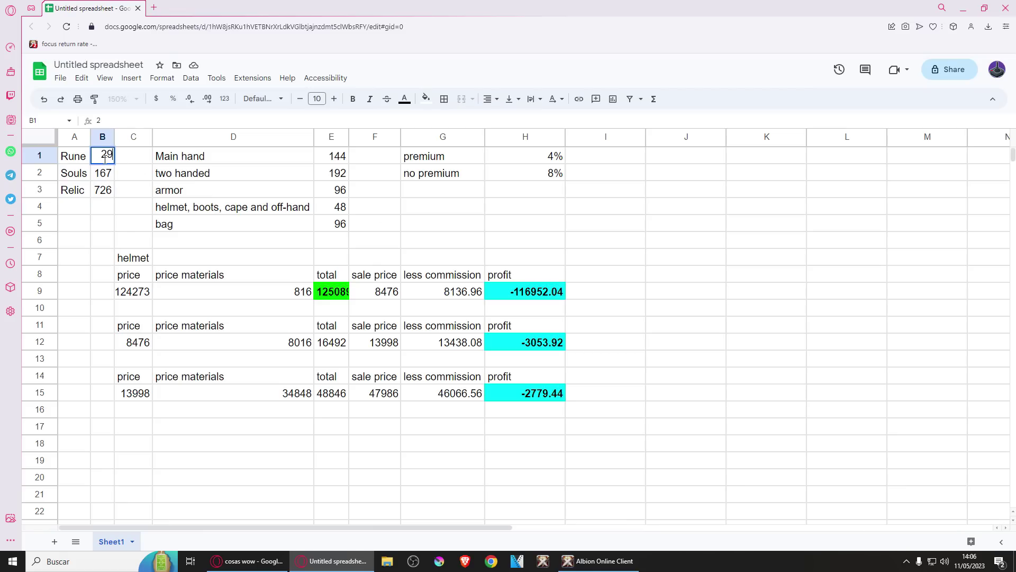
{"action": "type", "text": "29841"}
{"action": "key", "text": "Return"}
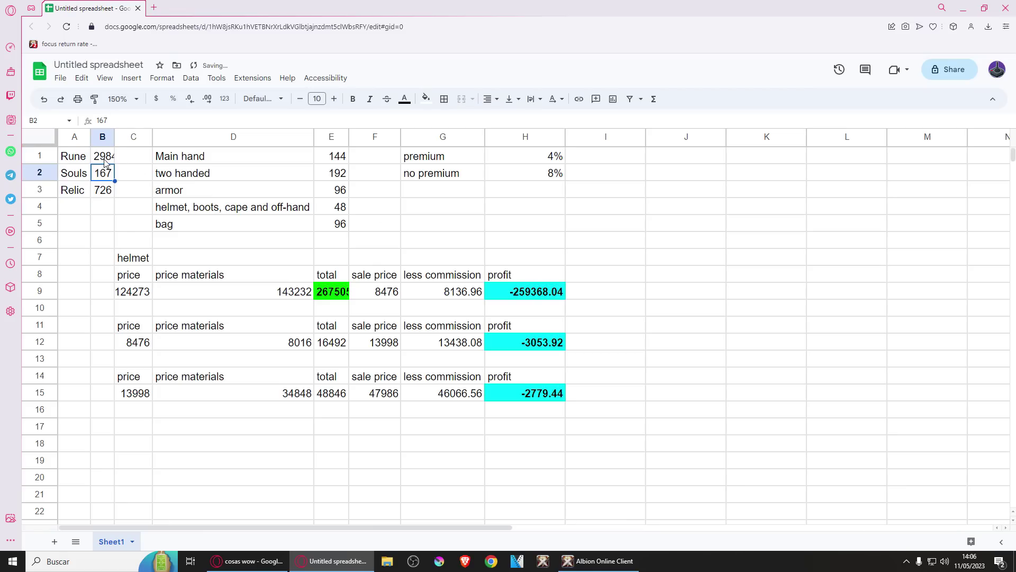
{"action": "double_click", "coordinate": [115, 139]}
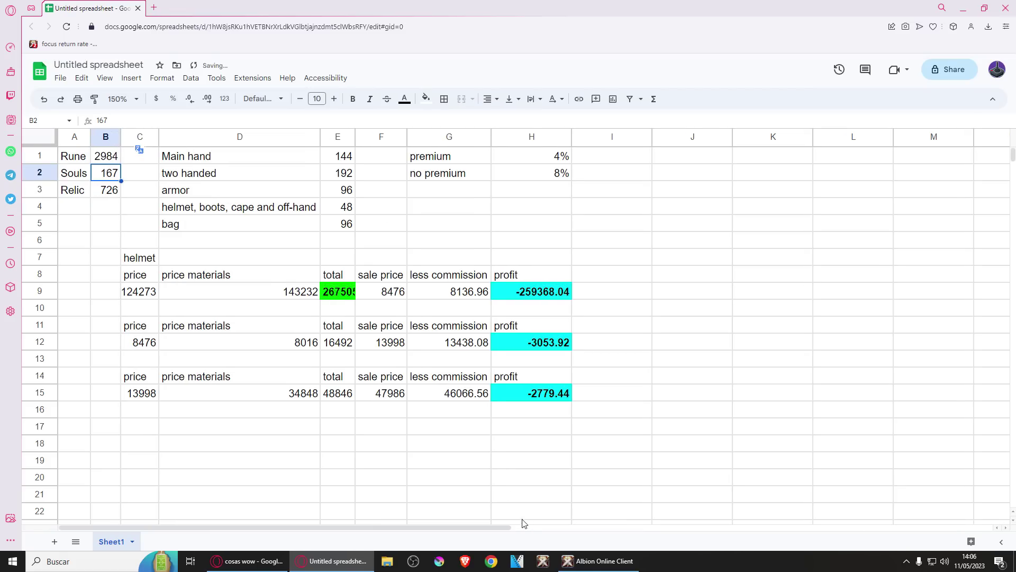
- Look up the Elder's Soul sell orders in Albion Online, set the Souls price in B2 to 13093 and widen column B
{"action": "left_click", "coordinate": [598, 561]}
{"action": "left_click", "coordinate": [491, 135]}
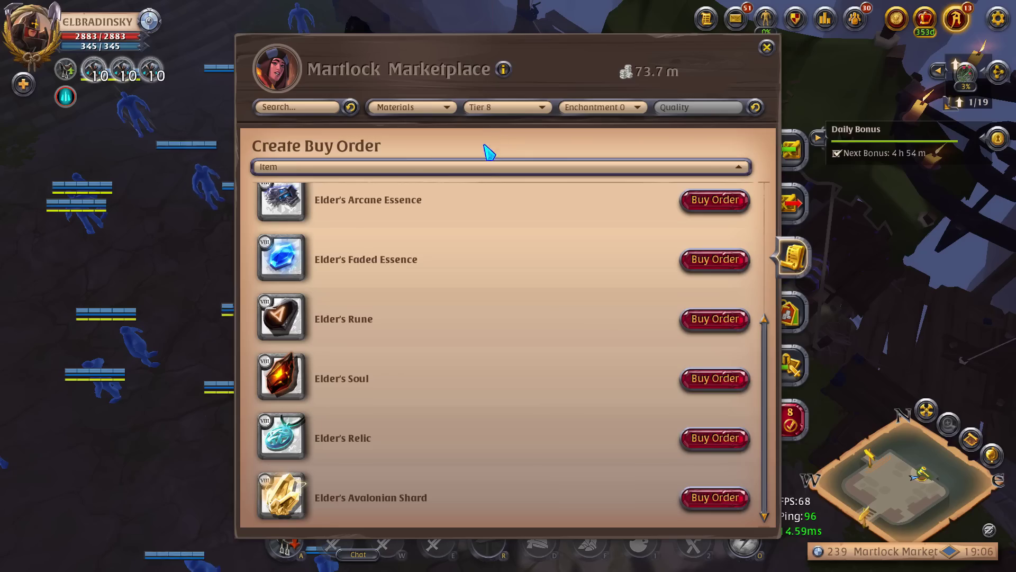
{"action": "left_click", "coordinate": [701, 388]}
{"action": "key", "text": "alt+Tab"}
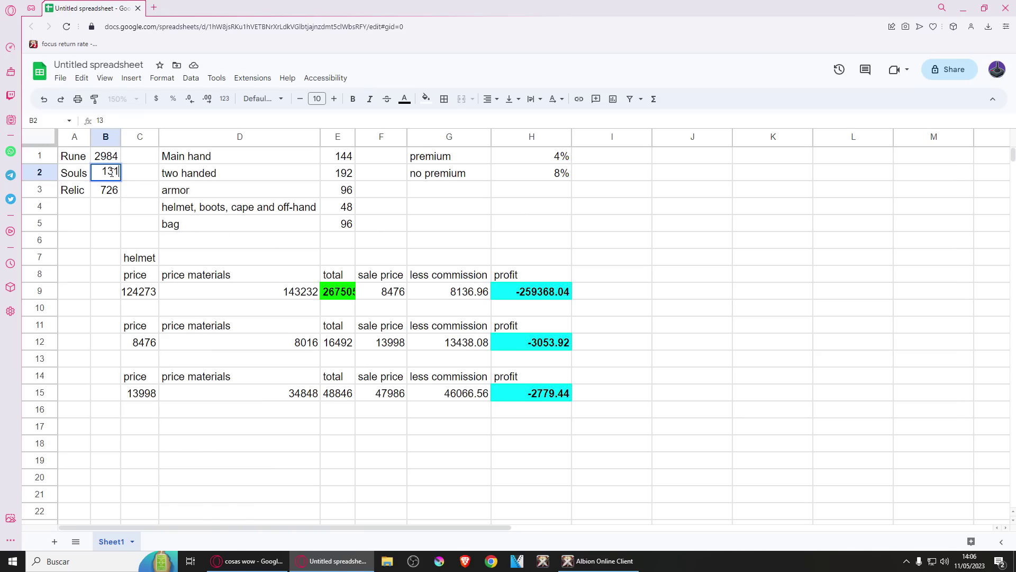
{"action": "left_click", "coordinate": [111, 172]}
{"action": "type", "text": "13093"}
{"action": "key", "text": "Return"}
{"action": "left_click_drag", "start_coordinate": [121, 137], "coordinate": [128, 136]}
- Look up the Elder's Relic sell orders, set the Relic price in B3 to 50895 and fit column E's width to its contents
{"action": "left_click", "coordinate": [603, 560]}
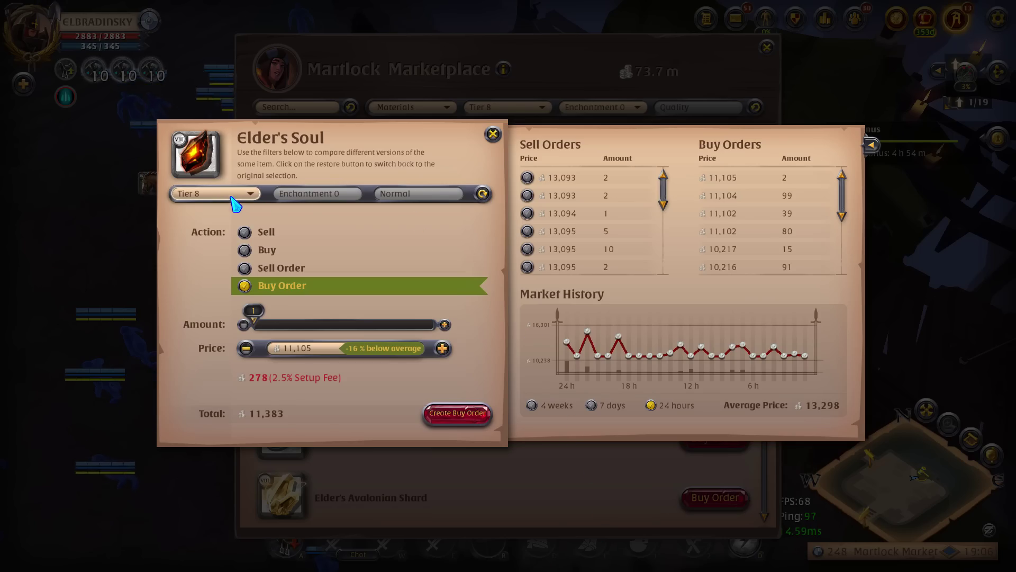
{"action": "left_click", "coordinate": [493, 134]}
{"action": "left_click", "coordinate": [724, 438]}
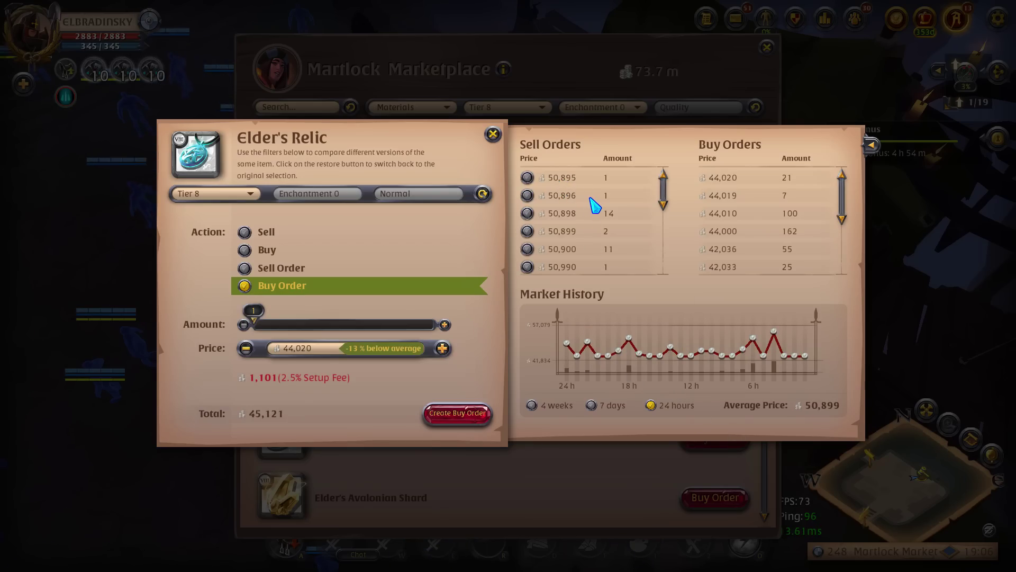
{"action": "key", "text": "alt+Tab"}
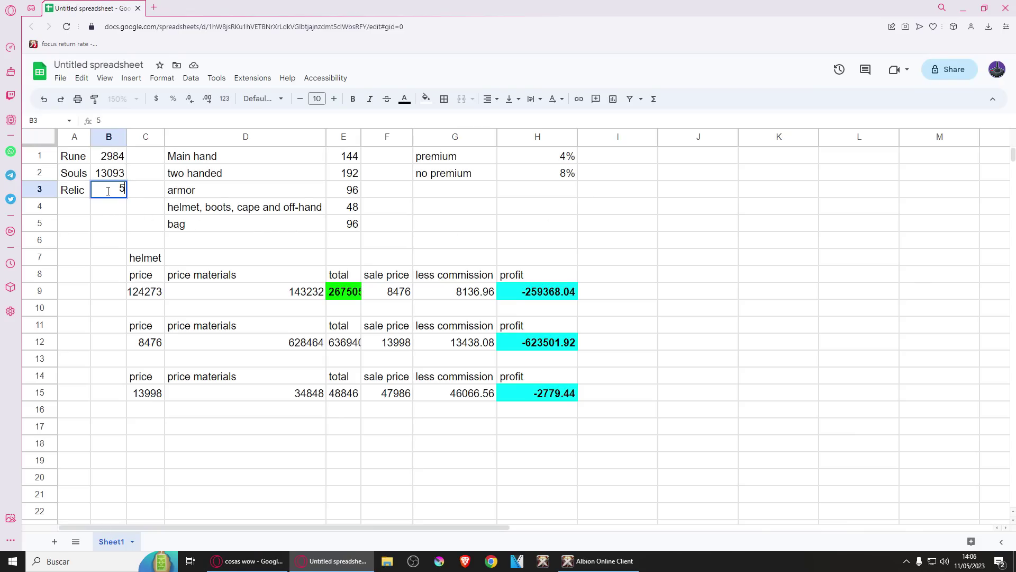
{"action": "type", "text": "50895"}
{"action": "key", "text": "Return"}
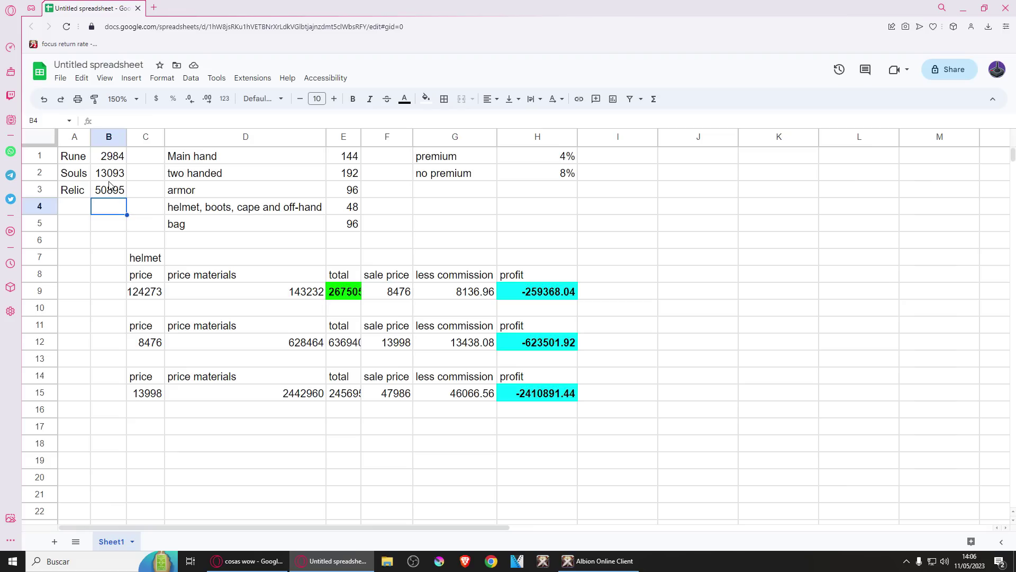
{"action": "double_click", "coordinate": [360, 137]}
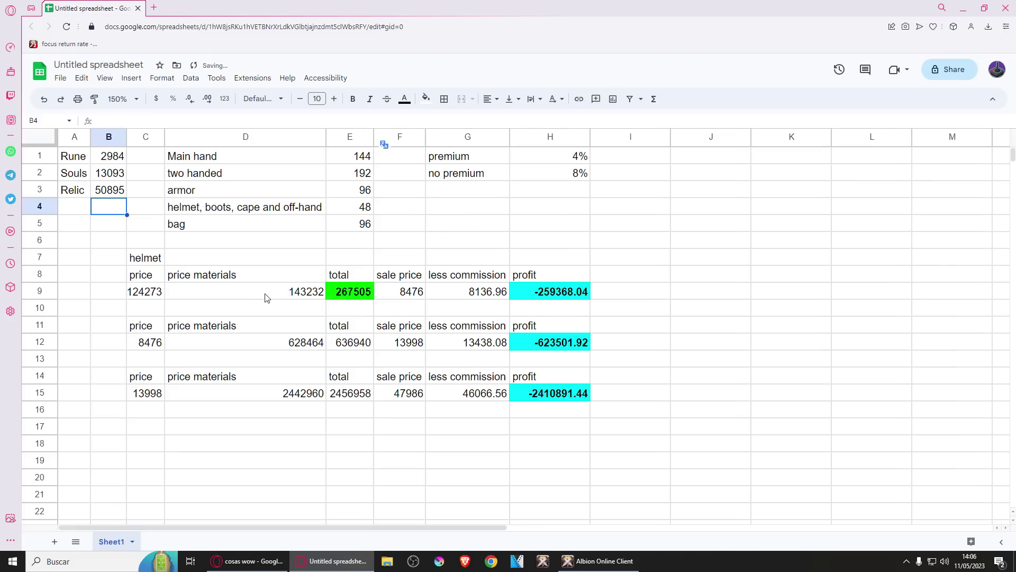
- Look up the Elder's Torch at Enchantment 1 in Albion Online and enter 189979 as sale price F9 and price C12
{"action": "left_click", "coordinate": [600, 561]}
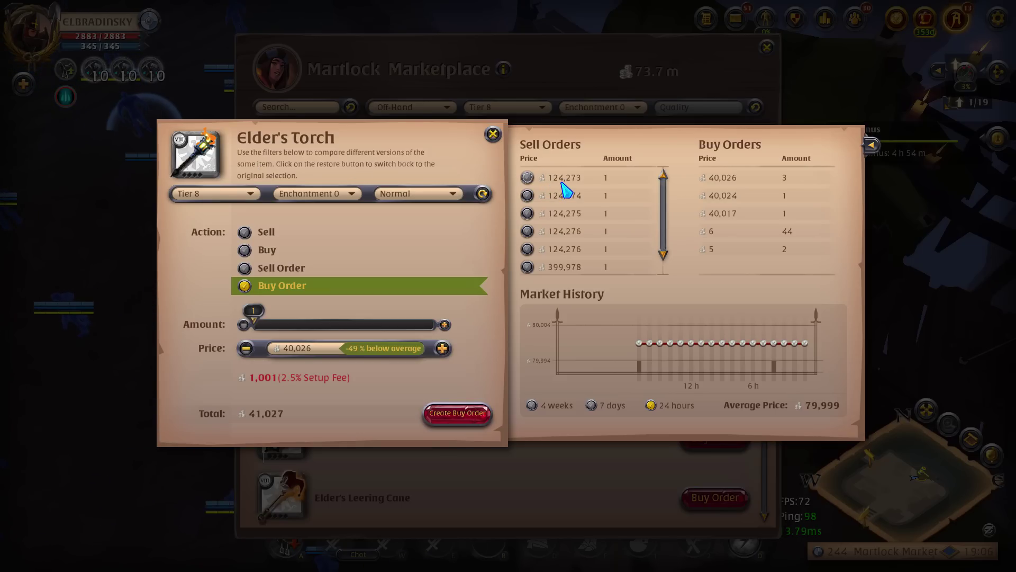
{"action": "left_click", "coordinate": [337, 199]}
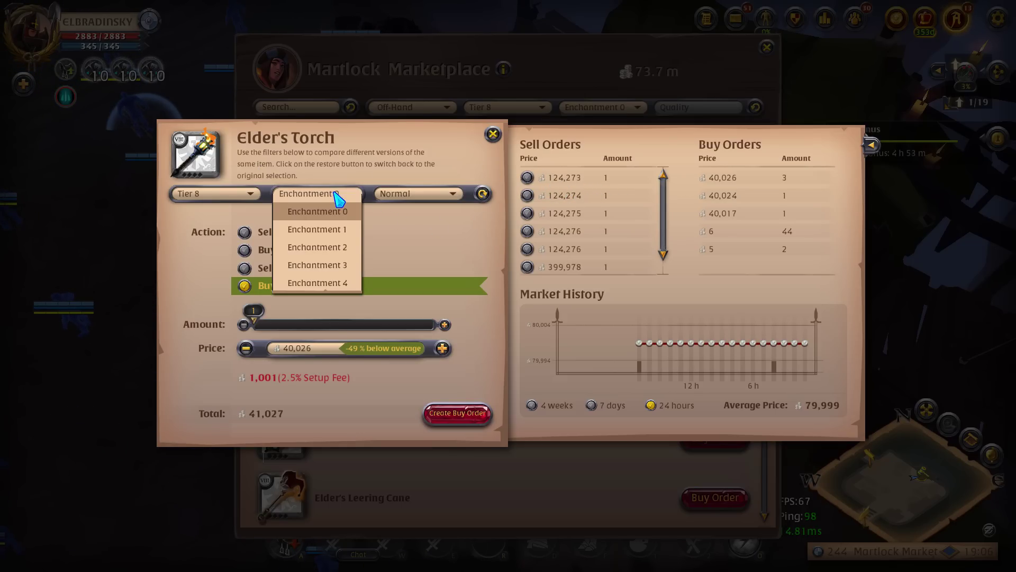
{"action": "left_click", "coordinate": [324, 231]}
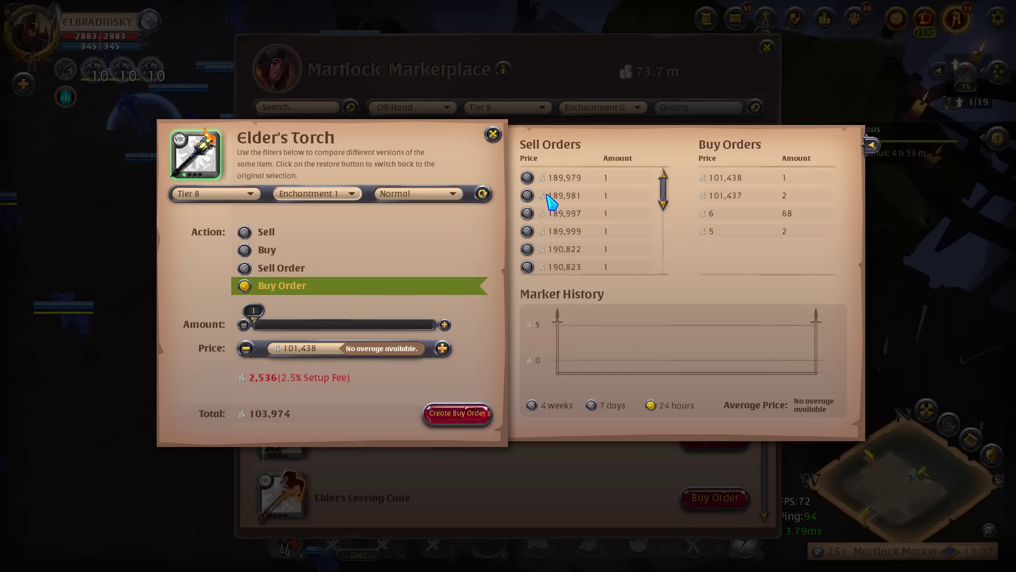
{"action": "key", "text": "alt+Tab"}
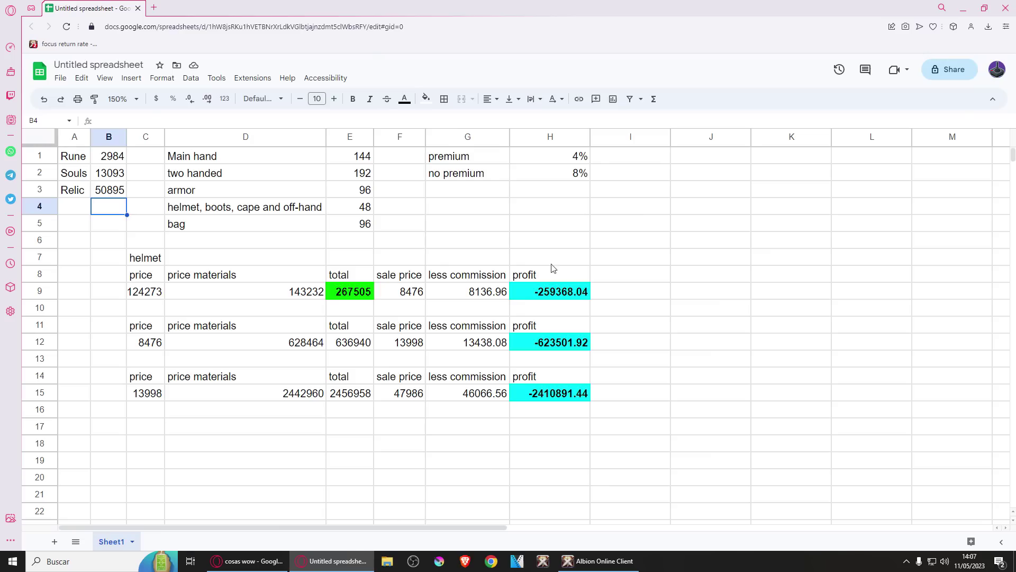
{"action": "left_click", "coordinate": [407, 300]}
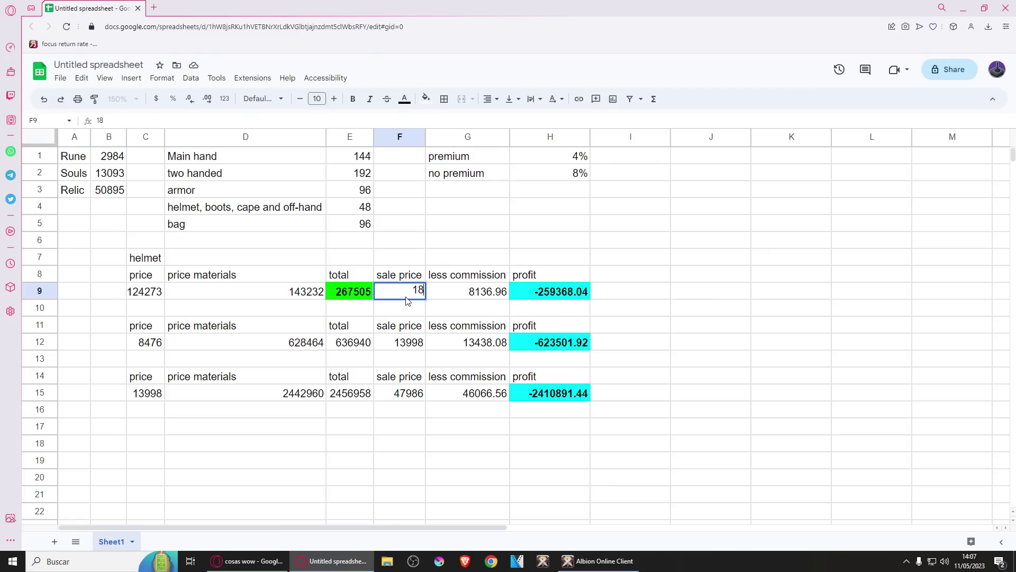
{"action": "key", "text": "Return"}
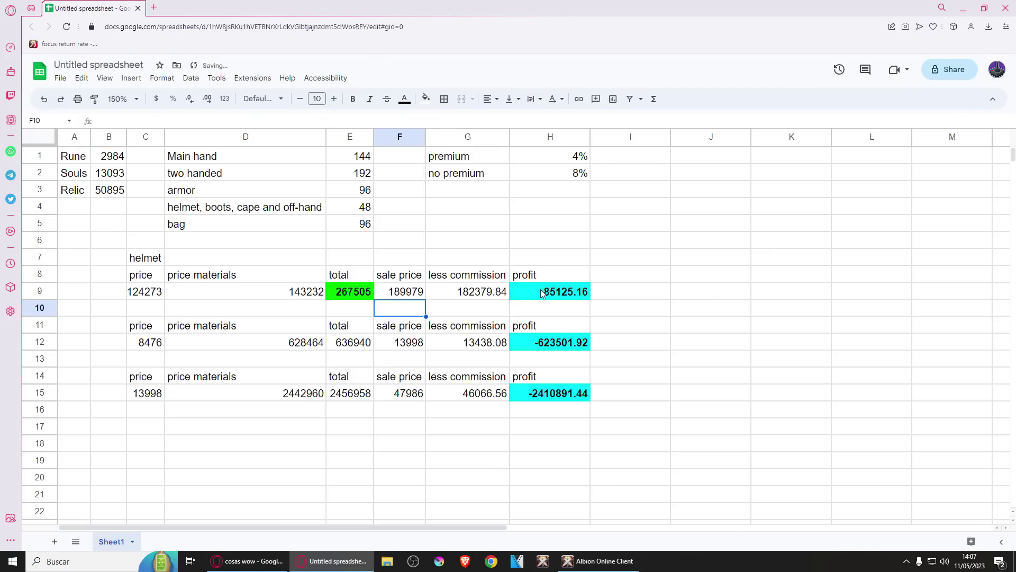
{"action": "left_click", "coordinate": [138, 346]}
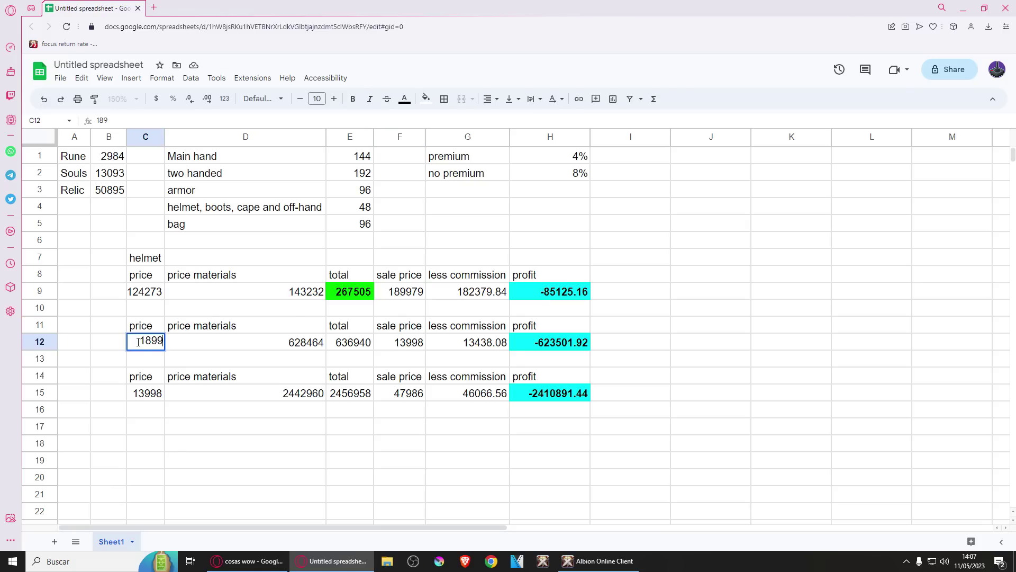
{"action": "key", "text": "Return"}
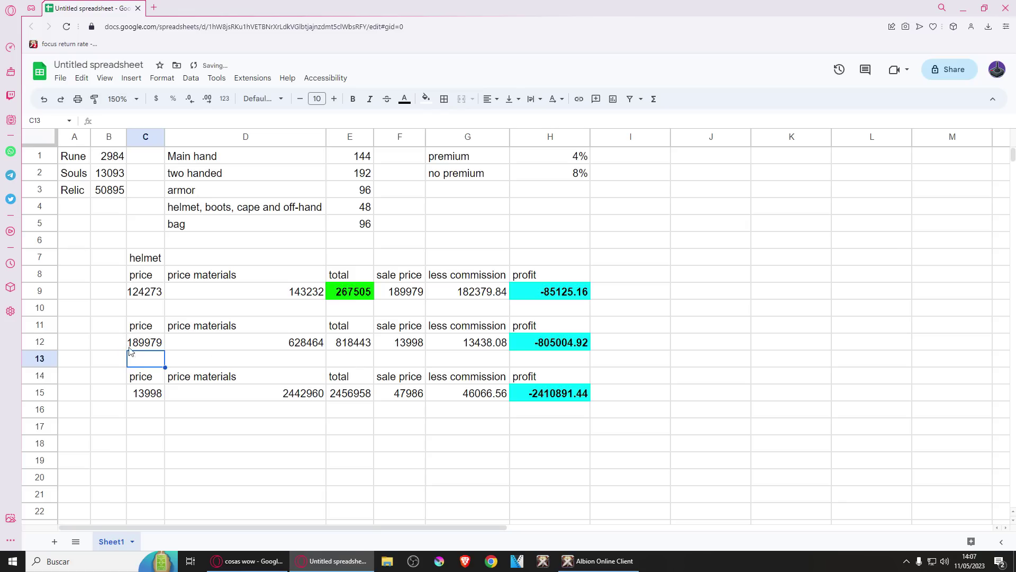
- Look up the Elder's Torch sell orders at Enchantment 2, set sale price F12 to 509000 and check the row's profit
{"action": "key", "text": "alt+Tab"}
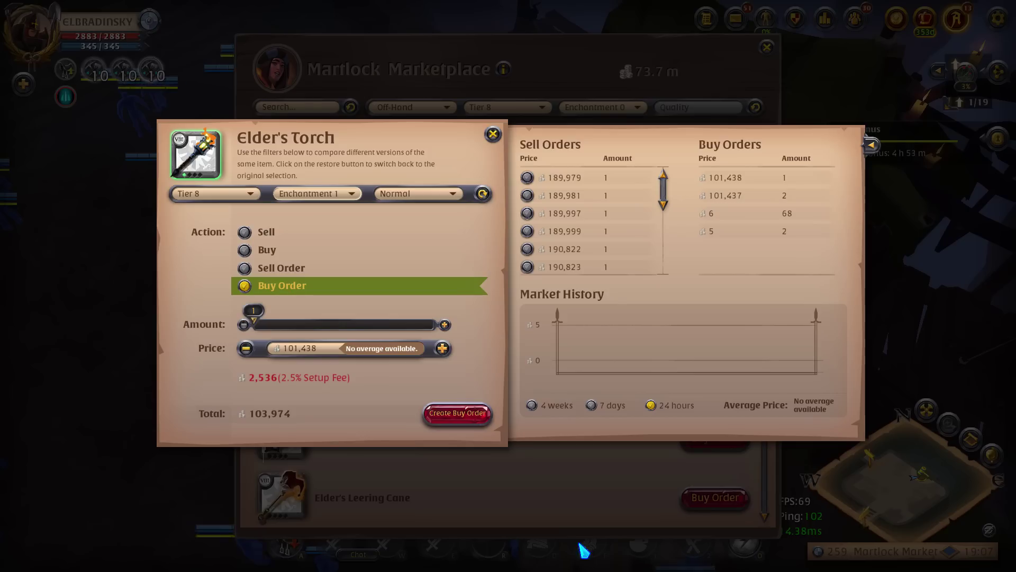
{"action": "left_click", "coordinate": [324, 192]}
{"action": "left_click", "coordinate": [319, 243]}
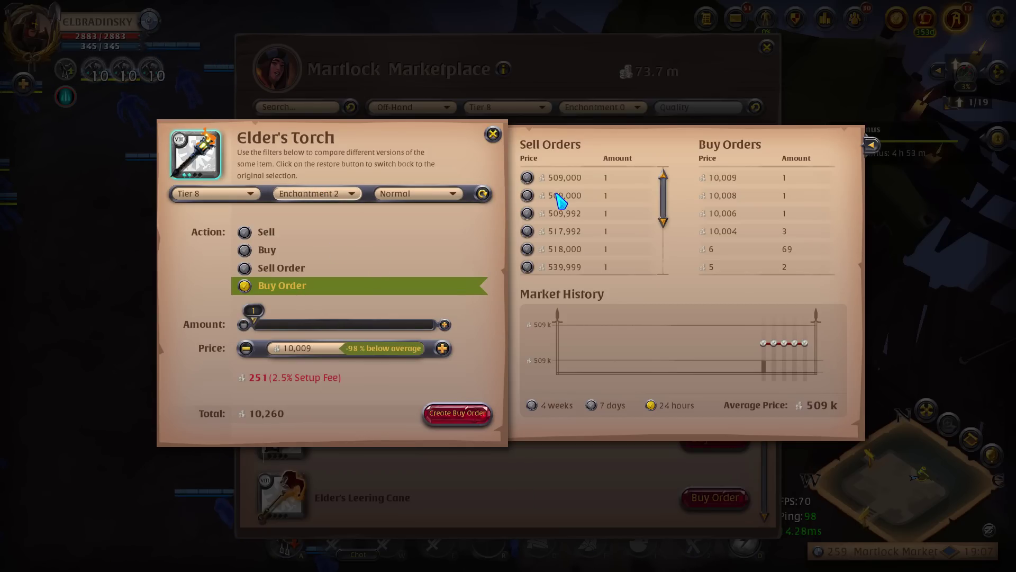
{"action": "key", "text": "alt+Tab"}
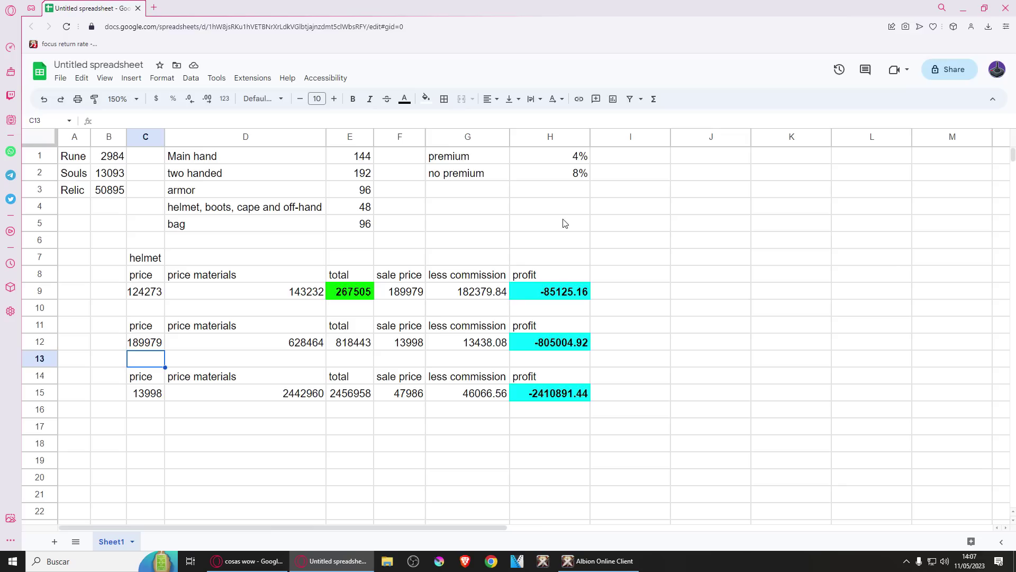
{"action": "left_click", "coordinate": [402, 343]}
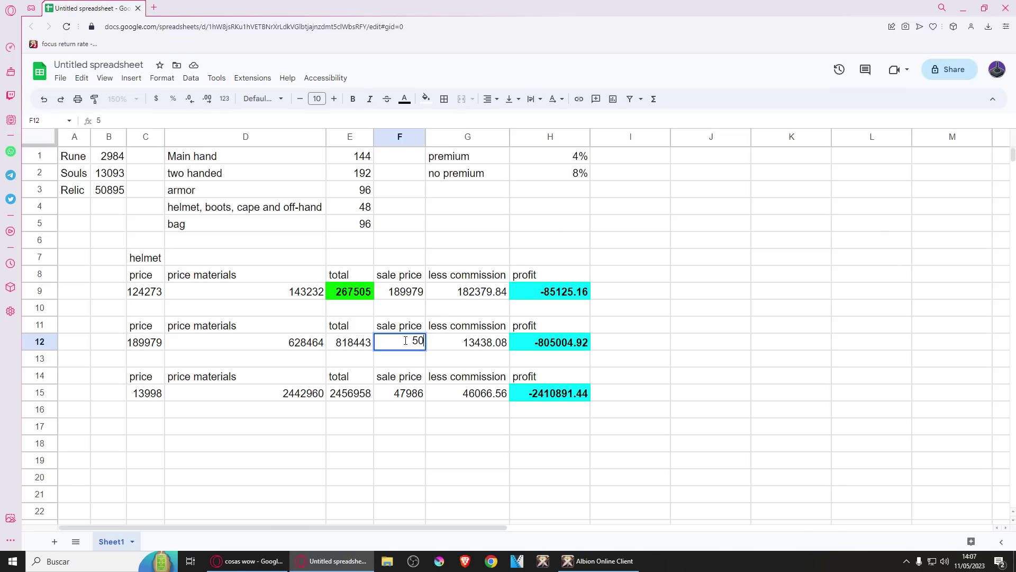
{"action": "key", "text": "Return"}
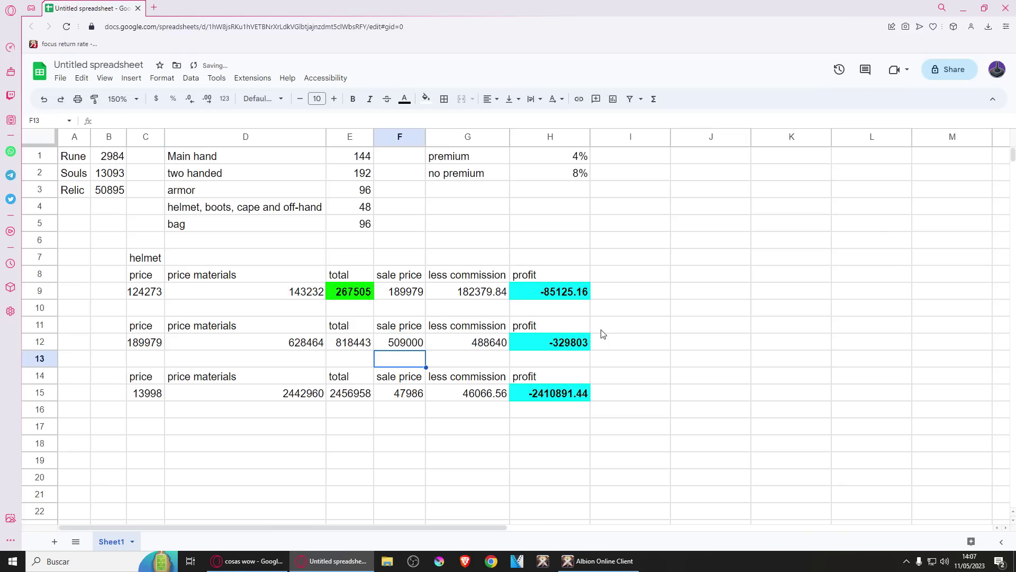
{"action": "left_click", "coordinate": [563, 347]}
- Set the price in C15 to 509000 and fit column C's width to its contents
{"action": "left_click", "coordinate": [149, 398]}
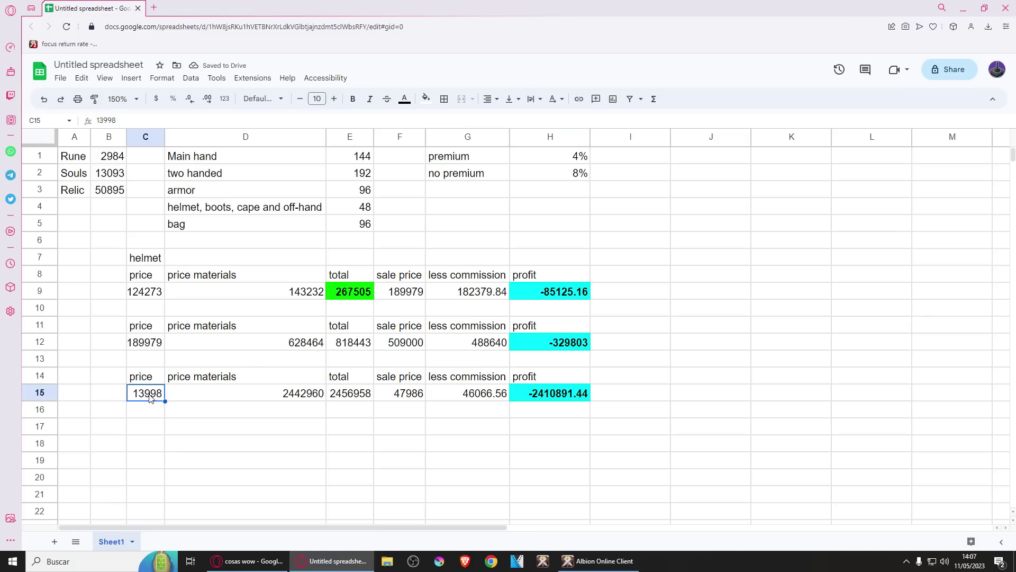
{"action": "key", "text": "Return"}
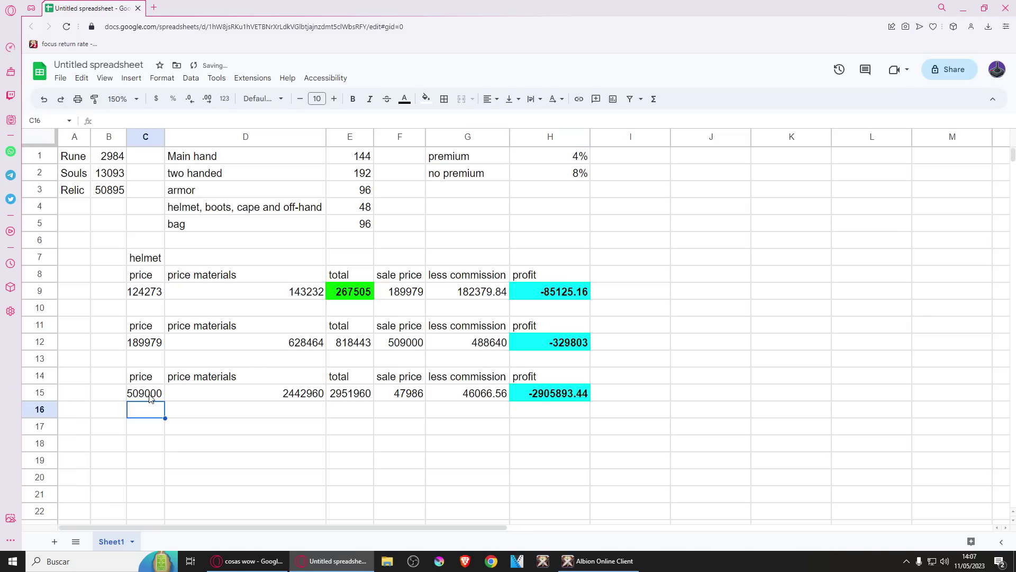
{"action": "double_click", "coordinate": [164, 137]}
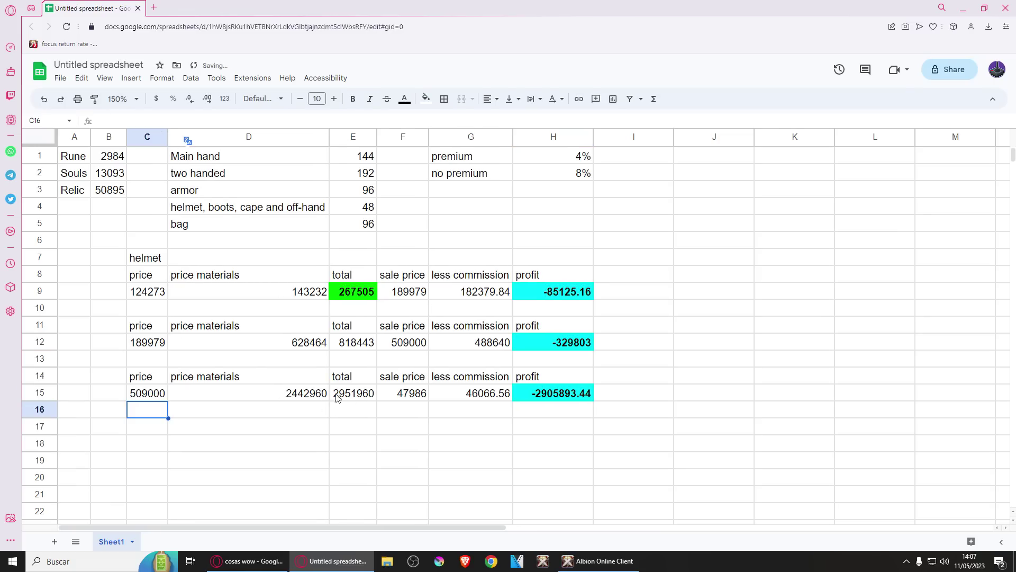
- Look up the Elder's Torch sell orders at Enchantment 3, set sale price F15 to 1000000 and check the profit in H15
{"action": "left_click", "coordinate": [587, 560]}
{"action": "left_click", "coordinate": [335, 195]}
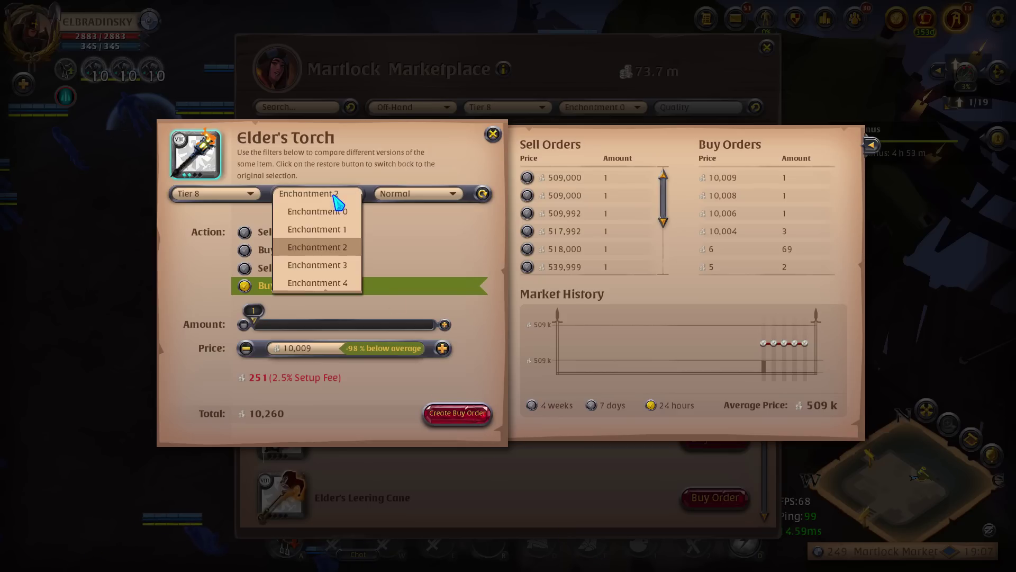
{"action": "left_click", "coordinate": [319, 265]}
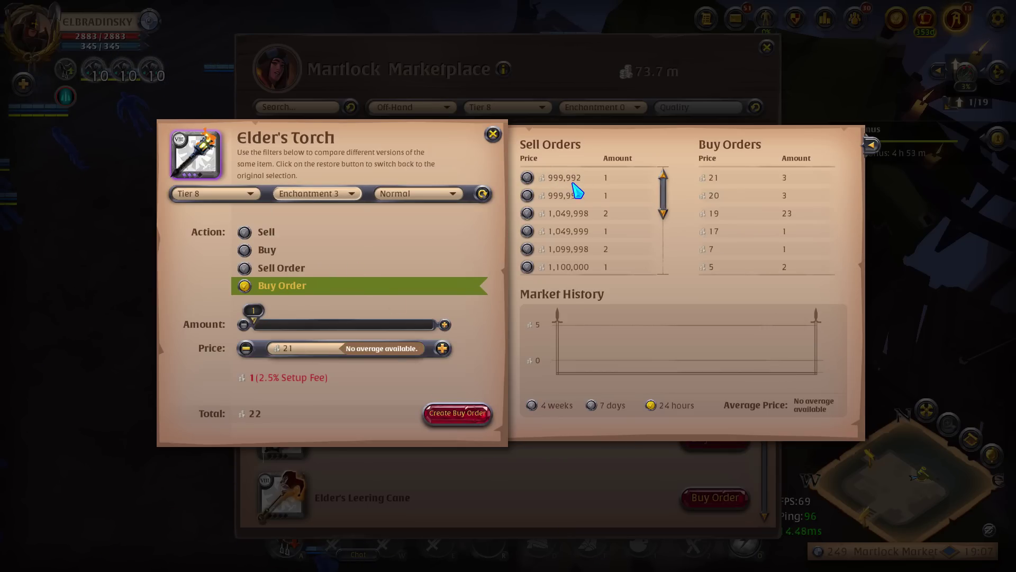
{"action": "key", "text": "alt+Tab"}
{"action": "left_click", "coordinate": [413, 396]}
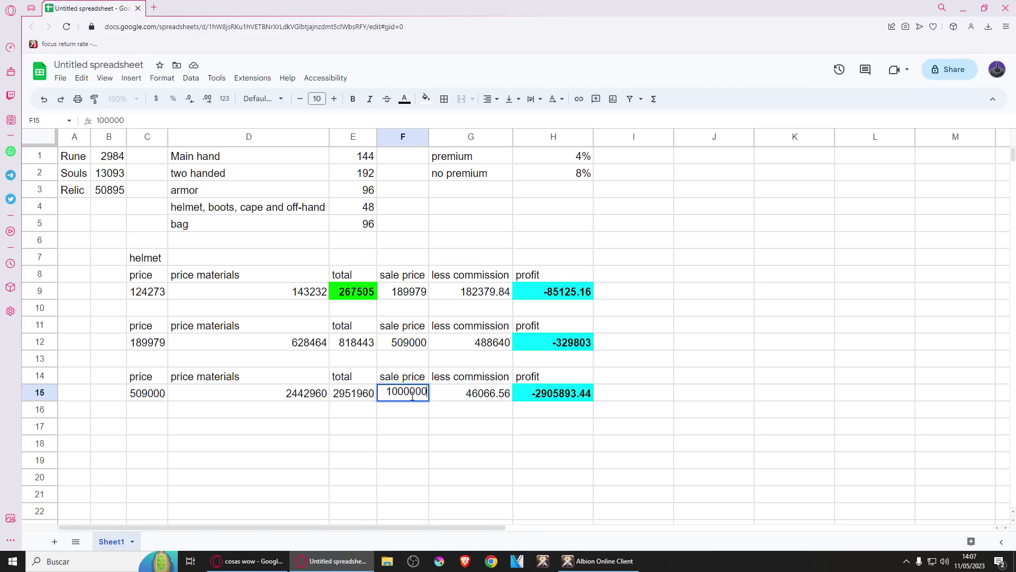
{"action": "type", "text": "1000000"}
{"action": "key", "text": "Return"}
{"action": "left_click", "coordinate": [561, 396]}
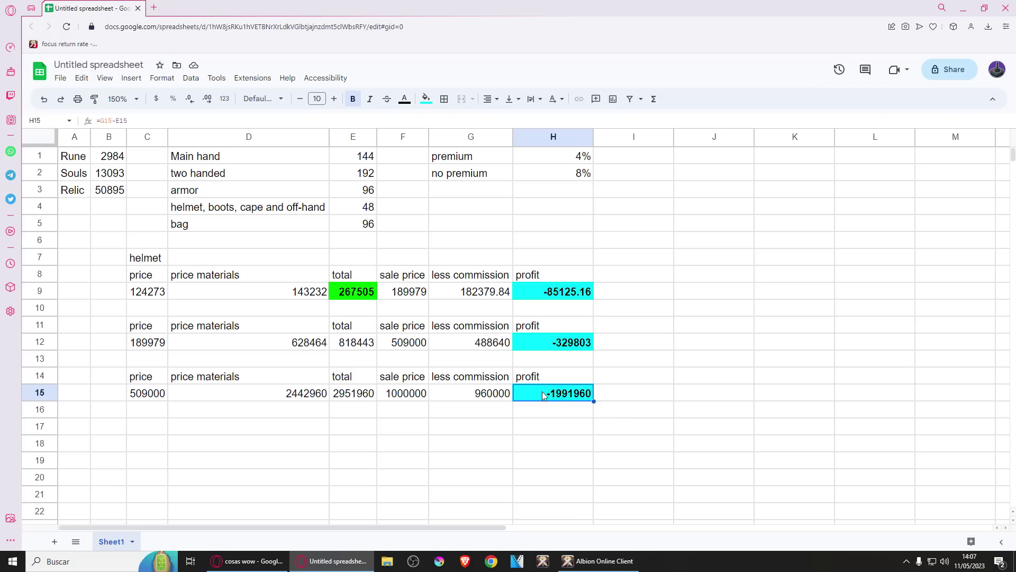
- Switch to Albion Online and examine the Enchantment 3 Elder's Torch item details and its 4-week market history
{"action": "left_click", "coordinate": [612, 564]}
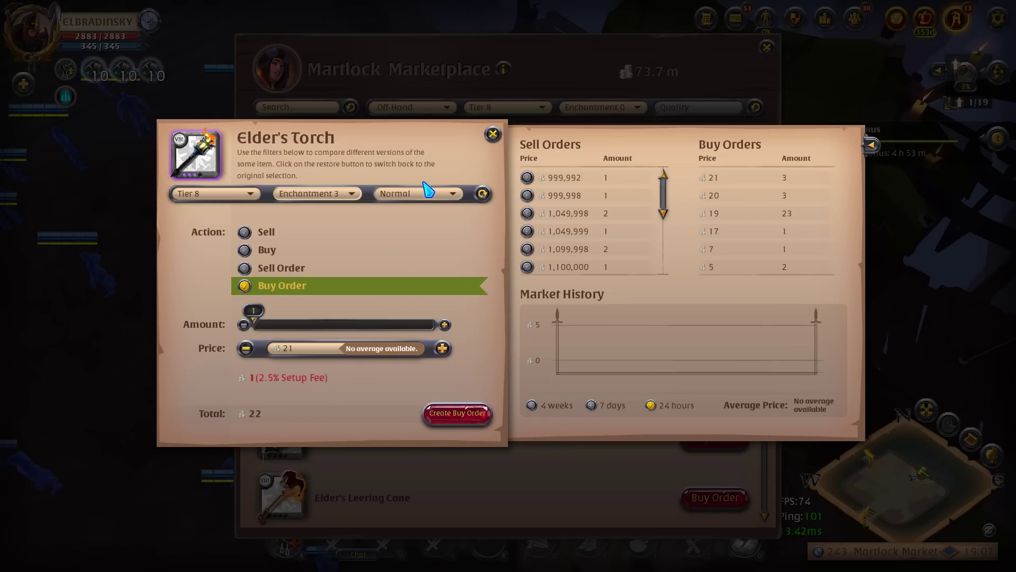
{"action": "left_click", "coordinate": [203, 158]}
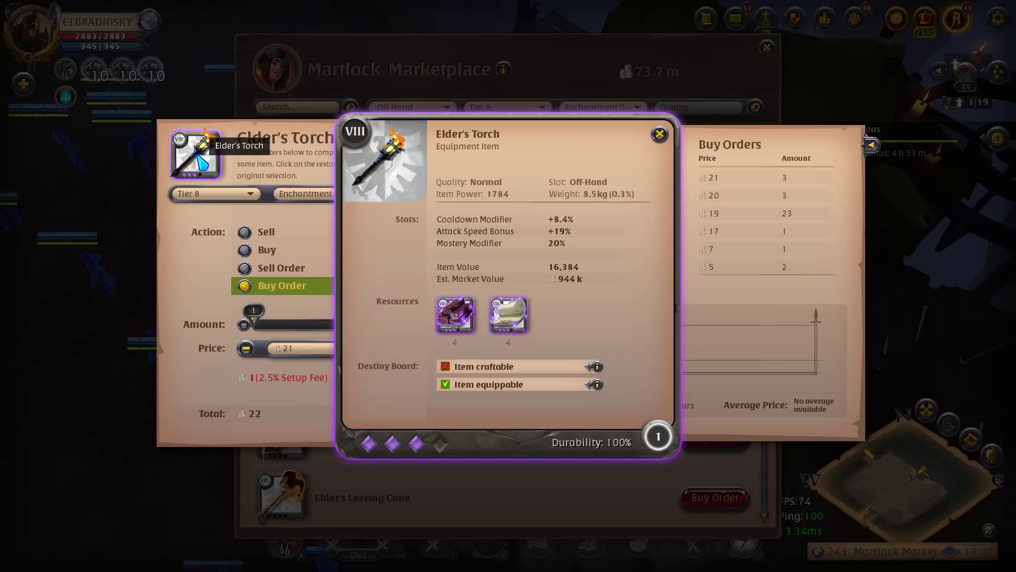
{"action": "left_click", "coordinate": [659, 134]}
{"action": "left_click", "coordinate": [532, 405]}
{"action": "mouse_move", "coordinate": [737, 370]}
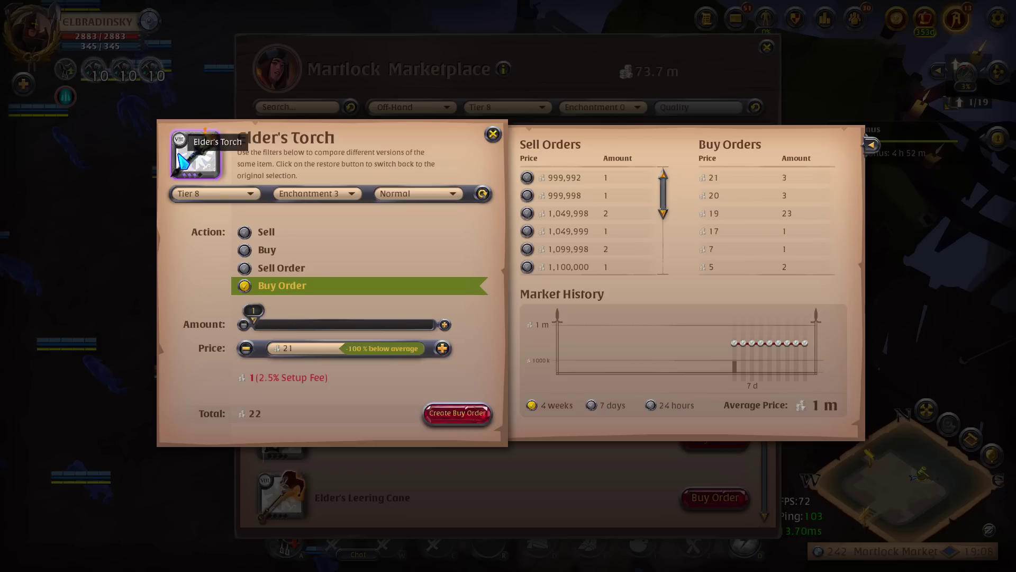
- Compare the Enchantment 3 Elder's Torch orders and market history across Good, Outstanding, Excellent and Masterpiece quality
{"action": "left_click", "coordinate": [418, 197]}
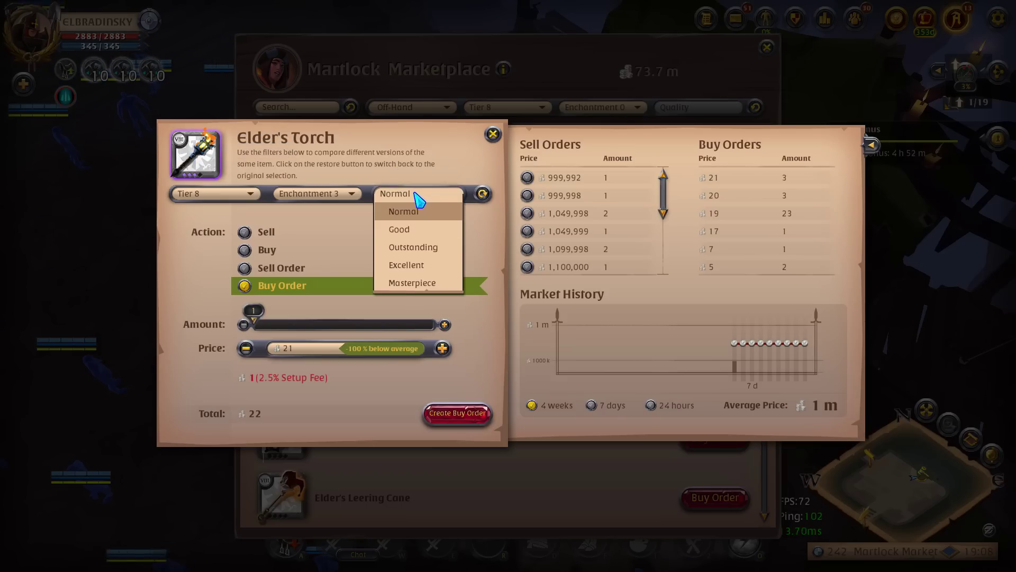
{"action": "left_click", "coordinate": [412, 226]}
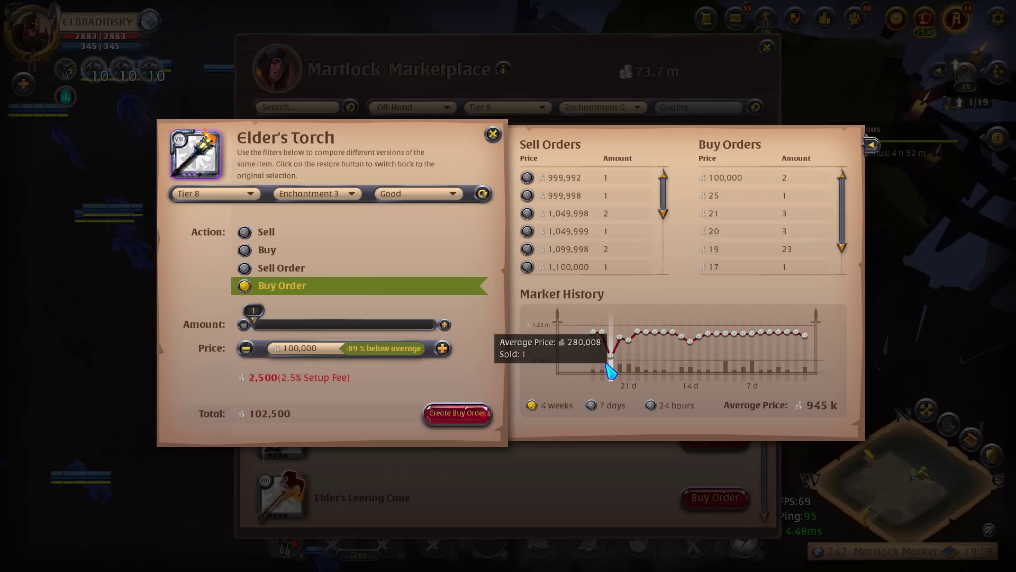
{"action": "left_click", "coordinate": [415, 193]}
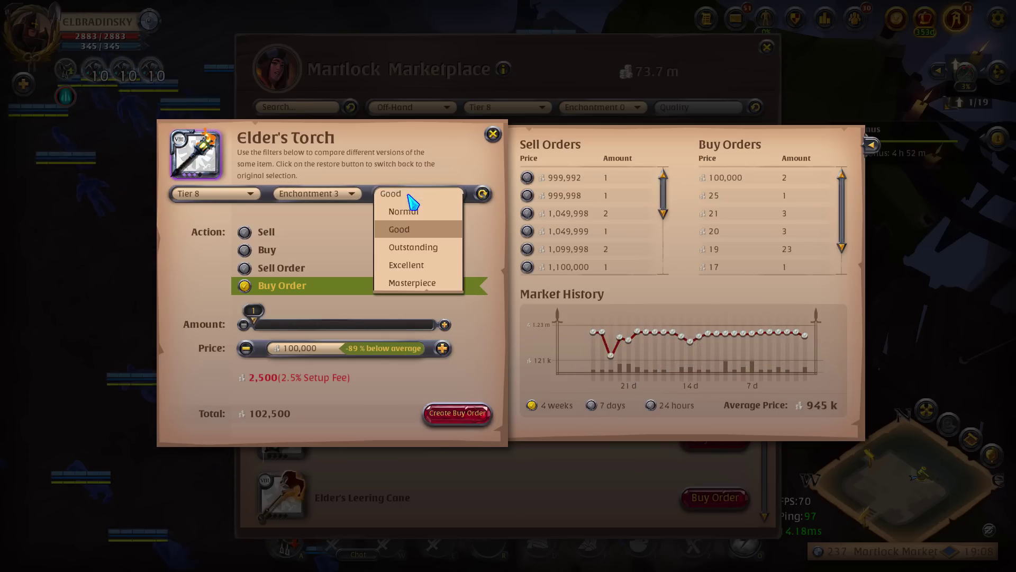
{"action": "left_click", "coordinate": [405, 246]}
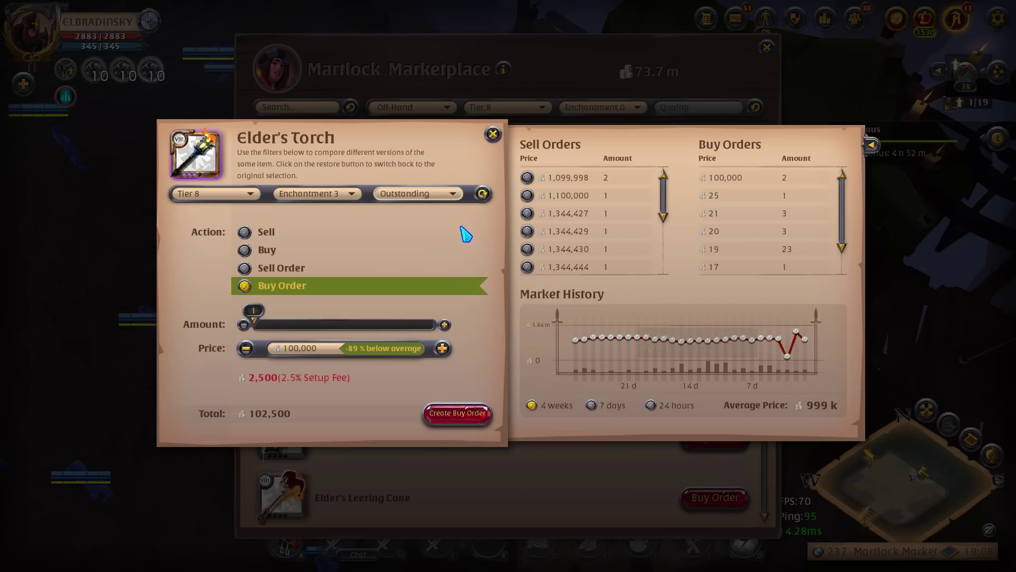
{"action": "left_click", "coordinate": [423, 195]}
{"action": "left_click", "coordinate": [402, 264]}
{"action": "left_click", "coordinate": [410, 196]}
{"action": "left_click", "coordinate": [406, 285]}
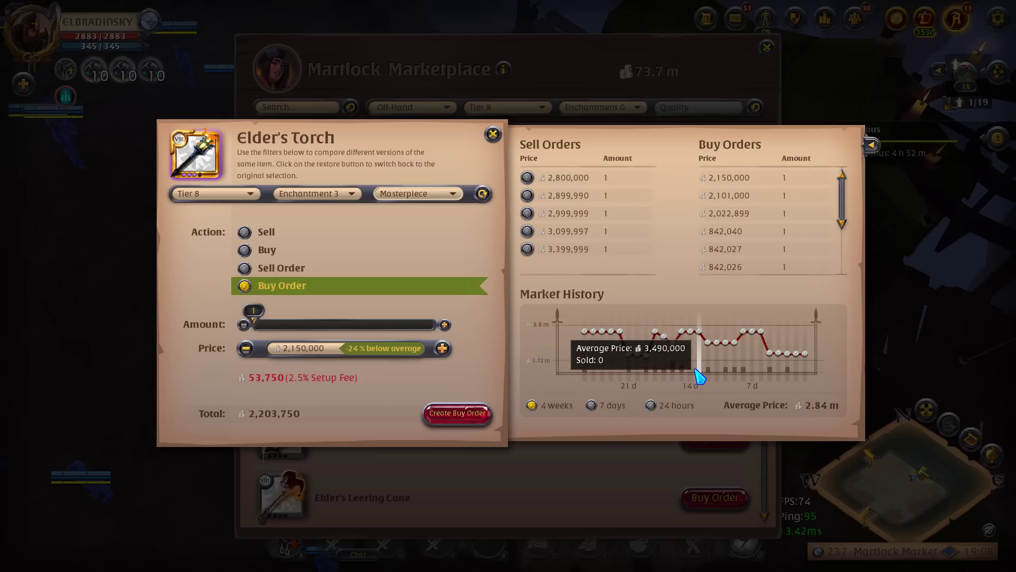
- Compare the Elder's Torch orders across Normal and Masterpiece quality, and at Masterpiece between Enchantment 0 and Enchantment 3
{"action": "left_click", "coordinate": [454, 194]}
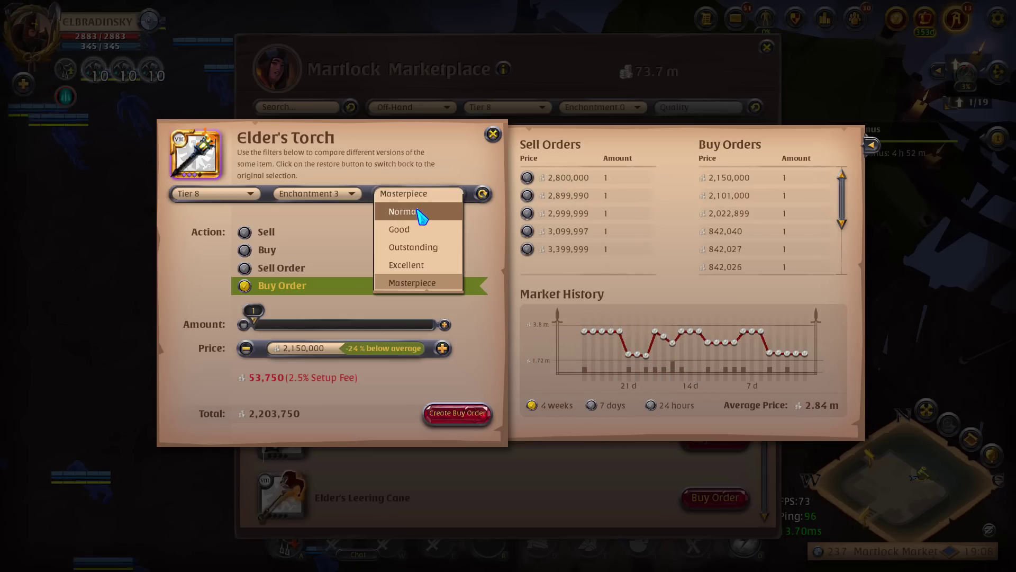
{"action": "left_click", "coordinate": [421, 216]}
{"action": "left_click", "coordinate": [429, 195]}
{"action": "left_click", "coordinate": [417, 285]}
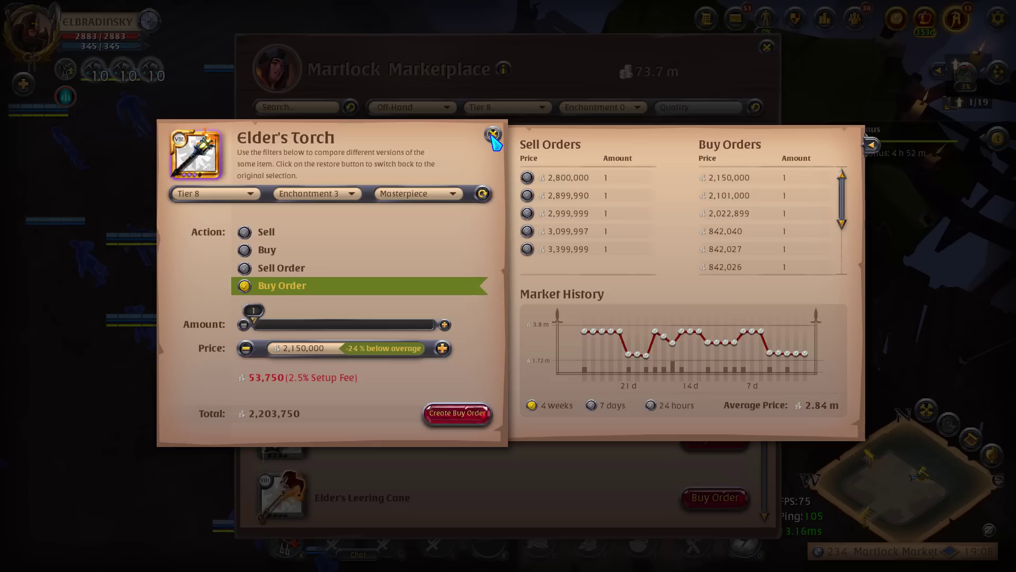
{"action": "left_click", "coordinate": [318, 194]}
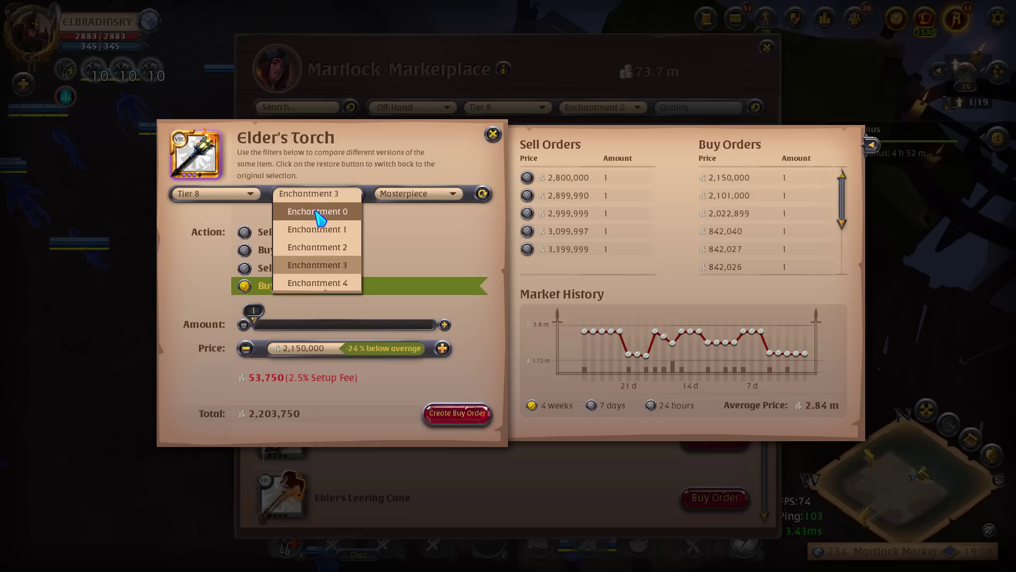
{"action": "left_click", "coordinate": [316, 212]}
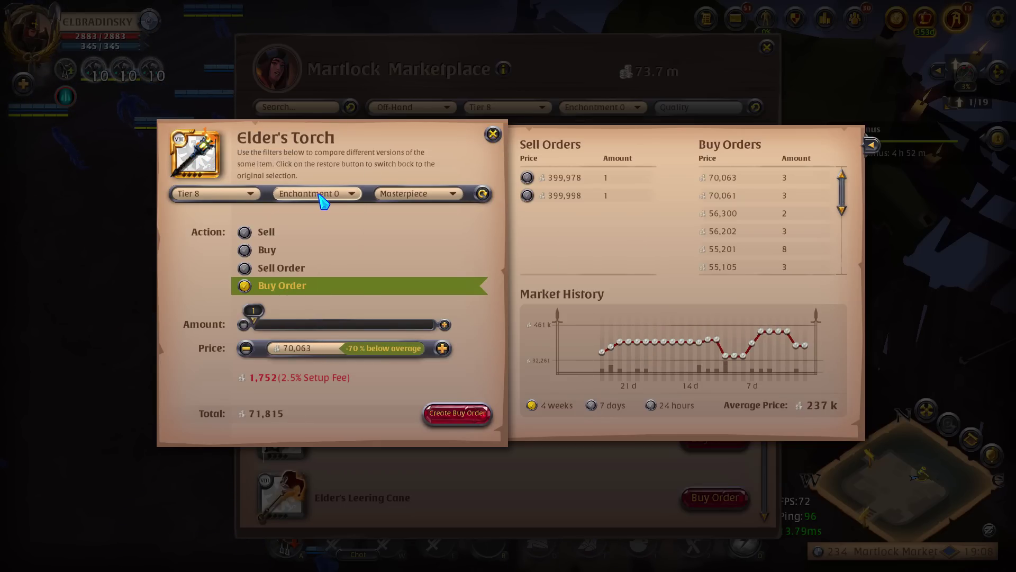
{"action": "left_click", "coordinate": [341, 194]}
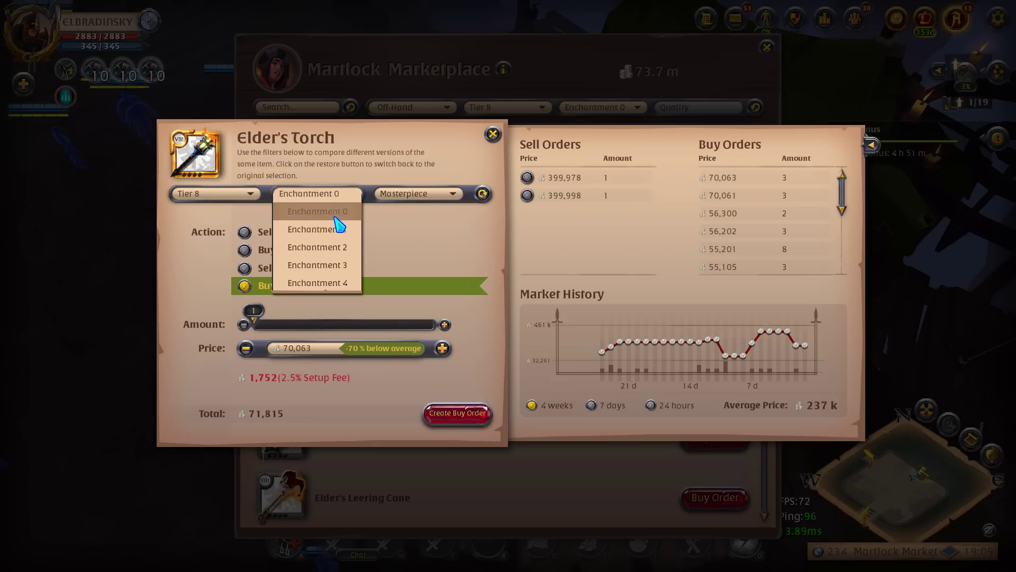
{"action": "left_click", "coordinate": [321, 265]}
{"action": "left_click", "coordinate": [328, 200]}
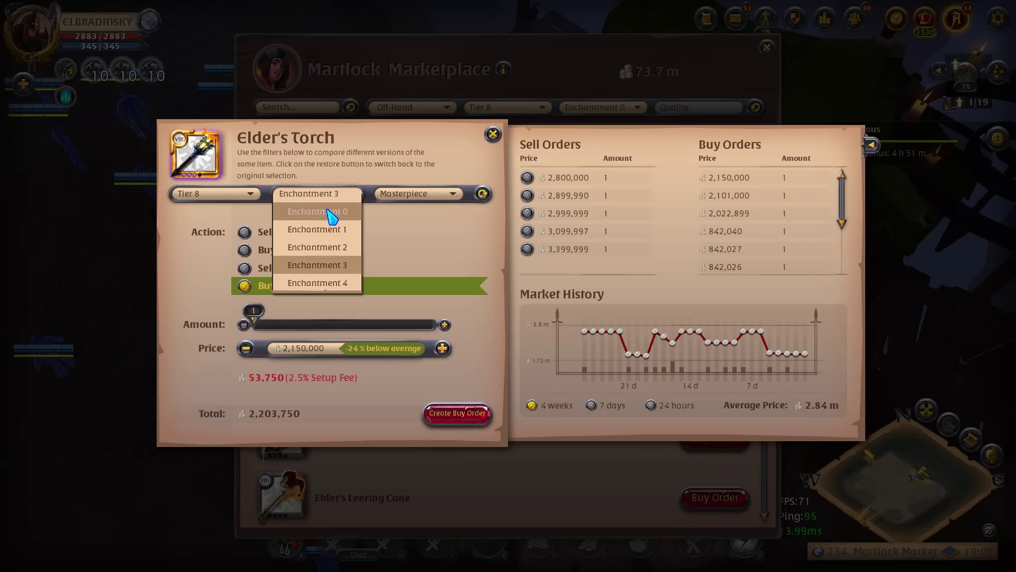
{"action": "left_click", "coordinate": [330, 212]}
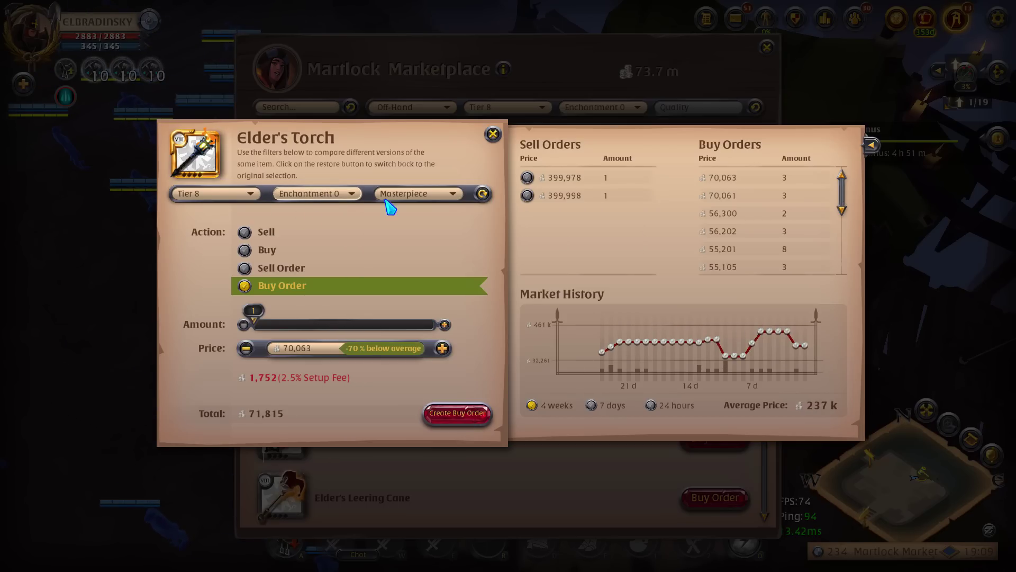
- Switch to the Google Sheets spreadsheet and set the first helmet price in C9 to 400000
{"action": "key", "text": "alt+Tab"}
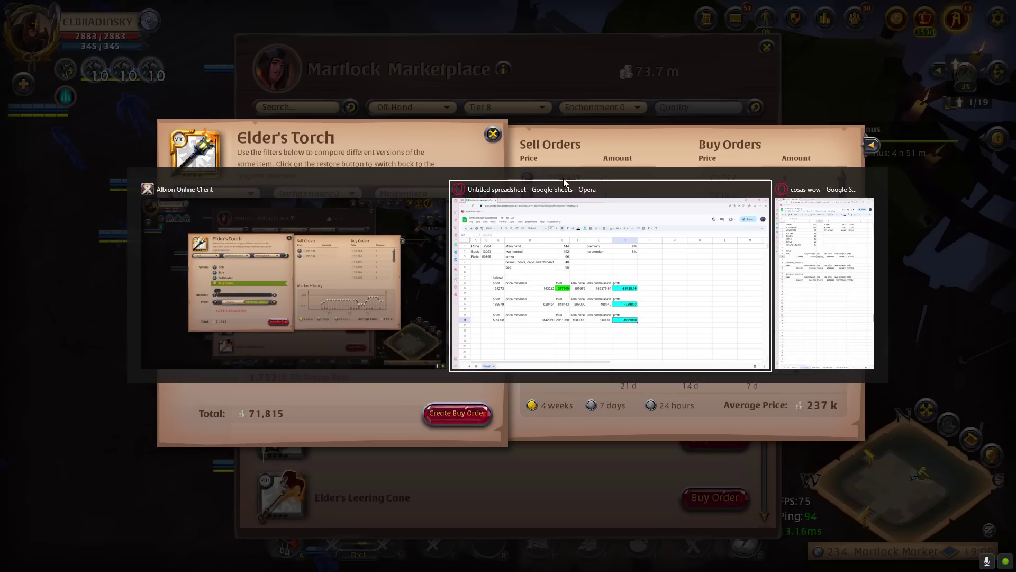
{"action": "left_click", "coordinate": [161, 292]}
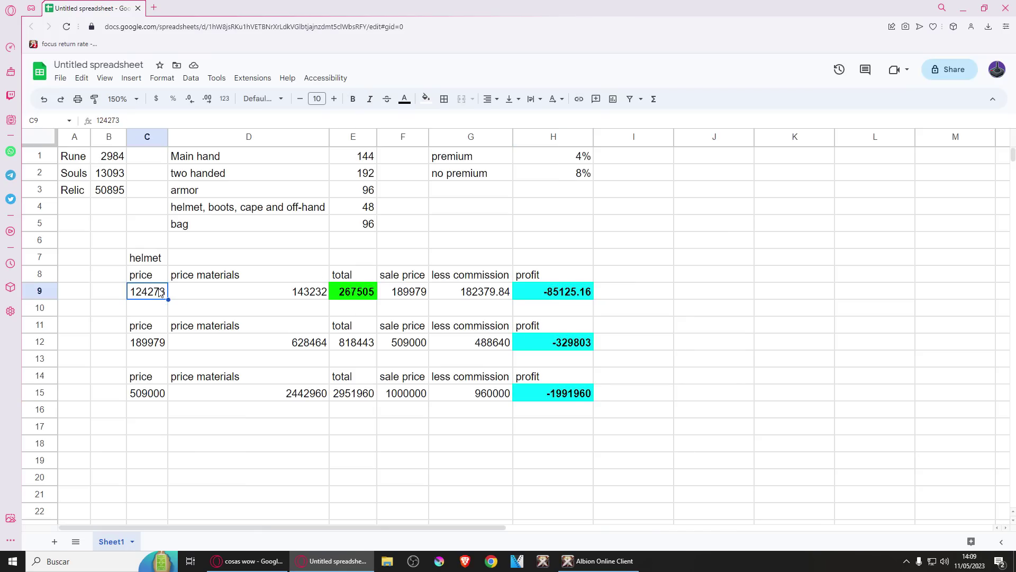
{"action": "type", "text": "400000"}
{"action": "key", "text": "Return"}
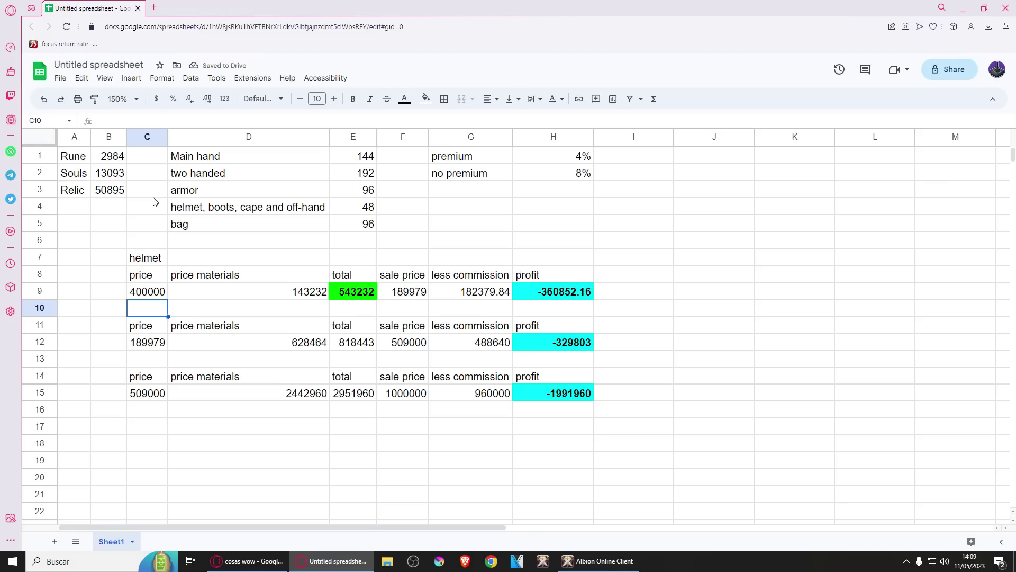
- Look up the Masterpiece Elder's Torch market history at Enchantment 1 in Albion Online and set sale price F9 to 386663
{"action": "left_click", "coordinate": [598, 561]}
{"action": "left_click", "coordinate": [318, 193]}
{"action": "left_click", "coordinate": [317, 229]}
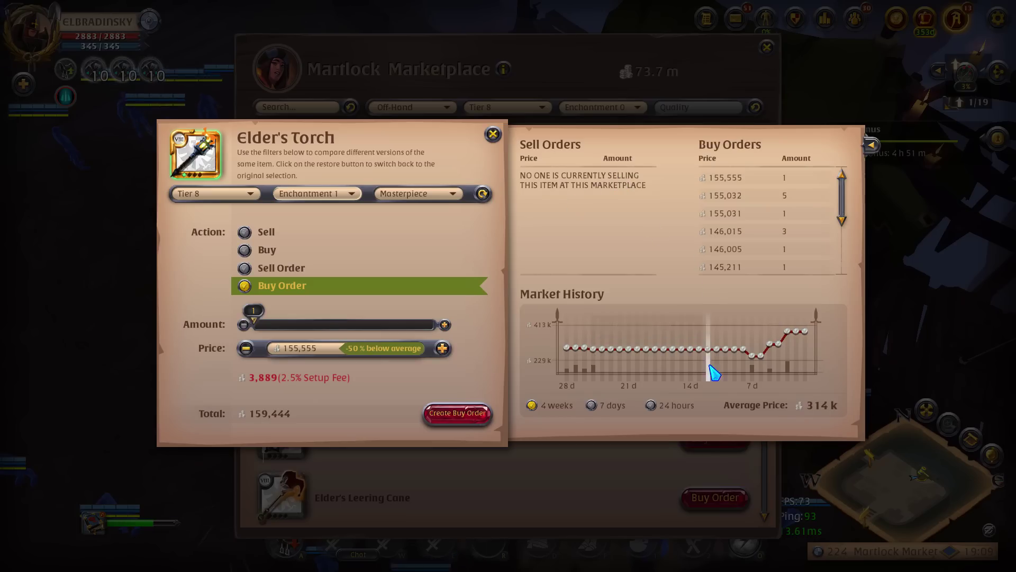
{"action": "mouse_move", "coordinate": [790, 373]}
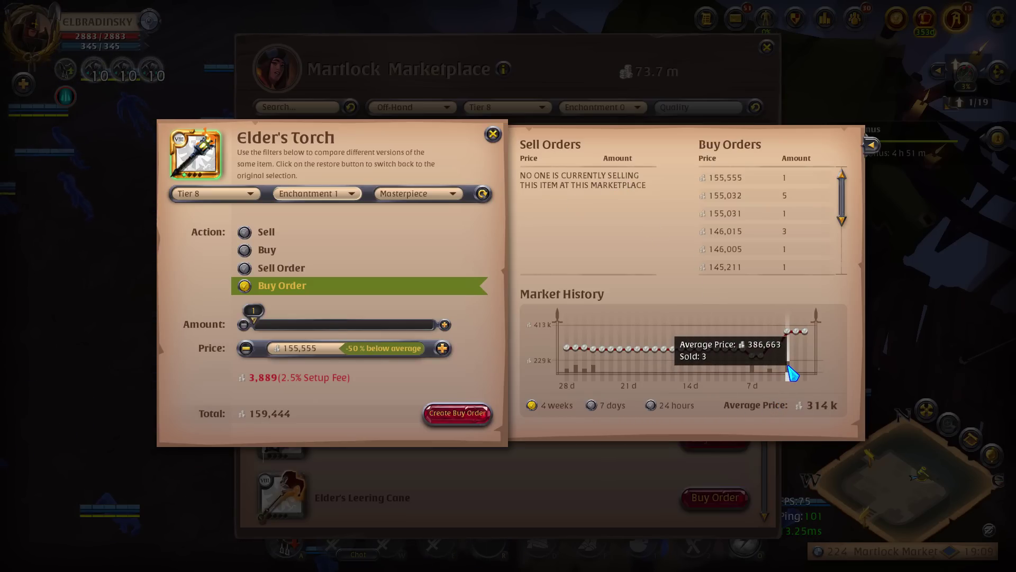
{"action": "key", "text": "alt+Tab"}
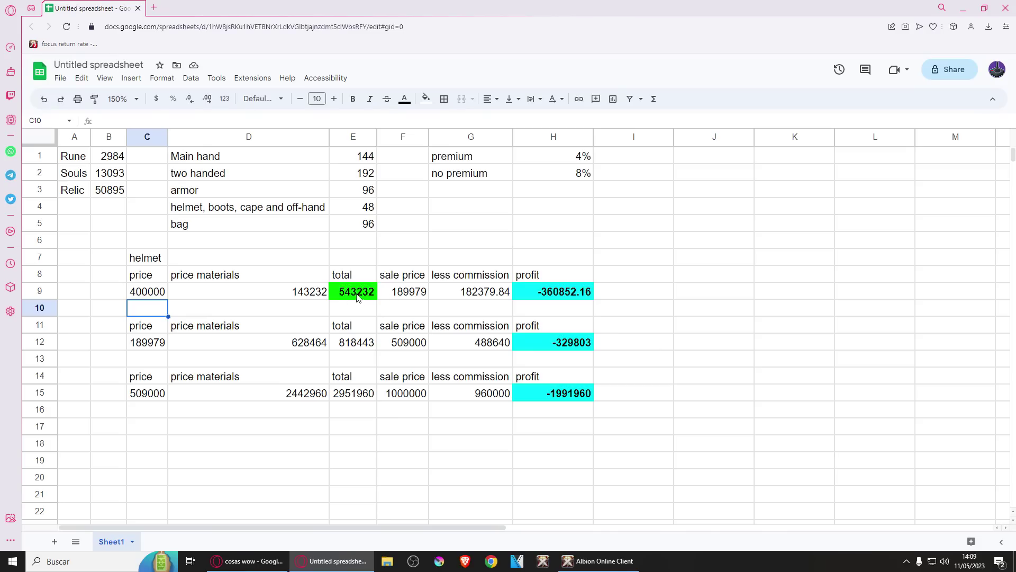
{"action": "left_click", "coordinate": [395, 297]}
{"action": "type", "text": "386663"}
{"action": "key", "text": "Return"}
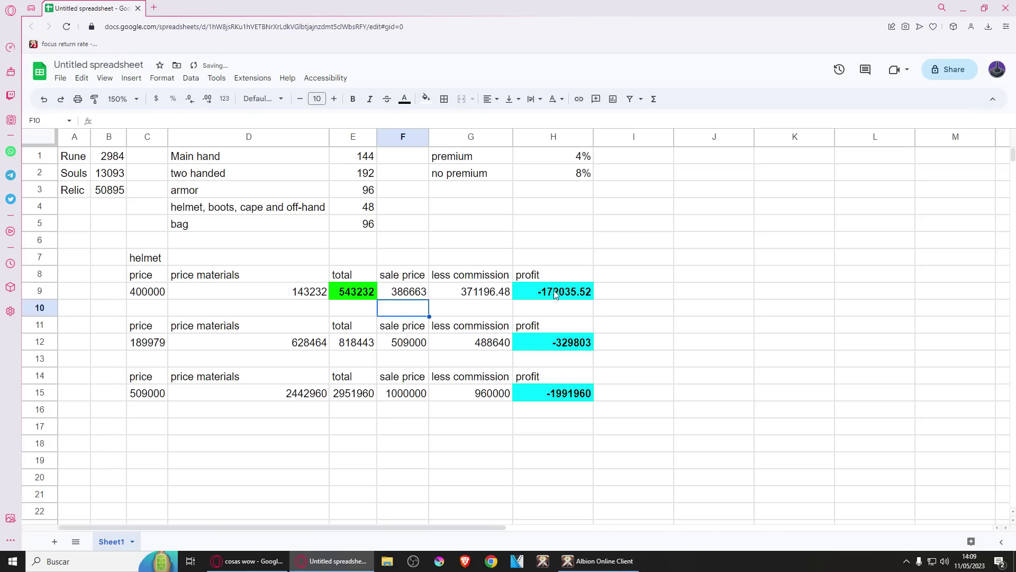
- Set the price in C12 to 386663
{"action": "left_click", "coordinate": [151, 345]}
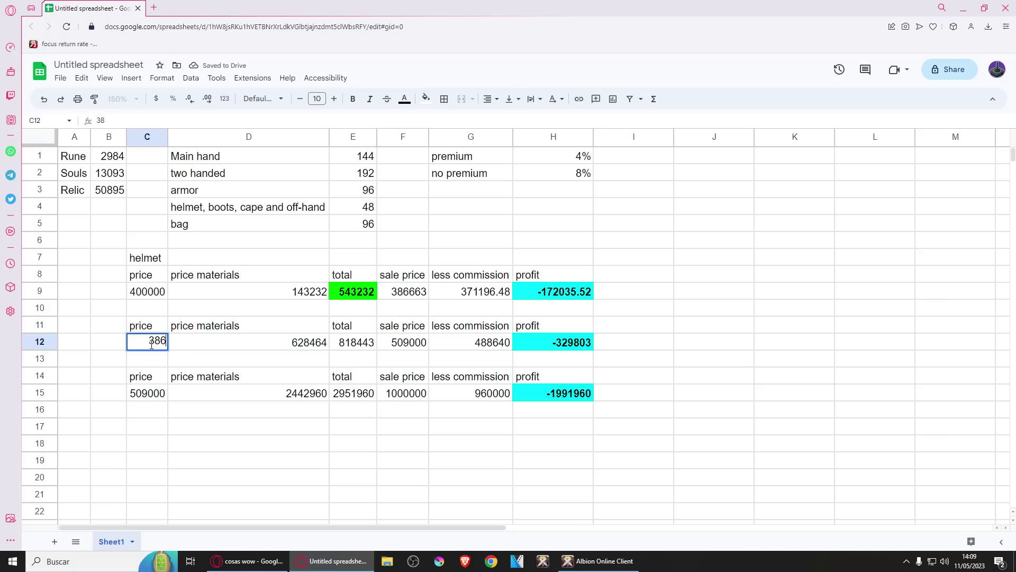
{"action": "type", "text": "386663"}
{"action": "left_click", "coordinate": [351, 348]}
- Look up the Masterpiece Elder's Torch sell orders at Enchantment 2 in Albion Online and set sale price F12 to 1200000
{"action": "left_click", "coordinate": [598, 560]}
{"action": "left_click", "coordinate": [328, 195]}
{"action": "left_click", "coordinate": [318, 247]}
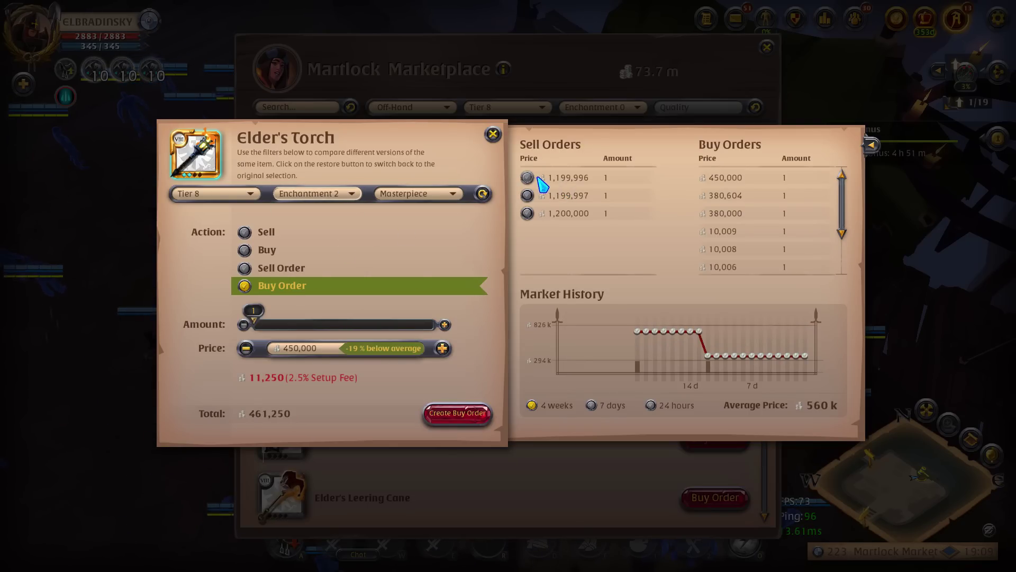
{"action": "key", "text": "alt+Tab"}
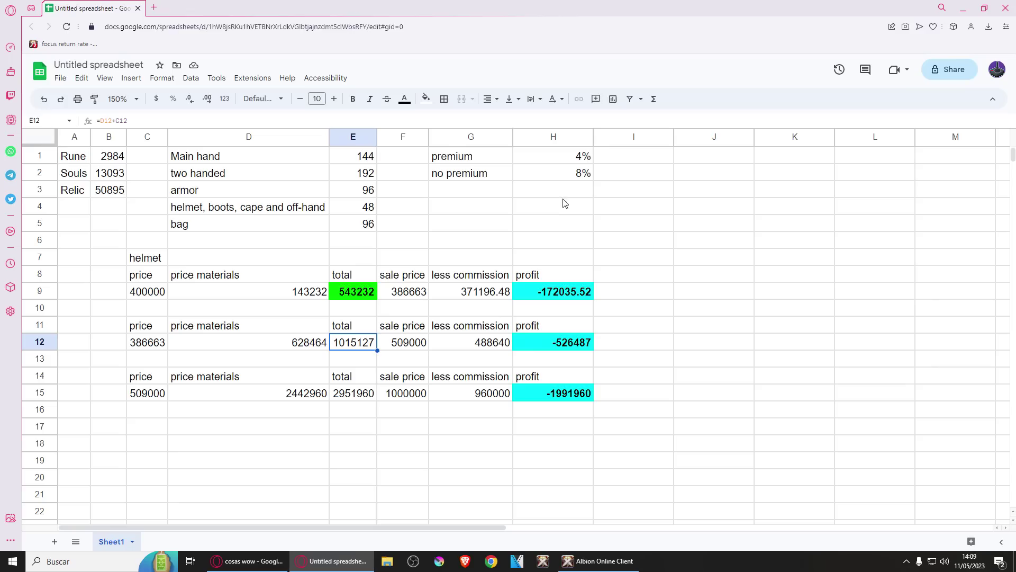
{"action": "left_click", "coordinate": [406, 347]}
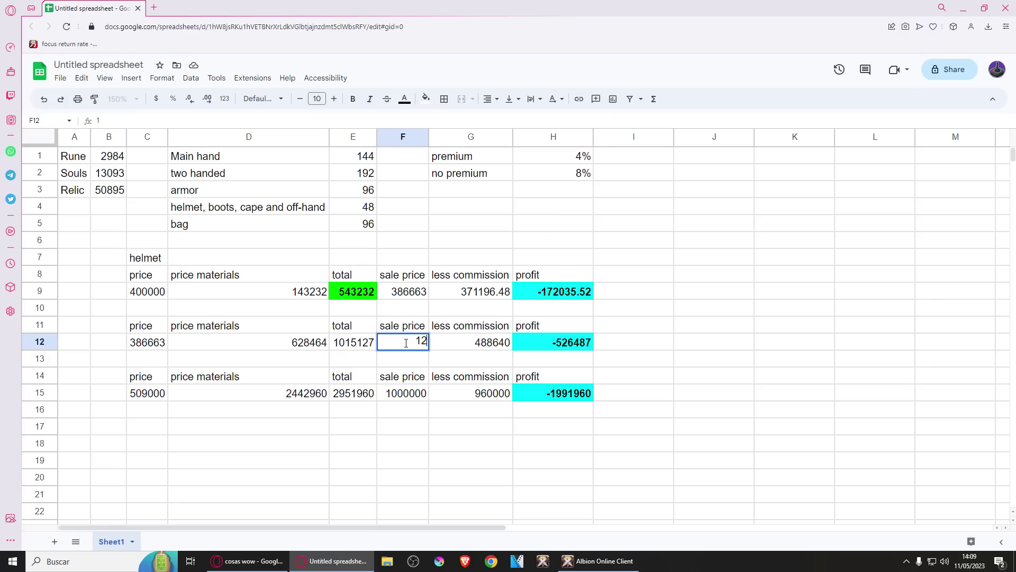
{"action": "key", "text": "Return"}
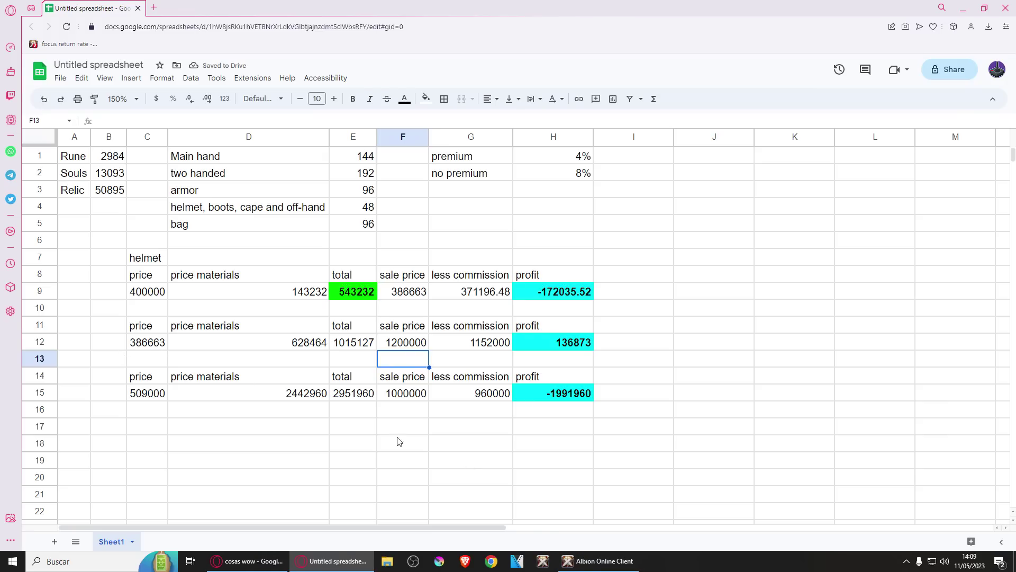
- Recheck the Masterpiece Elder's Torch orders and history at Enchantments 1 and 2 against the less-commission value in G12
{"action": "left_click", "coordinate": [603, 561]}
{"action": "left_click", "coordinate": [333, 194]}
{"action": "left_click", "coordinate": [332, 233]}
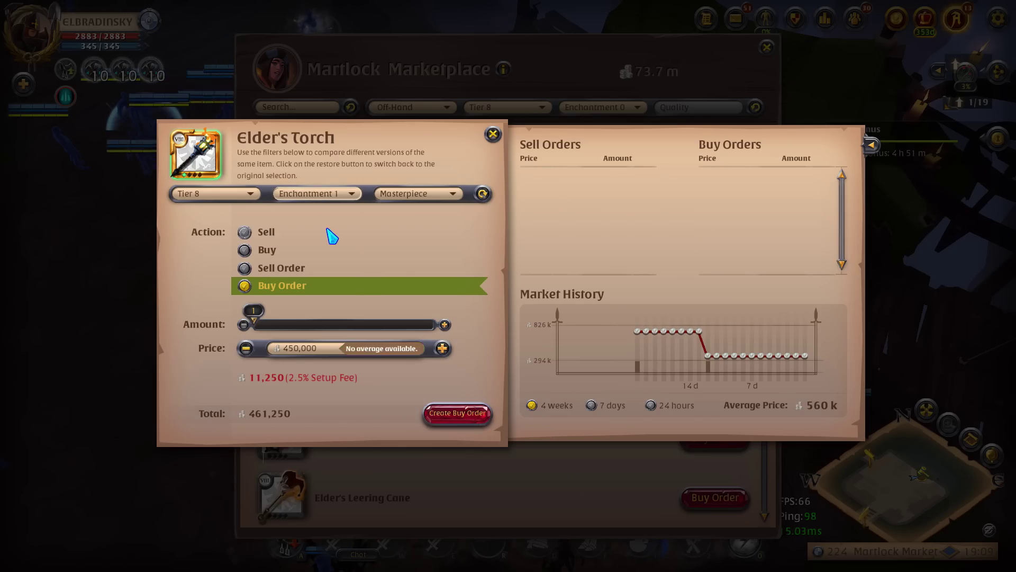
{"action": "left_click", "coordinate": [340, 195]}
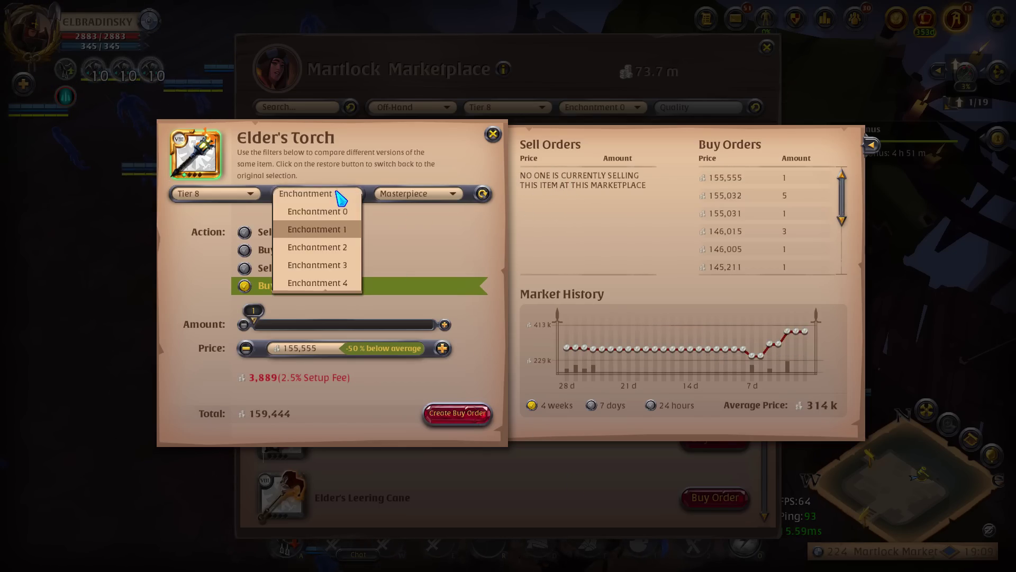
{"action": "left_click", "coordinate": [324, 249]}
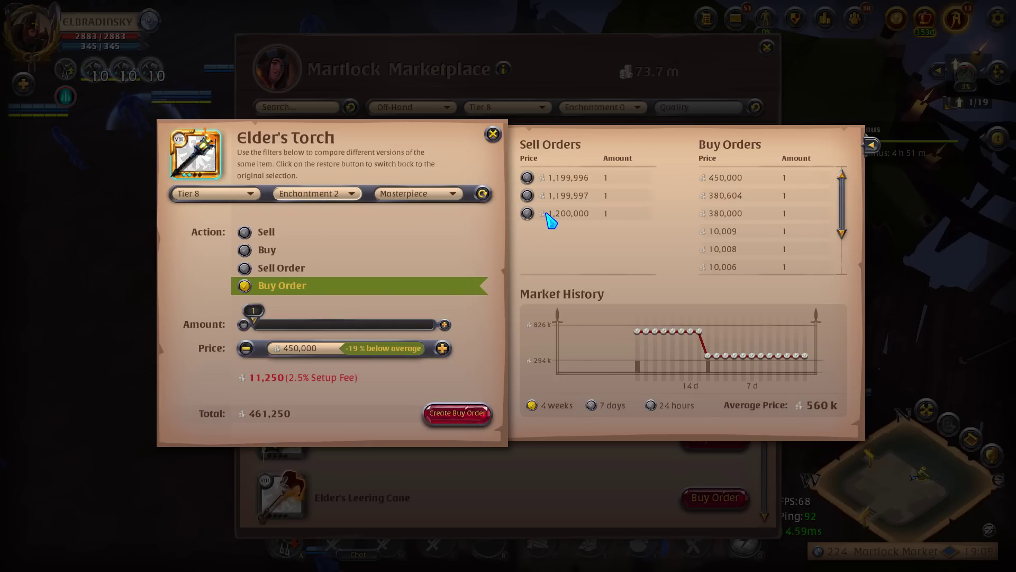
{"action": "mouse_move", "coordinate": [636, 363]}
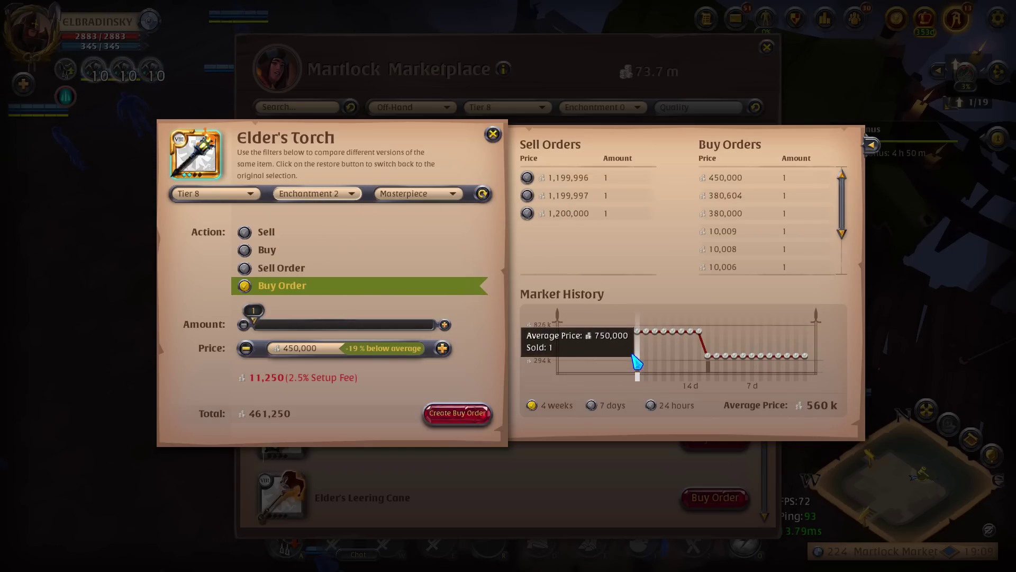
{"action": "key", "text": "alt+Tab"}
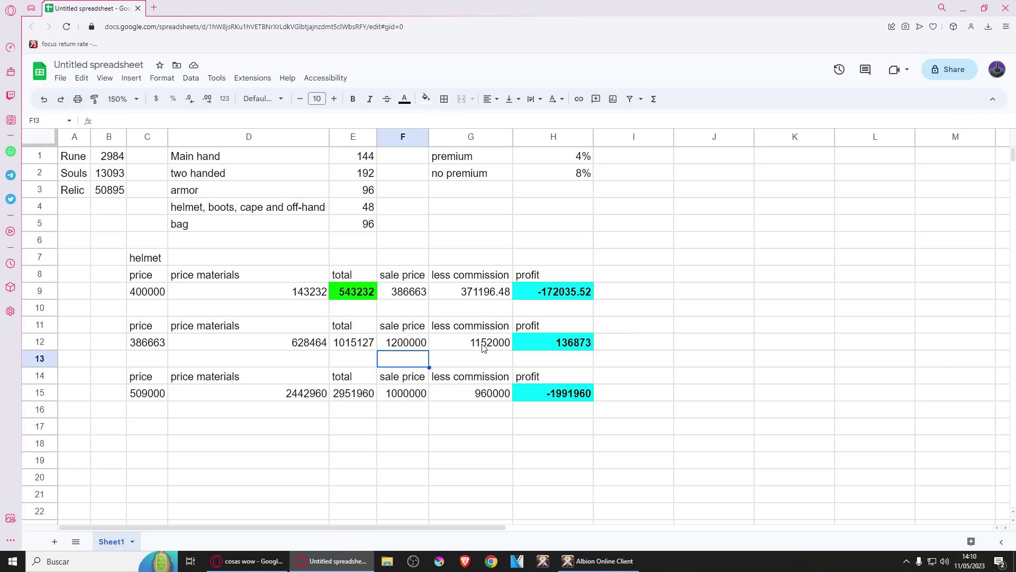
{"action": "left_click", "coordinate": [481, 347]}
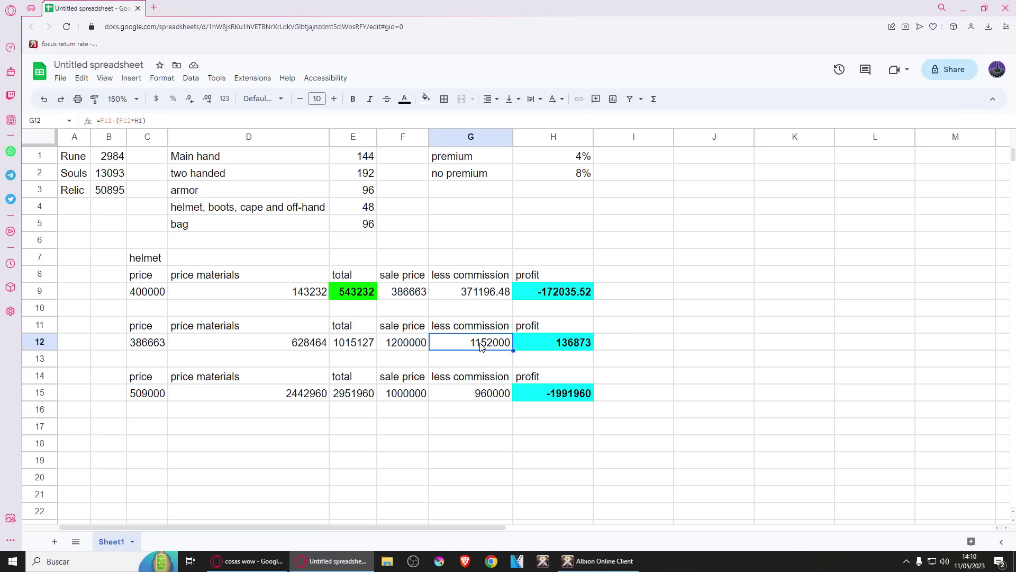
{"action": "left_click", "coordinate": [604, 560]}
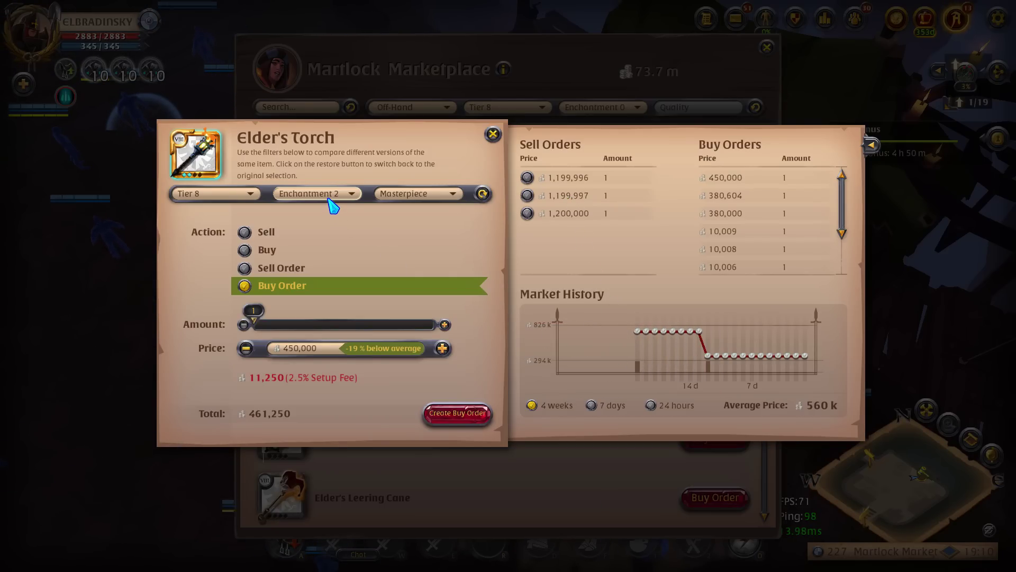
- Switch to the spreadsheet, set the price in C15 to 1200000 and fit column C's width to its contents
{"action": "key", "text": "alt+Tab"}
{"action": "left_click", "coordinate": [144, 397]}
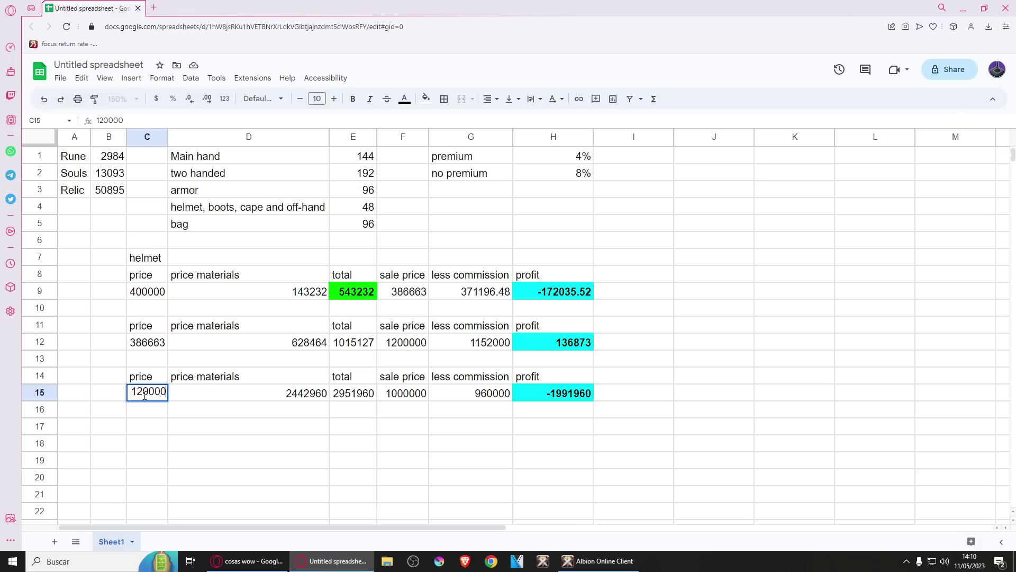
{"action": "key", "text": "Return"}
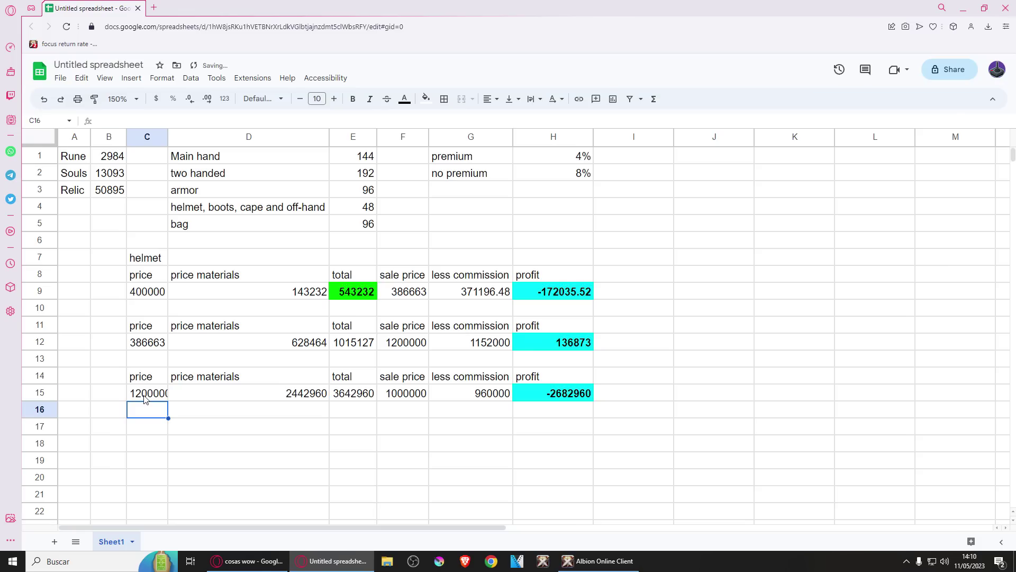
{"action": "double_click", "coordinate": [167, 137]}
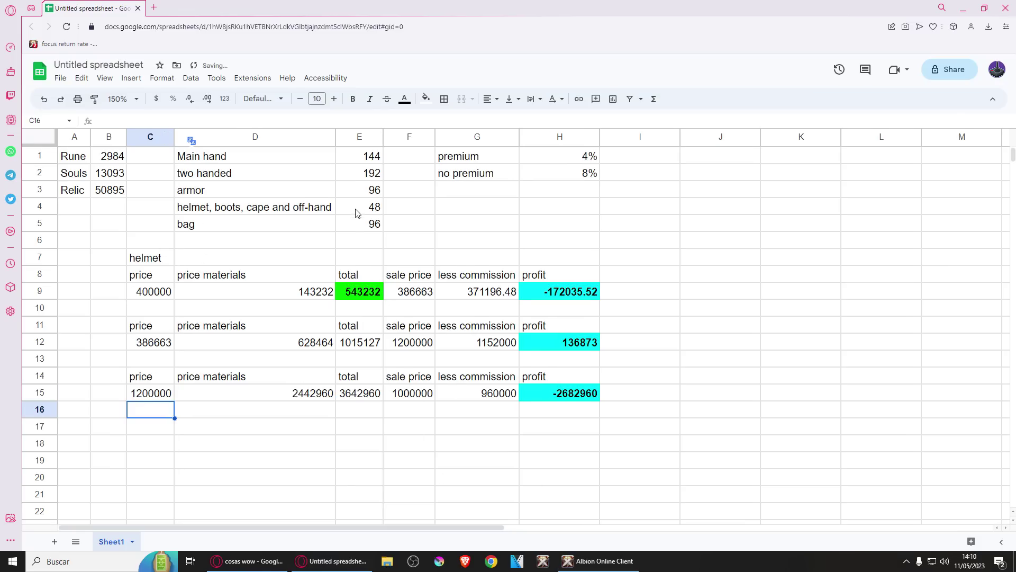
- Look up the Masterpiece Elder's Torch sell orders at Enchantment 3 in Albion Online and set sale price F15 to 2800000
{"action": "left_click", "coordinate": [588, 560]}
{"action": "left_click", "coordinate": [338, 194]}
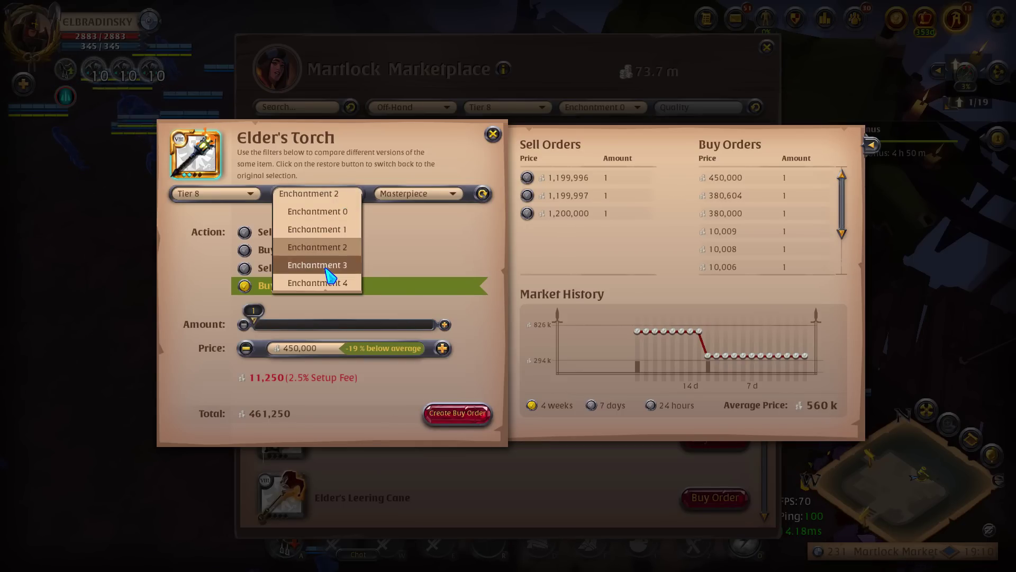
{"action": "left_click", "coordinate": [341, 264]}
{"action": "key", "text": "alt+Tab"}
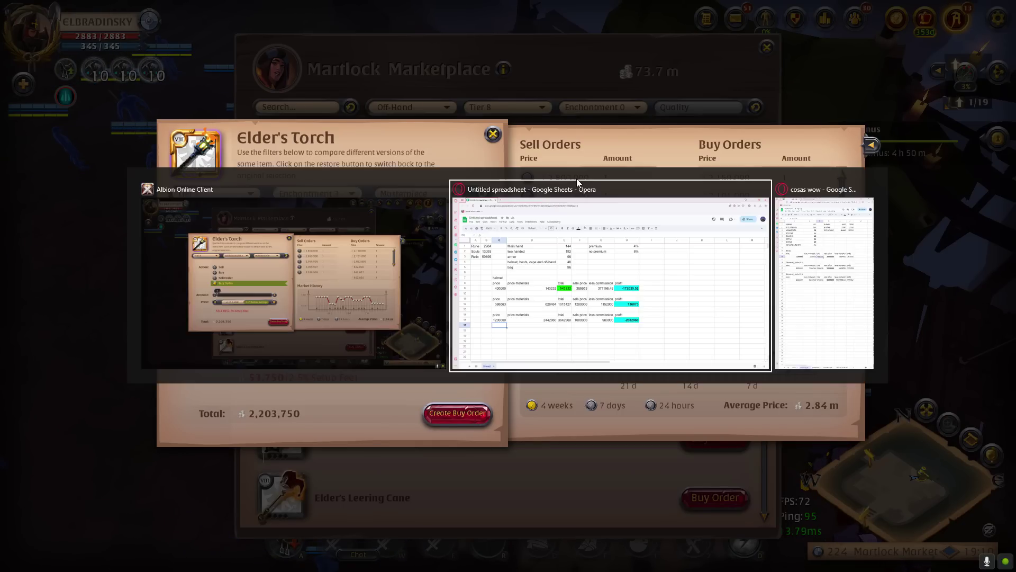
{"action": "left_click", "coordinate": [412, 394]}
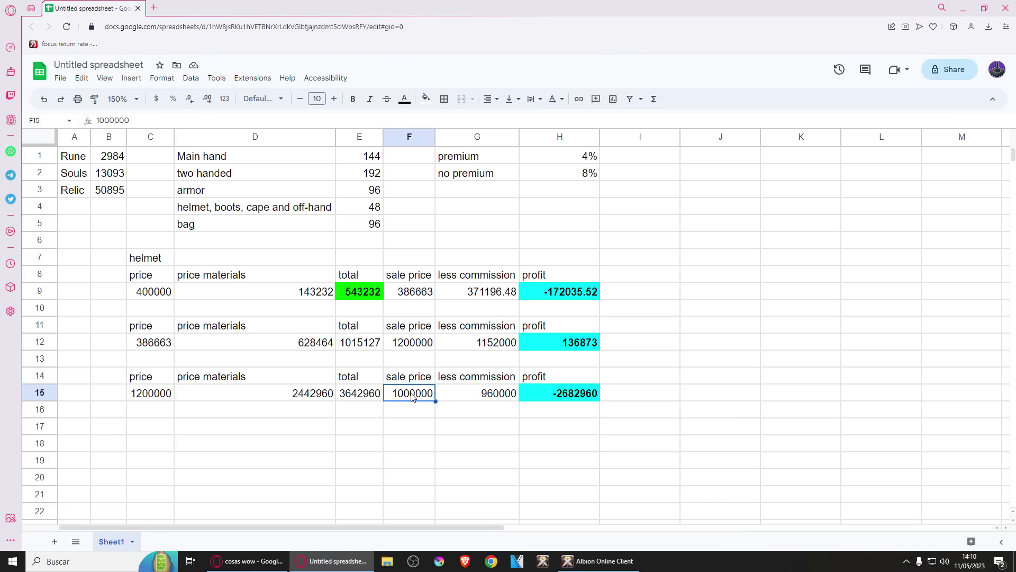
{"action": "key", "text": "Return"}
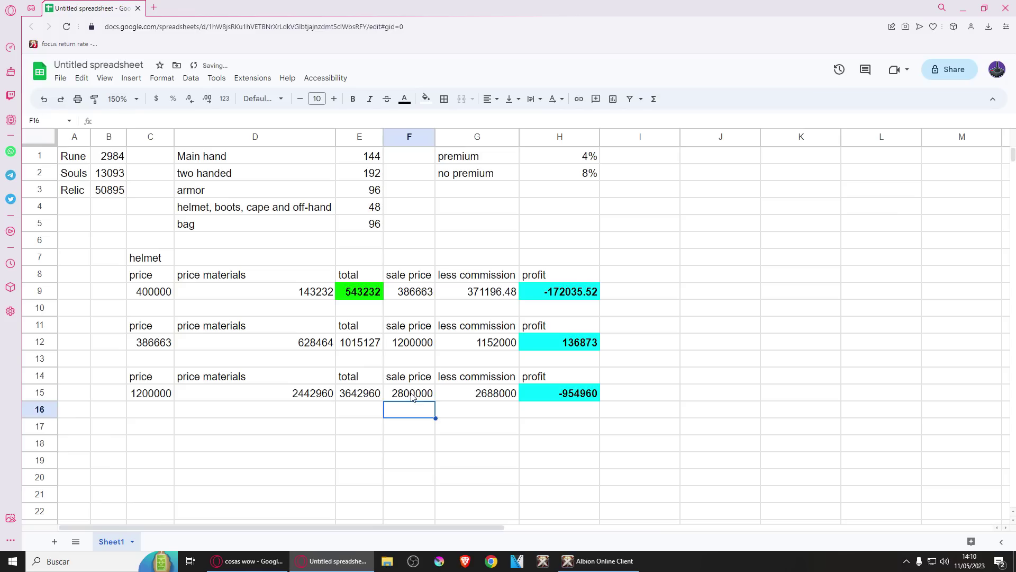
- Check the profit formula in H15 and switch back to the Elder's Torch market details in Albion Online
{"action": "left_click", "coordinate": [564, 399]}
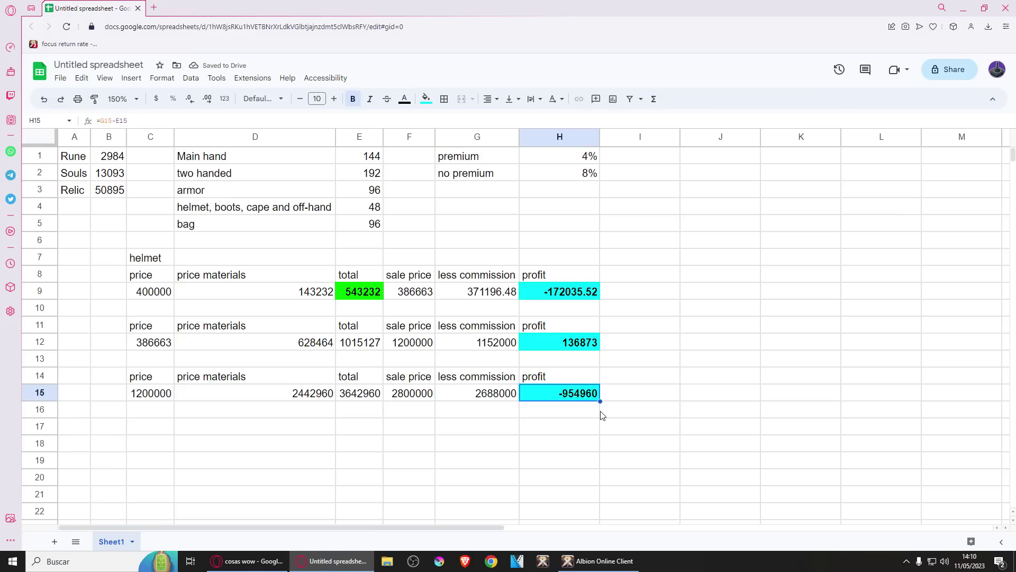
{"action": "left_click", "coordinate": [599, 560]}
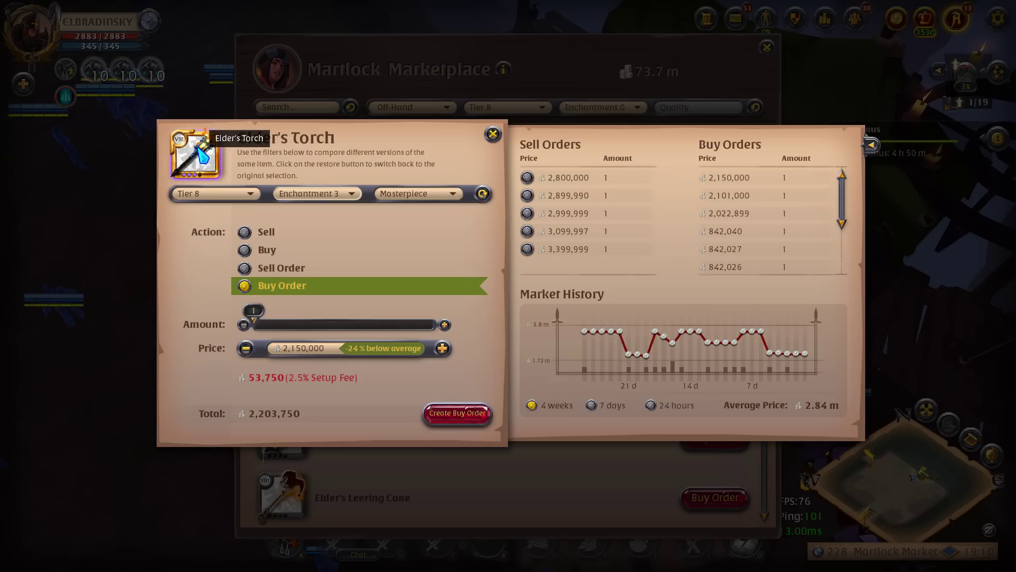
- Close the Elder's Torch details, browse the off-hands at Tiers 6, 5 and 4, and recheck the profit figures in the spreadsheet
{"action": "left_click", "coordinate": [493, 134]}
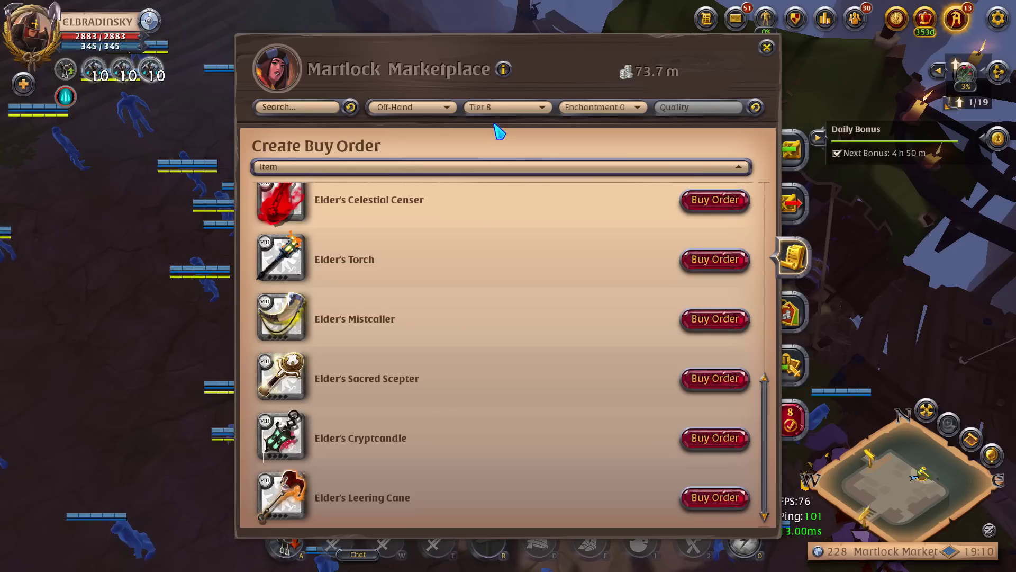
{"action": "left_click", "coordinate": [499, 108]}
{"action": "left_click", "coordinate": [498, 232]}
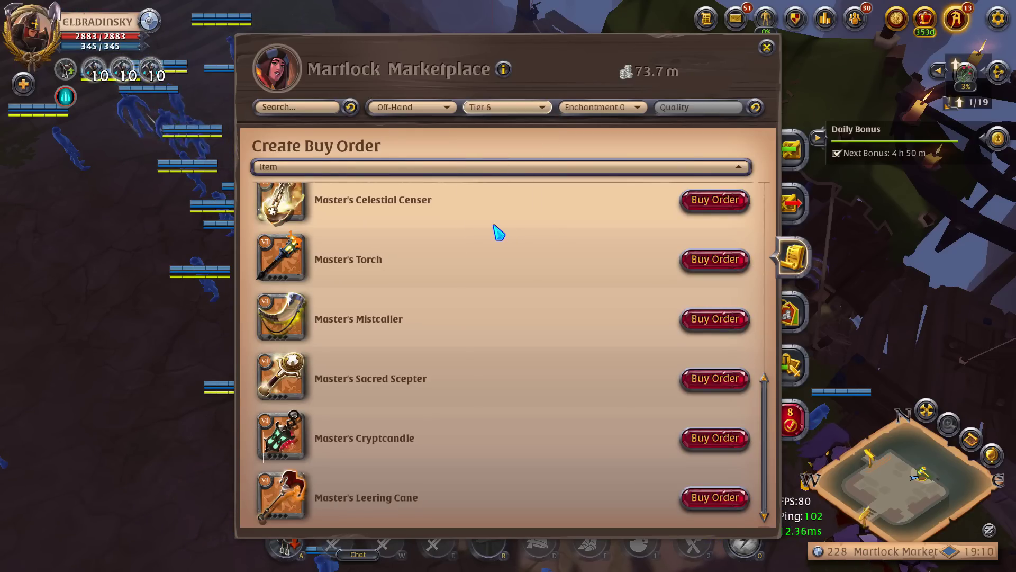
{"action": "left_click", "coordinate": [507, 107]}
{"action": "left_click", "coordinate": [498, 215]}
{"action": "left_click", "coordinate": [505, 107]}
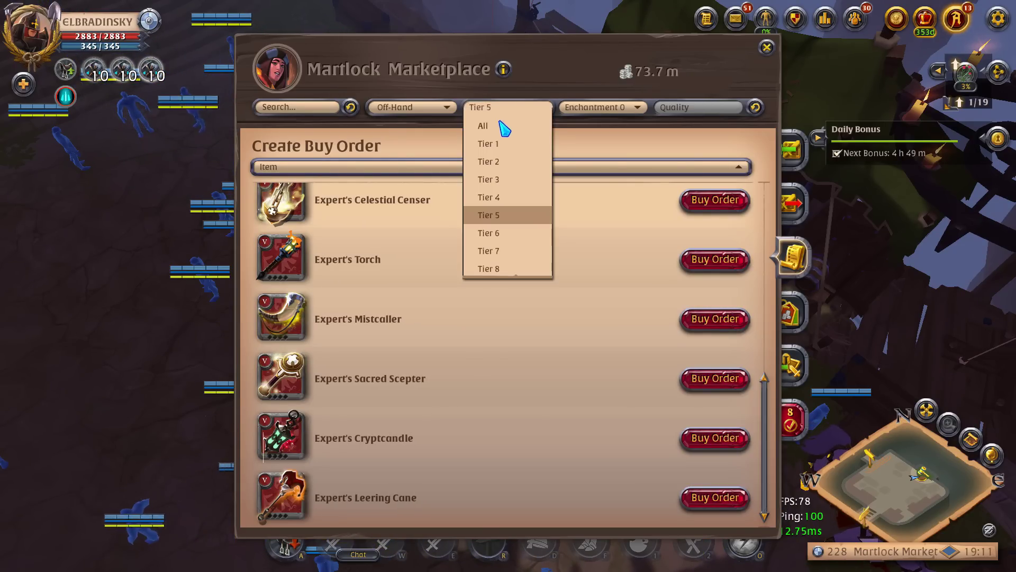
{"action": "left_click", "coordinate": [495, 197]}
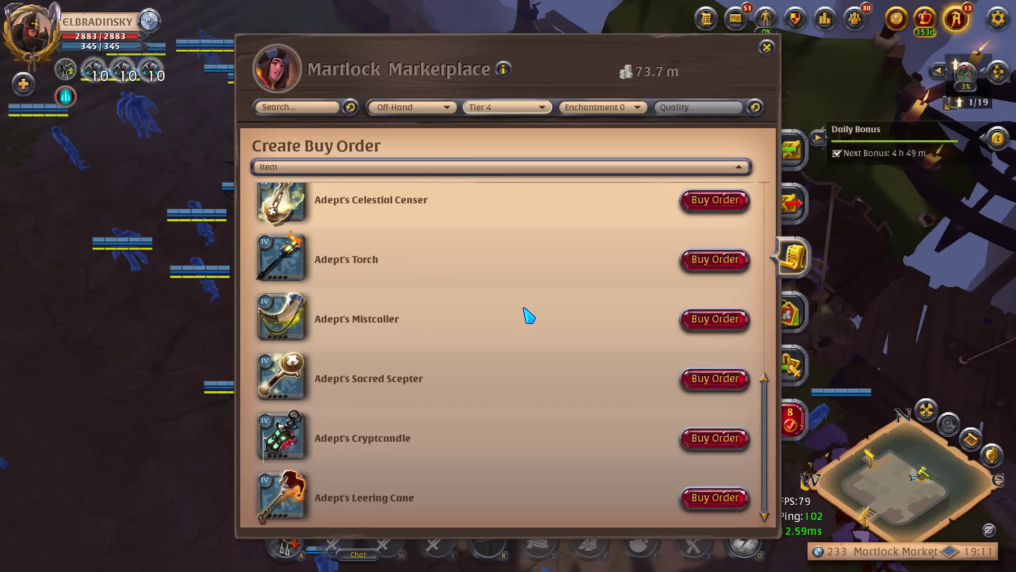
{"action": "key", "text": "alt+Tab"}
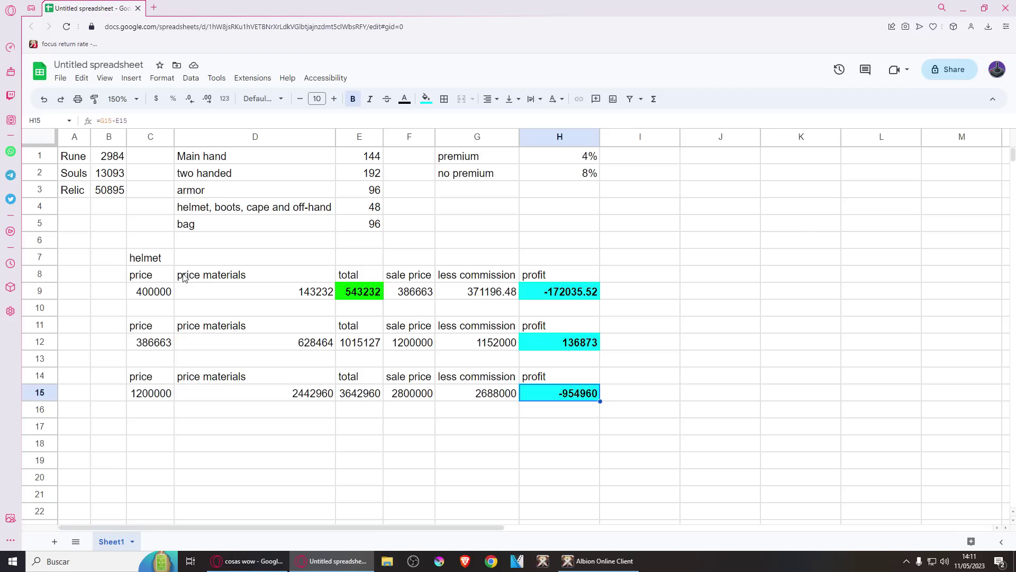
{"action": "left_click", "coordinate": [604, 562]}
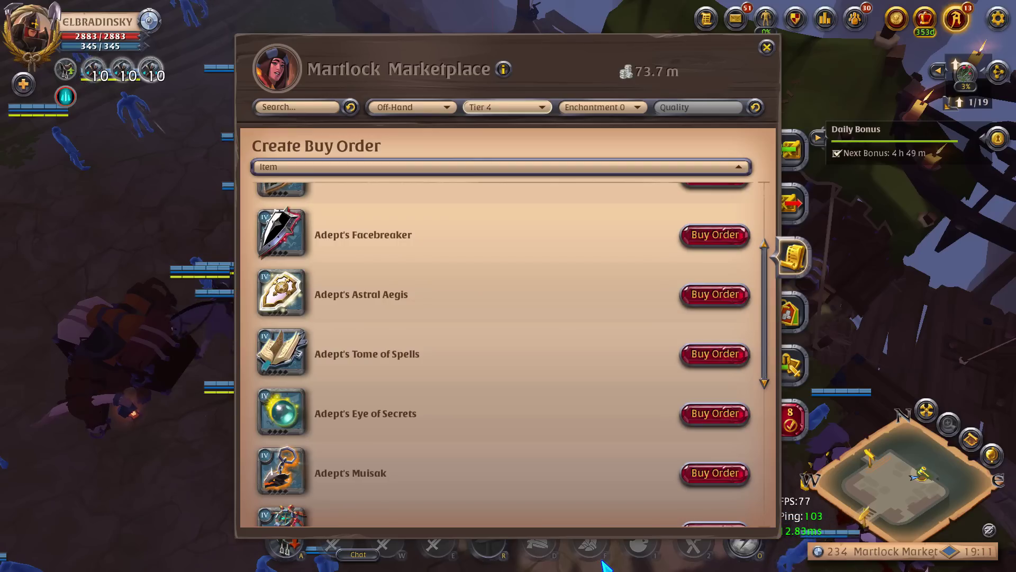
- Look over the Royal Continent's cities on the Albion Online world map, close the map and switch back to the spreadsheet
{"action": "key", "text": "m"}
{"action": "scroll", "coordinate": [494, 381], "scroll_direction": "down", "scroll_amount": 3}
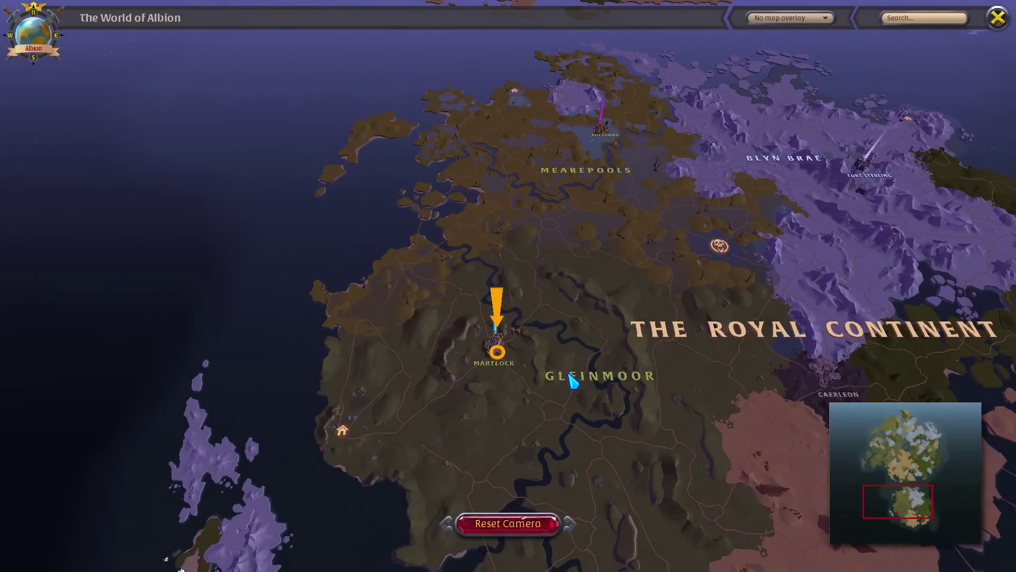
{"action": "scroll", "coordinate": [726, 245], "scroll_direction": "up", "scroll_amount": 3}
{"action": "left_click_drag", "start_coordinate": [784, 268], "coordinate": [375, 107]}
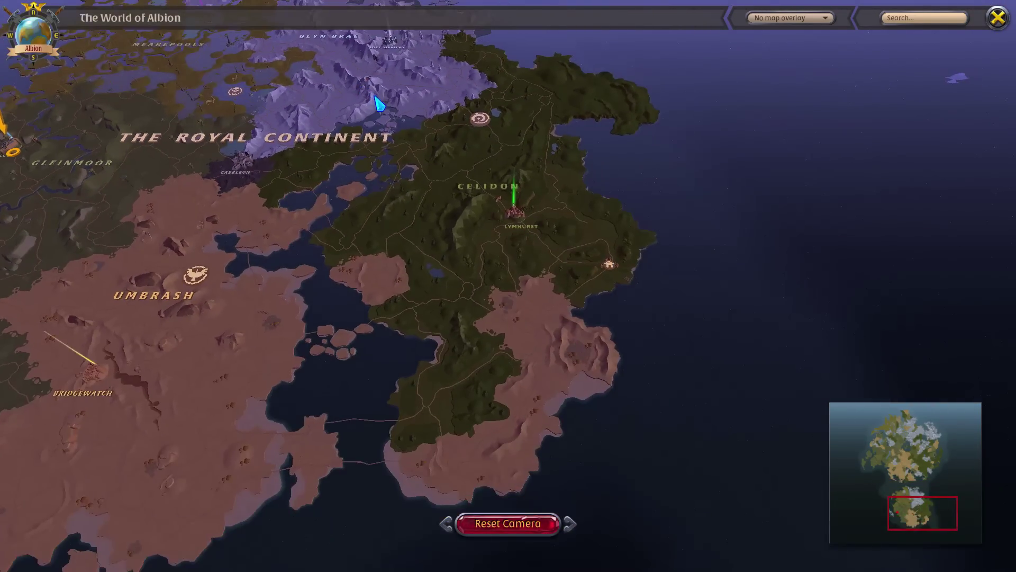
{"action": "left_click_drag", "start_coordinate": [245, 170], "coordinate": [771, 122]}
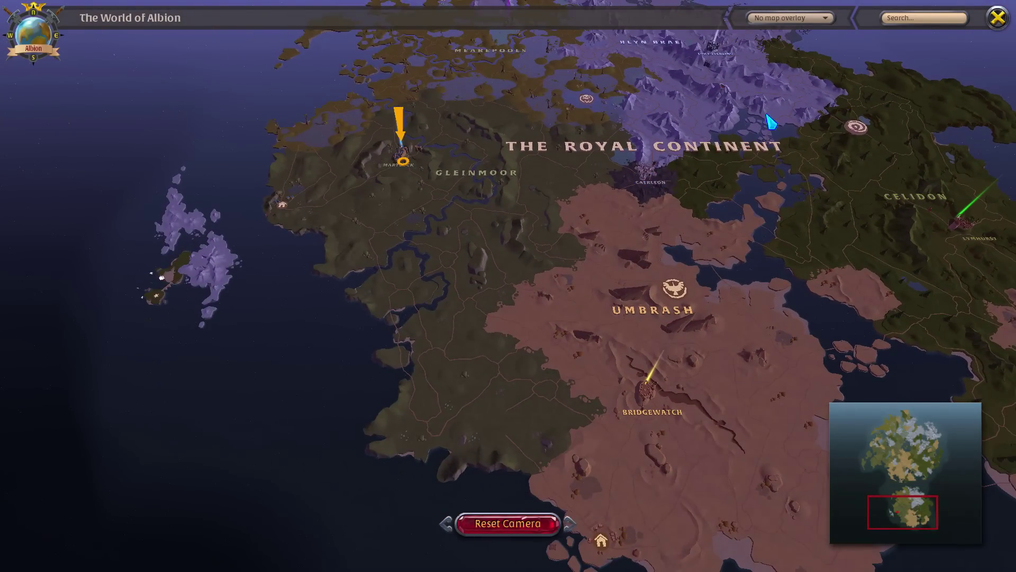
{"action": "left_click", "coordinate": [999, 19]}
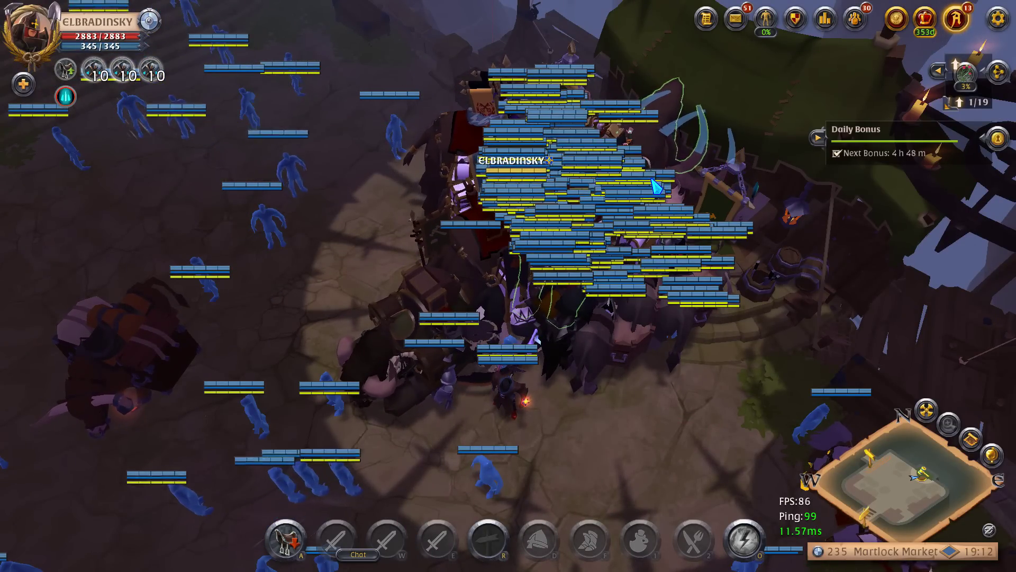
{"action": "key", "text": "a"}
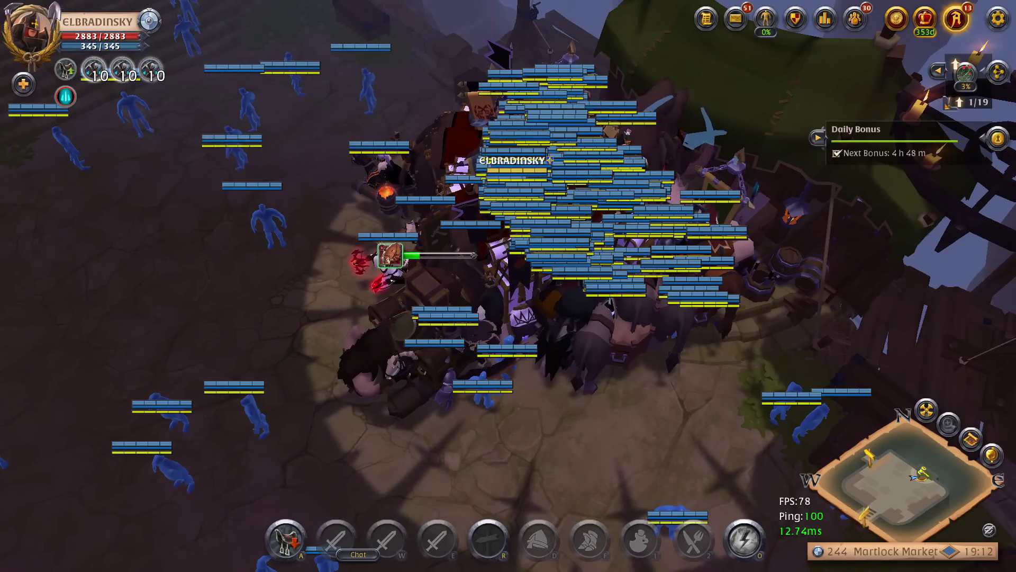
{"action": "key", "text": "alt+Tab"}
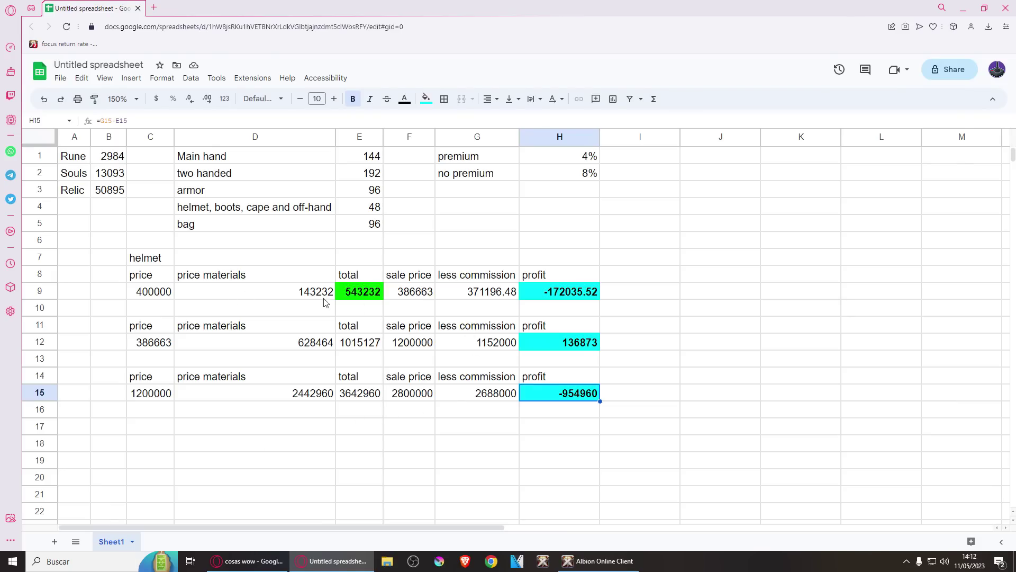